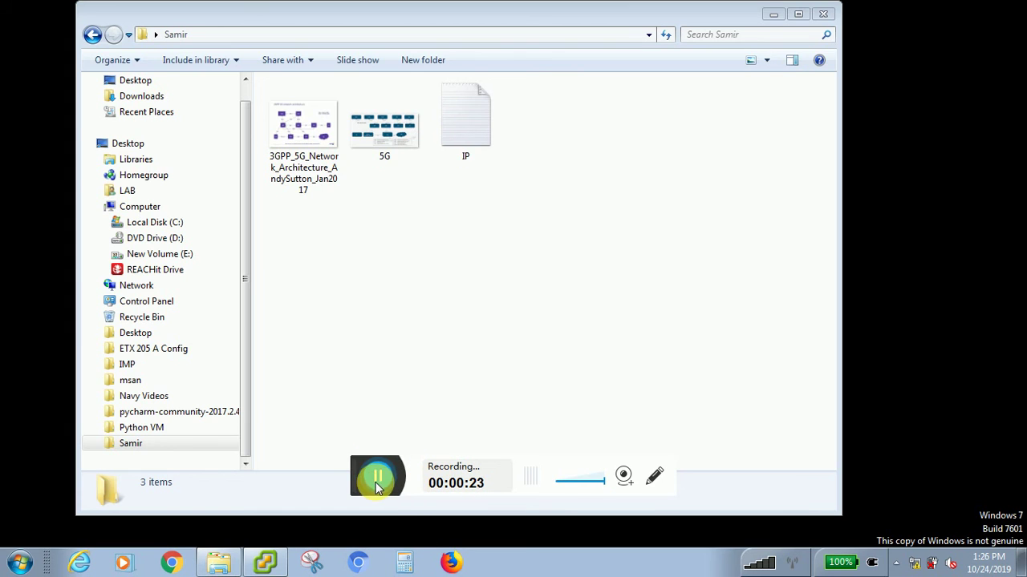
# - Bring vSphere Client forward, mute system sound, dismiss the evaluation notice, and expand host 192.168.168.63
pyautogui.moveTo(355, 470)
pyautogui.mouseDown()
pyautogui.moveTo(478, 570)
pyautogui.moveTo(517, 576)
pyautogui.mouseUp()
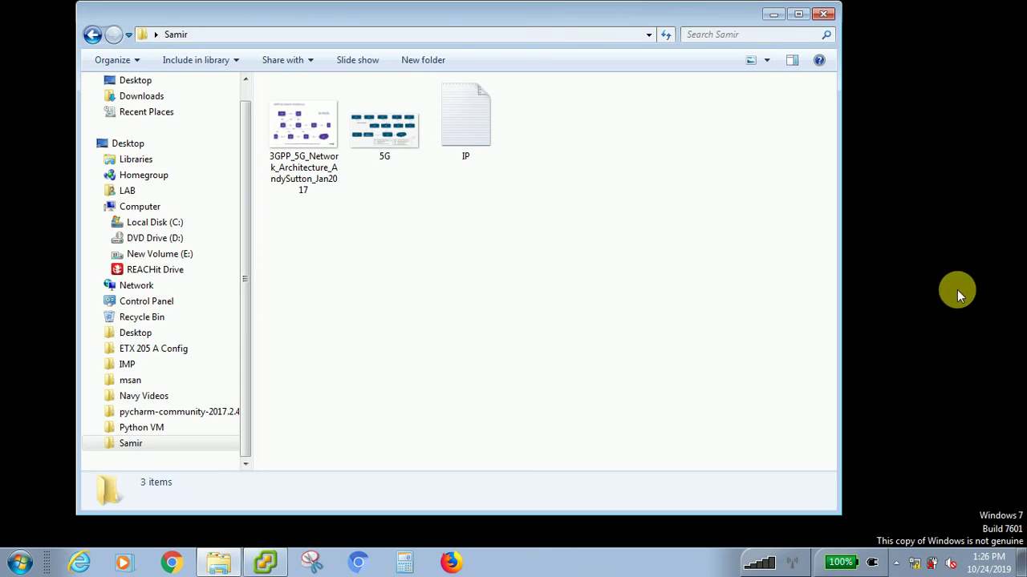
pyautogui.click(951, 563)
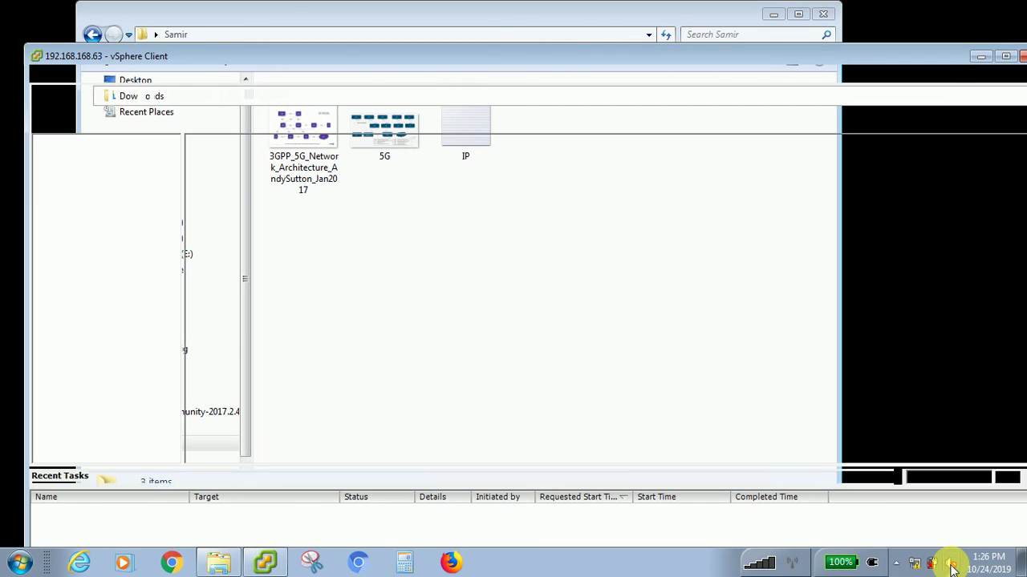
pyautogui.click(950, 566)
pyautogui.moveTo(937, 473); pyautogui.dragTo(950, 489)
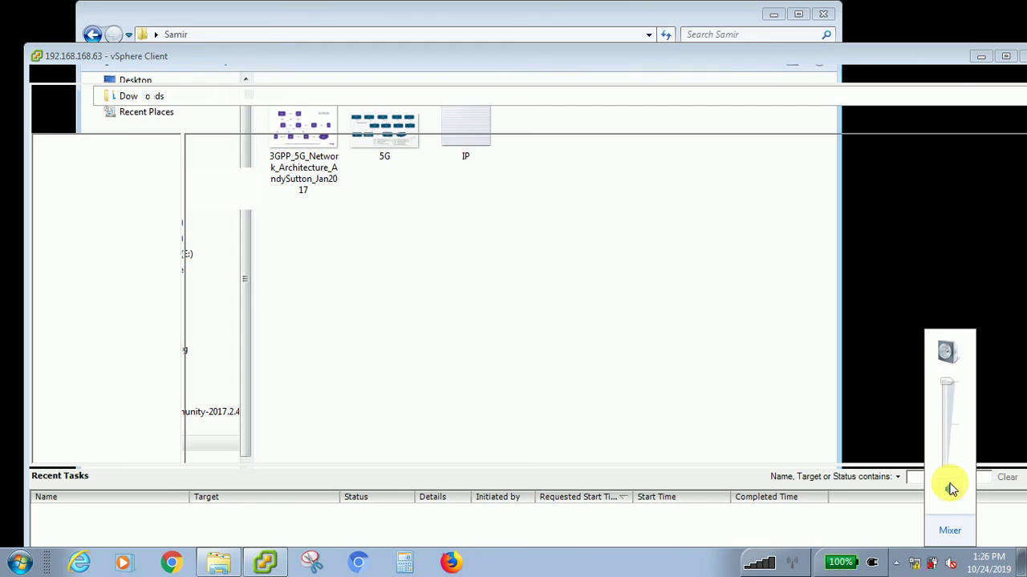
pyautogui.click(950, 489)
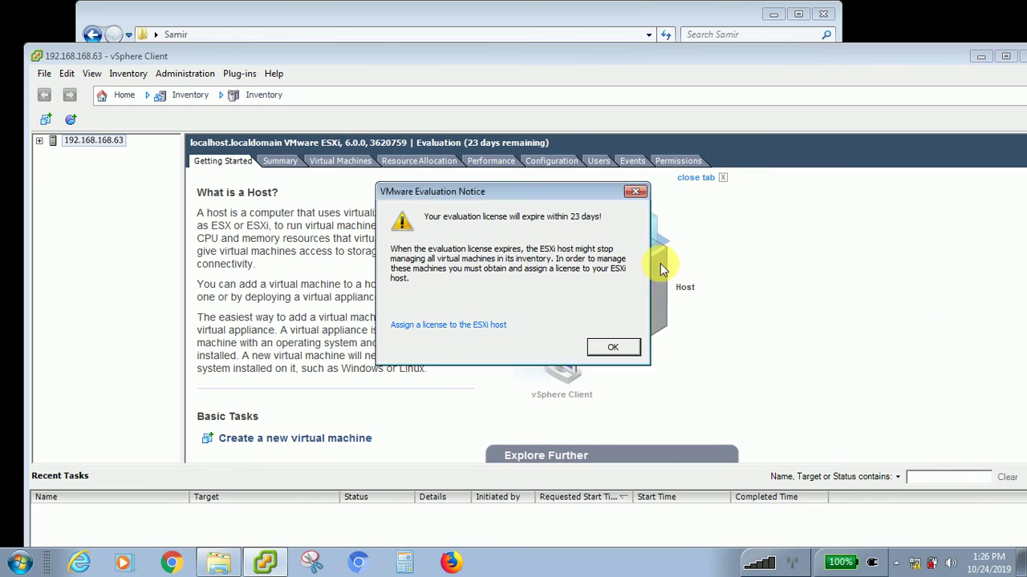
pyautogui.click(643, 192)
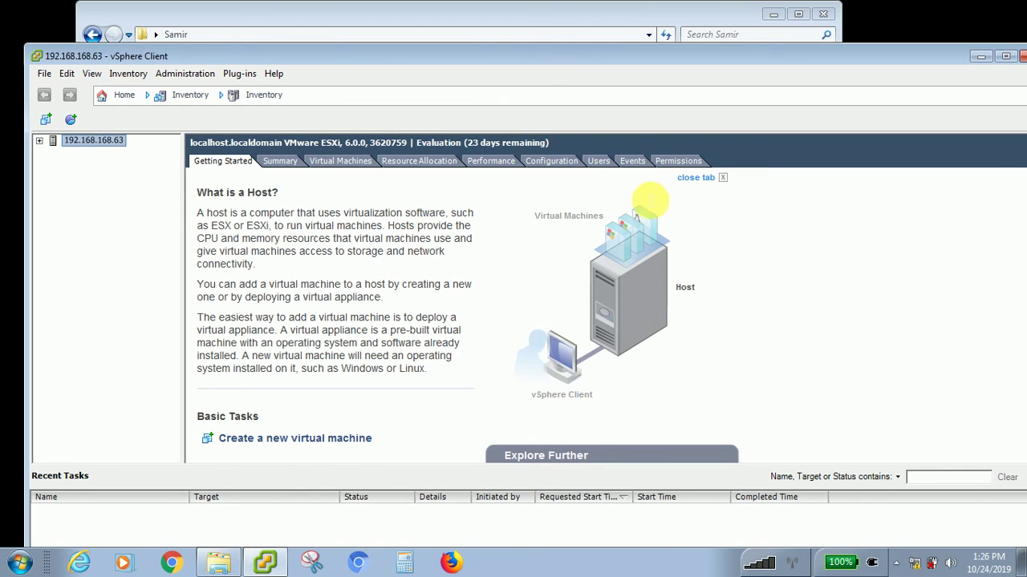
pyautogui.click(41, 142)
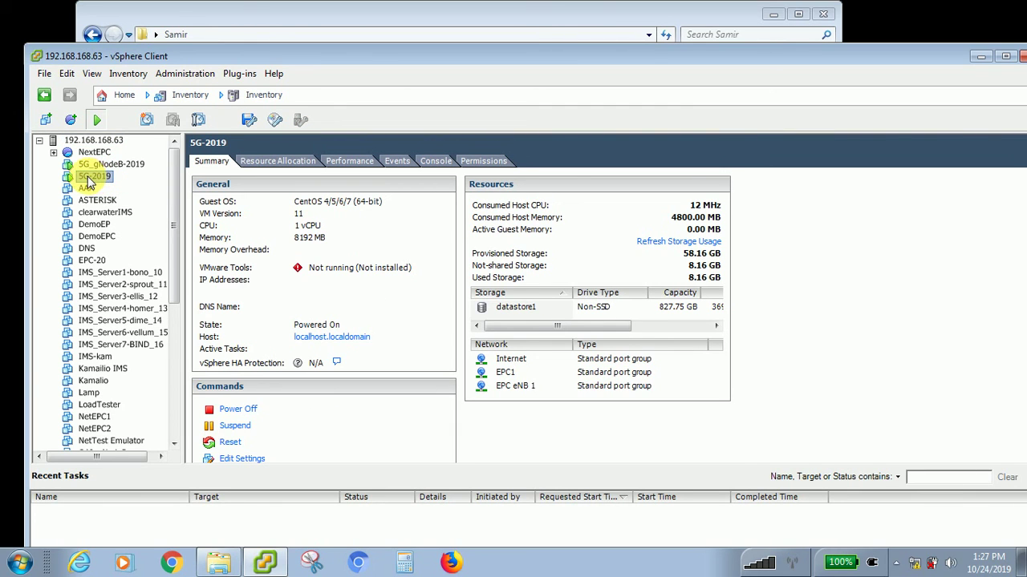
# - Open the 5G-2019 console, shift its window right, and switch it to full screen with Ctrl+Alt+Enter
pyautogui.rightClick(90, 177)
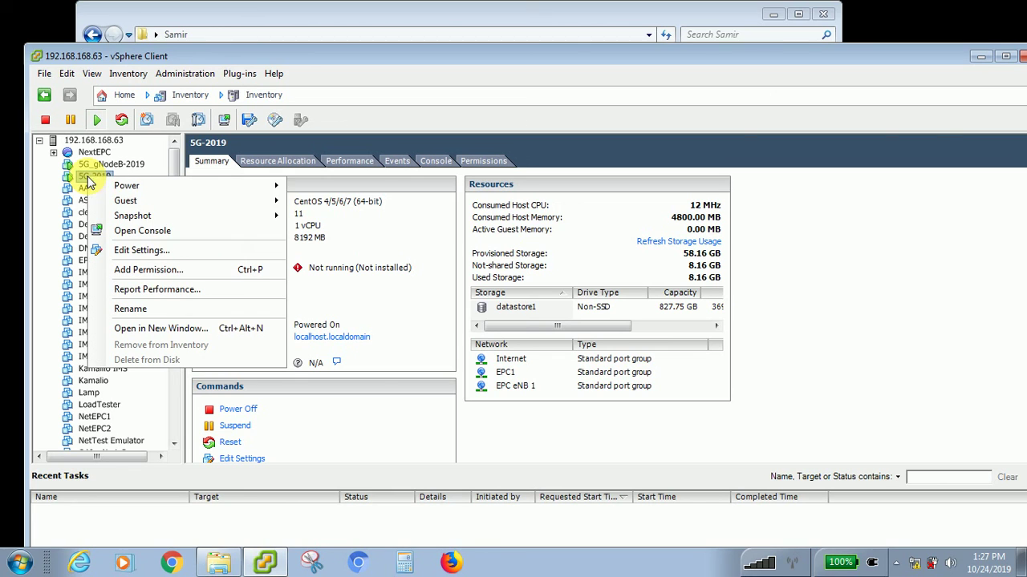
pyautogui.click(146, 233)
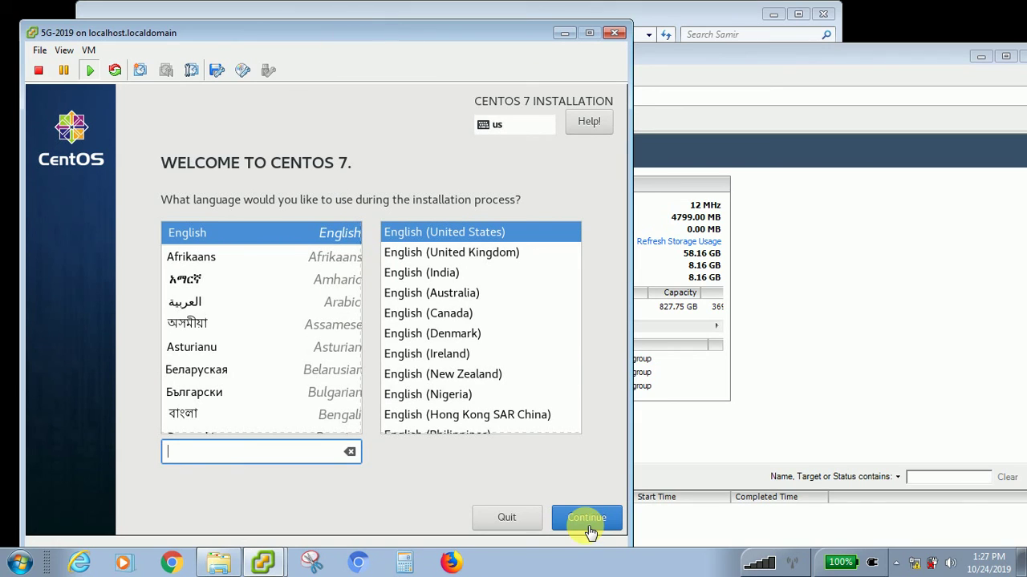
pyautogui.click(593, 521)
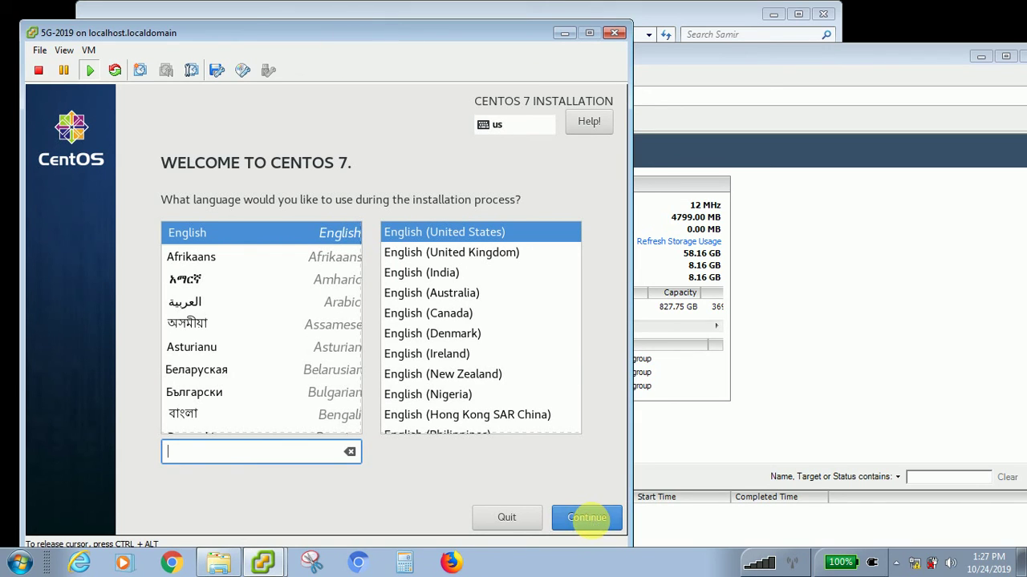
pyautogui.hotkey('ctrl', 'alt')
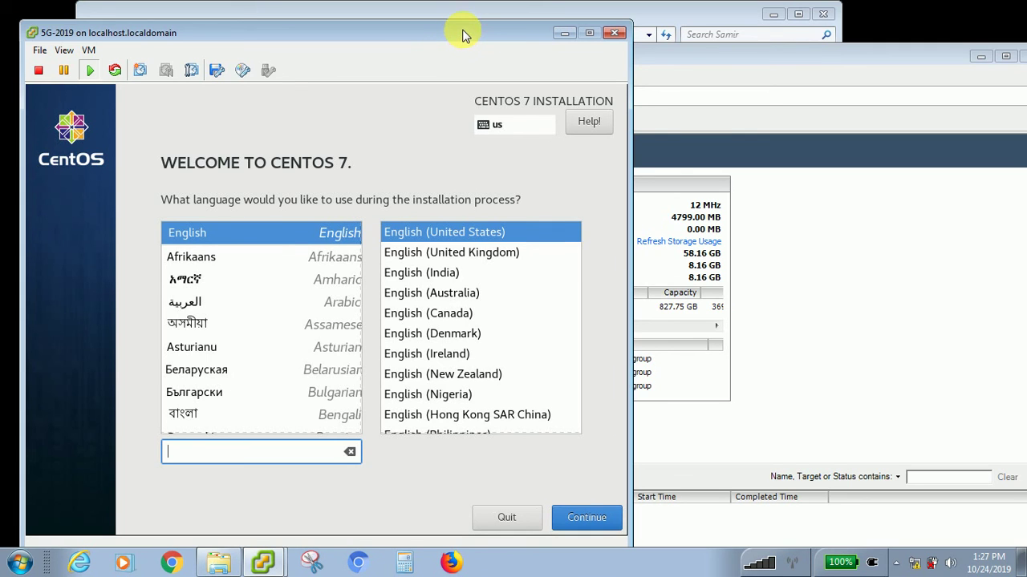
pyautogui.moveTo(462, 36); pyautogui.dragTo(594, 29)
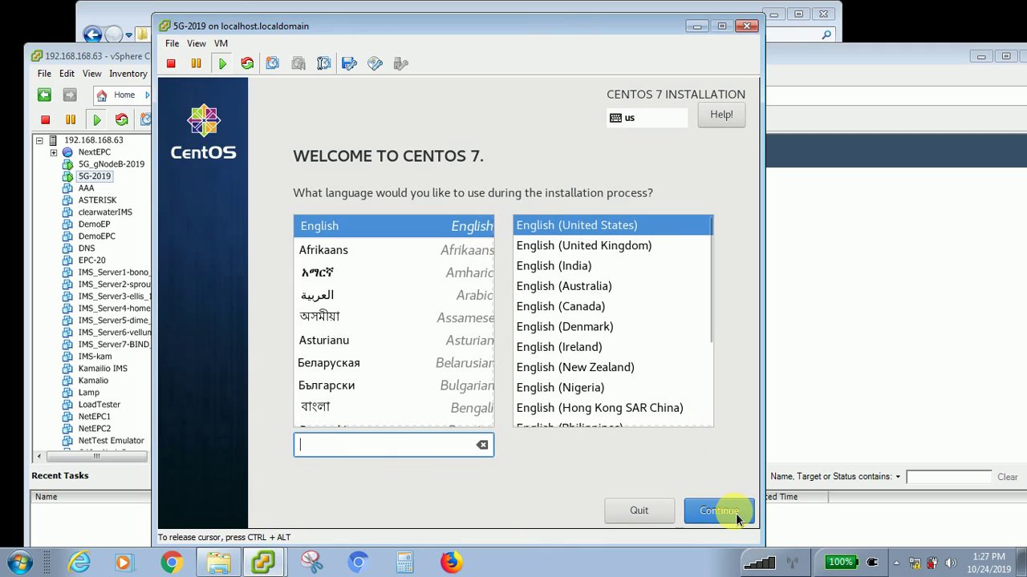
pyautogui.click(736, 516)
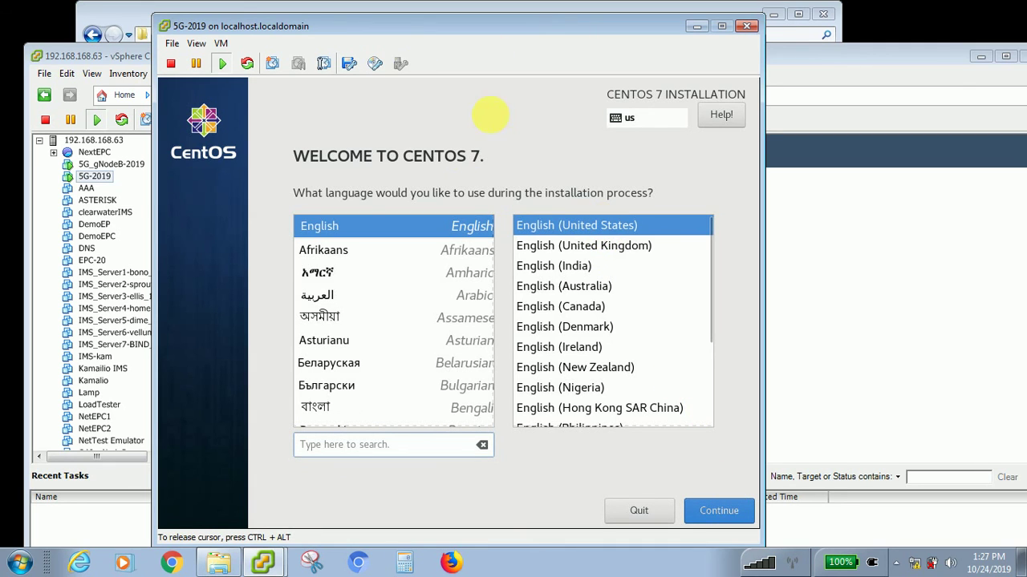
pyautogui.hotkey('ctrl', 'alt', 'Return')
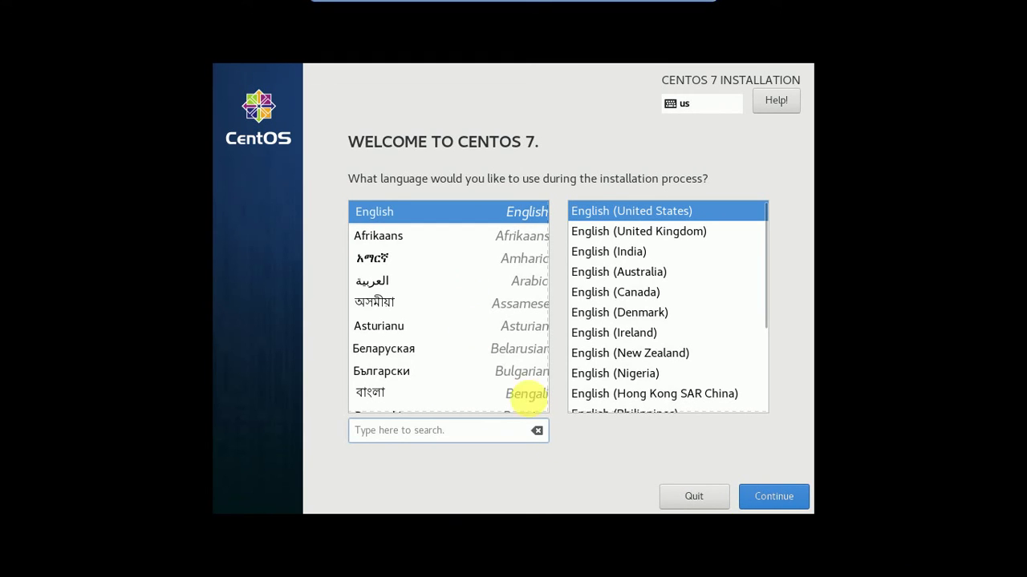
# - Accept English, confirm automatic partitioning of the 50 GiB disk, and begin the CentOS 7 installation
pyautogui.press('Return')
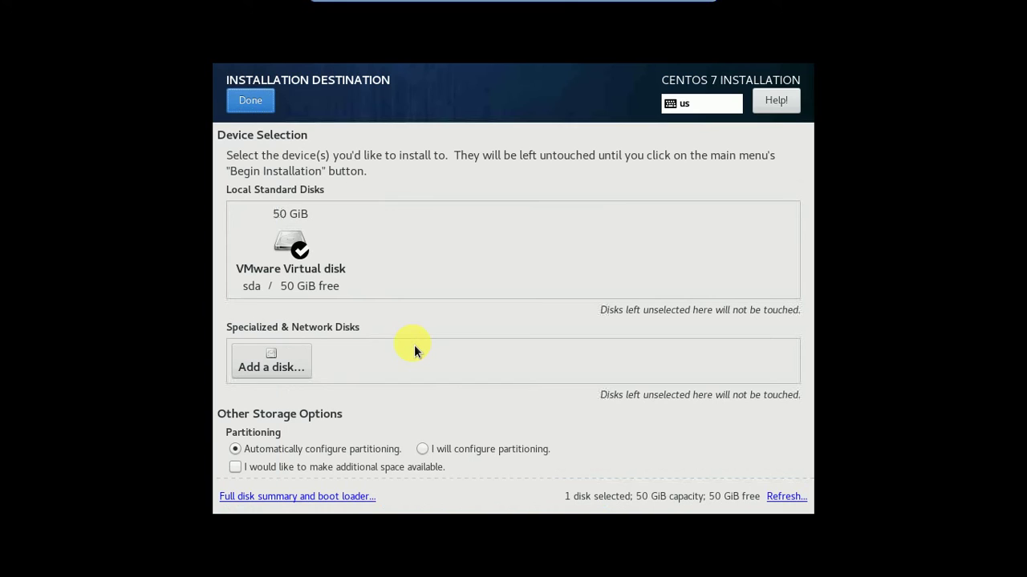
pyautogui.scroll(-1, 482, 375)
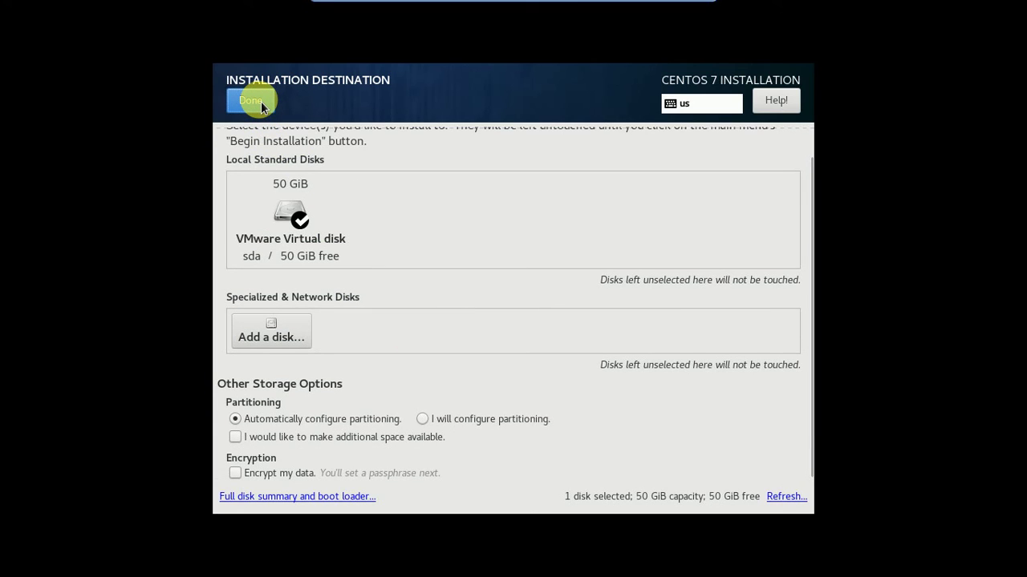
pyautogui.click(252, 101)
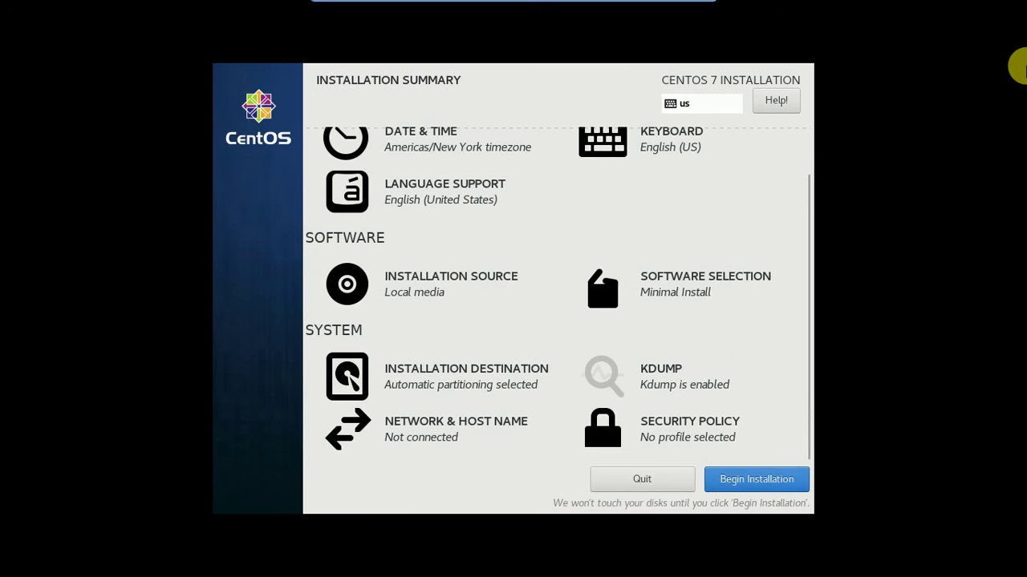
pyautogui.click(742, 480)
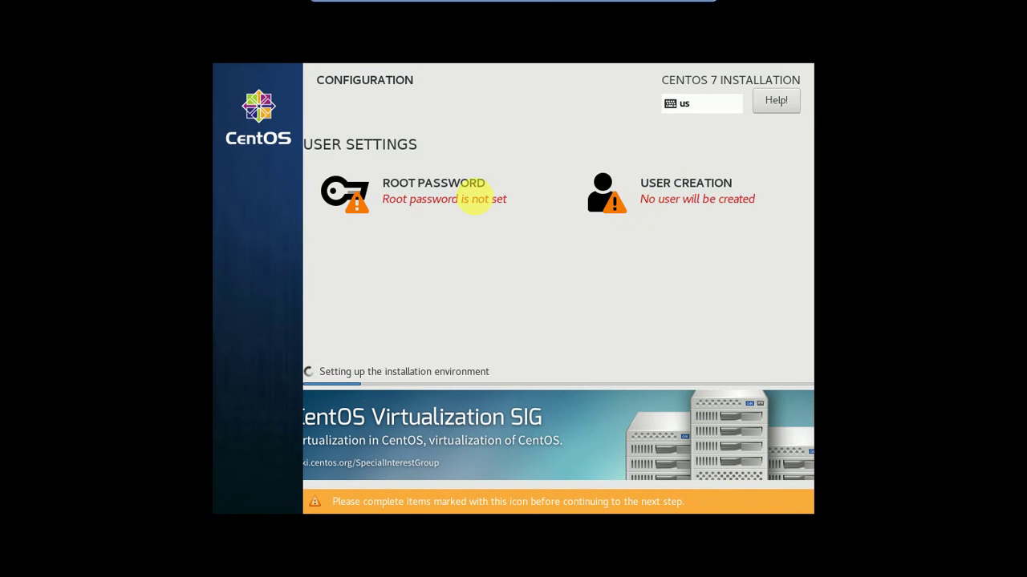
# - Enter and confirm the CentOS root password, then take the console out of full screen
pyautogui.click(474, 200)
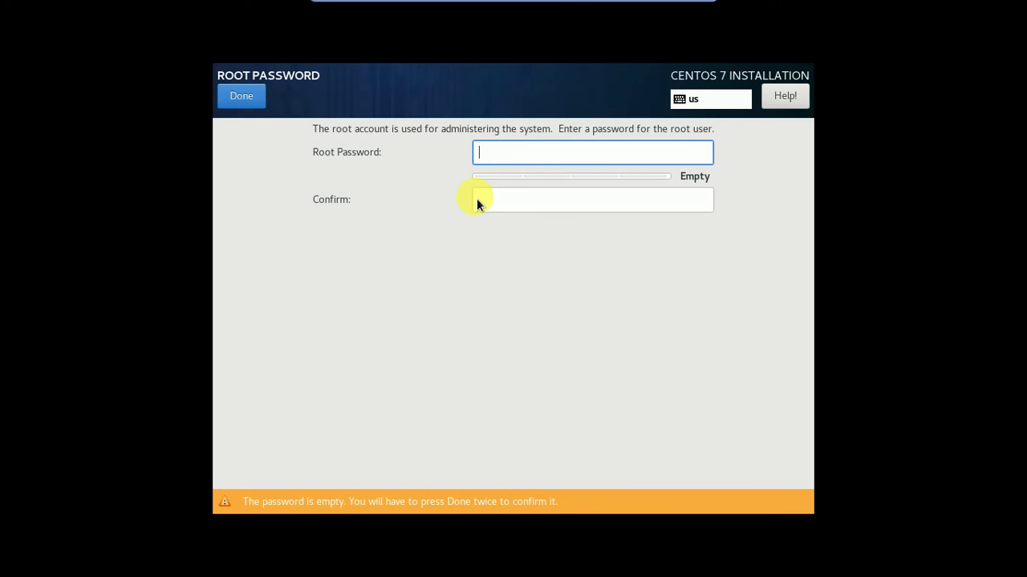
pyautogui.write('•••••')
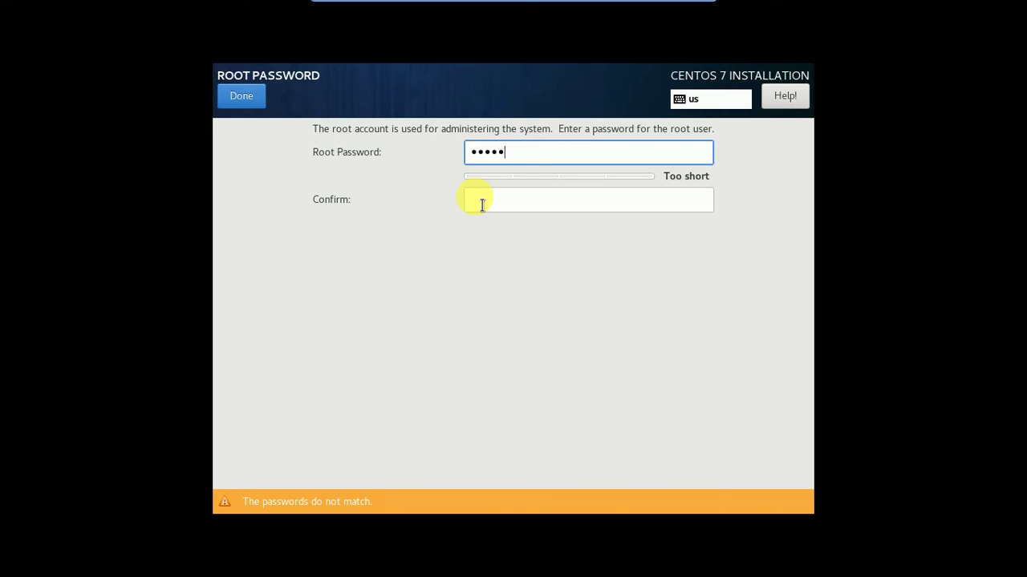
pyautogui.write('•••••')
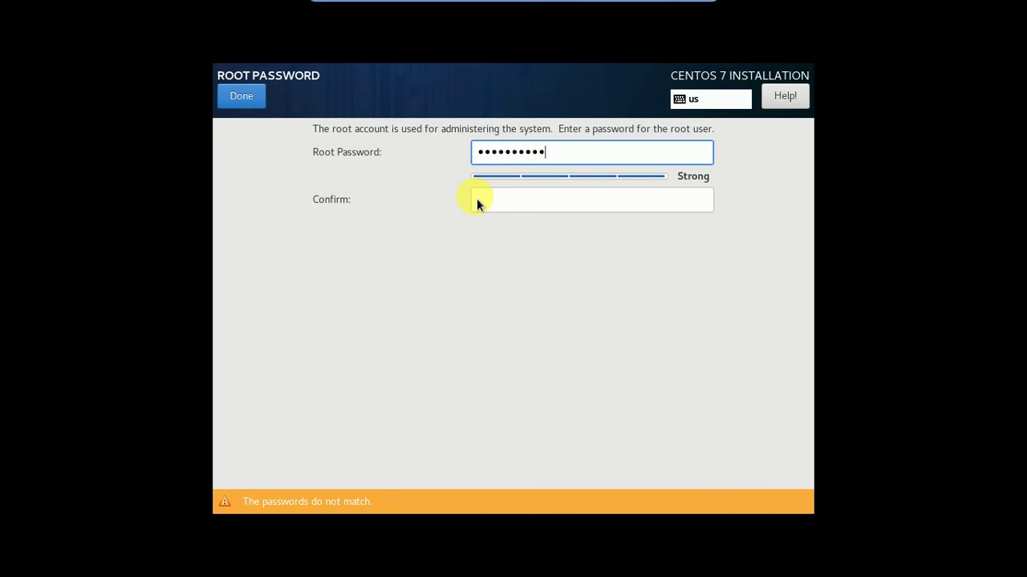
pyautogui.click(491, 211)
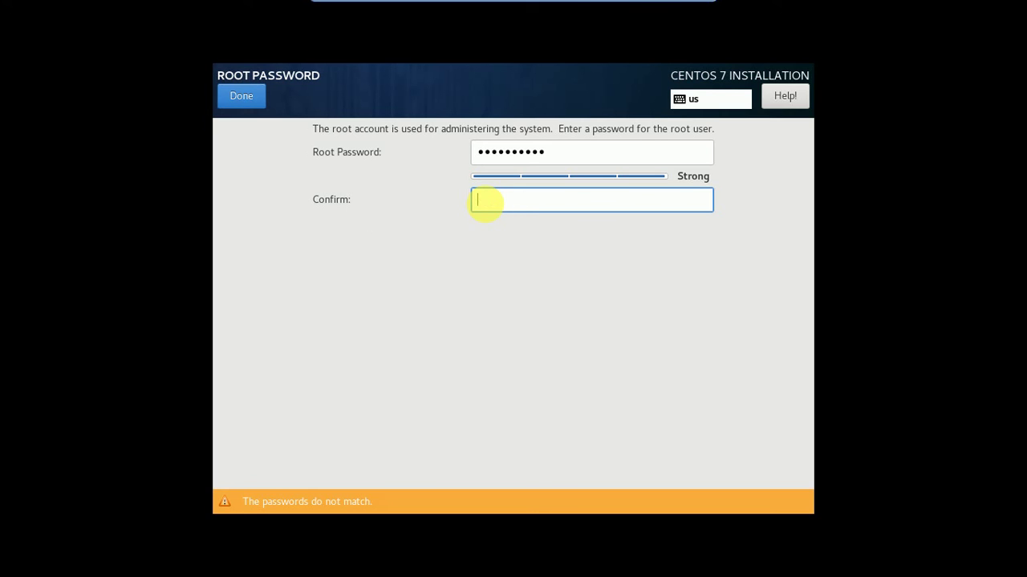
pyautogui.write('••••')
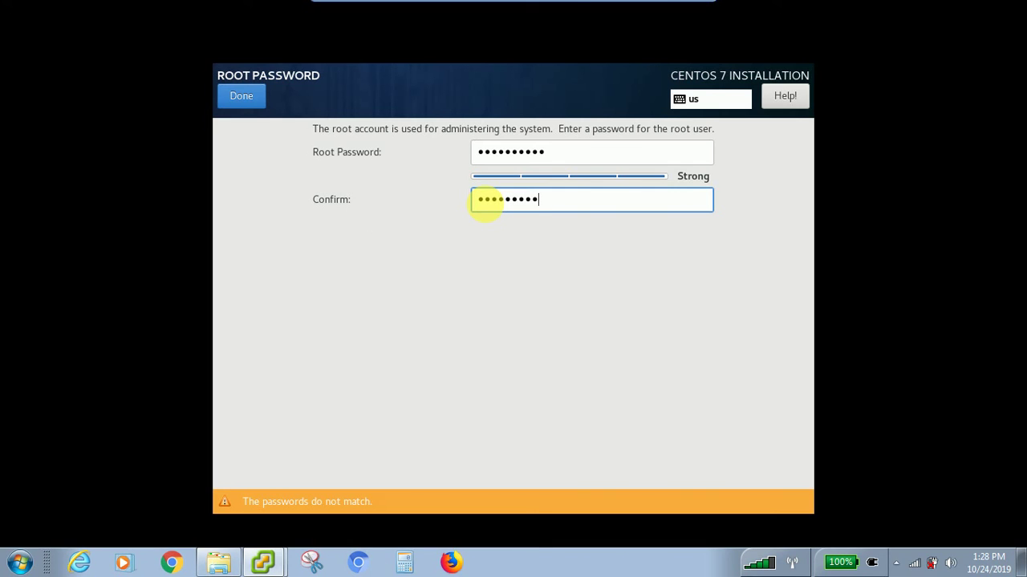
pyautogui.write('•')
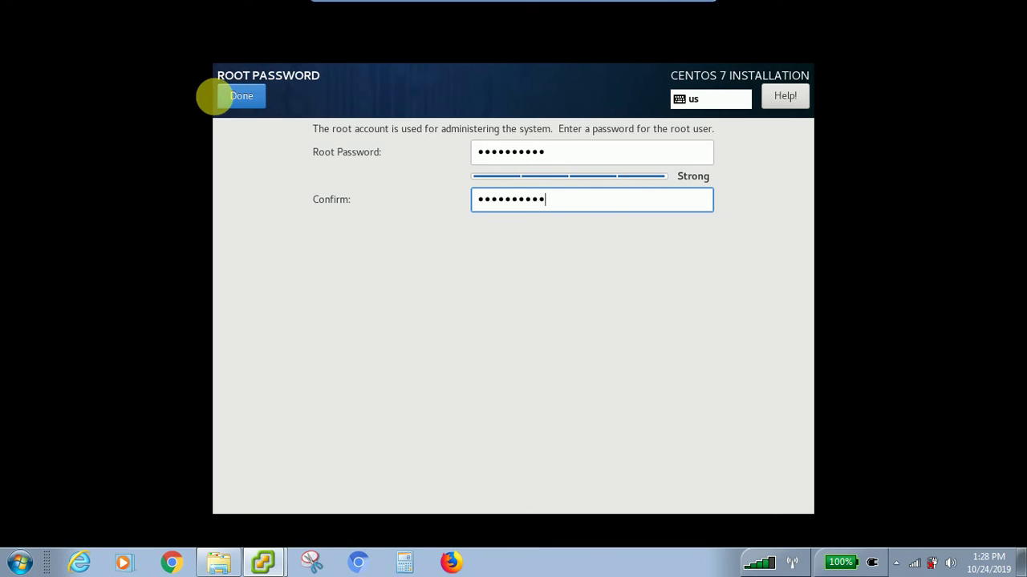
pyautogui.click(232, 96)
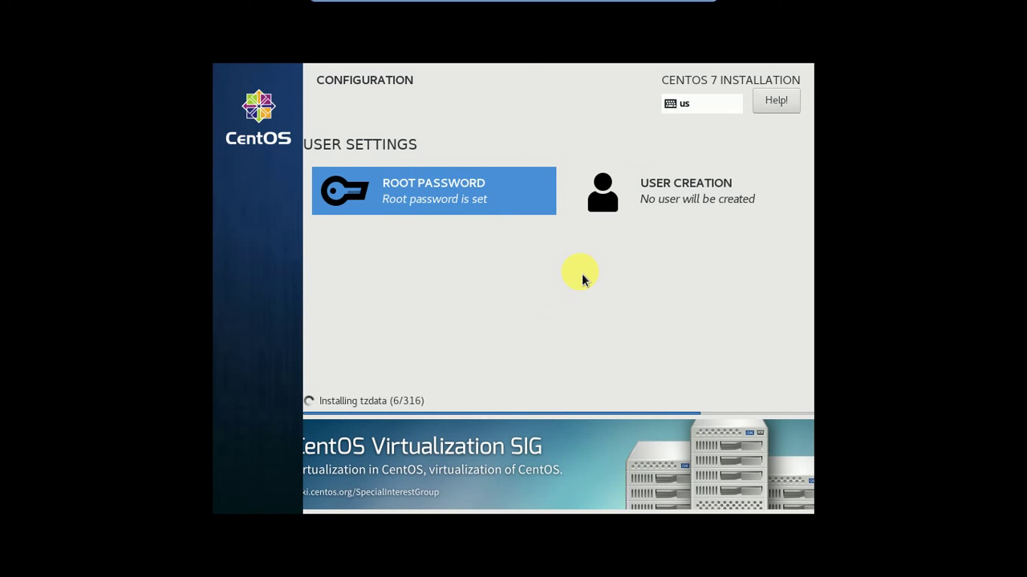
pyautogui.click(695, 11)
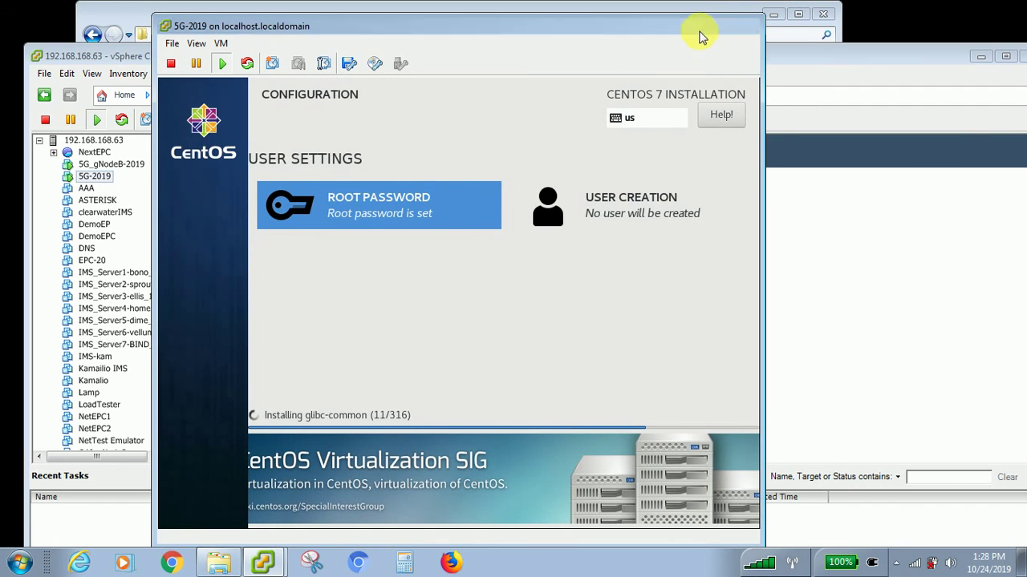
# - Minimize the 5G-2019 console and open a console for the 5G_gNodeB-2019 VM
pyautogui.click(700, 31)
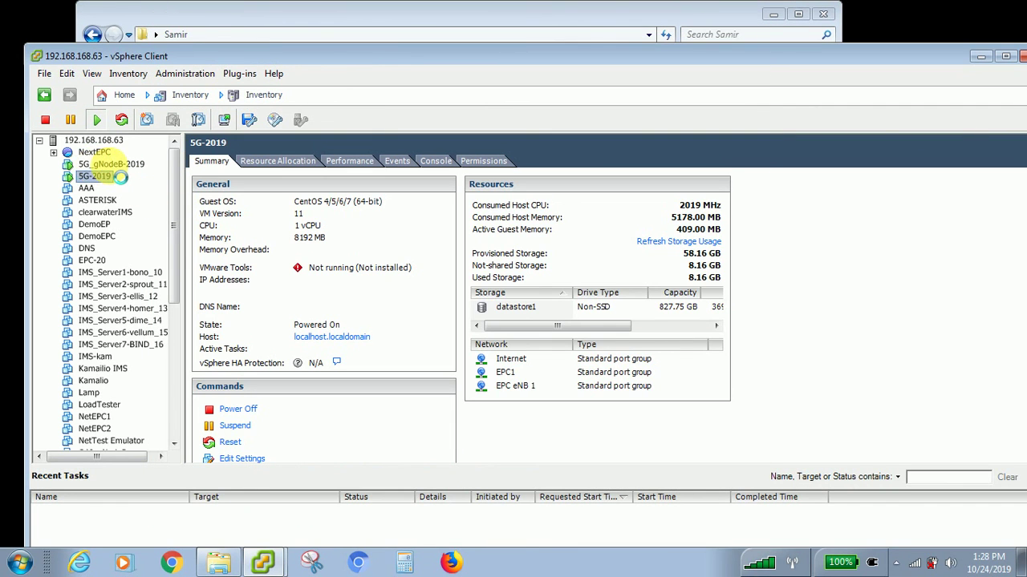
pyautogui.click(118, 165)
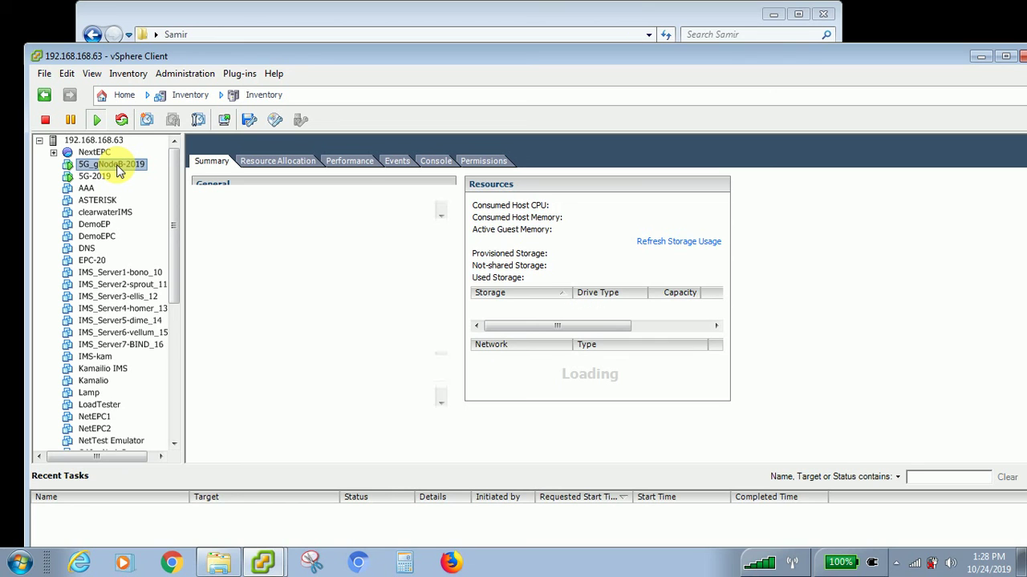
pyautogui.rightClick(117, 164)
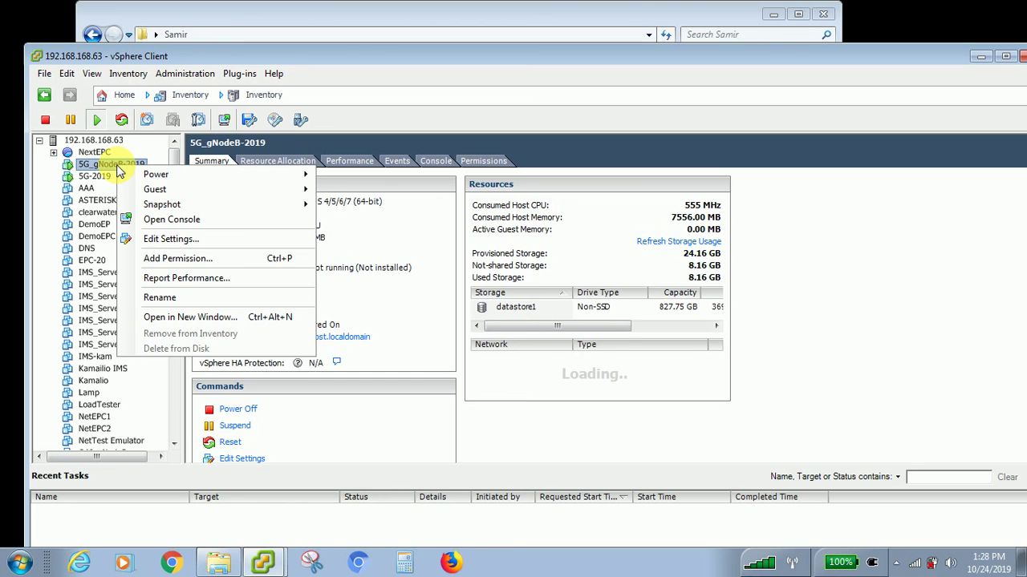
pyautogui.click(149, 218)
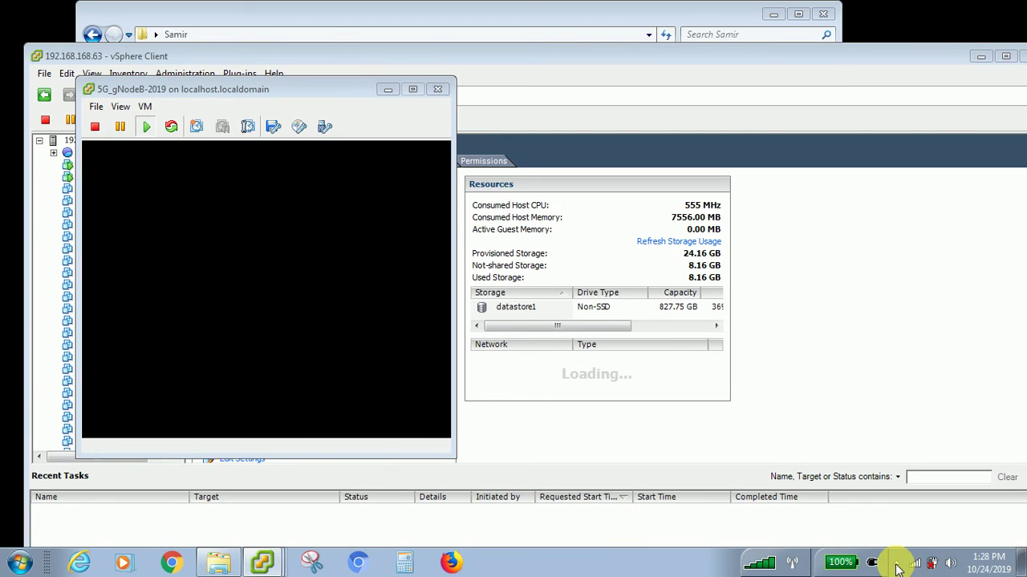
# - Launch TeamViewer from Start menu search, close the counterfeit warning, and move its window right
pyautogui.click(24, 563)
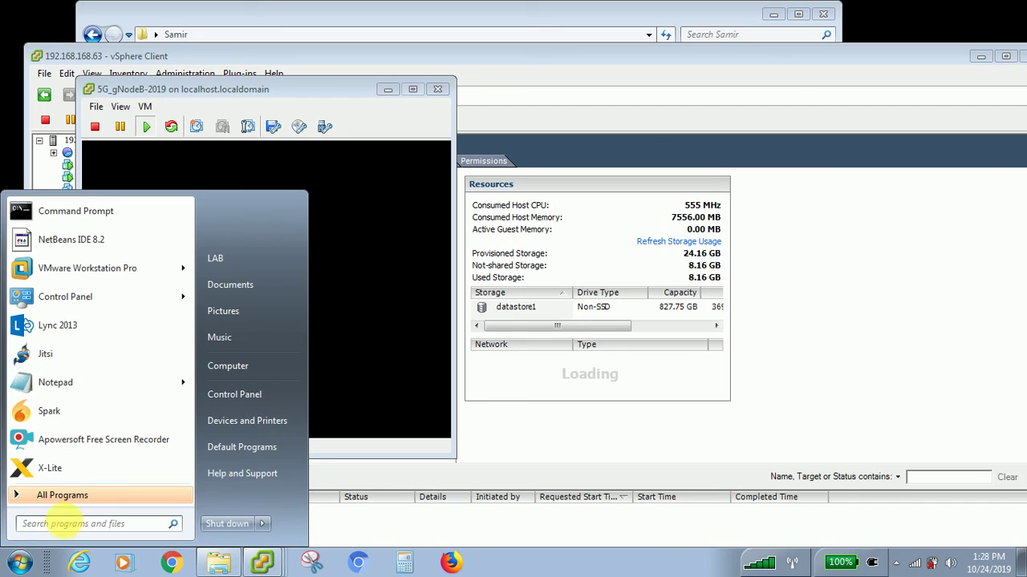
pyautogui.click(62, 526)
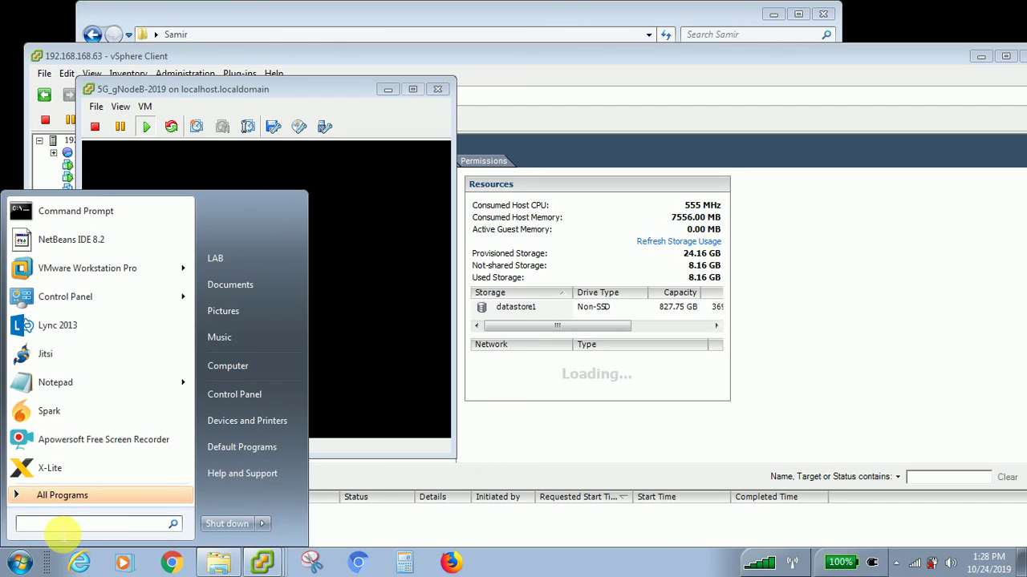
pyautogui.write('t')
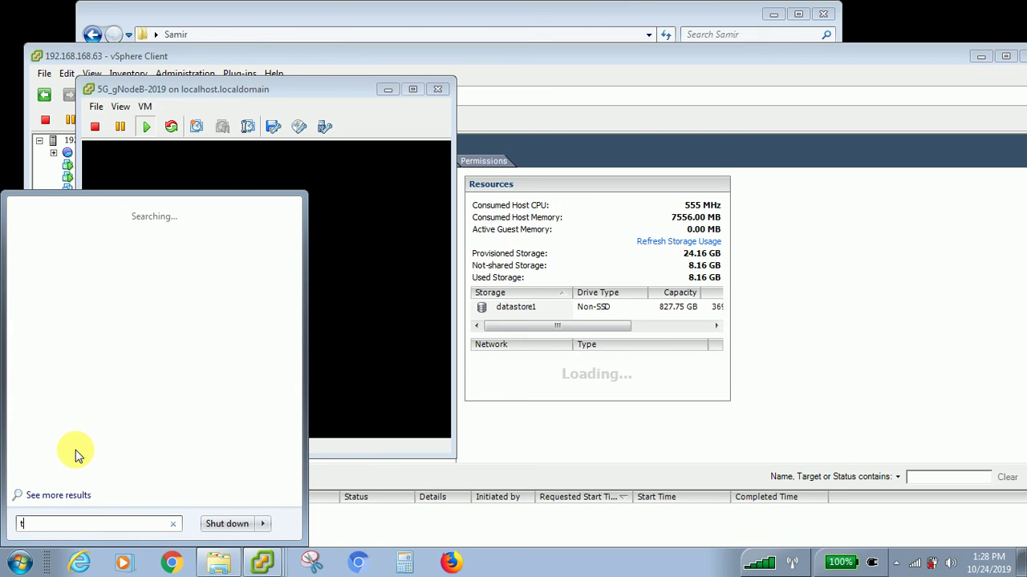
pyautogui.click(28, 232)
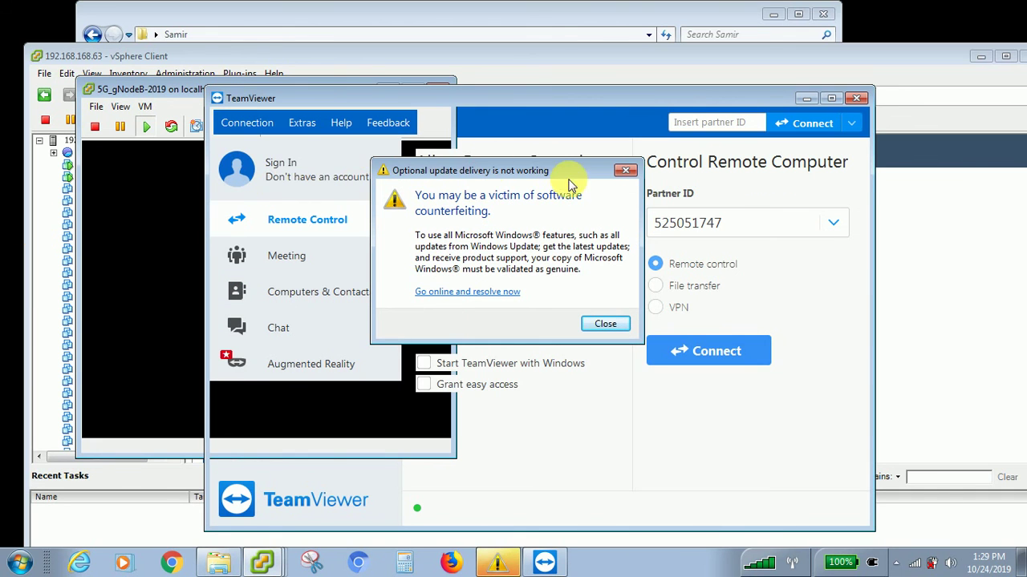
pyautogui.click(624, 172)
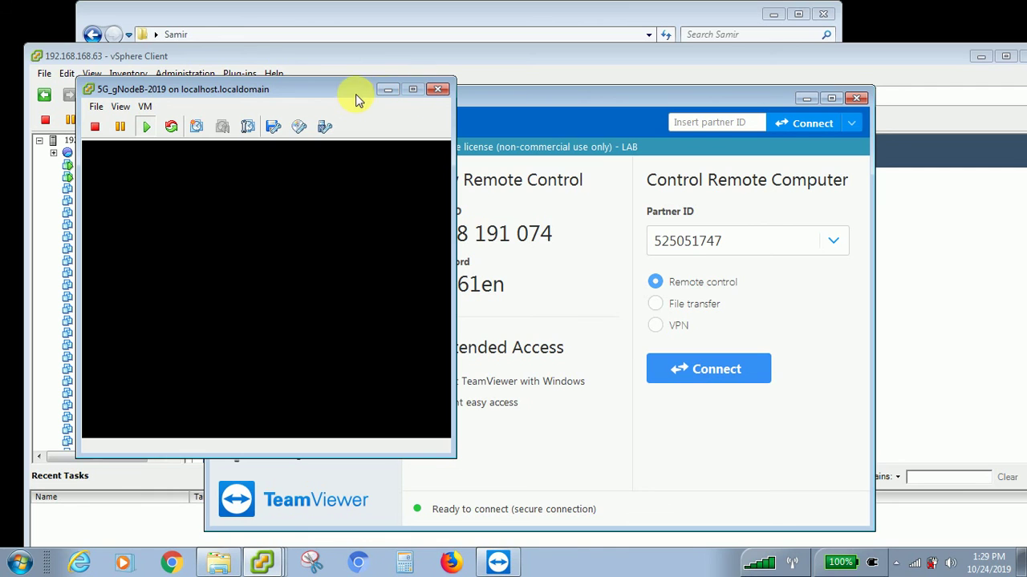
pyautogui.click(410, 97)
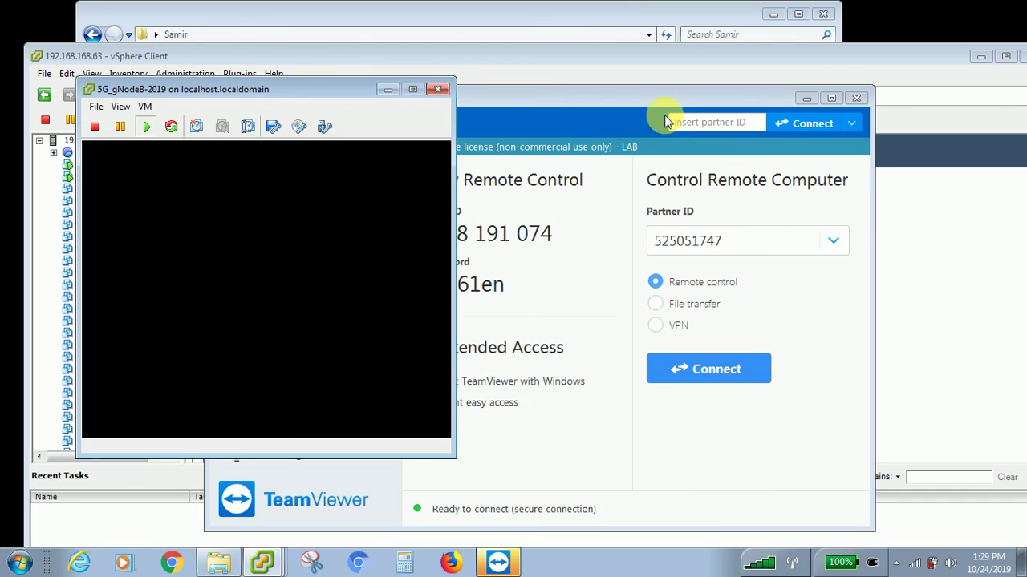
pyautogui.moveTo(779, 97); pyautogui.dragTo(880, 97)
# - Minimize TeamViewer and the 5G_gNodeB-2019 console, then switch back to vSphere Client
pyautogui.click(909, 98)
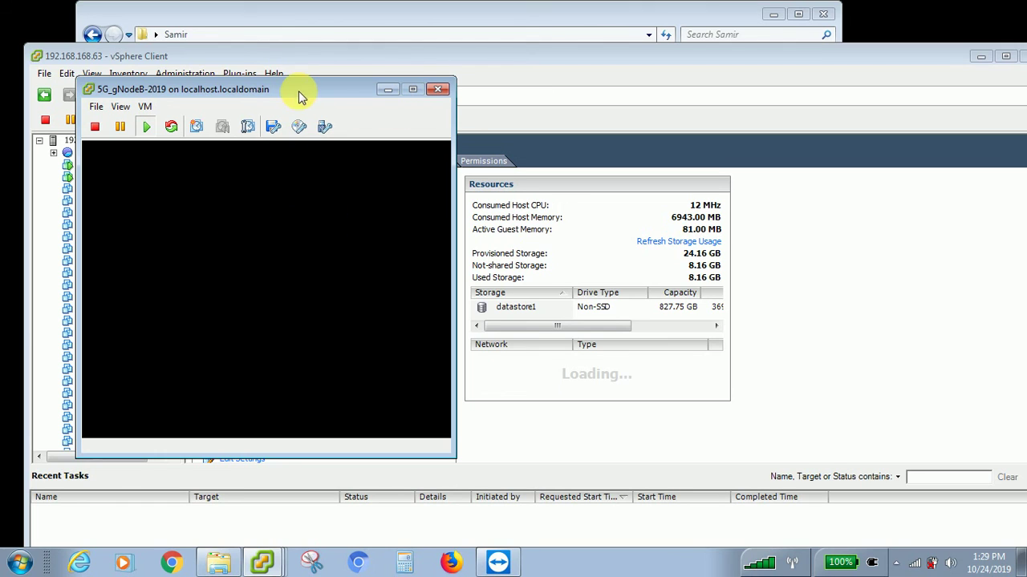
pyautogui.moveTo(301, 95); pyautogui.dragTo(522, 118)
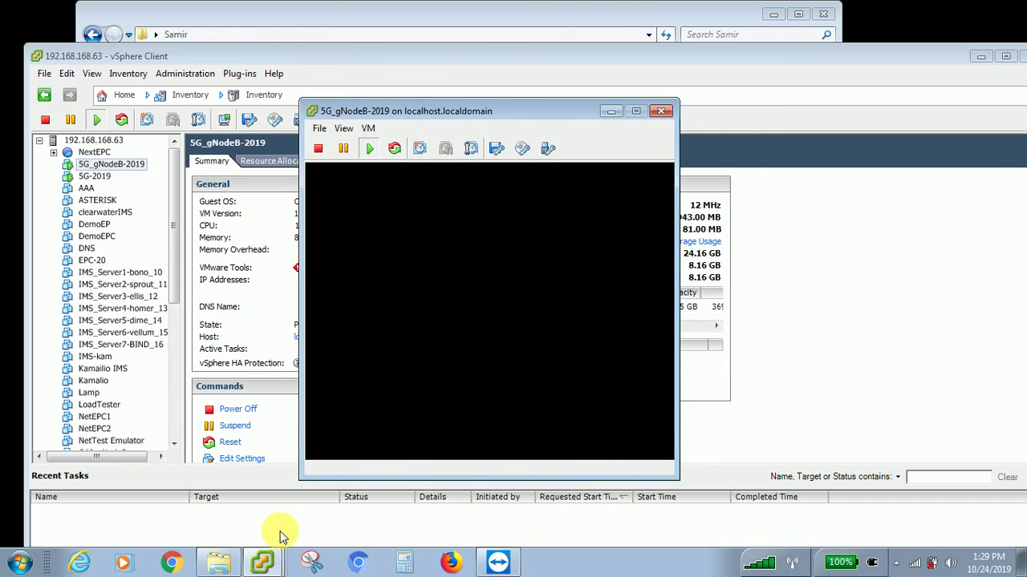
pyautogui.click(437, 377)
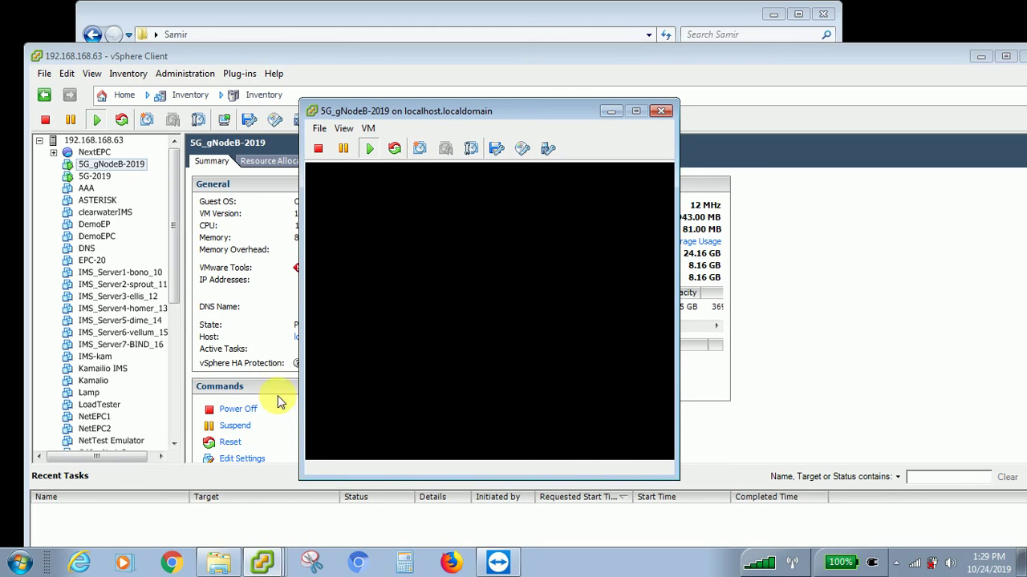
pyautogui.click(610, 111)
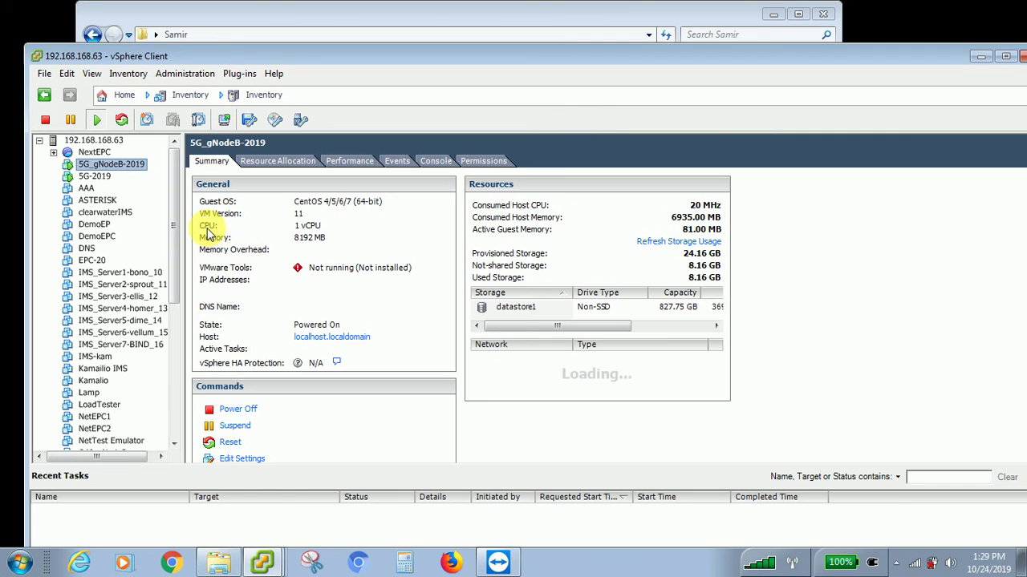
pyautogui.hotkey('alt', 'Tab')
pyautogui.hotkey('alt', 'Tab')
pyautogui.hotkey('alt', 'Tab')
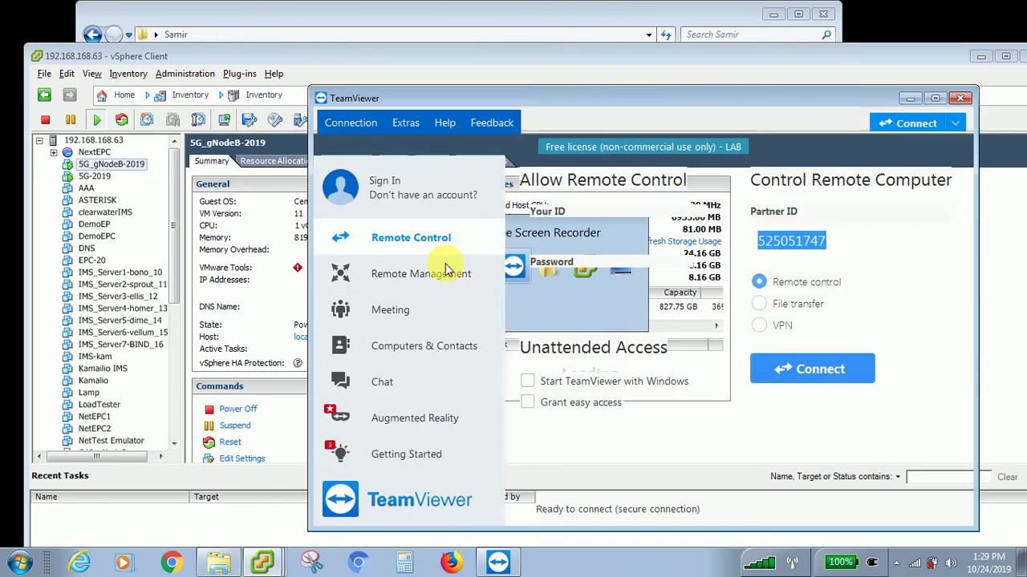
pyautogui.hotkey('alt', 'Tab')
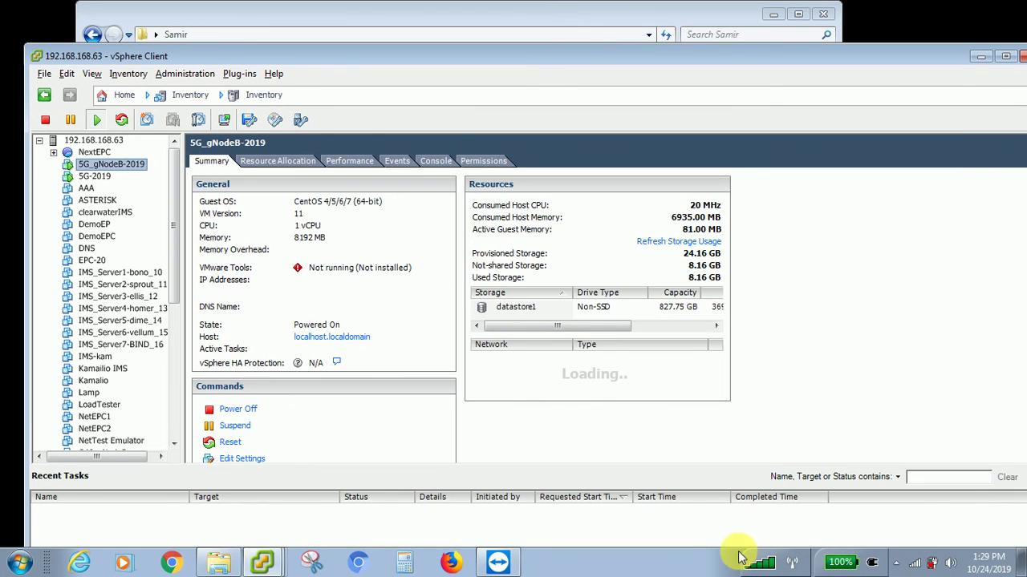
pyautogui.click(898, 562)
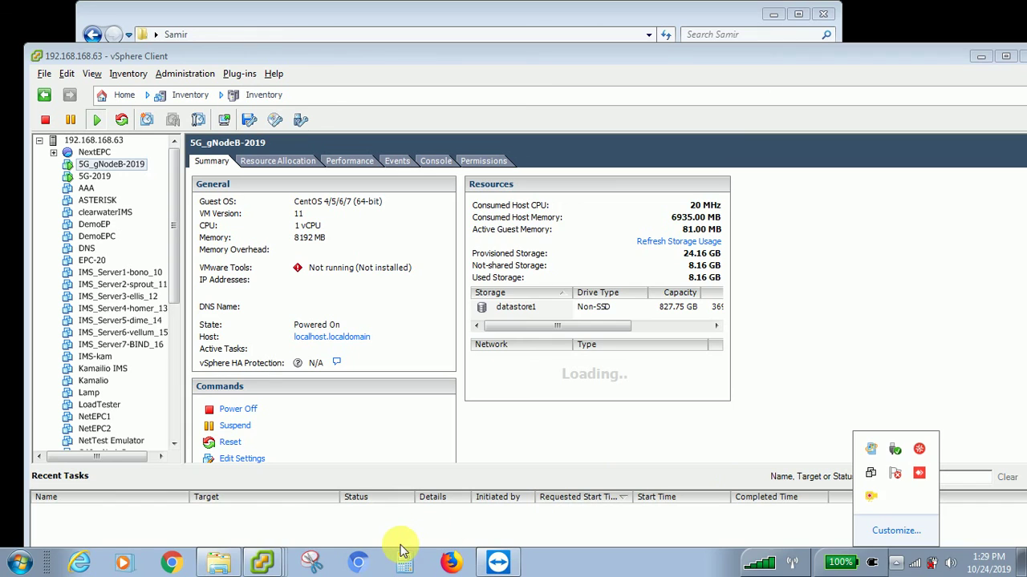
pyautogui.hotkey('alt', 'Tab')
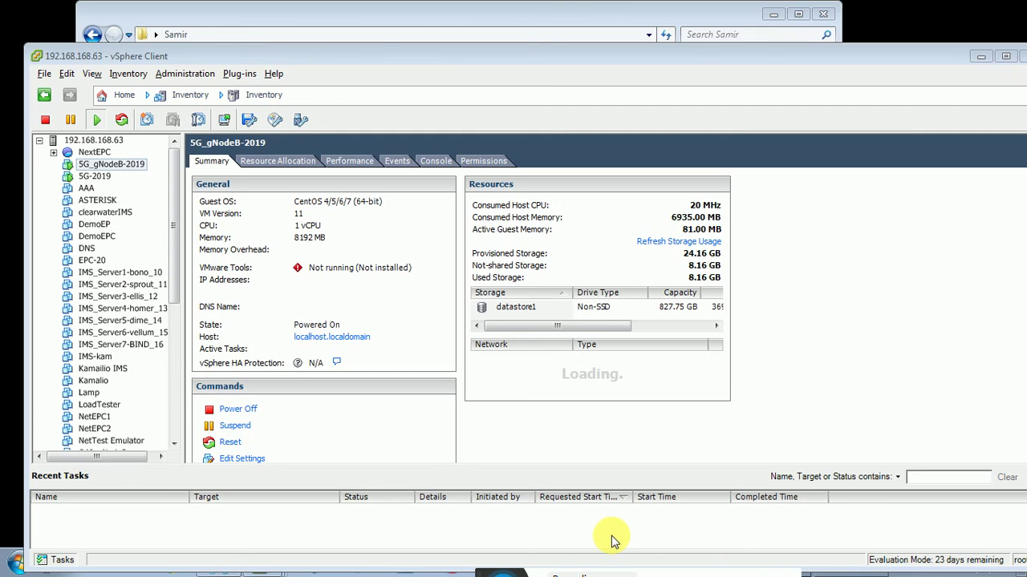
# - Open and minimize the 5G-2019 console, then restore and close the 5G_gNodeB-2019 console
pyautogui.click(108, 177)
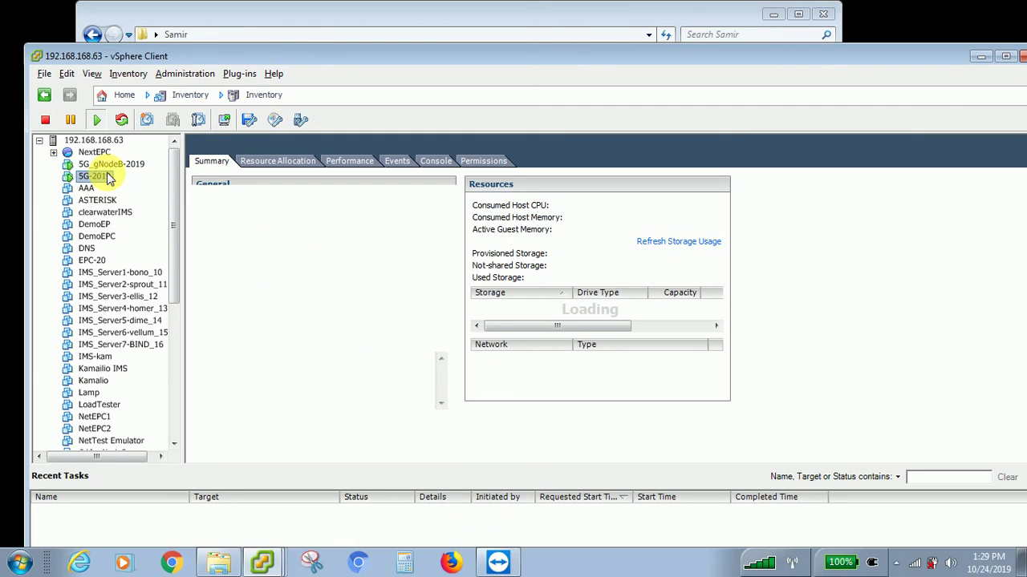
pyautogui.rightClick(107, 177)
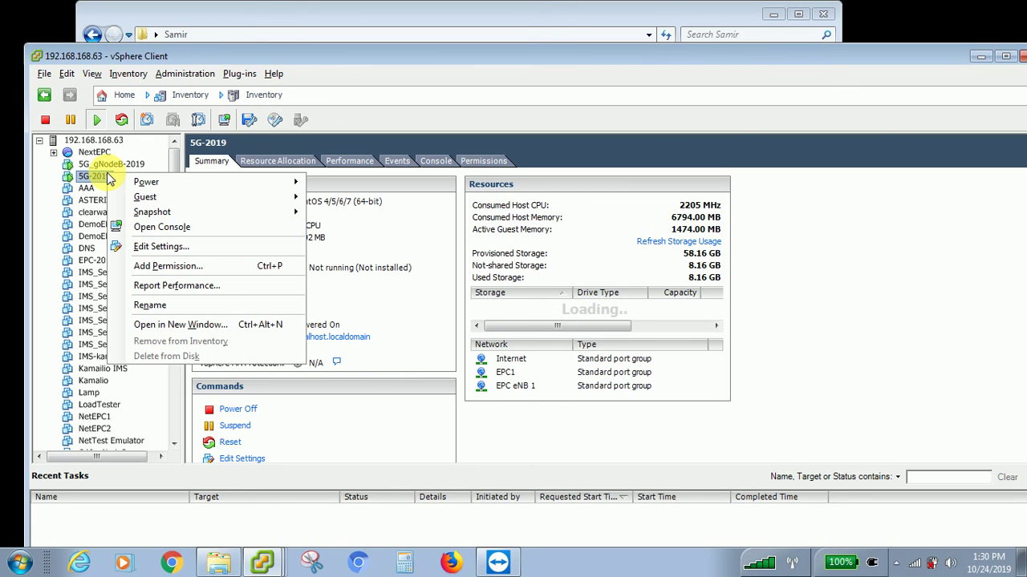
pyautogui.click(90, 182)
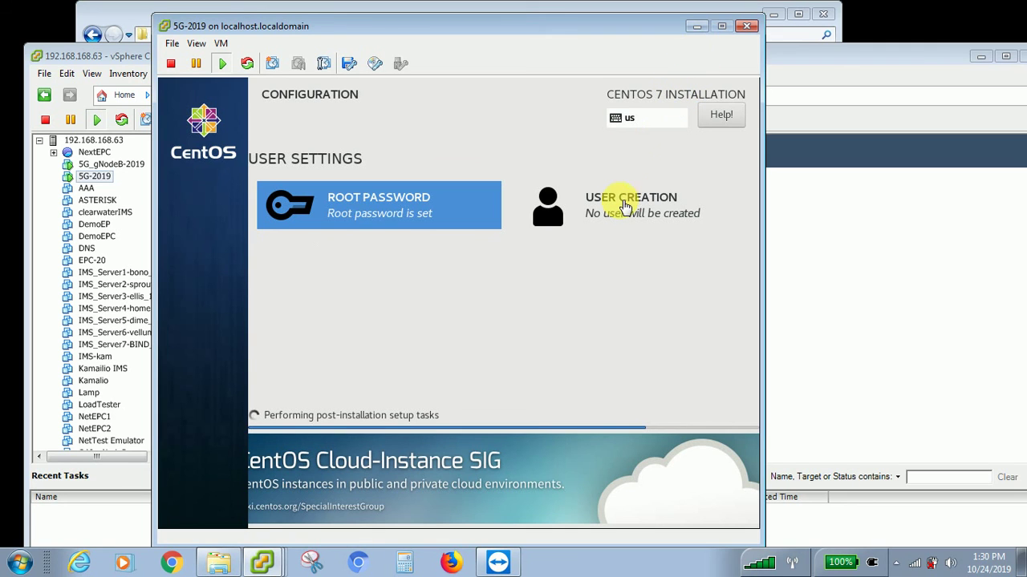
pyautogui.click(696, 26)
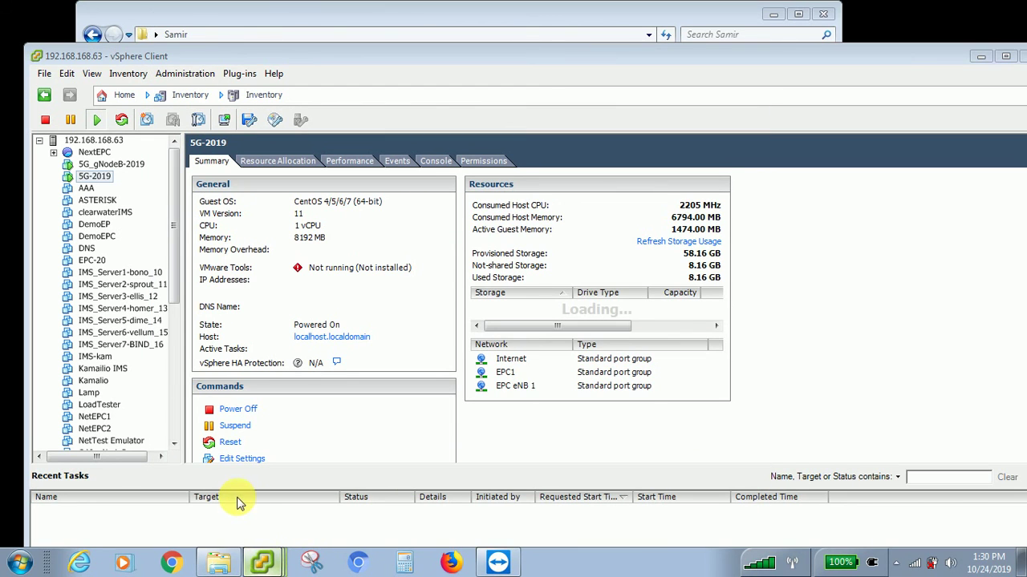
pyautogui.click(262, 561)
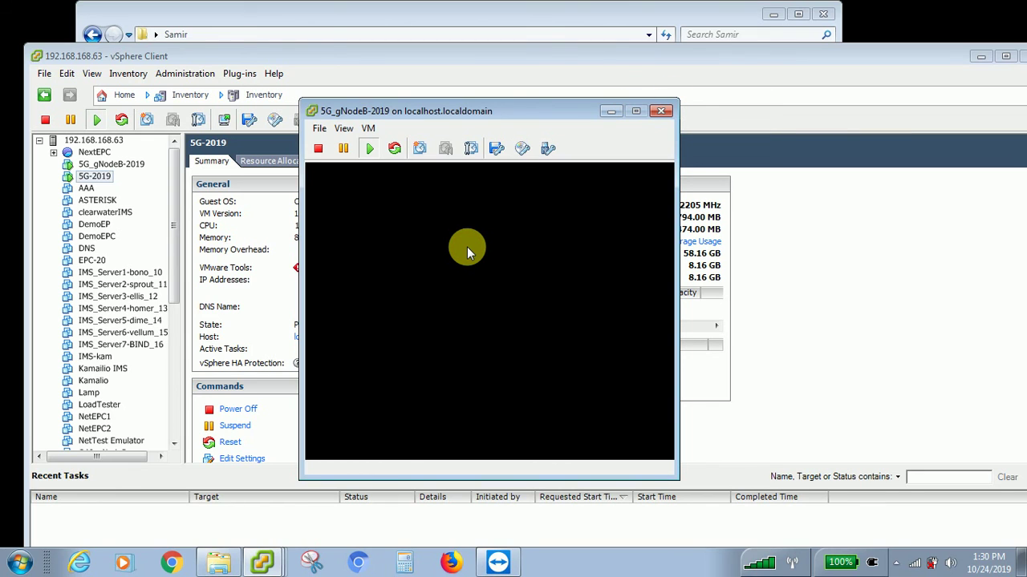
pyautogui.click(661, 112)
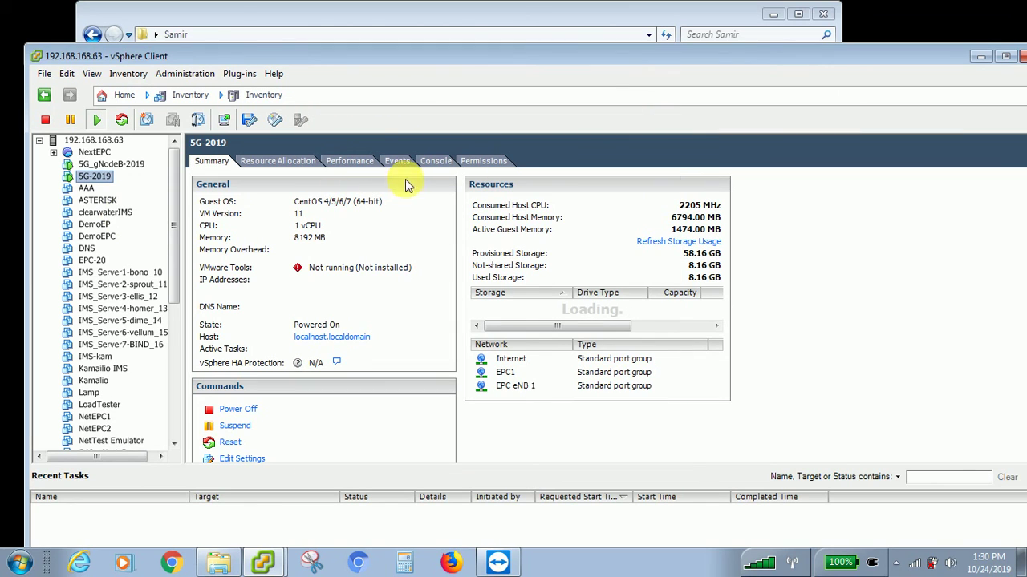
# - Maximize vSphere Client, minimize TeamViewer, and expand host 192.168.168.63 to list its VMs
pyautogui.click(134, 165)
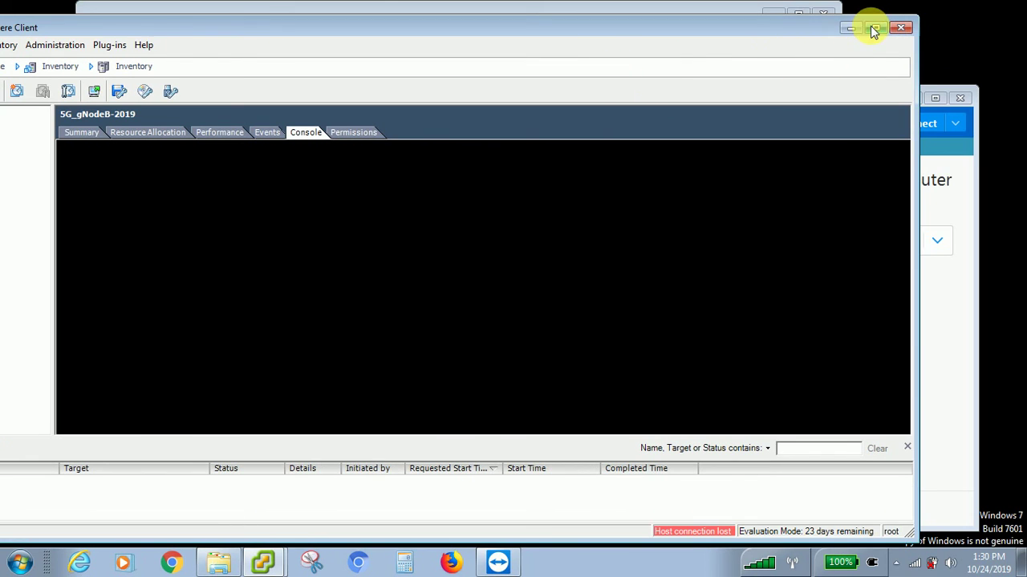
pyautogui.click(872, 29)
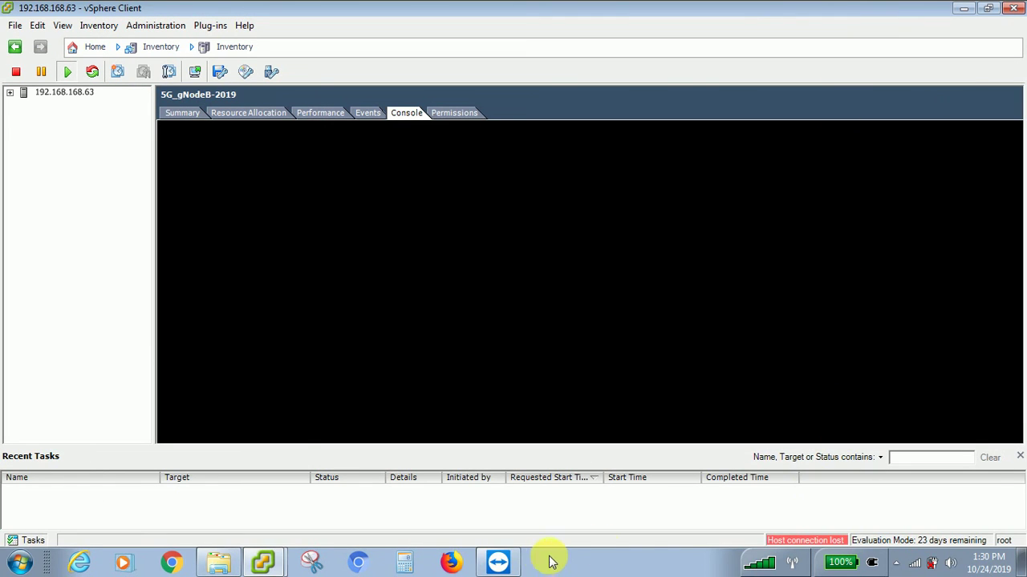
pyautogui.click(500, 564)
pyautogui.click(508, 563)
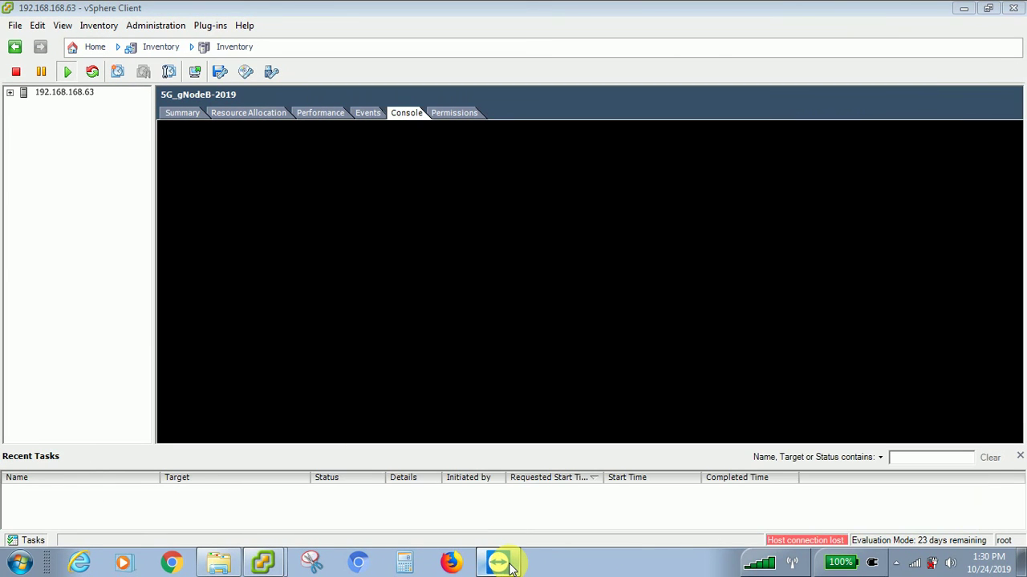
pyautogui.click(12, 94)
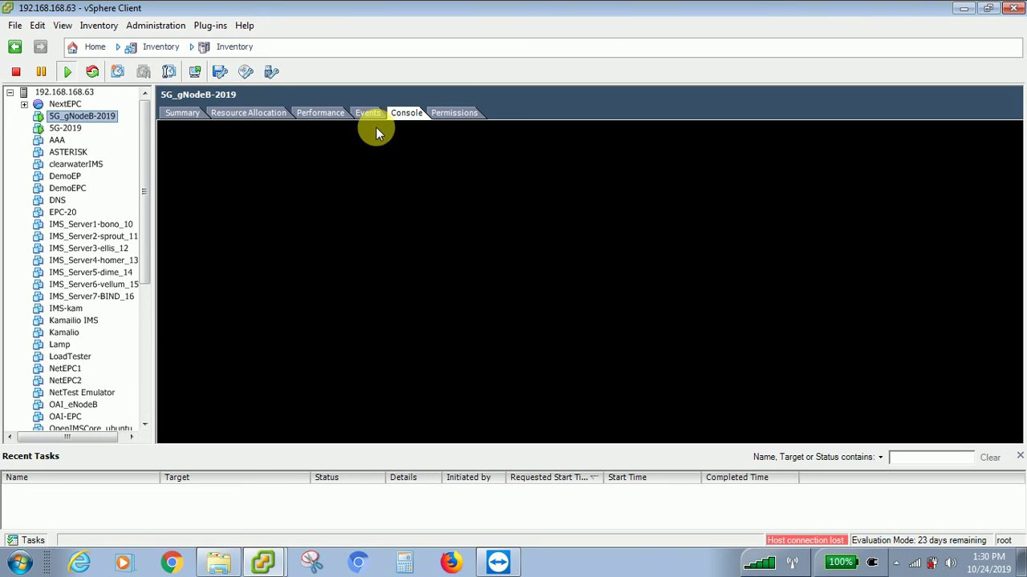
# - Open the 5G_gNodeB-2019 console, minimize the 5G-2019 console, then reposition and close the gNodeB console
pyautogui.rightClick(103, 122)
pyautogui.click(142, 171)
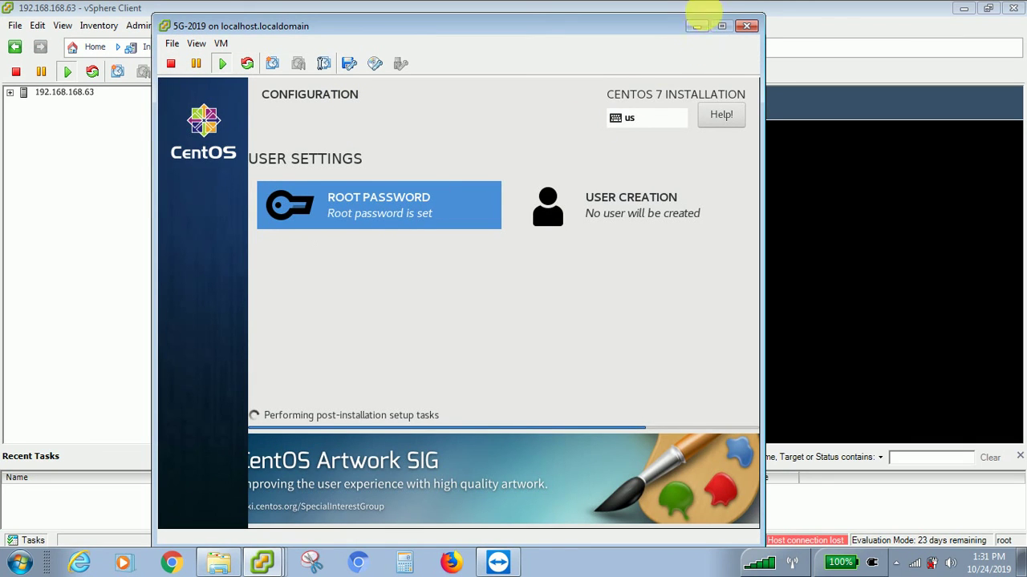
pyautogui.click(697, 29)
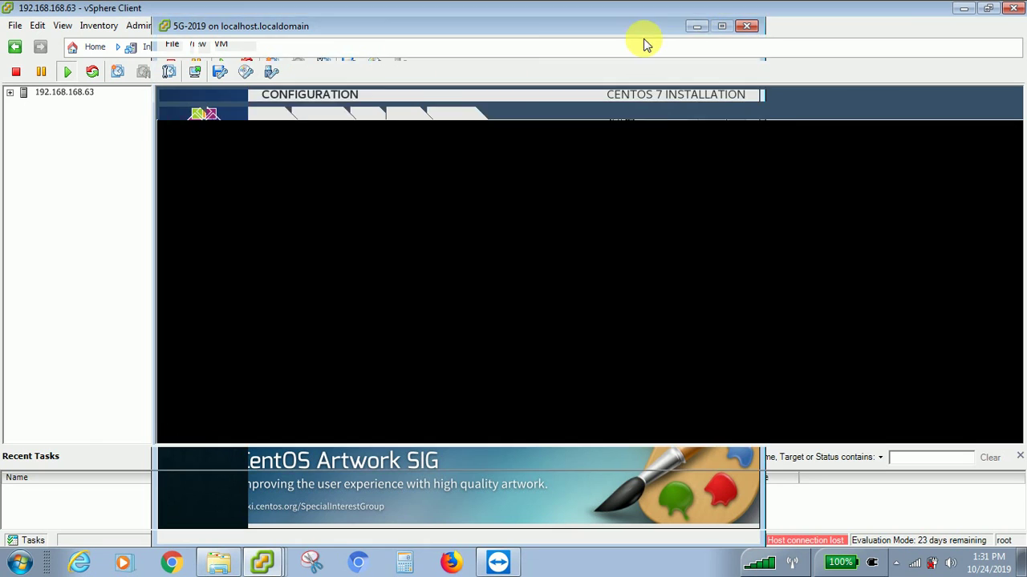
pyautogui.click(10, 93)
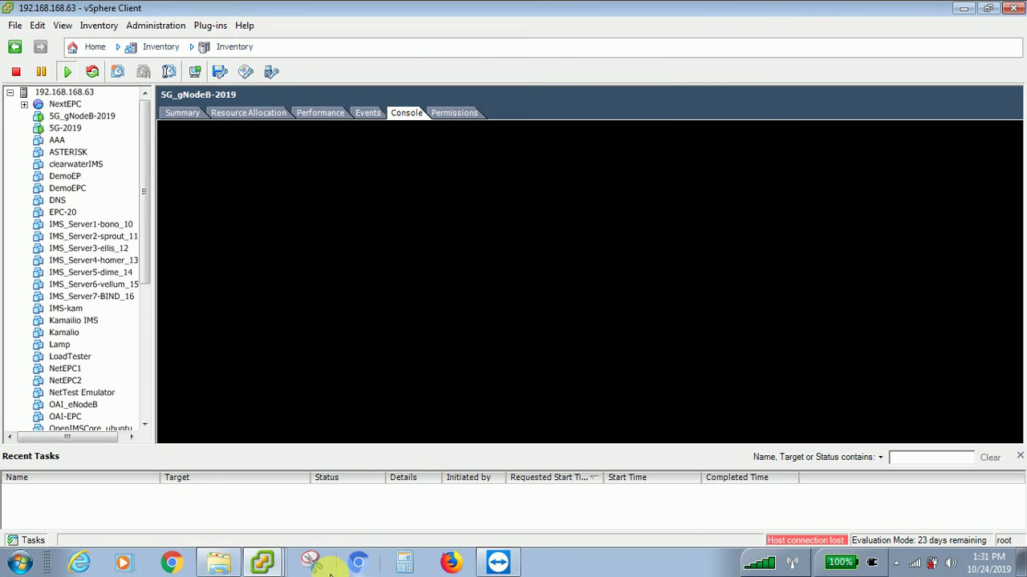
pyautogui.click(261, 530)
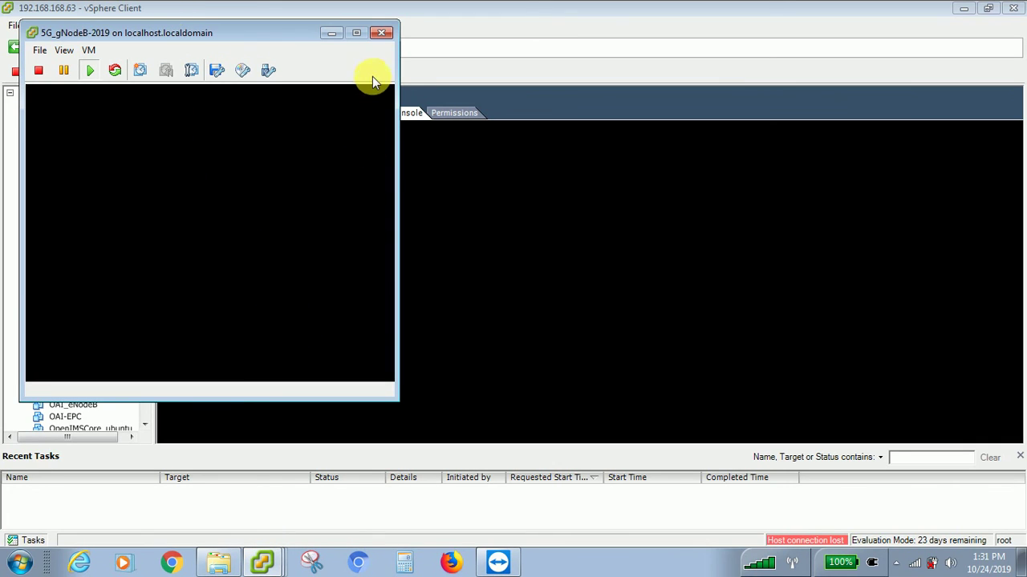
pyautogui.moveTo(236, 40); pyautogui.dragTo(412, 69)
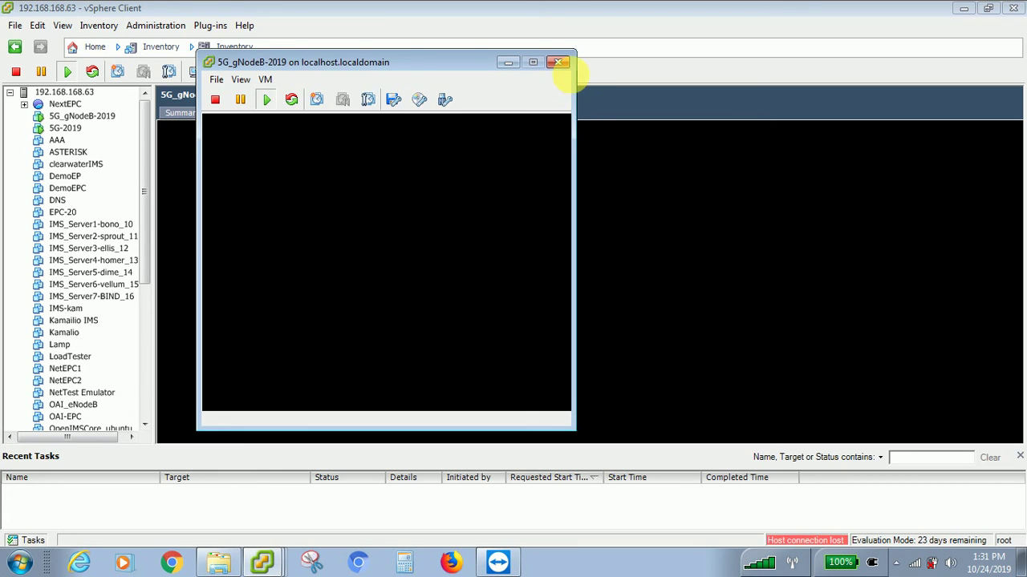
pyautogui.click(558, 62)
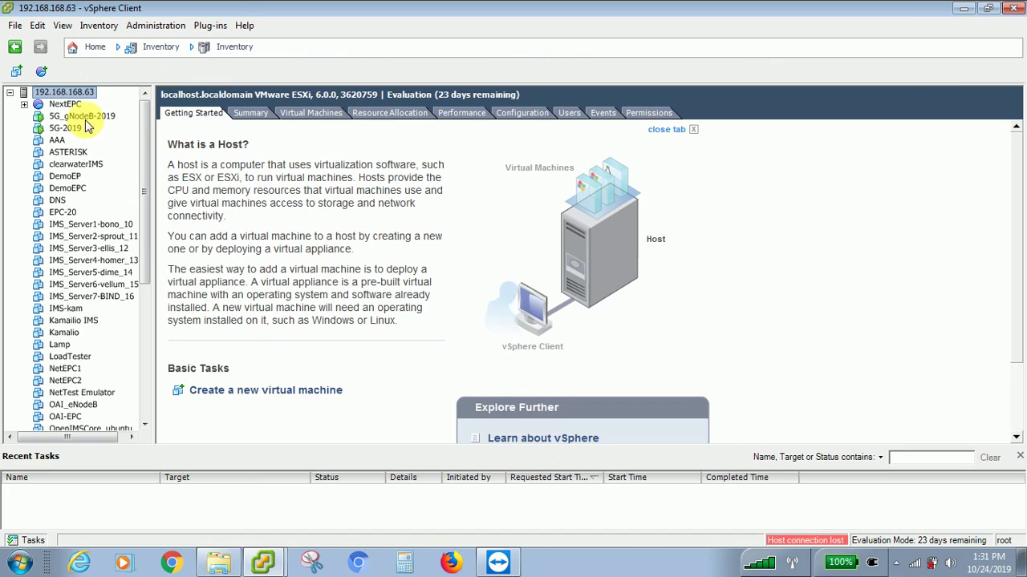
# - Power off 5G_gNodeB-2019 through Power > Power Off, confirming with Yes
pyautogui.click(84, 120)
pyautogui.rightClick(81, 117)
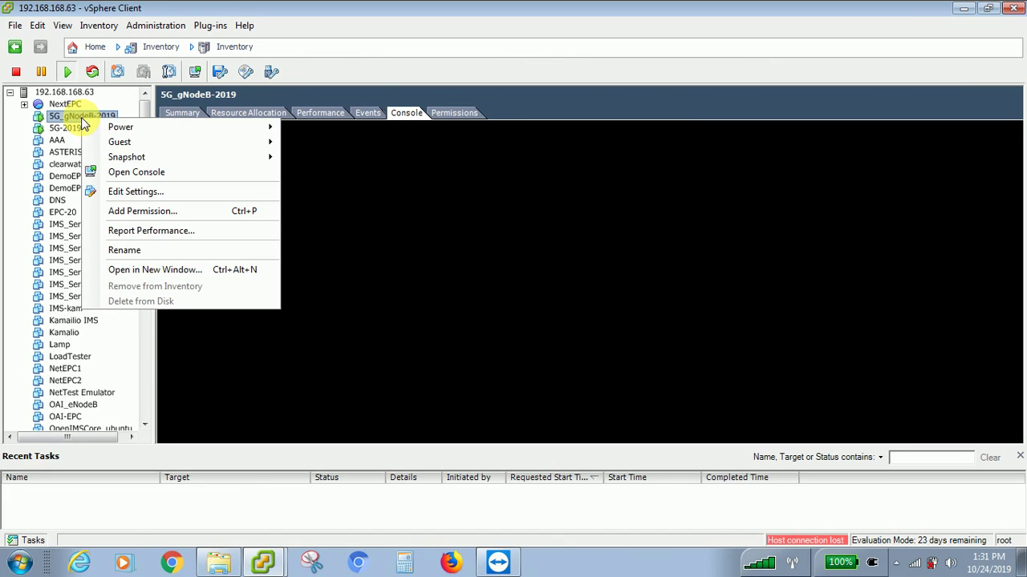
pyautogui.moveTo(137, 126)
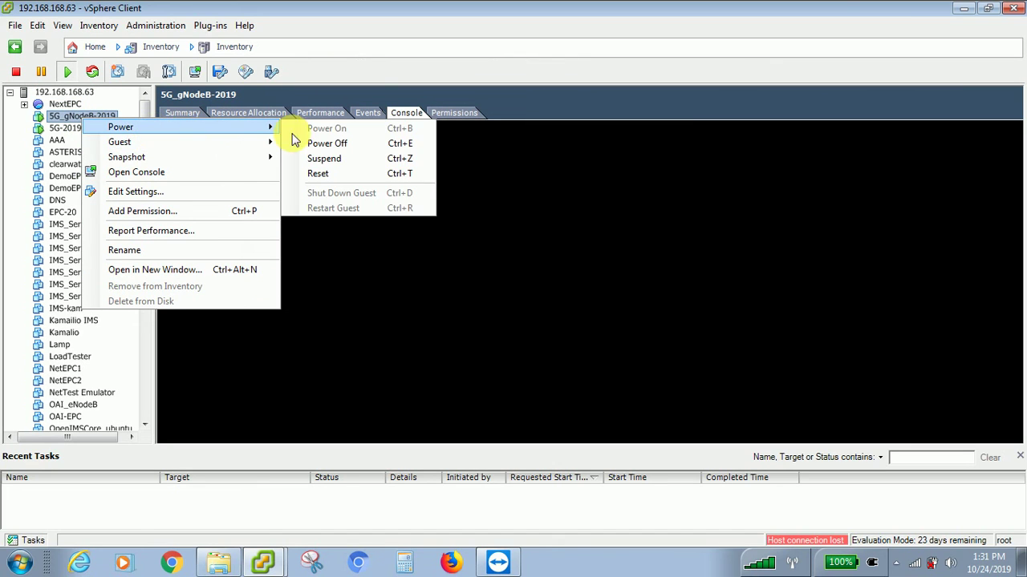
pyautogui.click(323, 142)
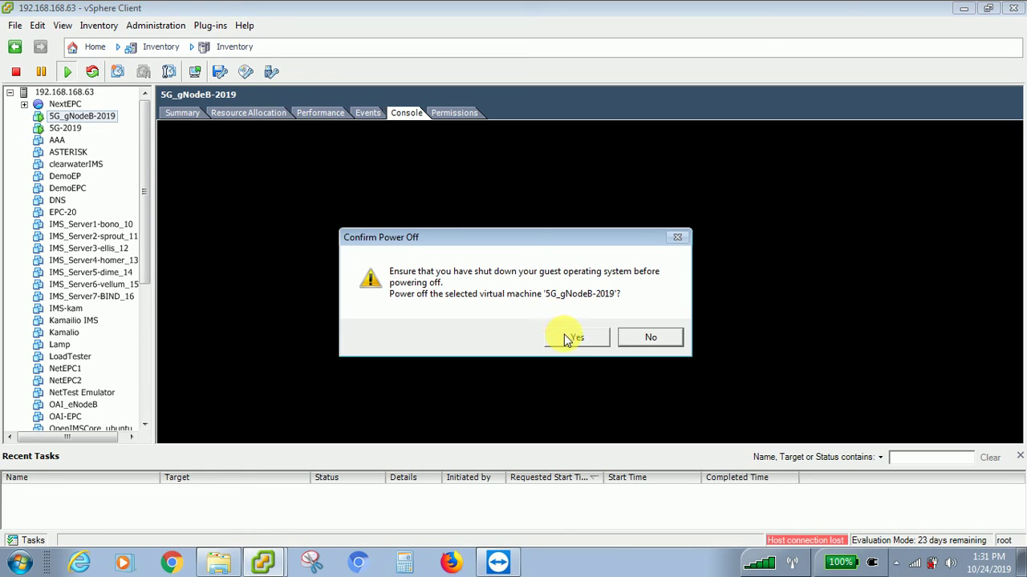
pyautogui.click(567, 338)
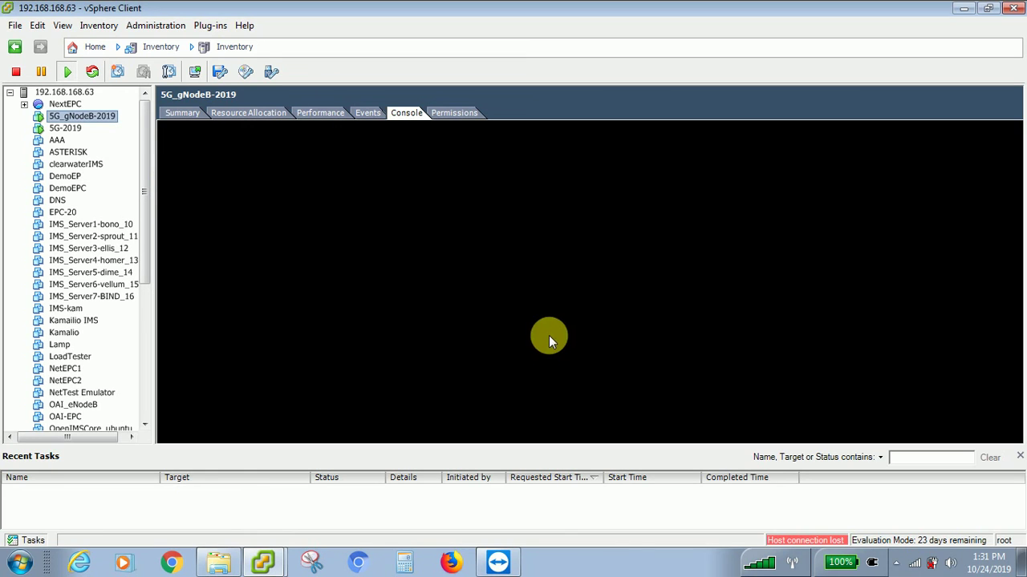
pyautogui.rightClick(97, 119)
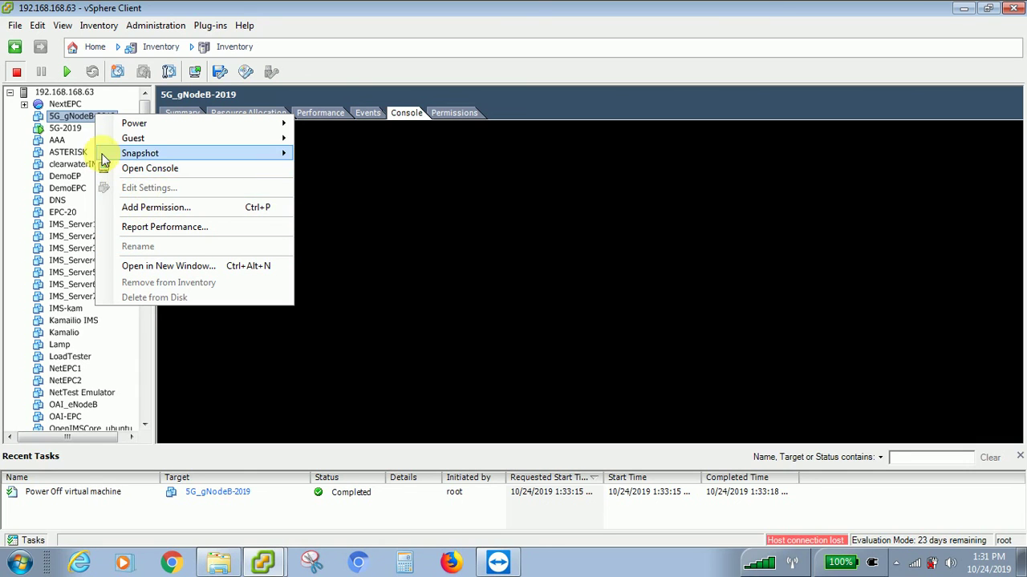
pyautogui.click(80, 120)
pyautogui.rightClick(79, 117)
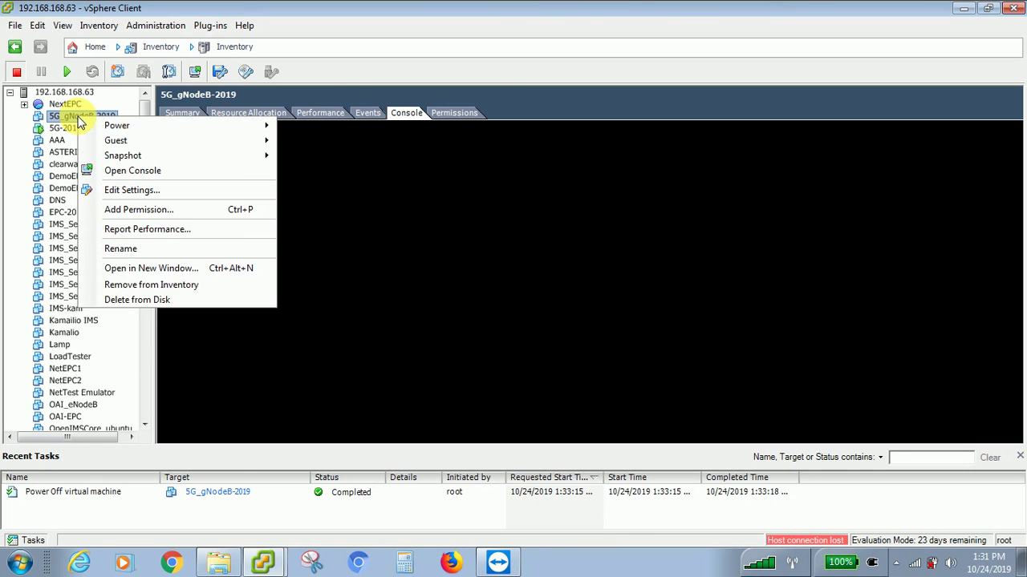
# - Resize 5G_gNodeB-2019's Hard disk 1 from 16 GB to 100 GB and apply it
pyautogui.click(141, 192)
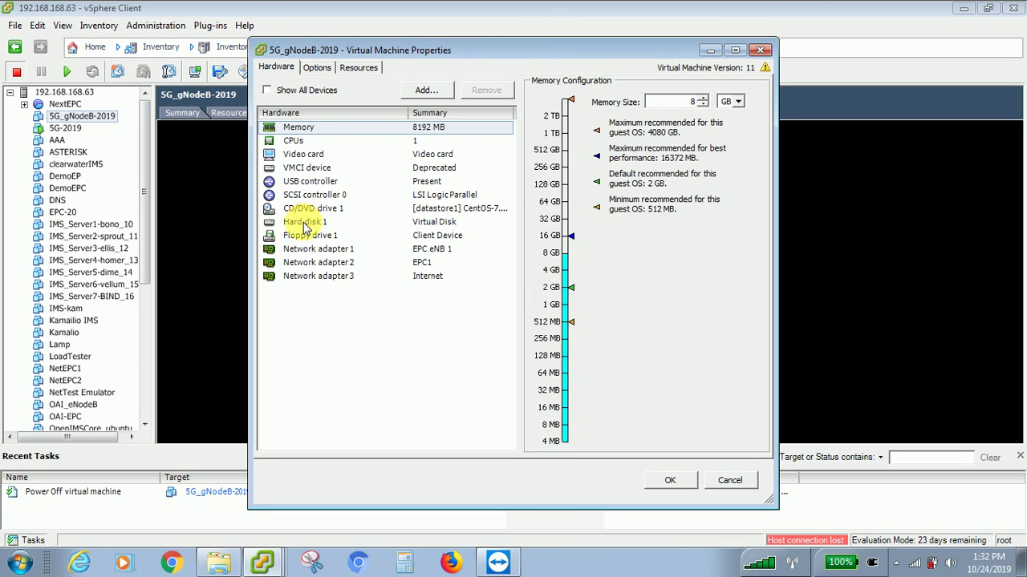
pyautogui.click(303, 221)
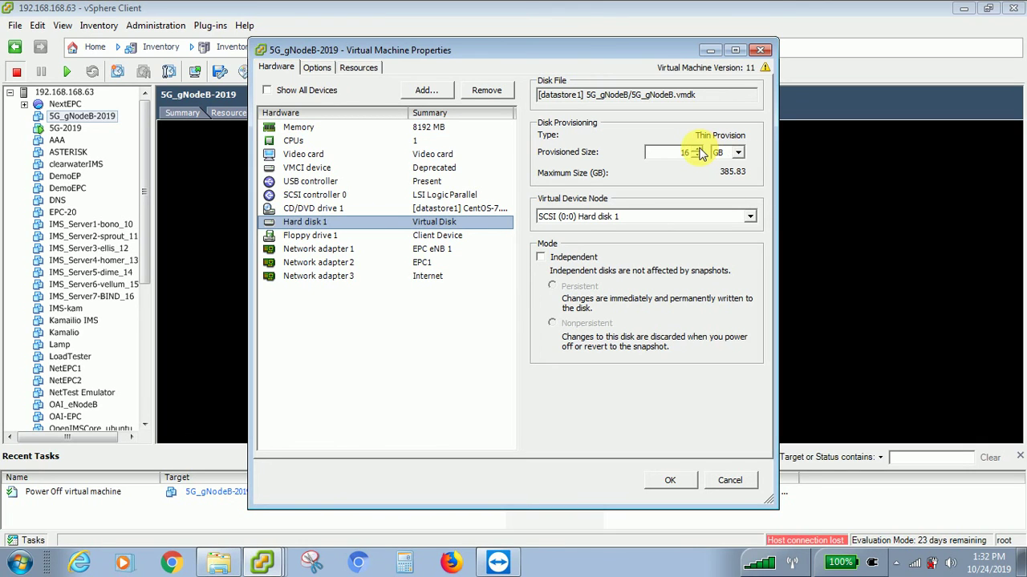
pyautogui.click(697, 150)
pyautogui.click(697, 149)
pyautogui.click(697, 149)
pyautogui.doubleClick(678, 153)
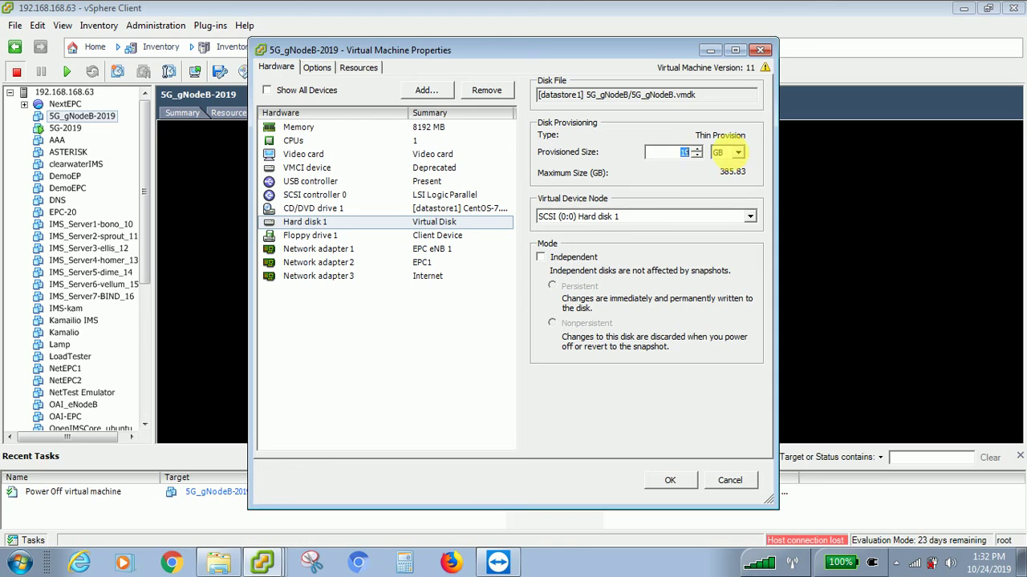
pyautogui.write('1')
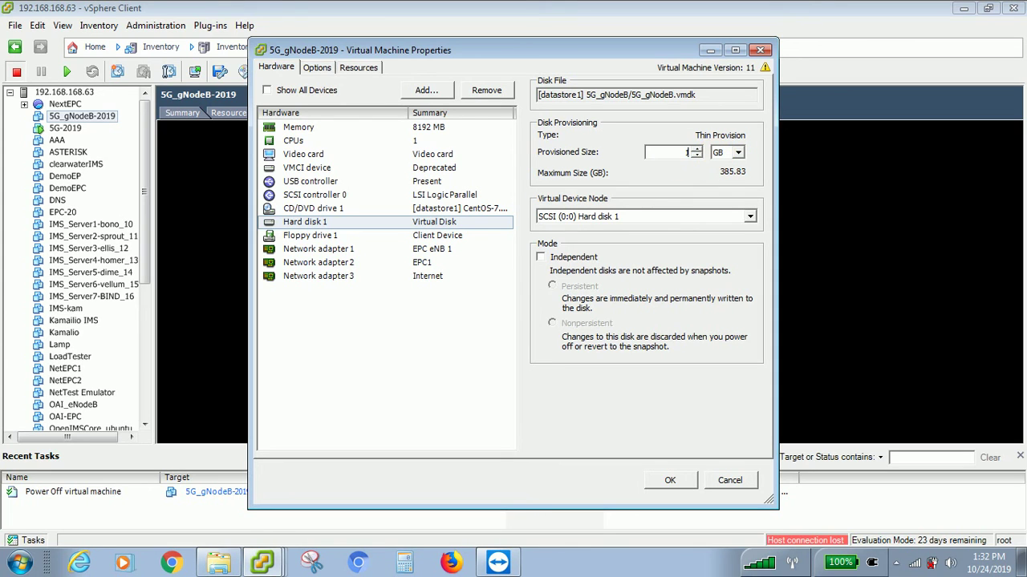
pyautogui.click(670, 479)
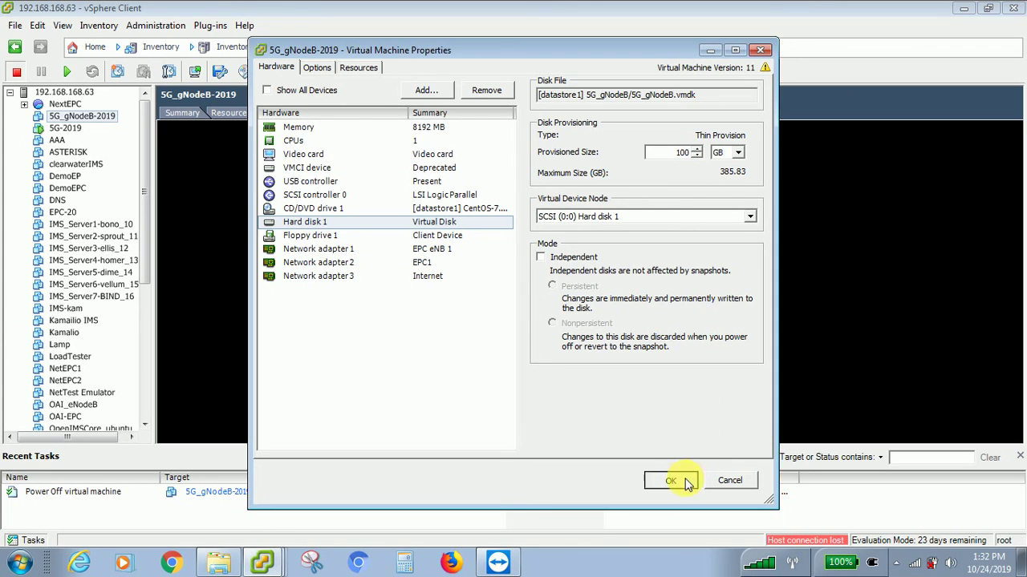
pyautogui.click(68, 127)
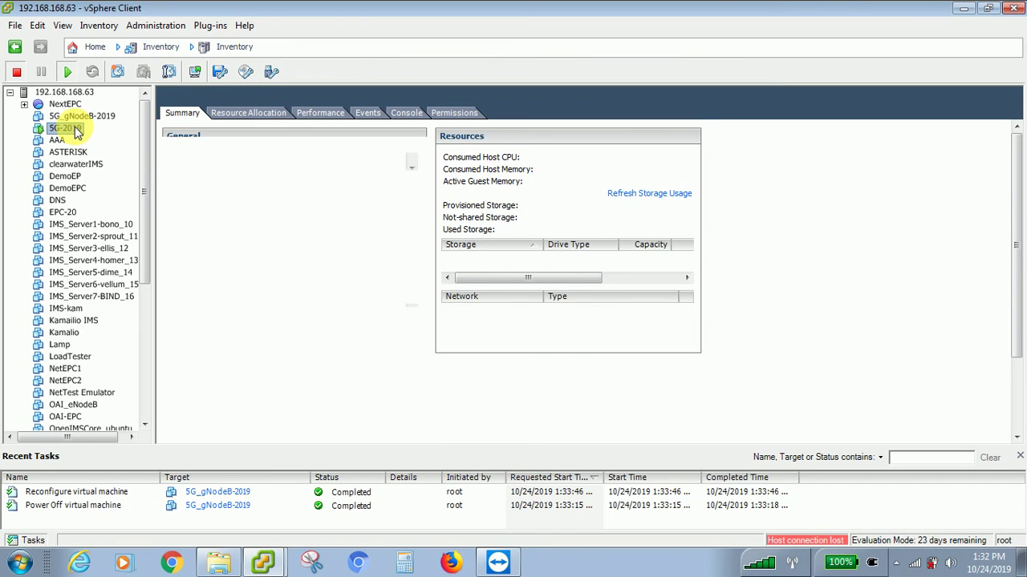
# - Change 5G-2019's Hard disk 1 from 50 GB to 100 GB, then minimise its installer console
pyautogui.rightClick(73, 128)
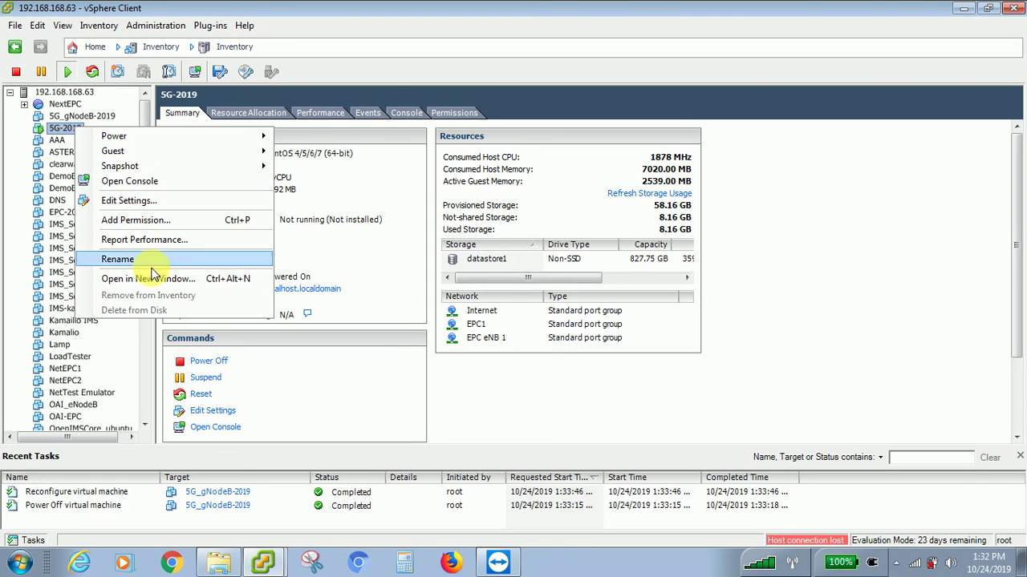
pyautogui.click(149, 201)
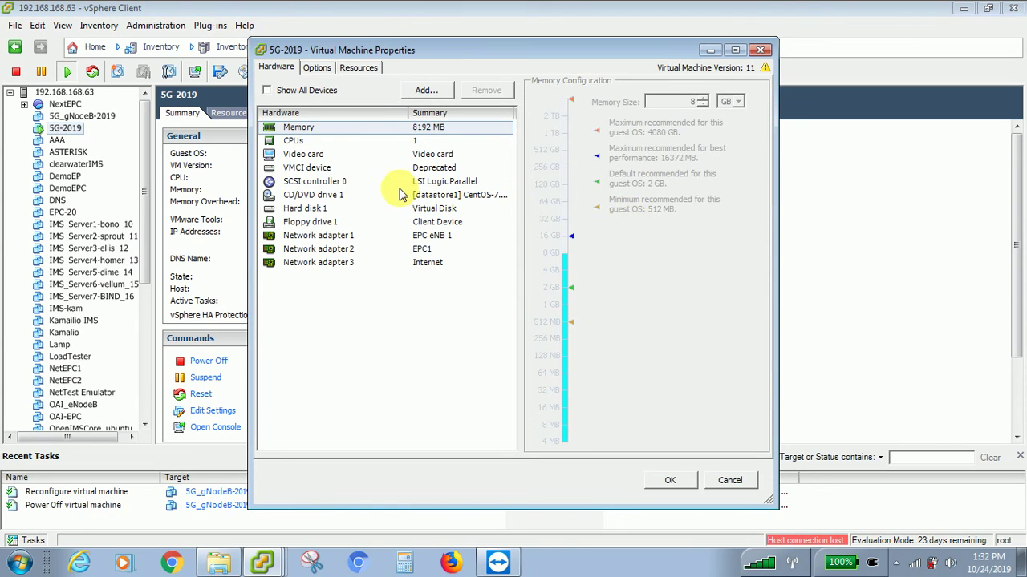
pyautogui.click(309, 209)
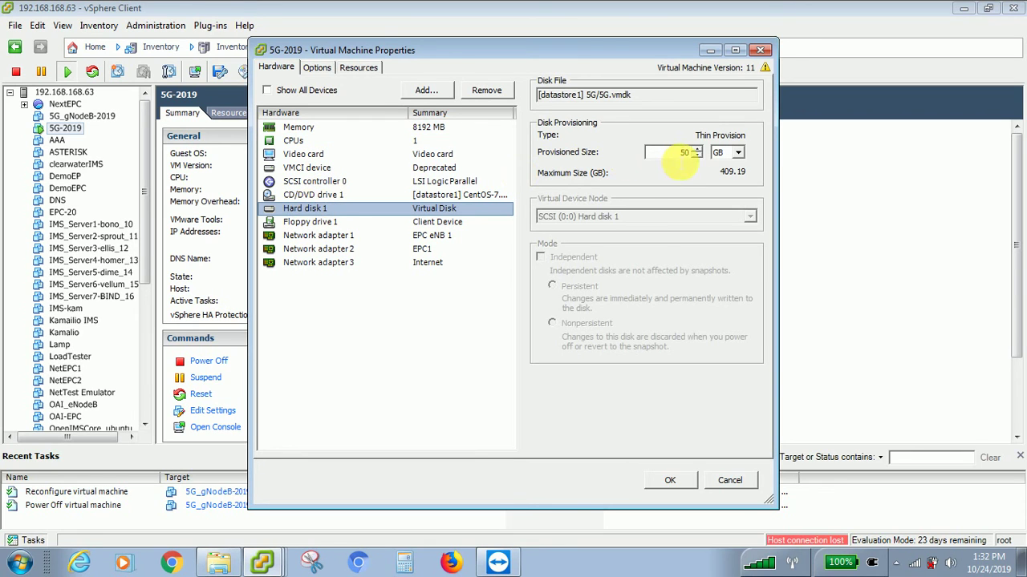
pyautogui.click(677, 154)
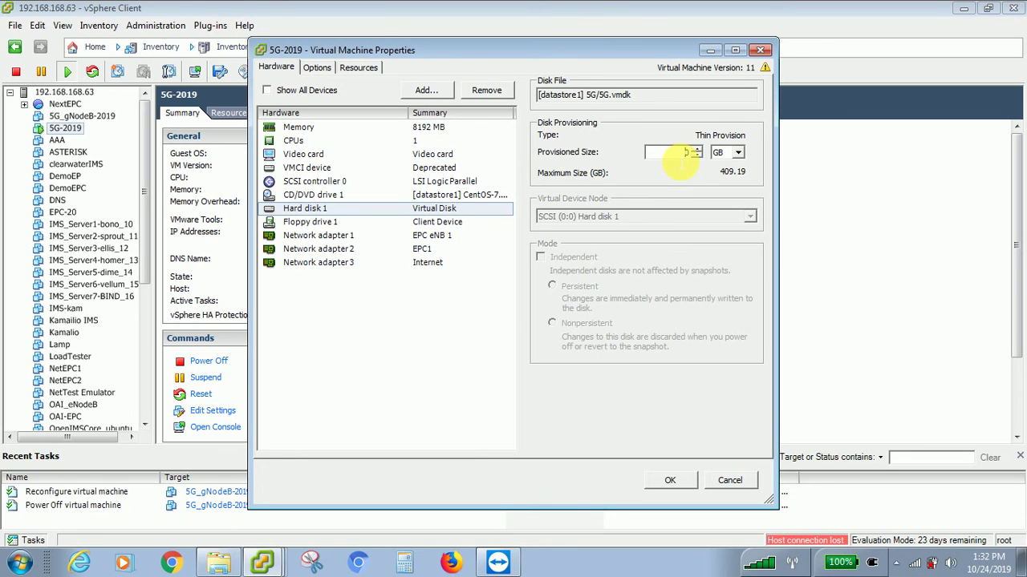
pyautogui.write('100')
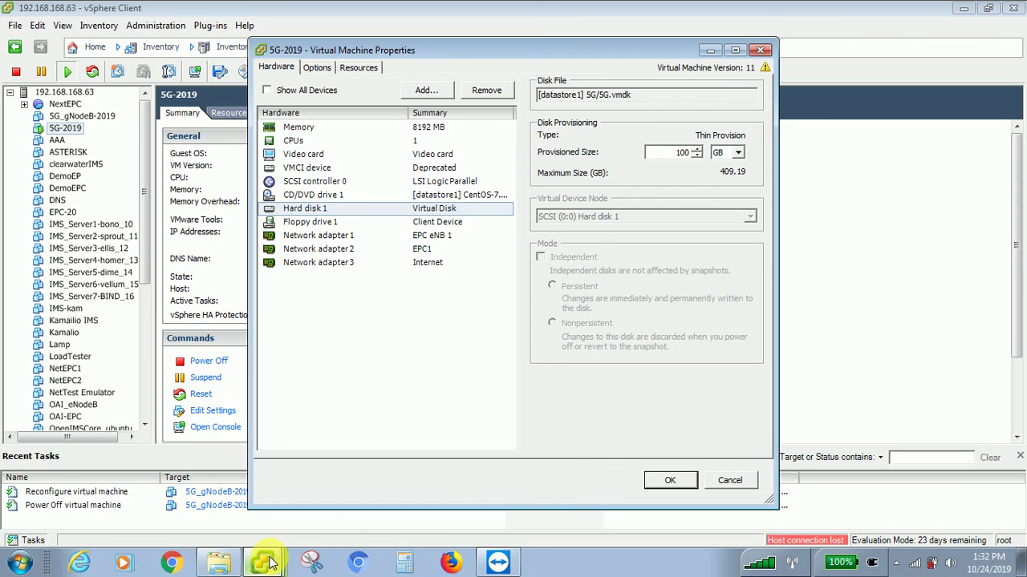
pyautogui.hotkey('alt', 'Tab')
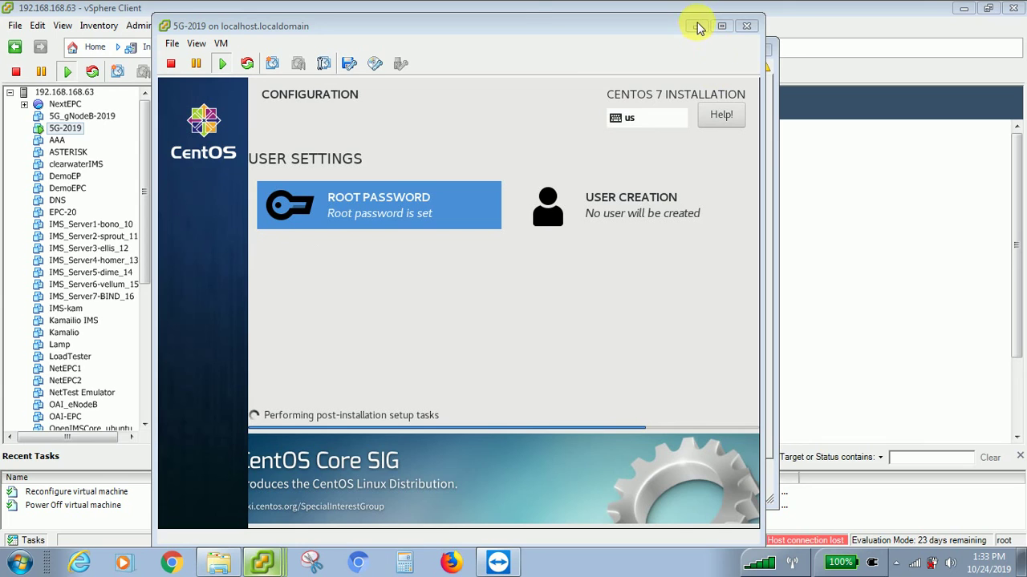
pyautogui.click(697, 25)
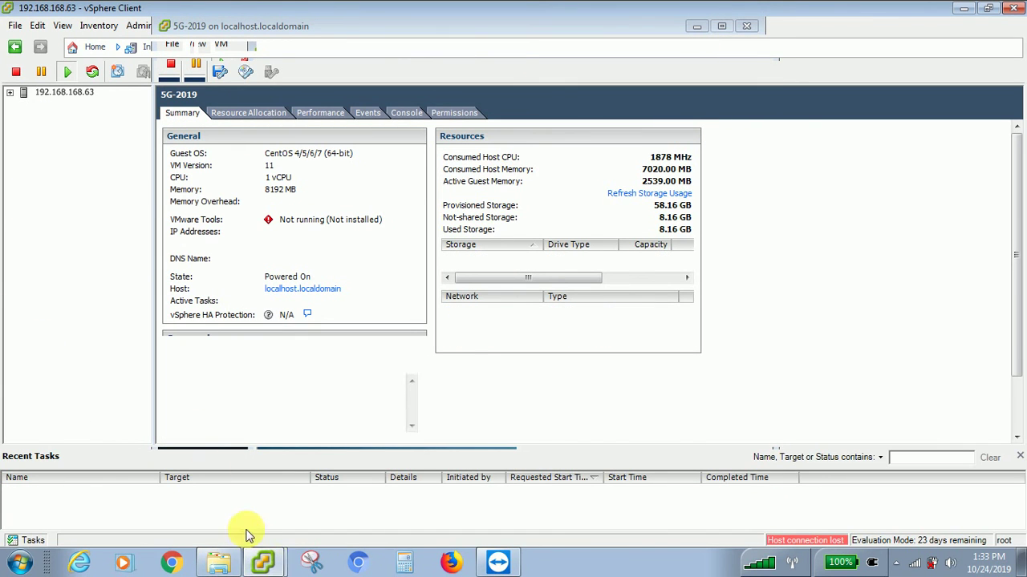
# - Expand the host's VM list and power on 5G_gNodeB-2019 from its Power menu
pyautogui.click(10, 92)
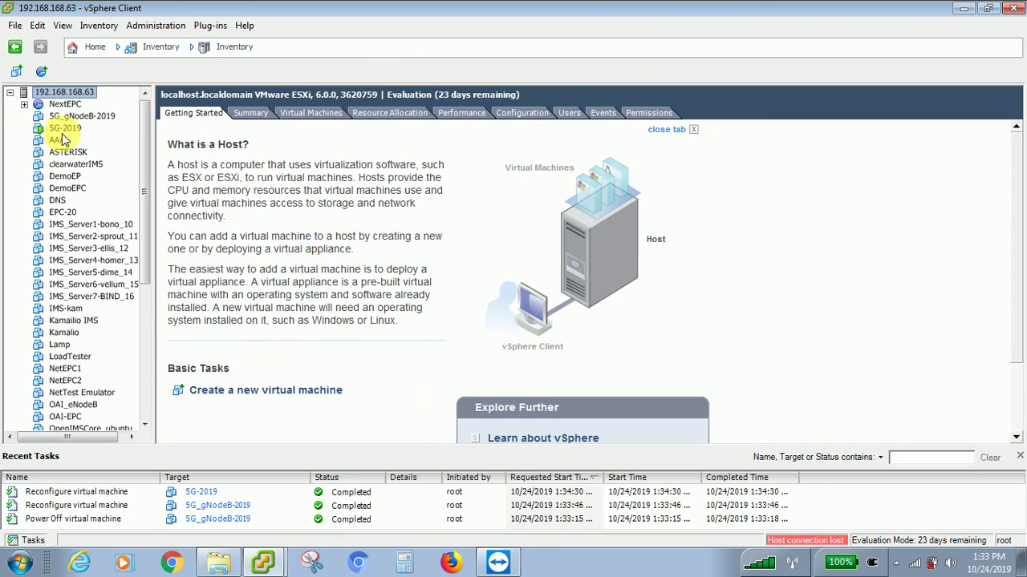
pyautogui.click(72, 115)
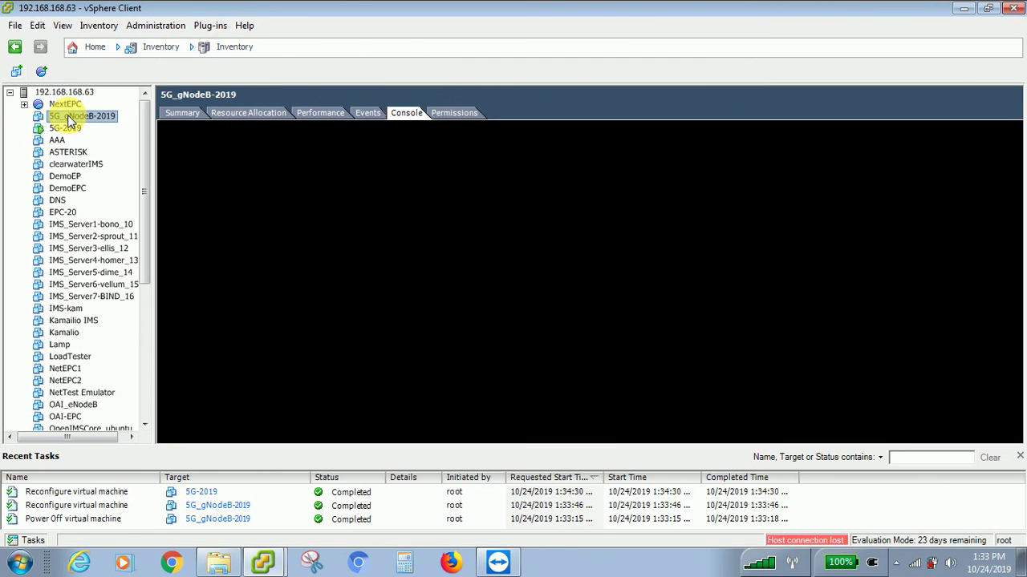
pyautogui.rightClick(67, 115)
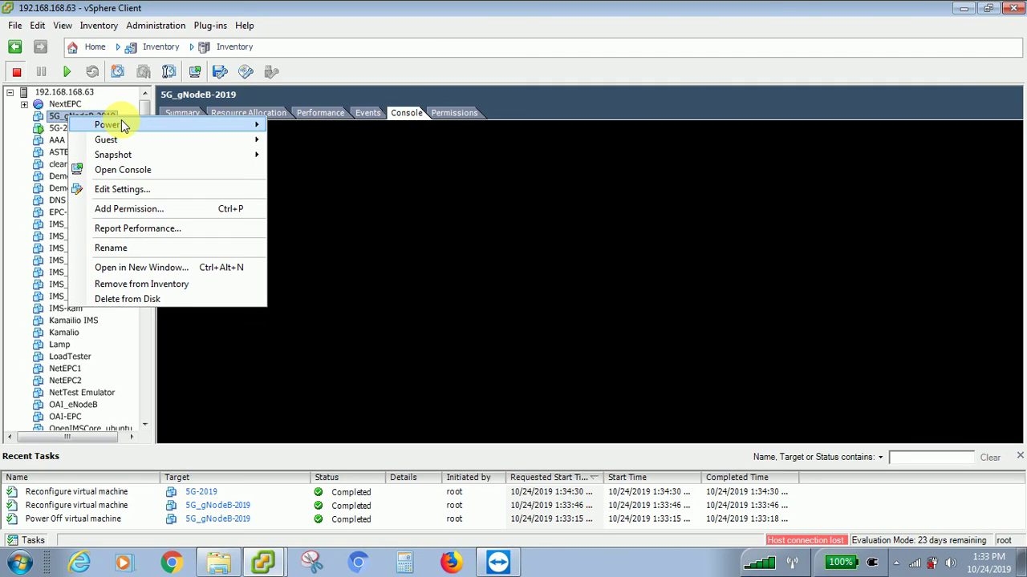
pyautogui.moveTo(121, 122)
pyautogui.click(309, 124)
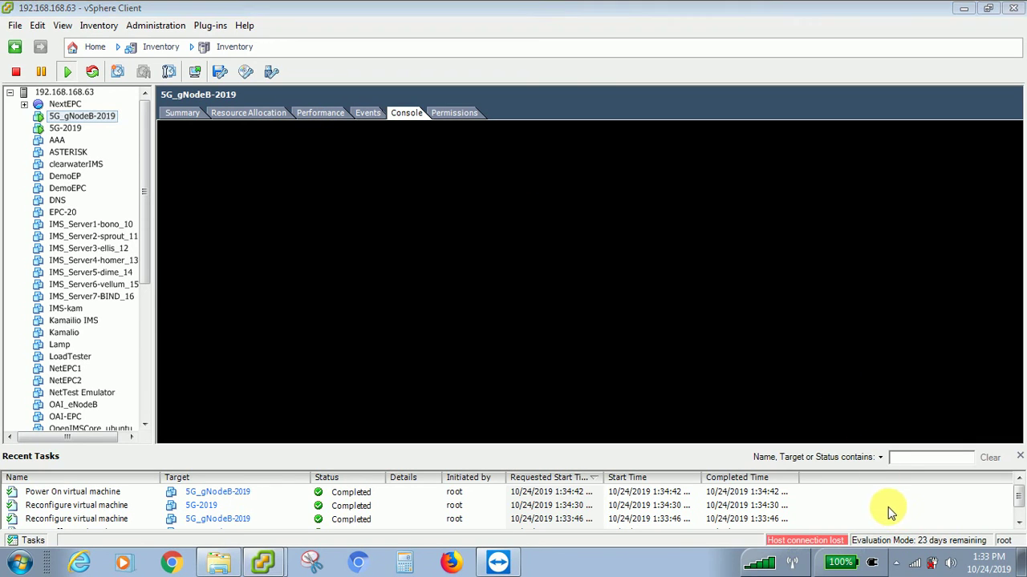
# - Open the 5G_gNodeB-2019 console window
pyautogui.rightClick(82, 117)
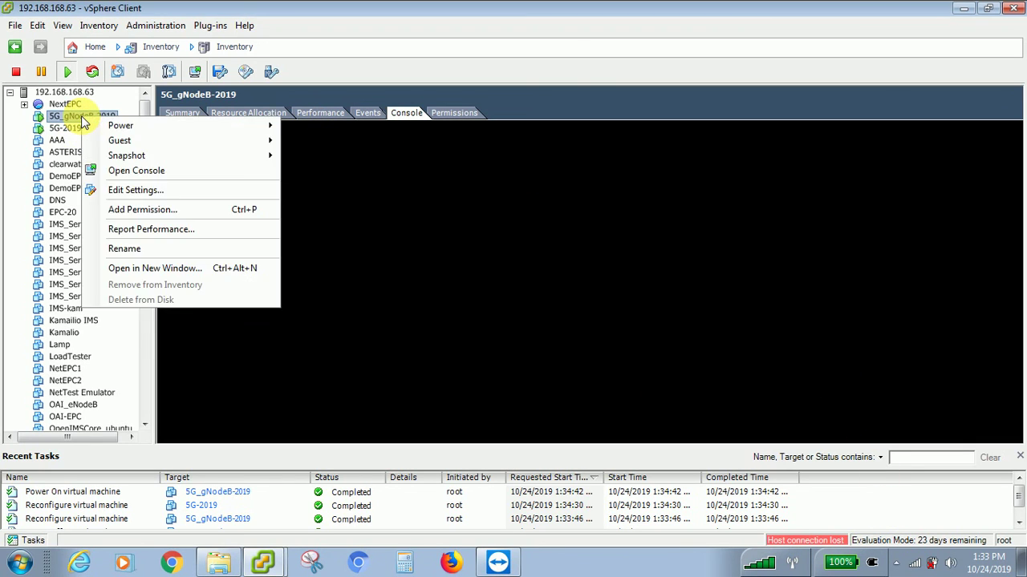
pyautogui.click(159, 171)
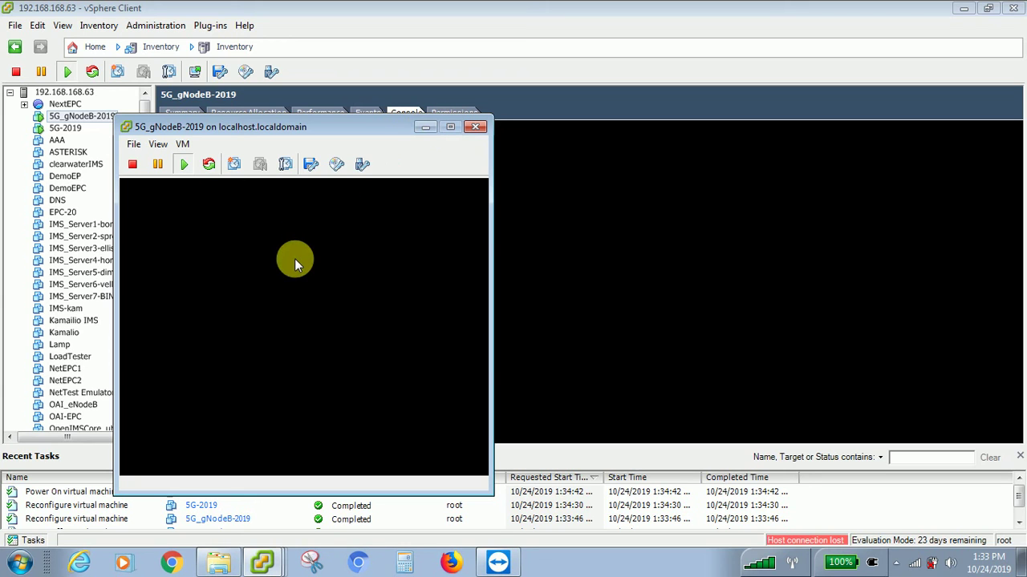
pyautogui.hotkey('alt', 'Tab')
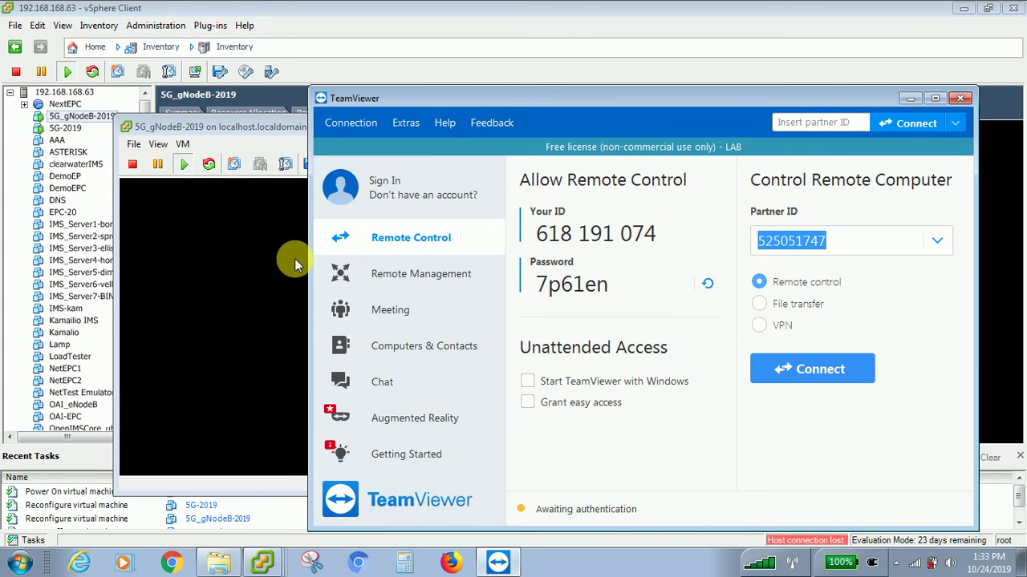
# - Minimise TeamViewer, move the gNodeB console up, and bring the 5G-2019 installer console forward
pyautogui.click(907, 100)
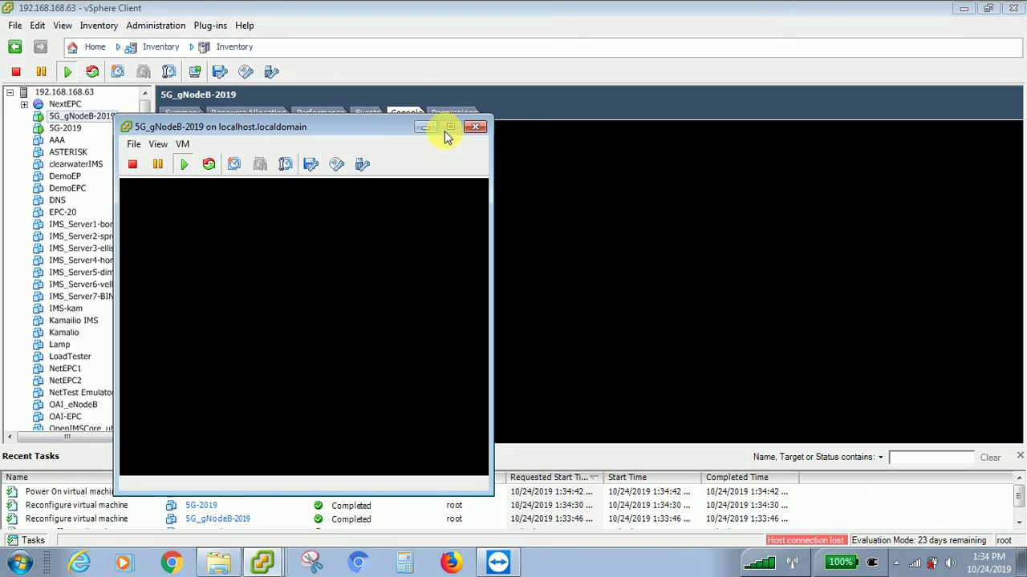
pyautogui.moveTo(362, 132); pyautogui.dragTo(541, 101)
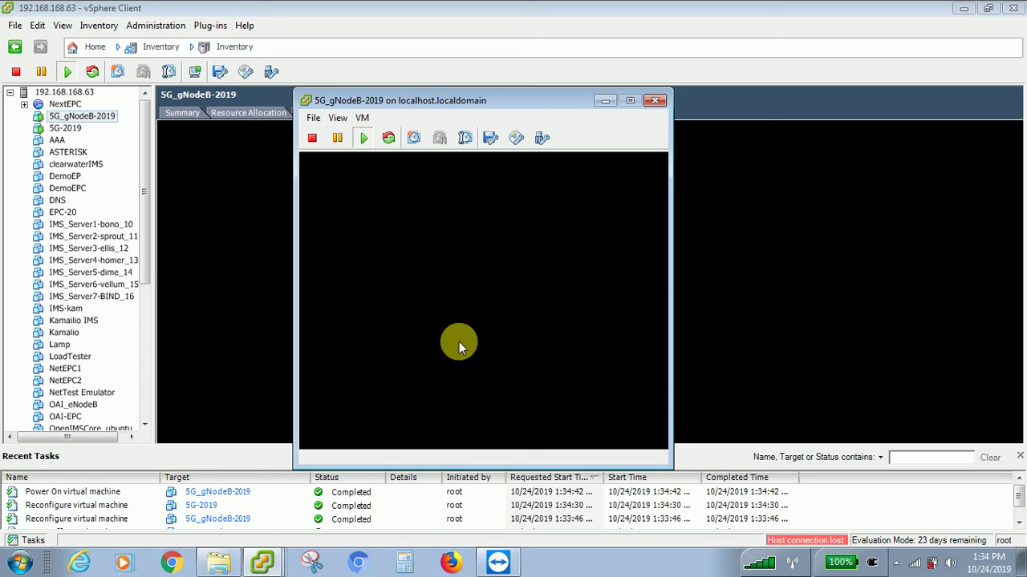
pyautogui.click(265, 557)
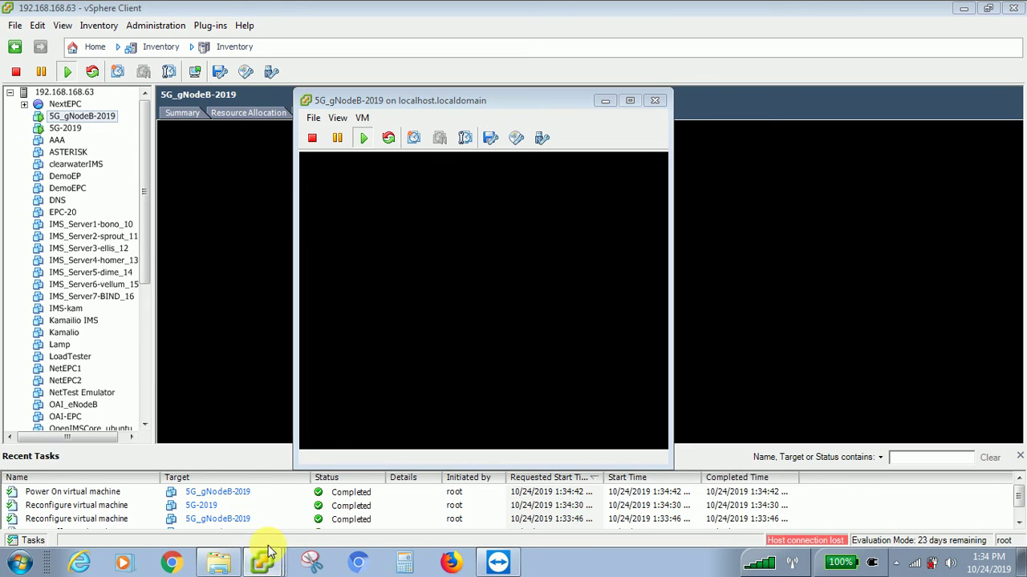
pyautogui.click(264, 504)
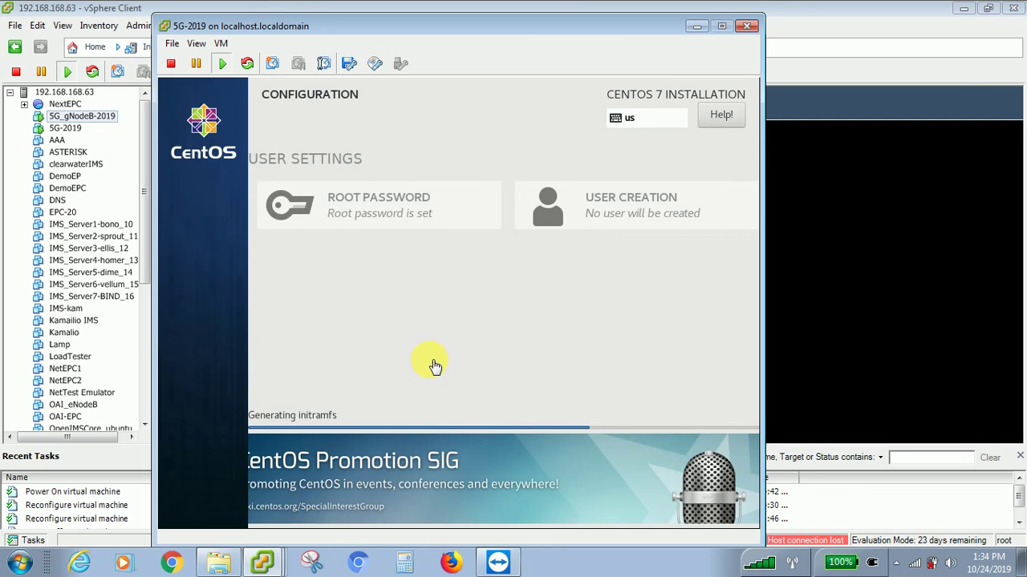
# - Switch the 5G-2019 console to full screen and back, then close its window
pyautogui.moveTo(446, 23); pyautogui.dragTo(371, 16)
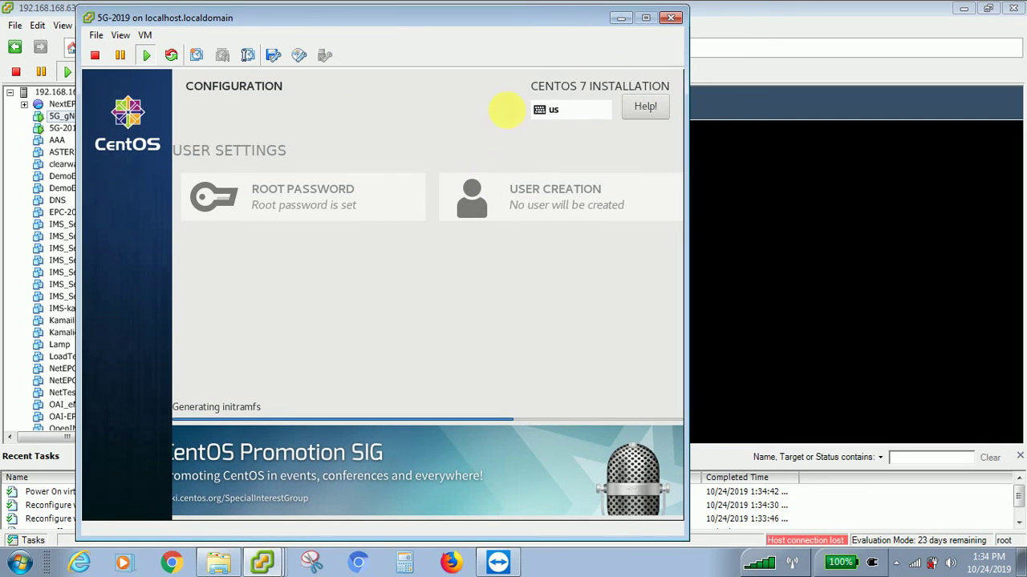
pyautogui.click(474, 269)
pyautogui.hotkey('ctrl', 'alt', 'Return')
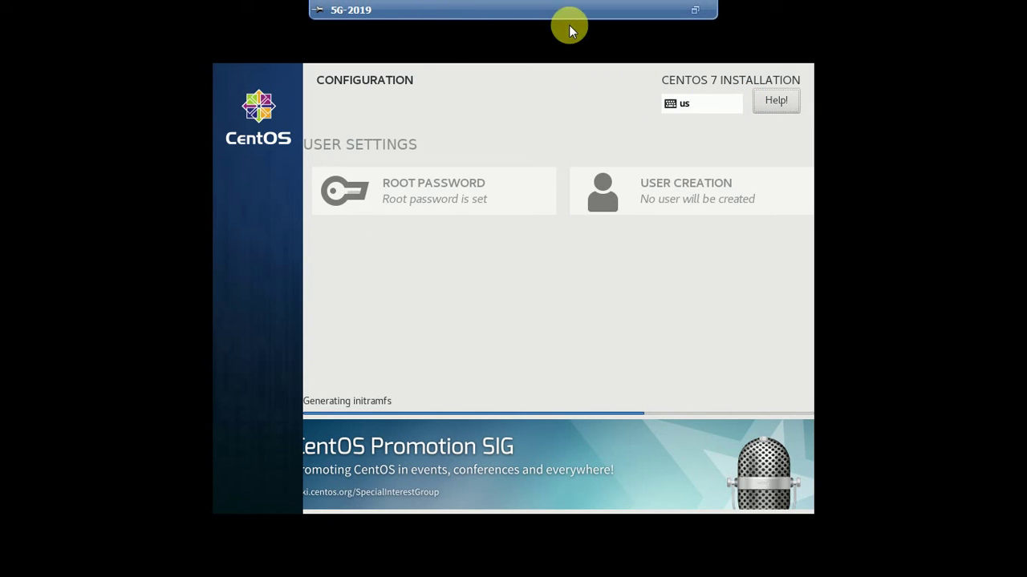
pyautogui.moveTo(580, 7)
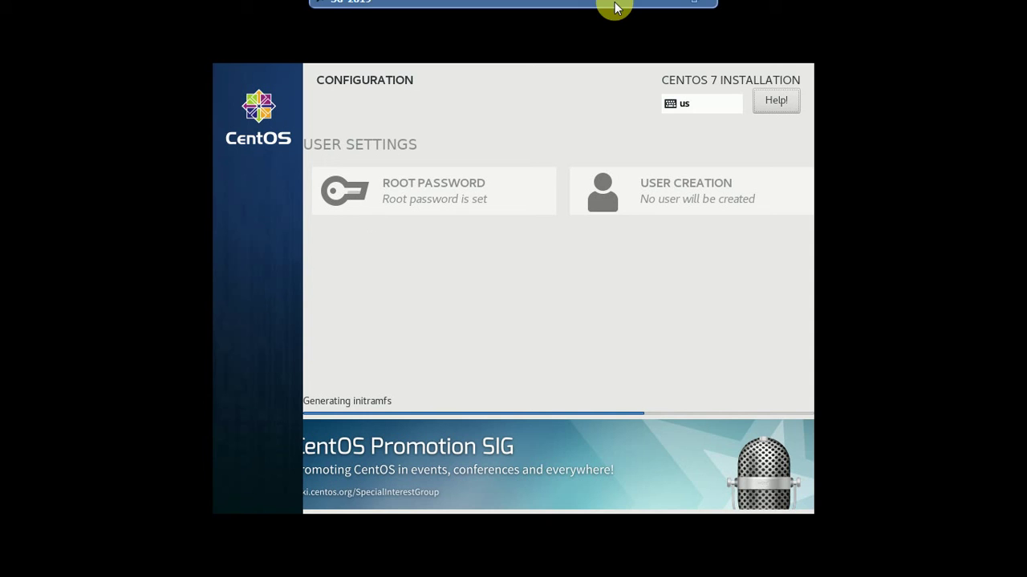
pyautogui.click(693, 7)
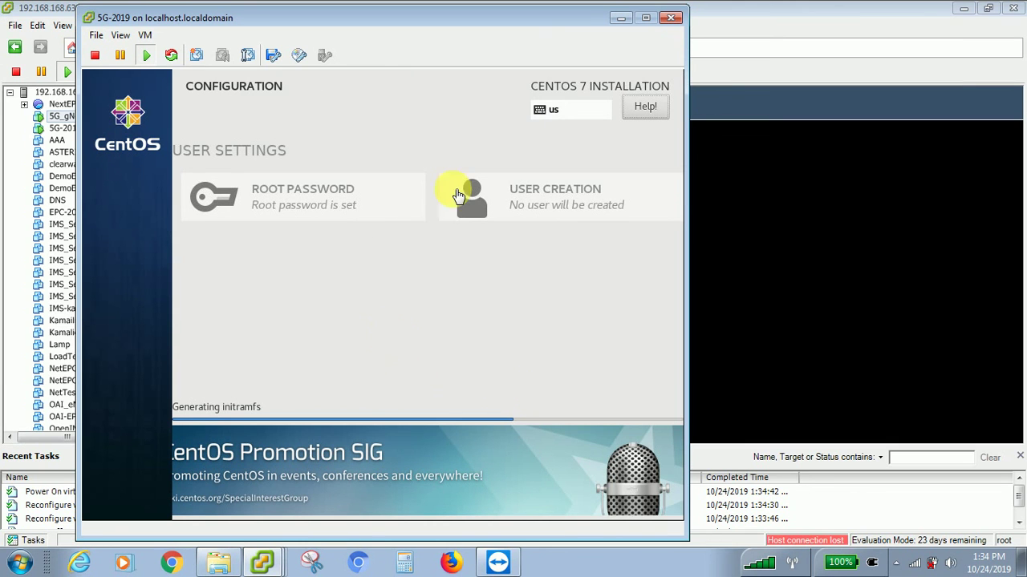
pyautogui.click(672, 16)
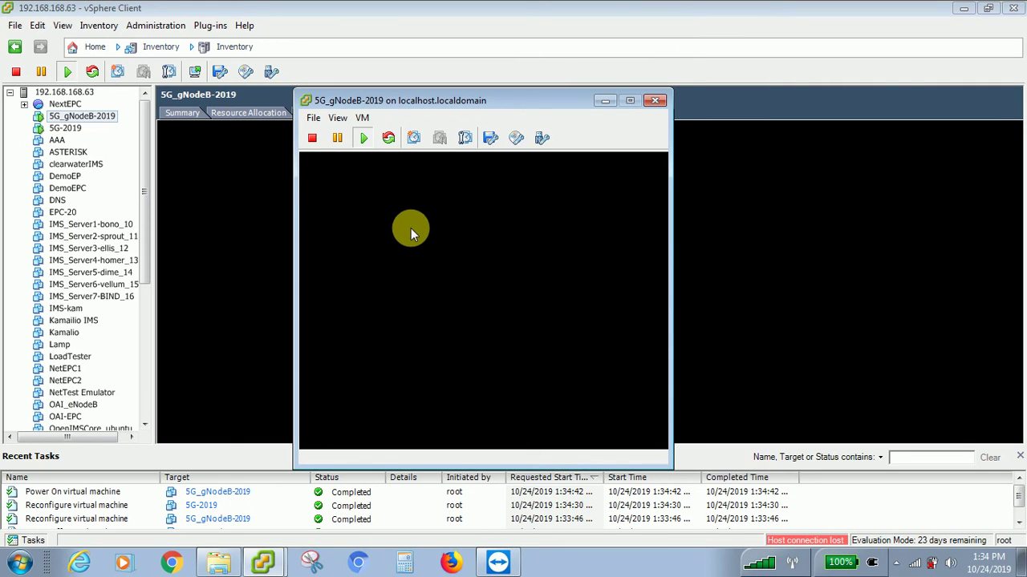
# - Power off 5G-2019, confirming the Power Off prompt with Yes
pyautogui.click(71, 129)
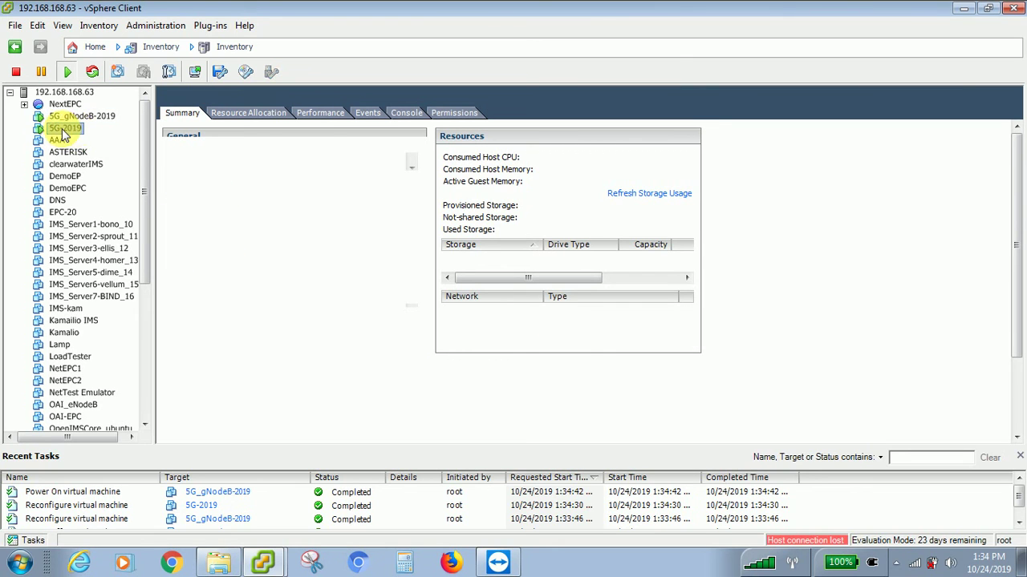
pyautogui.rightClick(69, 133)
pyautogui.moveTo(140, 140)
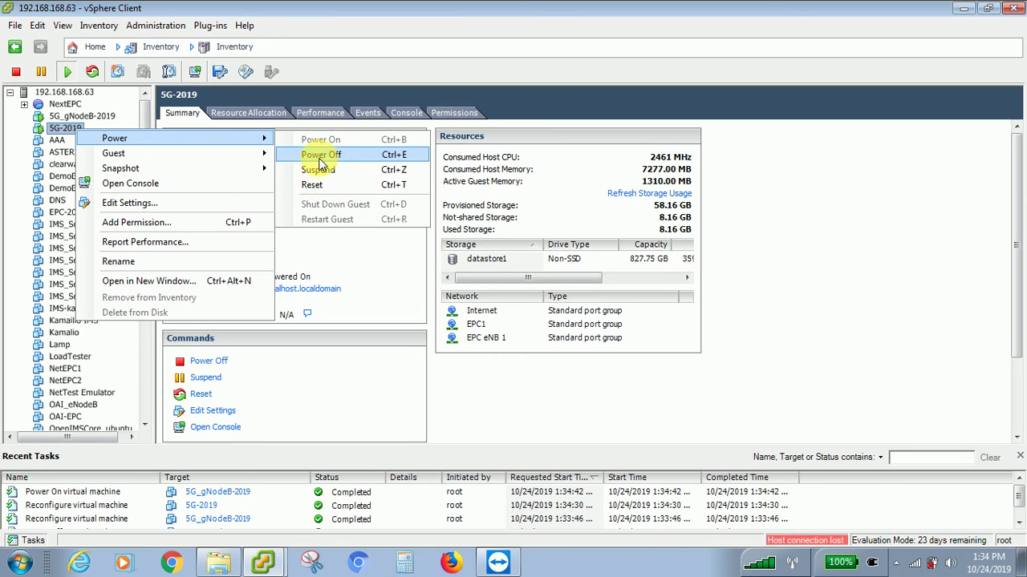
pyautogui.click(322, 157)
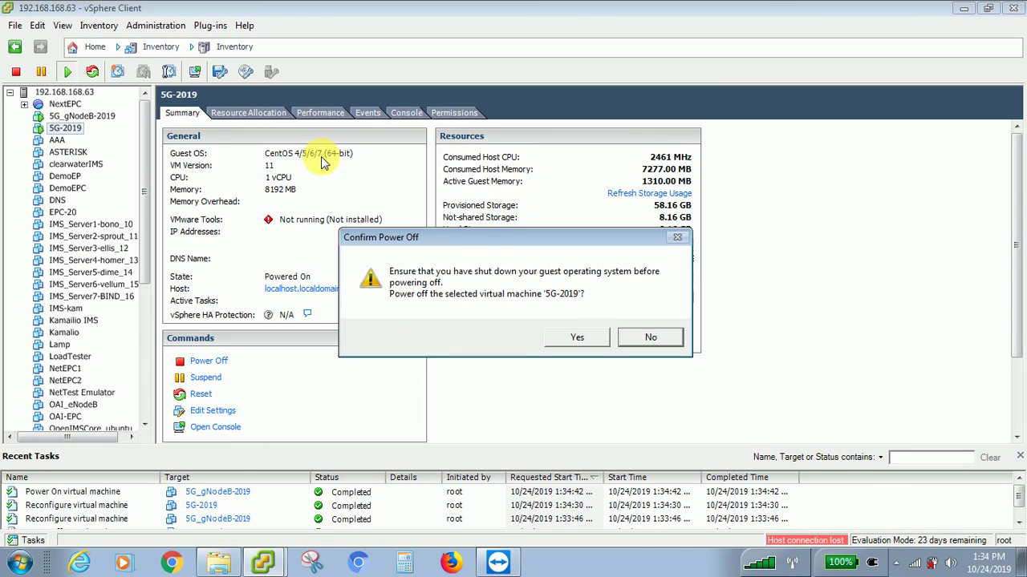
pyautogui.click(576, 337)
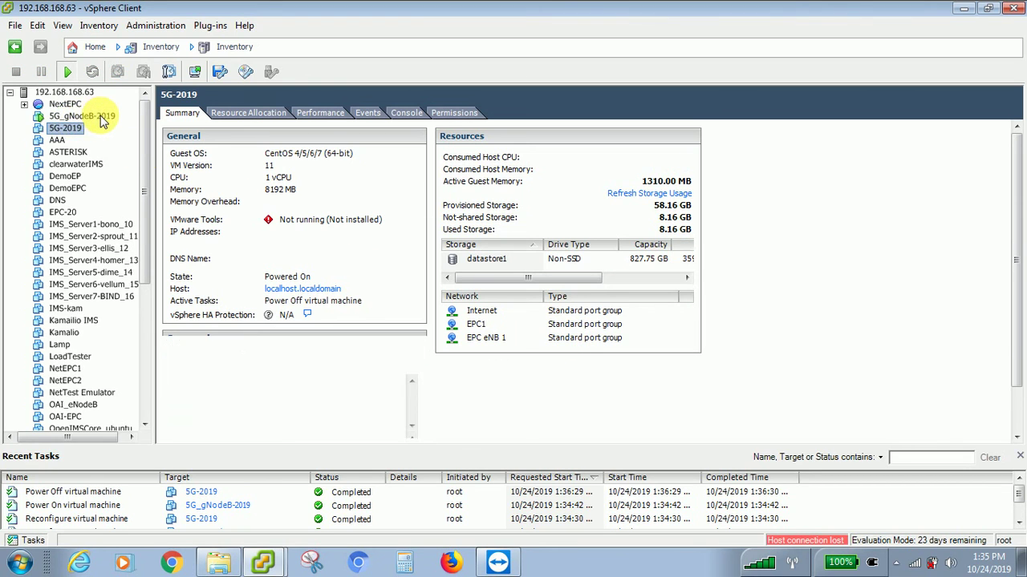
pyautogui.click(266, 559)
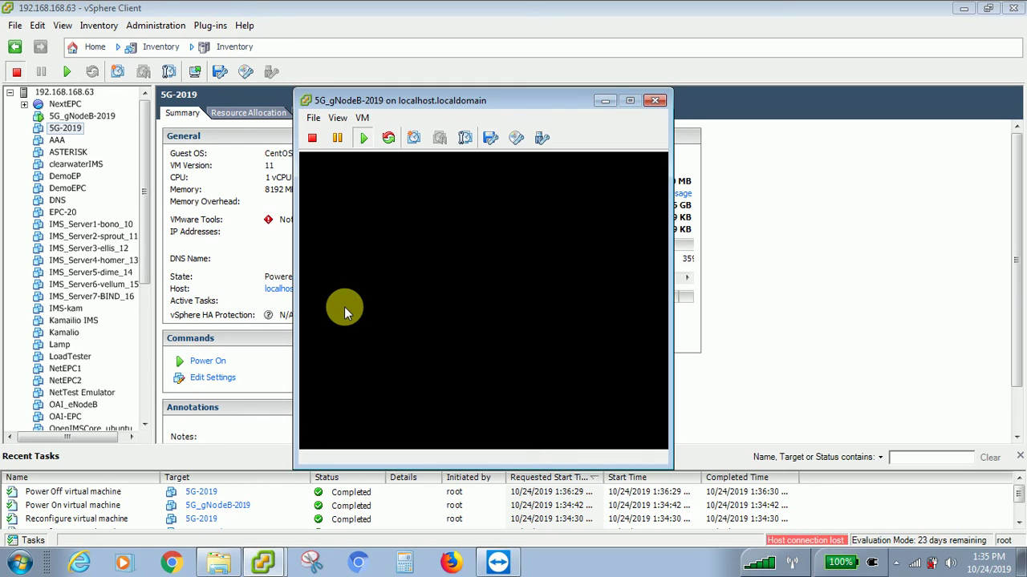
# - Minimise TeamViewer, expand host 192.168.168.63, and select the powered-off 5G-2019
pyautogui.click(498, 561)
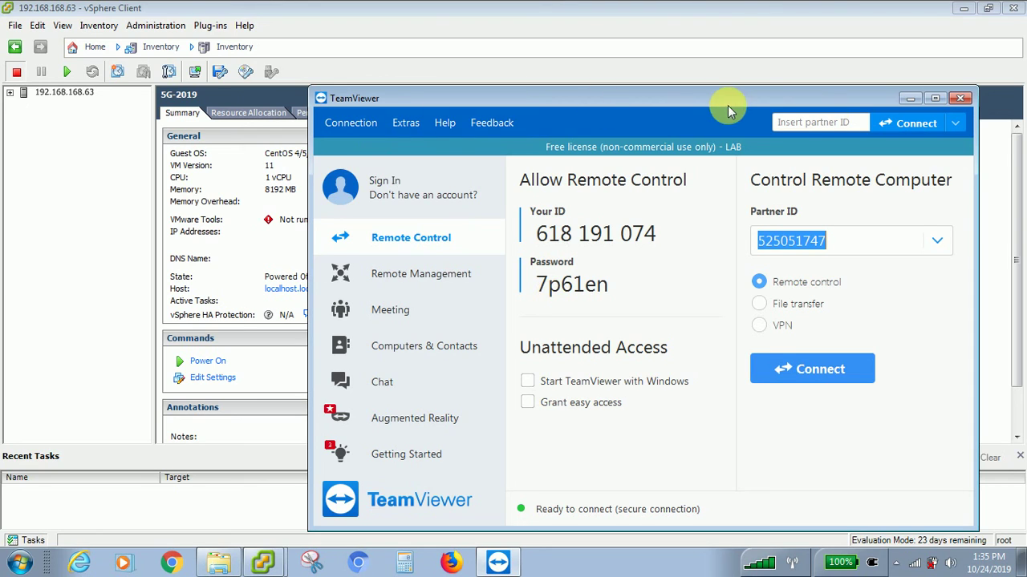
pyautogui.click(907, 98)
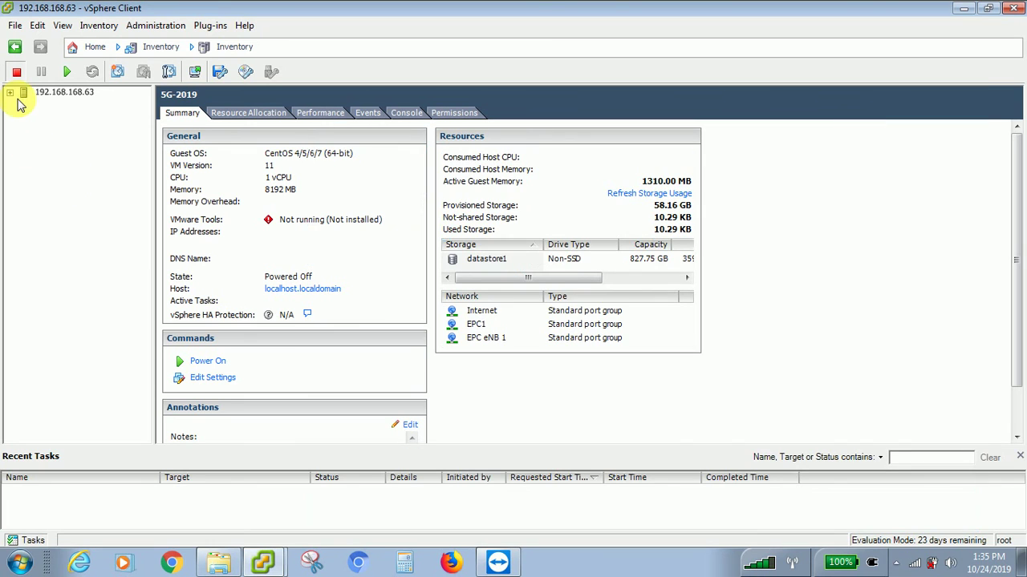
pyautogui.click(11, 92)
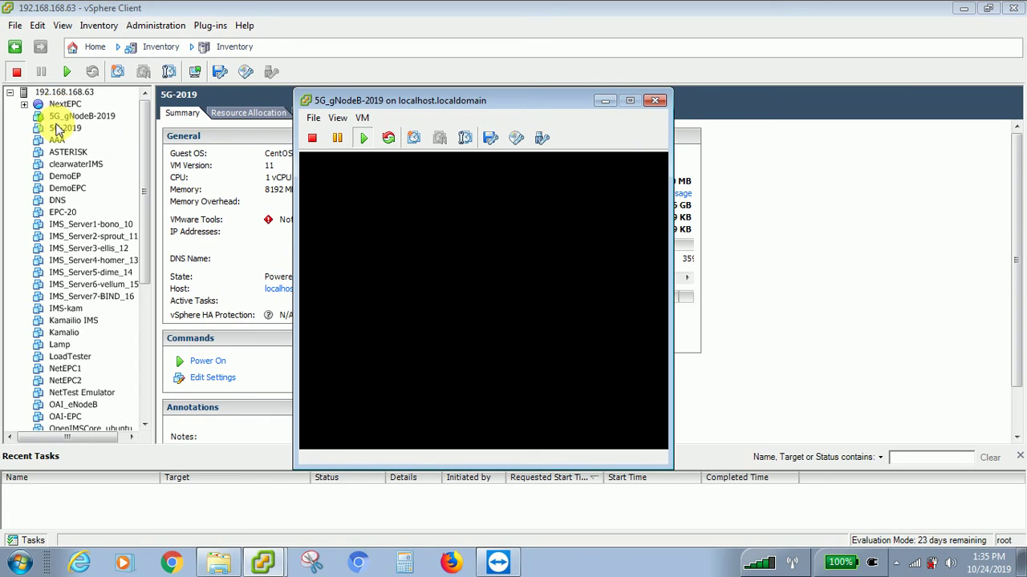
pyautogui.click(59, 127)
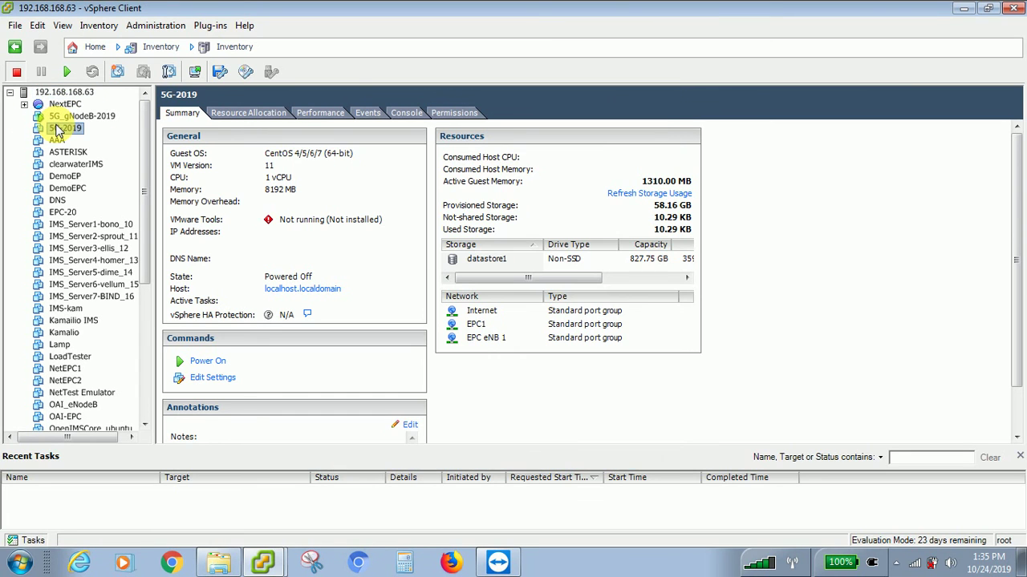
# - Power 5G-2019 back on, then narrow TeamViewer and re-expand the host's VM list
pyautogui.rightClick(58, 133)
pyautogui.moveTo(95, 133)
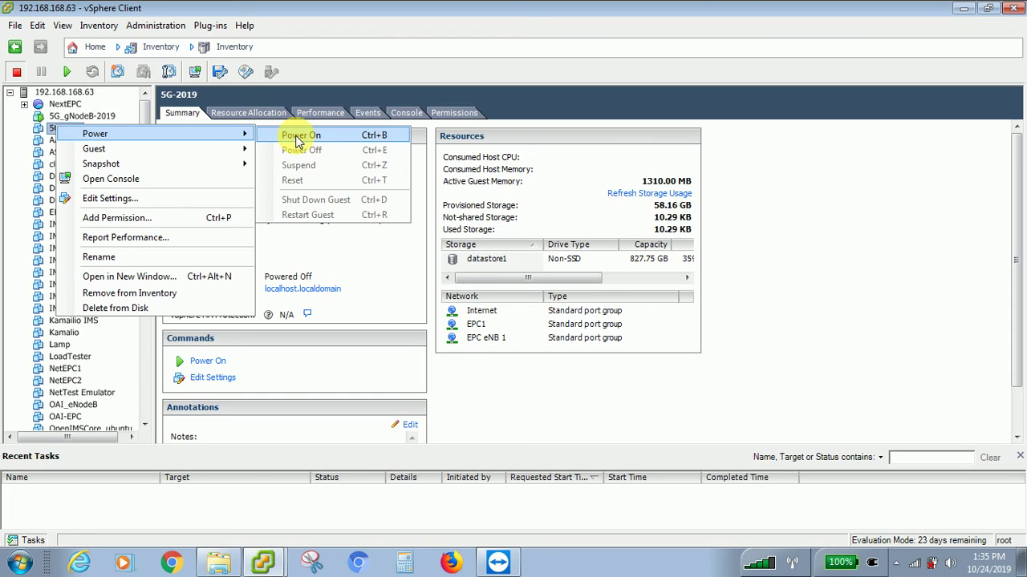
pyautogui.click(298, 138)
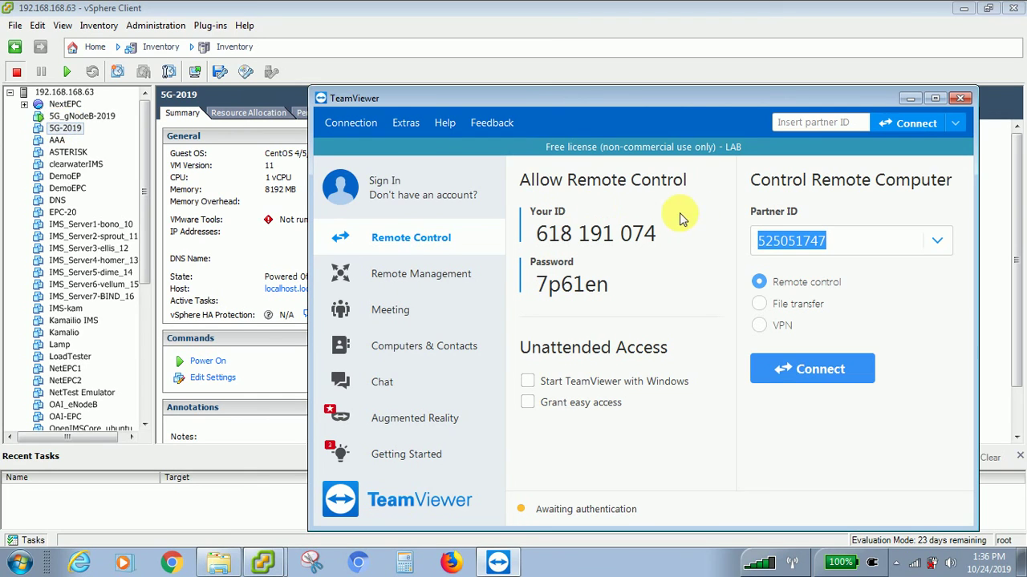
pyautogui.moveTo(309, 192); pyautogui.dragTo(446, 192)
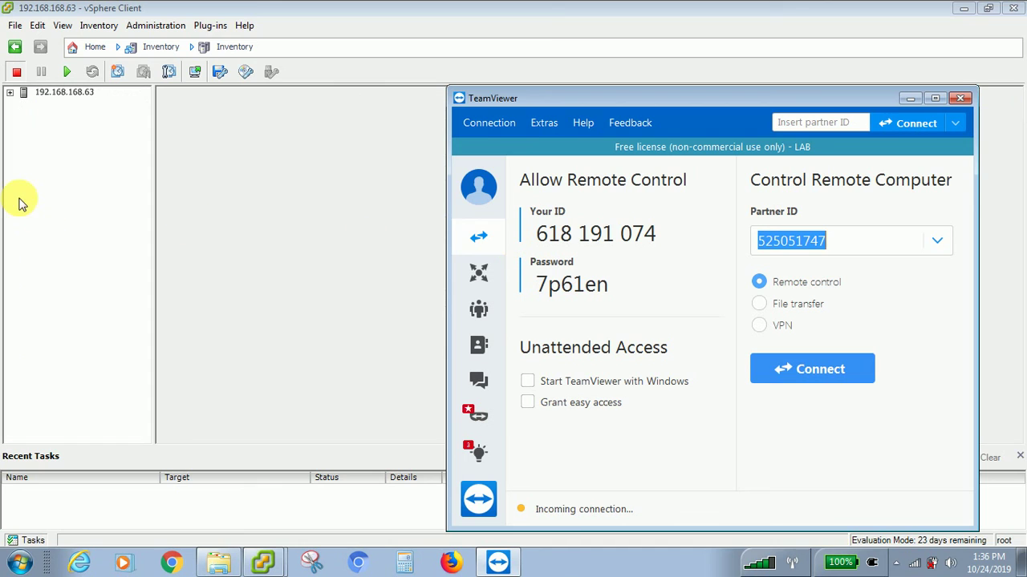
pyautogui.click(10, 93)
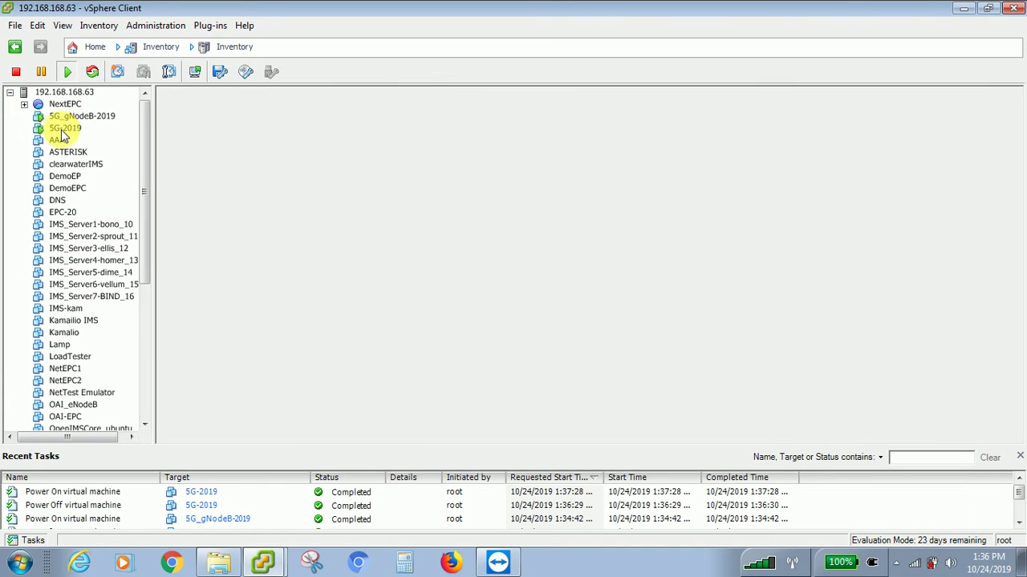
# - Open the 5G-2019 console from its actions menu
pyautogui.click(70, 129)
pyautogui.rightClick(72, 133)
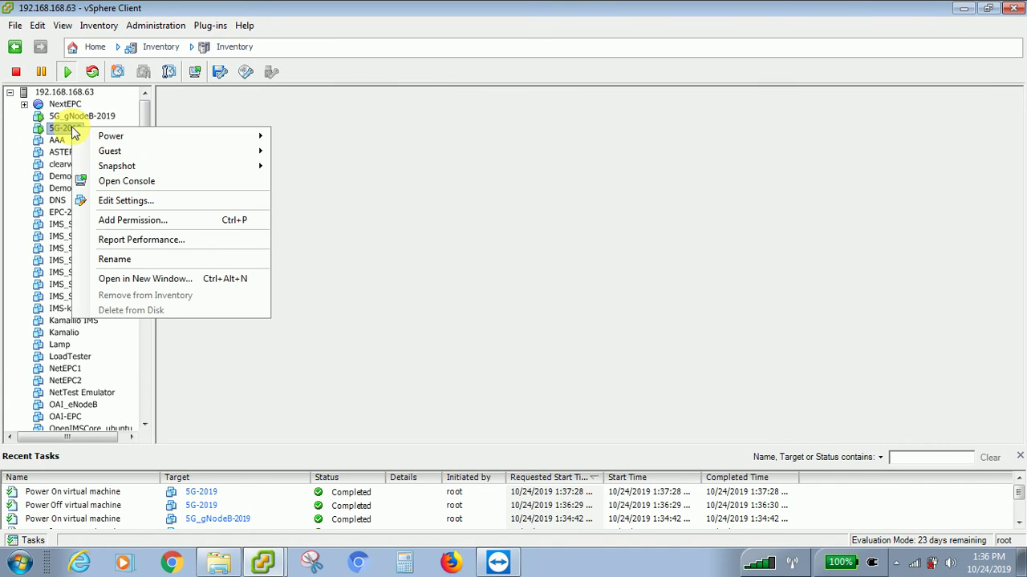
pyautogui.click(126, 183)
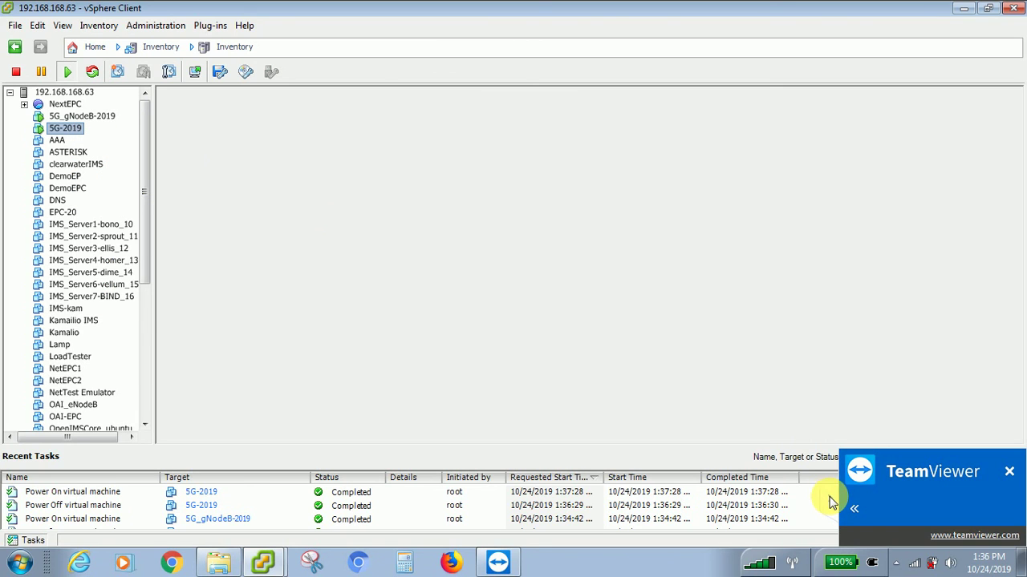
# - Open and dismiss TeamViewer session options, then drag the 5G-2019 console to the right
pyautogui.click(854, 509)
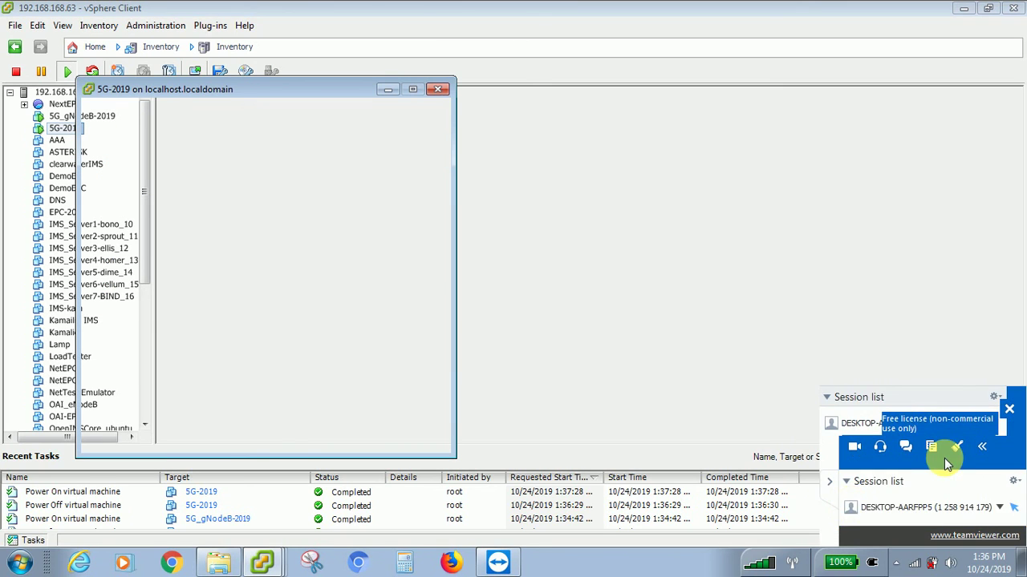
pyautogui.click(992, 414)
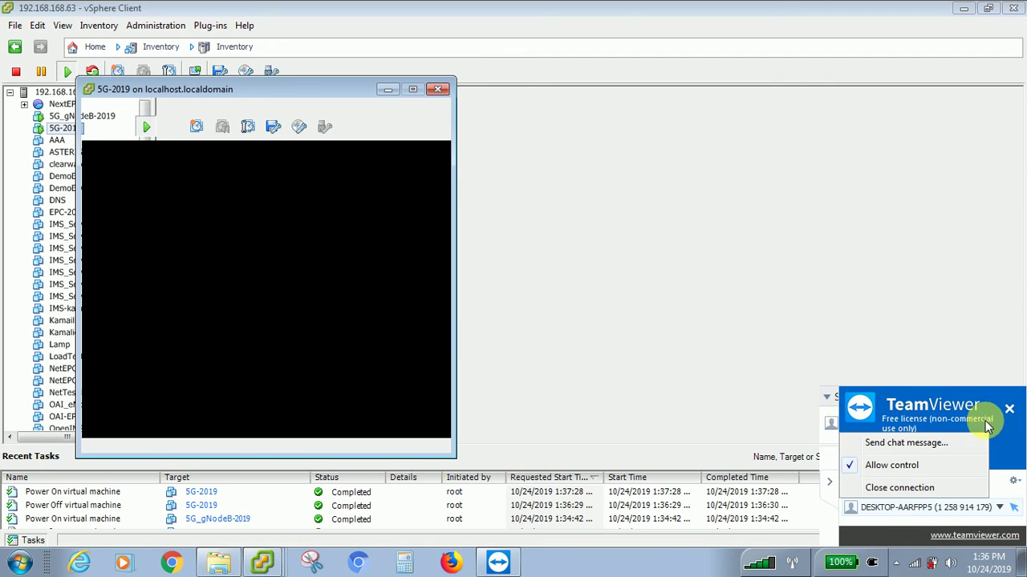
pyautogui.click(1000, 440)
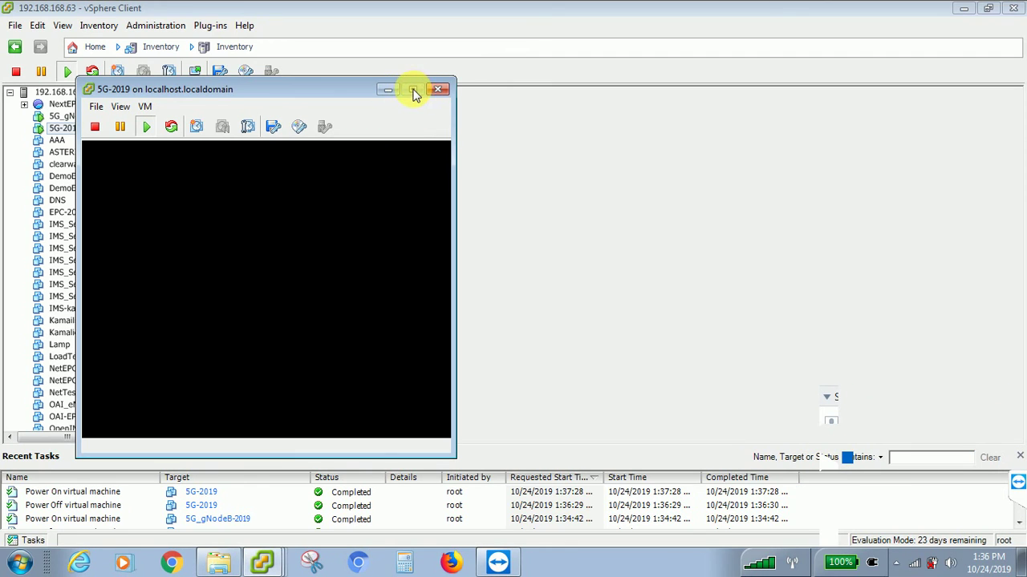
pyautogui.moveTo(293, 89); pyautogui.dragTo(656, 107)
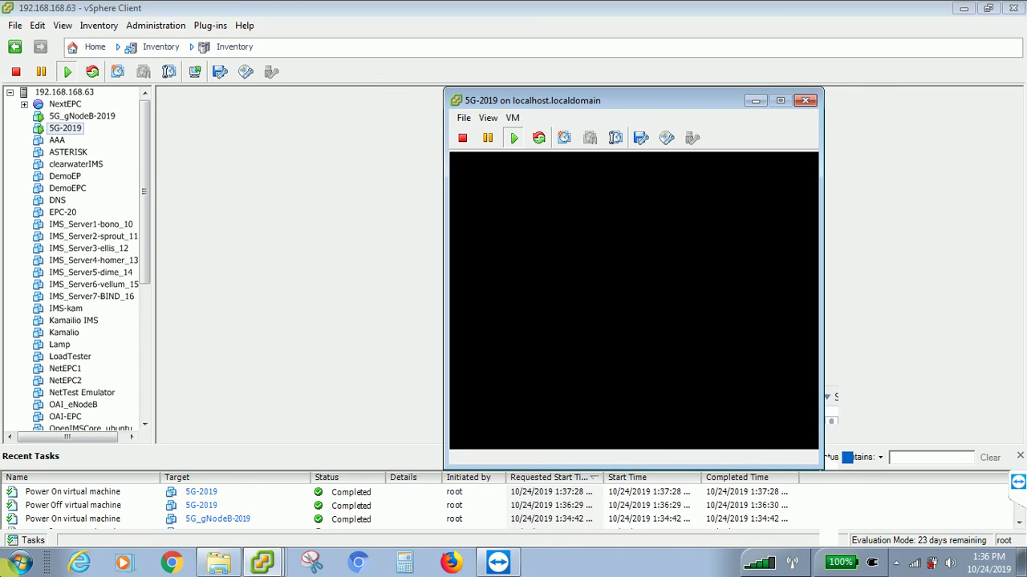
pyautogui.click(225, 565)
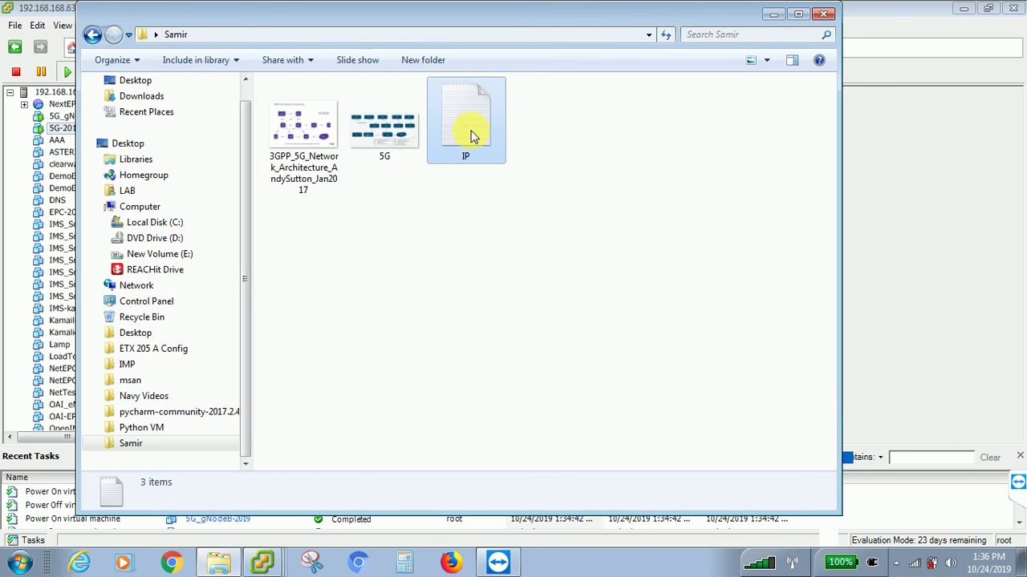
# - Open the IP notes file, resize and reposition it, then close it and minimise Explorer
pyautogui.doubleClick(471, 137)
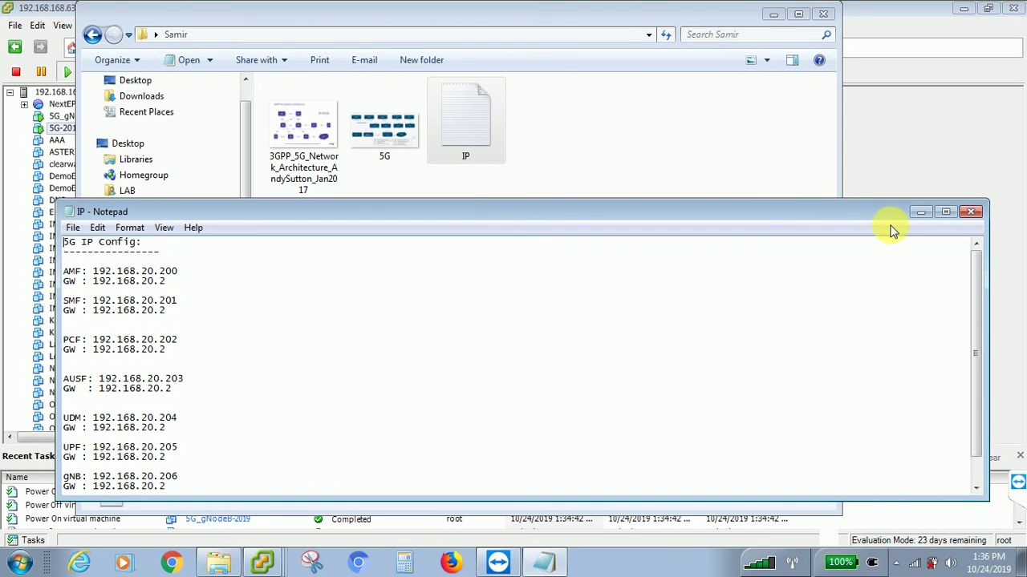
pyautogui.moveTo(995, 257); pyautogui.dragTo(405, 223)
pyautogui.moveTo(301, 207); pyautogui.dragTo(380, 115)
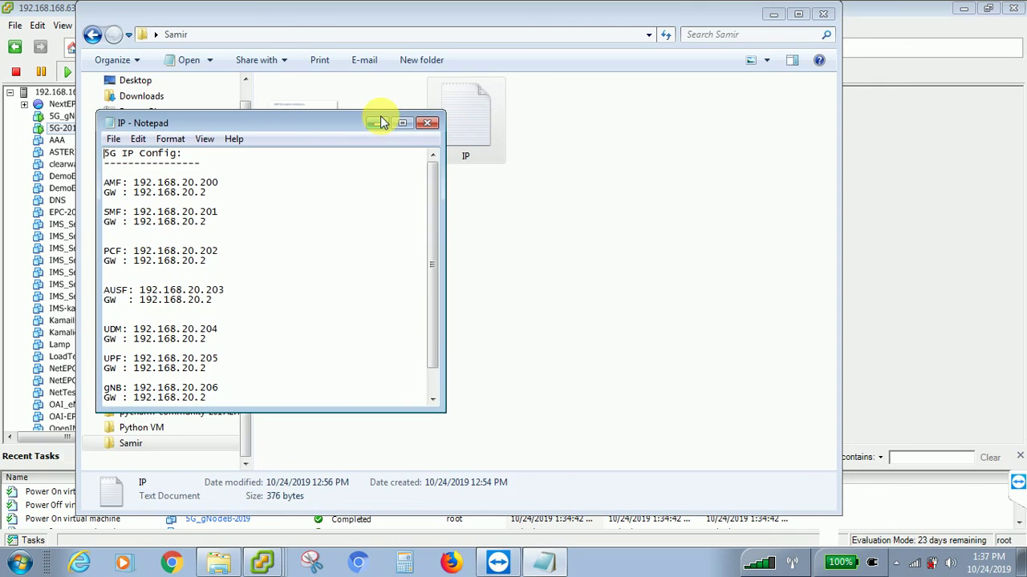
pyautogui.hotkey('alt', 'F4')
pyautogui.click(774, 14)
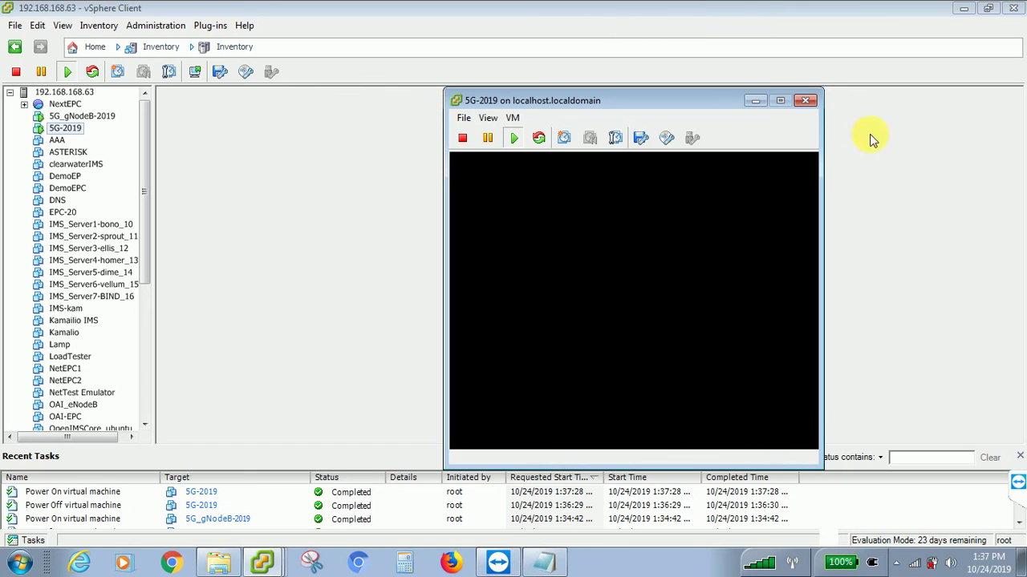
# - Close the 5G-2019 console window, then power off 5G-2019 via Power > Power Off and confirm
pyautogui.click(806, 102)
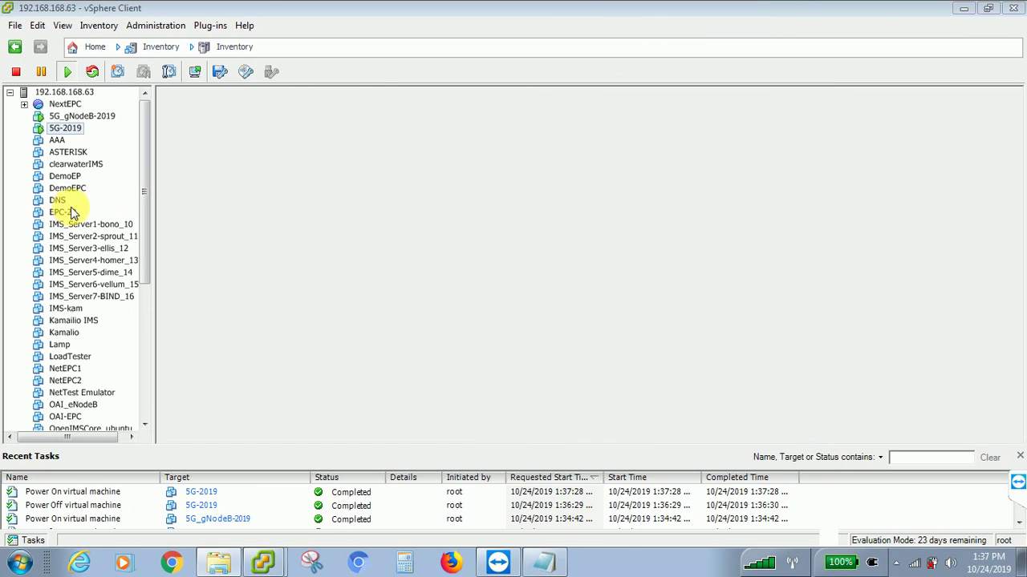
pyautogui.click(68, 133)
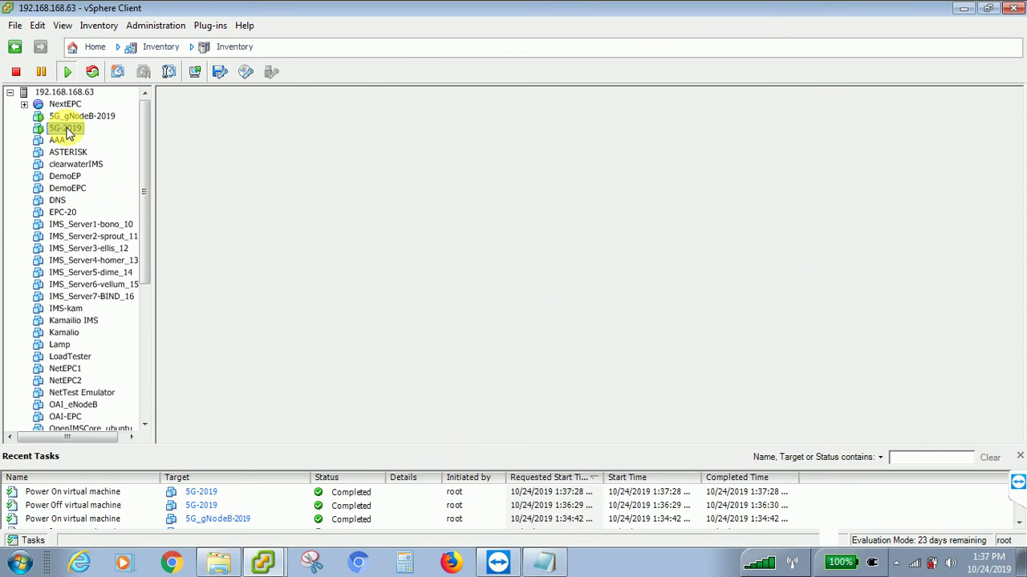
pyautogui.rightClick(68, 133)
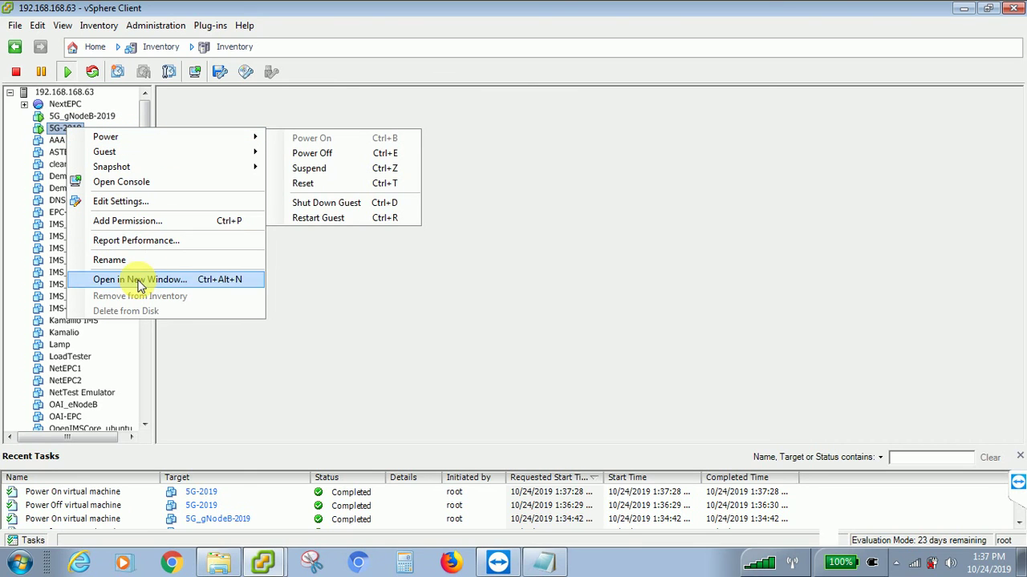
pyautogui.moveTo(199, 137)
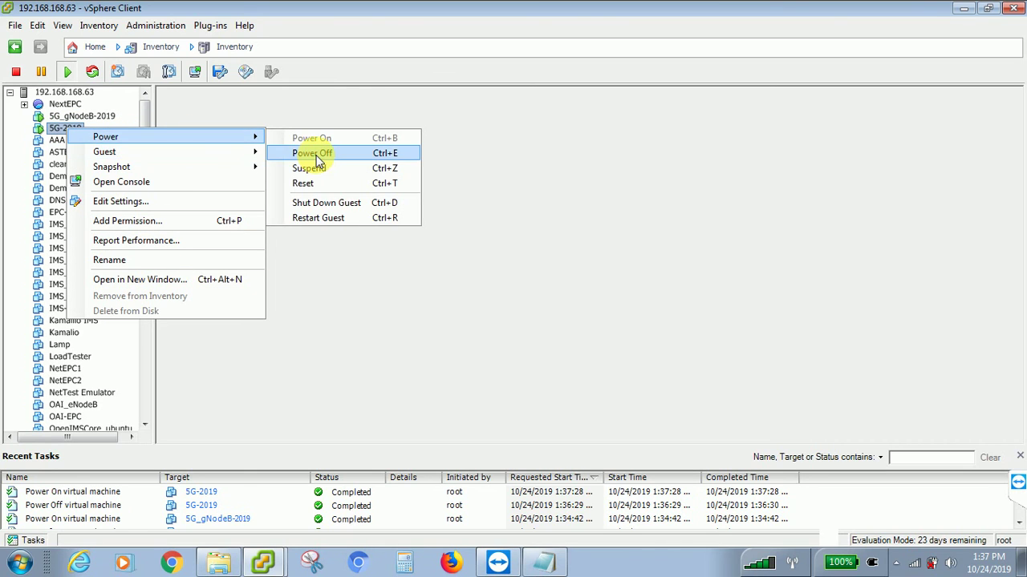
pyautogui.click(318, 159)
pyautogui.click(580, 337)
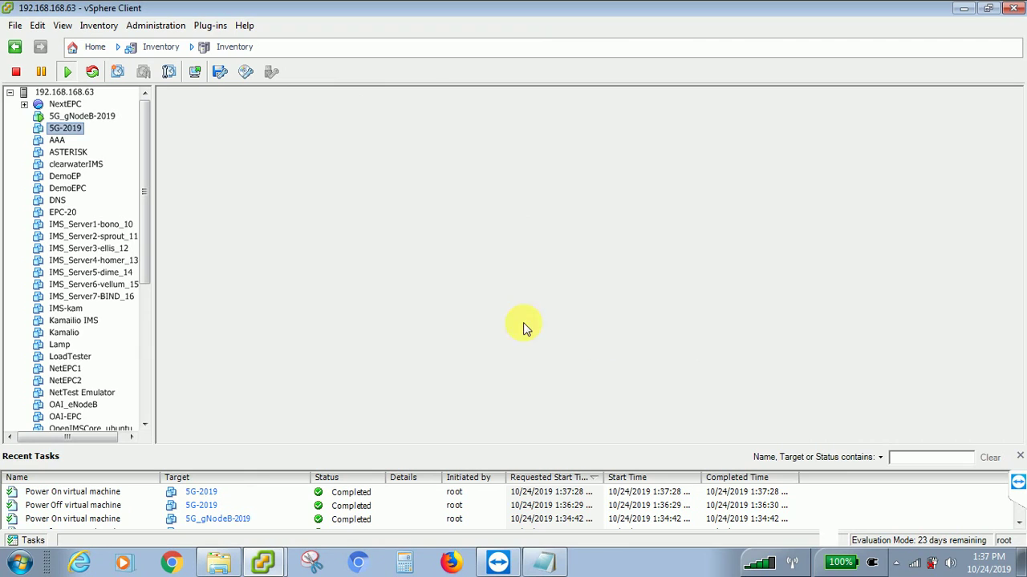
# - Open 5G-2019's Edit Settings and inspect the CentOS ISO path on CD/DVD drive 1
pyautogui.rightClick(70, 136)
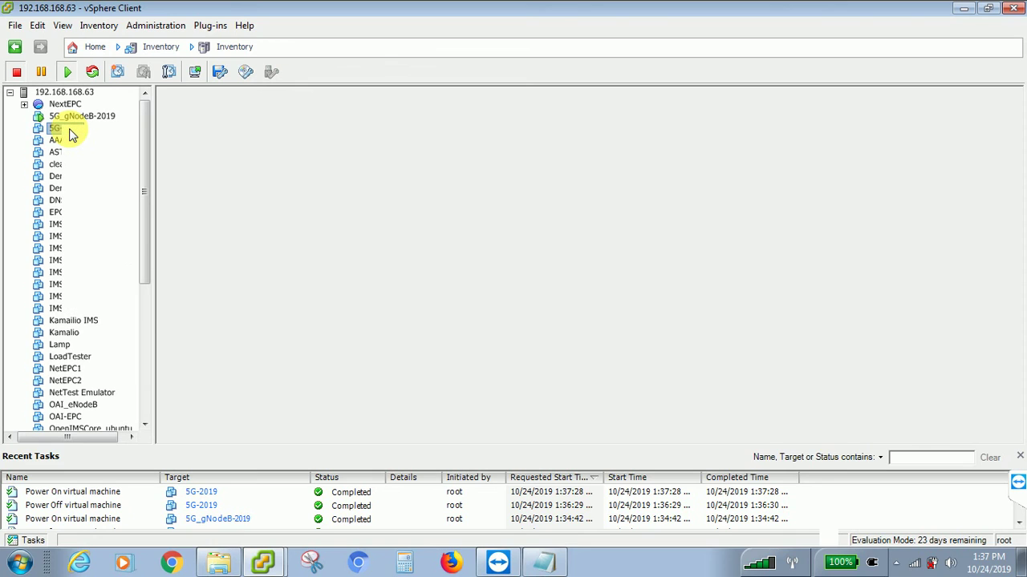
pyautogui.click(91, 201)
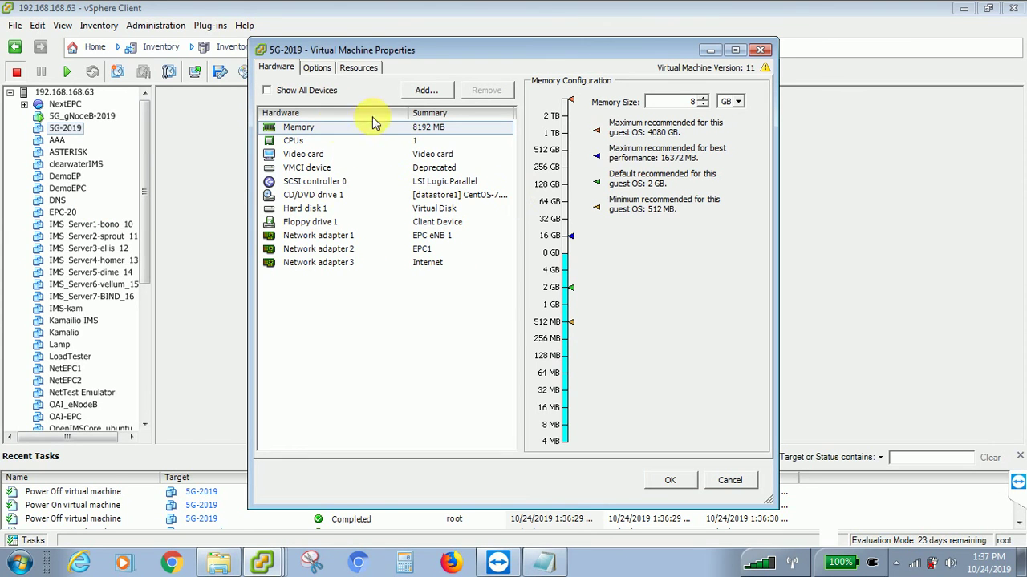
pyautogui.click(305, 195)
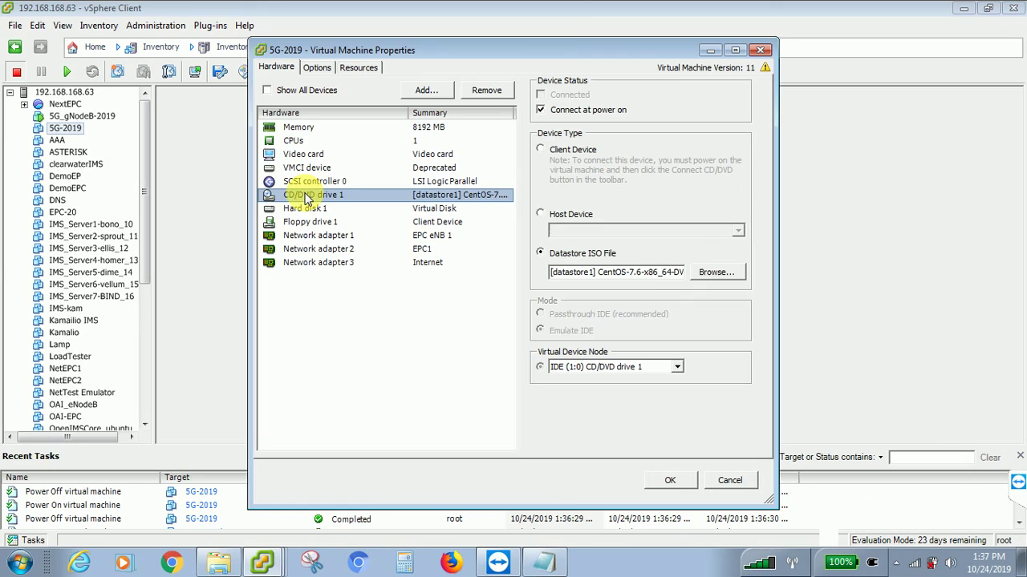
pyautogui.moveTo(590, 272); pyautogui.dragTo(659, 273)
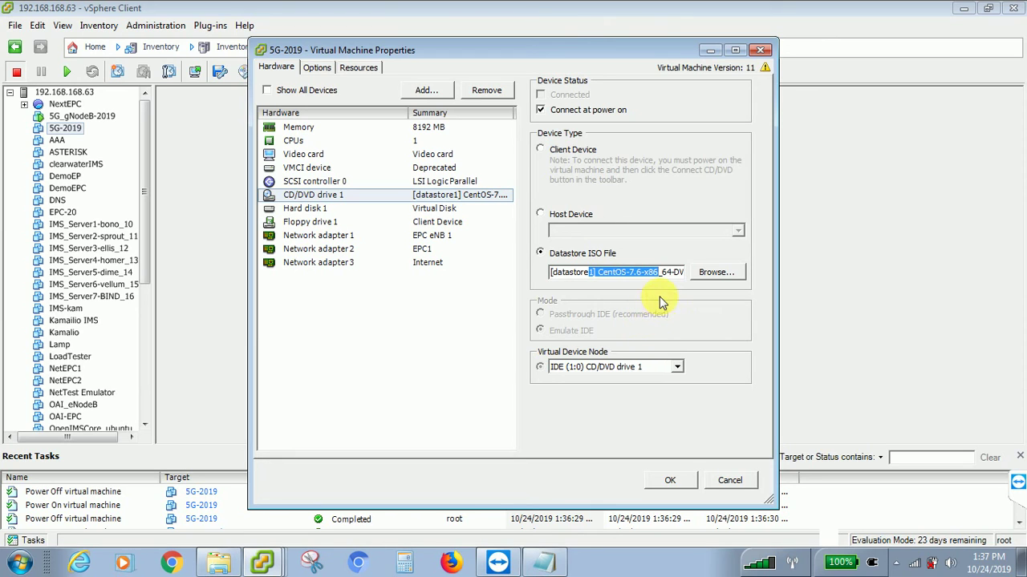
pyautogui.click(653, 272)
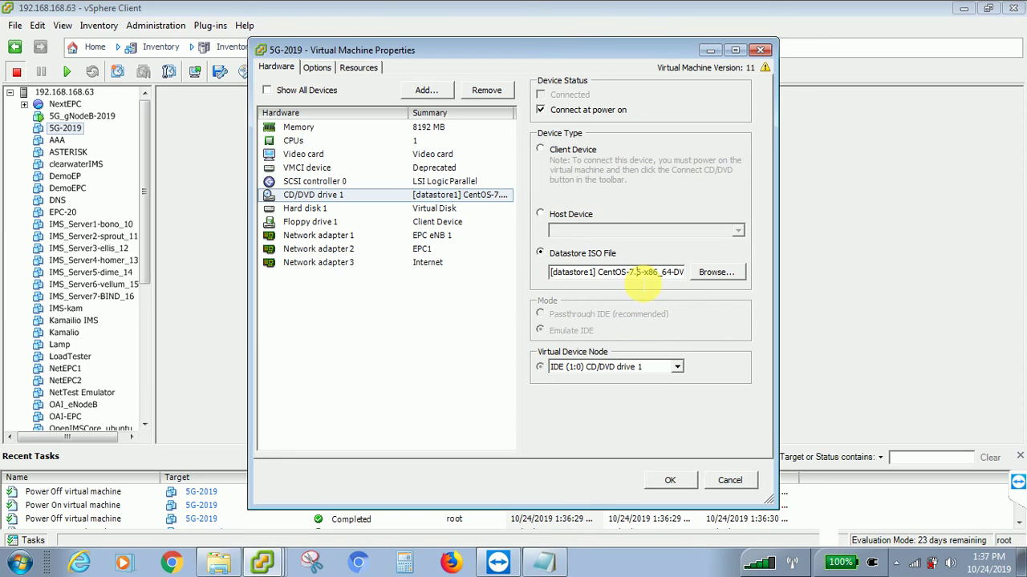
pyautogui.click(679, 479)
pyautogui.click(309, 130)
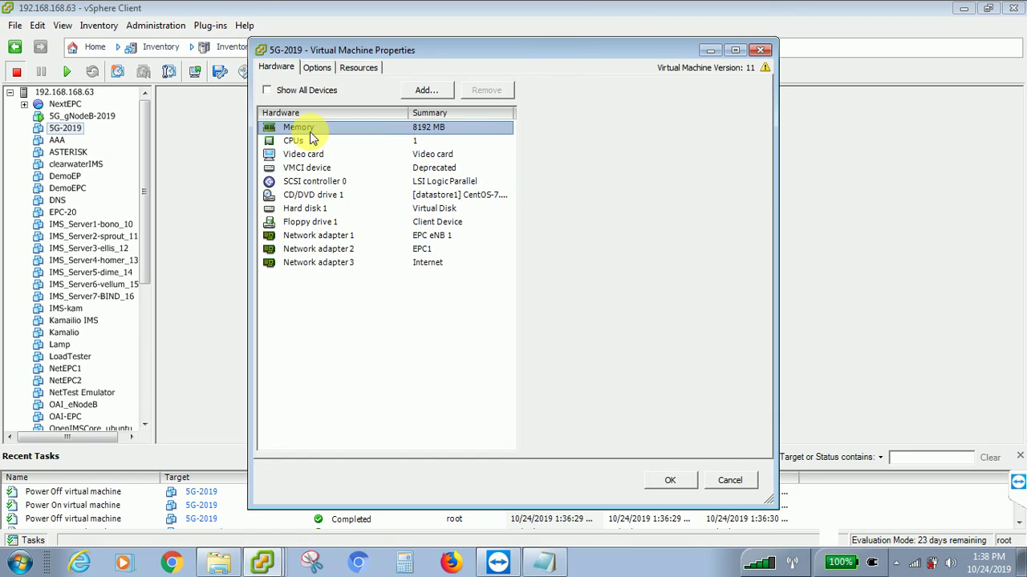
# - Look through 5G-2019's memory, CPU and CD/DVD drive settings
pyautogui.click(694, 102)
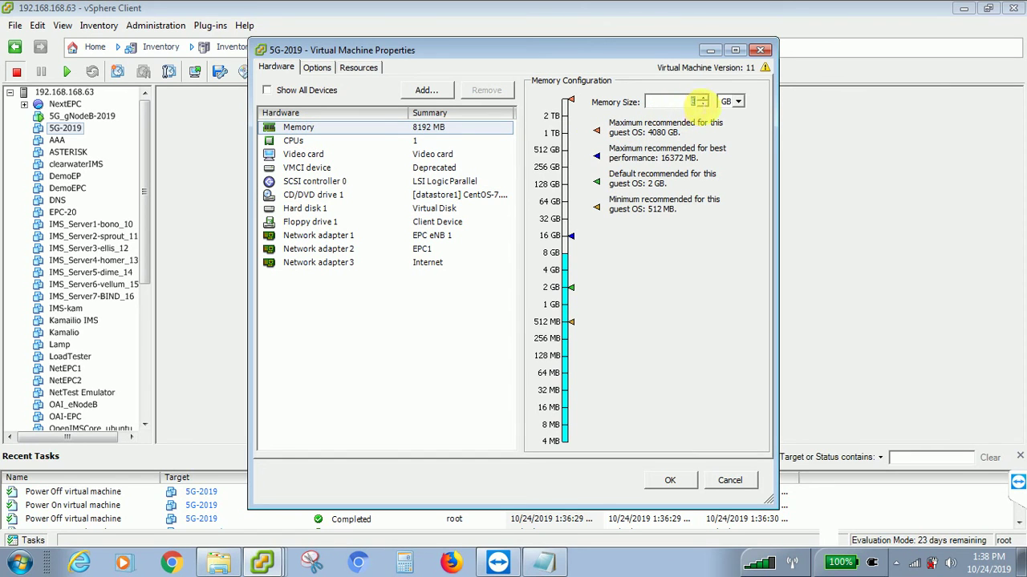
pyautogui.click(293, 141)
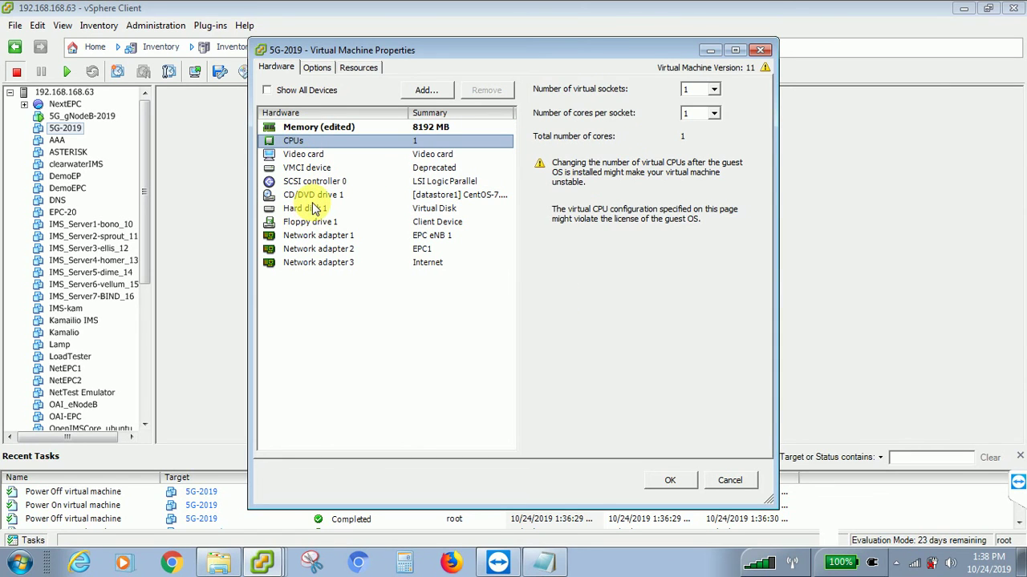
pyautogui.click(312, 196)
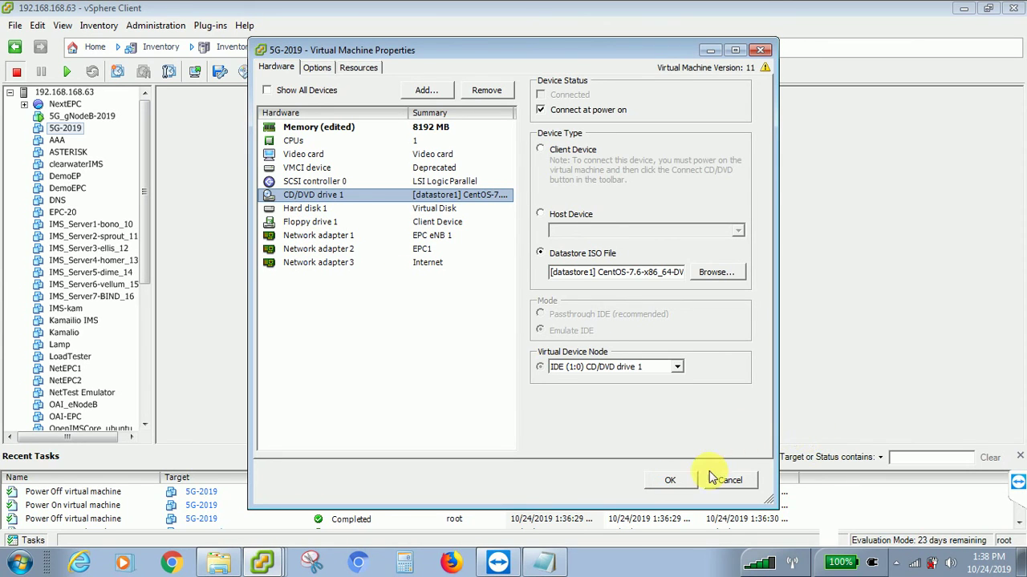
pyautogui.click(421, 141)
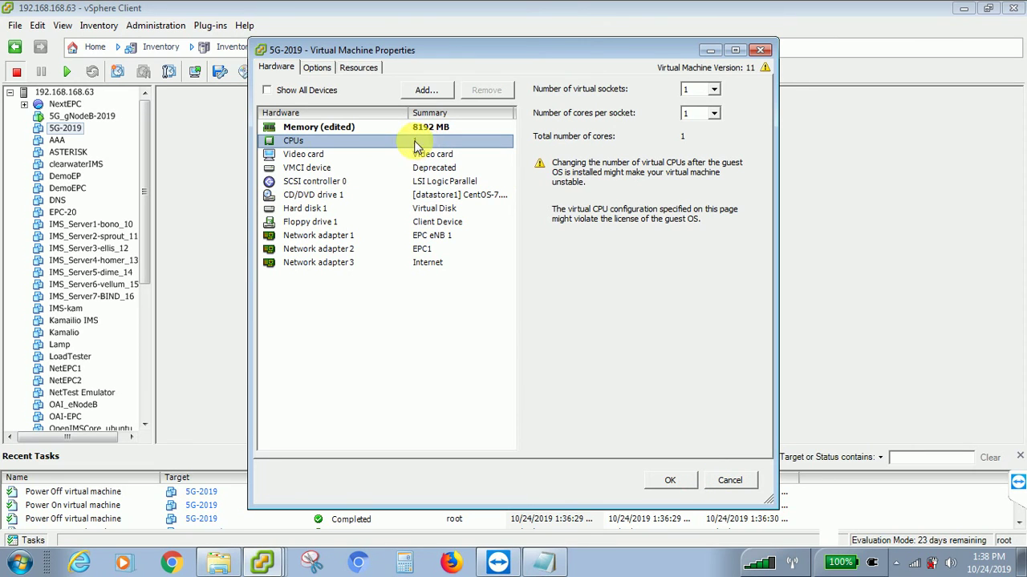
# - Set the CPUs to 2 cores per socket and 2 virtual sockets, 4 cores total
pyautogui.click(714, 115)
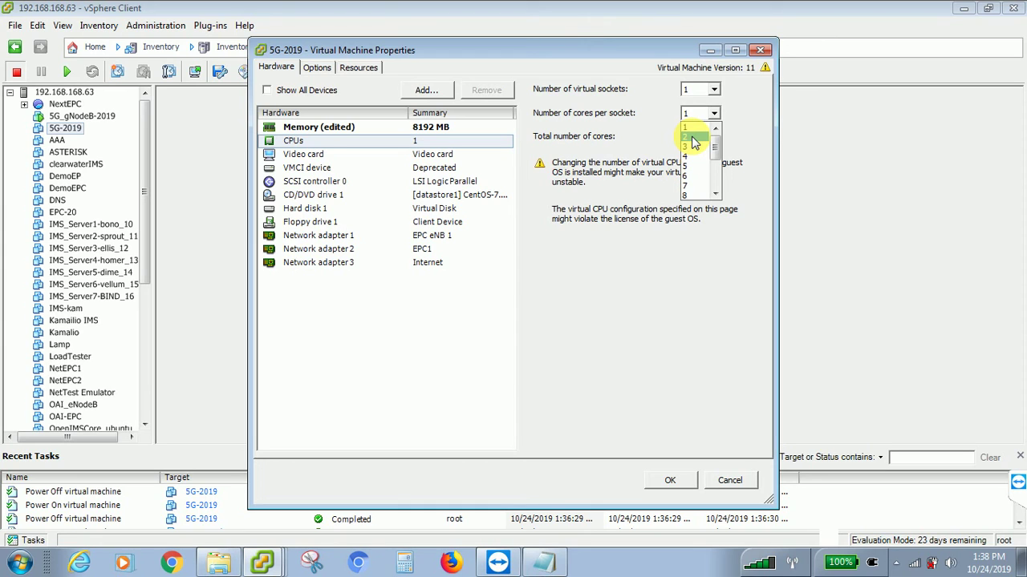
pyautogui.click(693, 143)
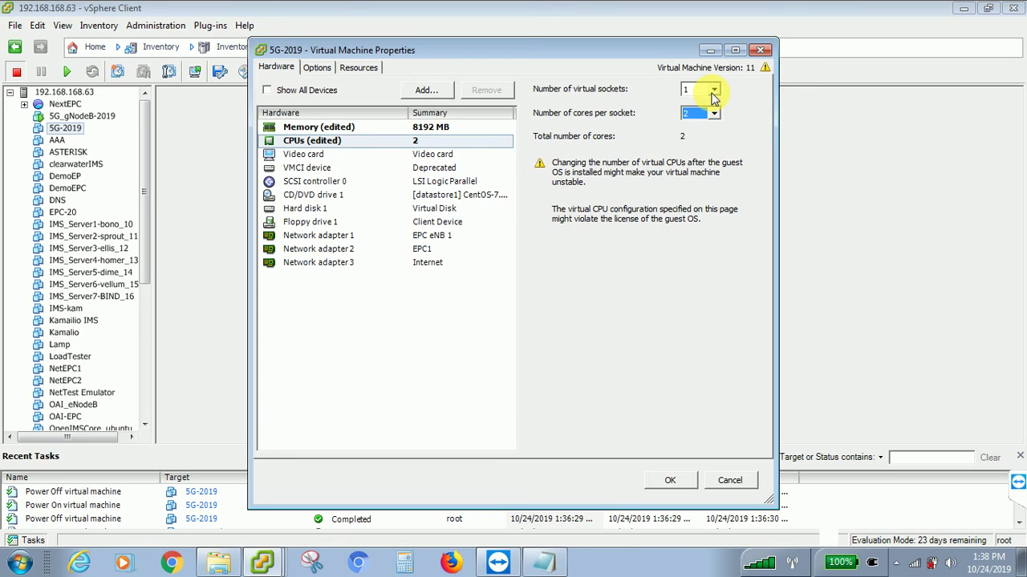
pyautogui.click(713, 91)
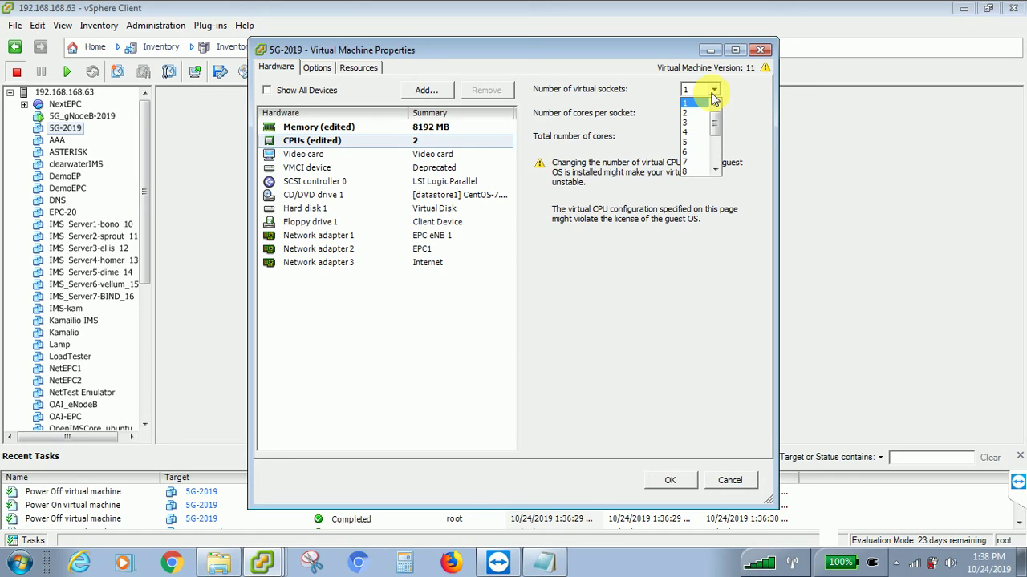
pyautogui.click(691, 113)
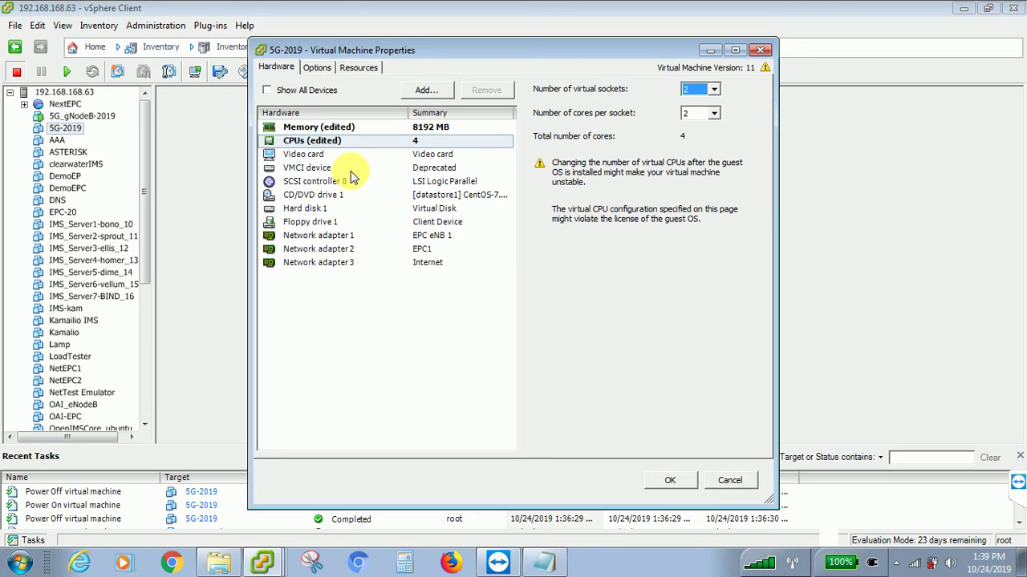
# - Review the Memory, Options and Resources pages, then apply the new settings with OK
pyautogui.click(363, 133)
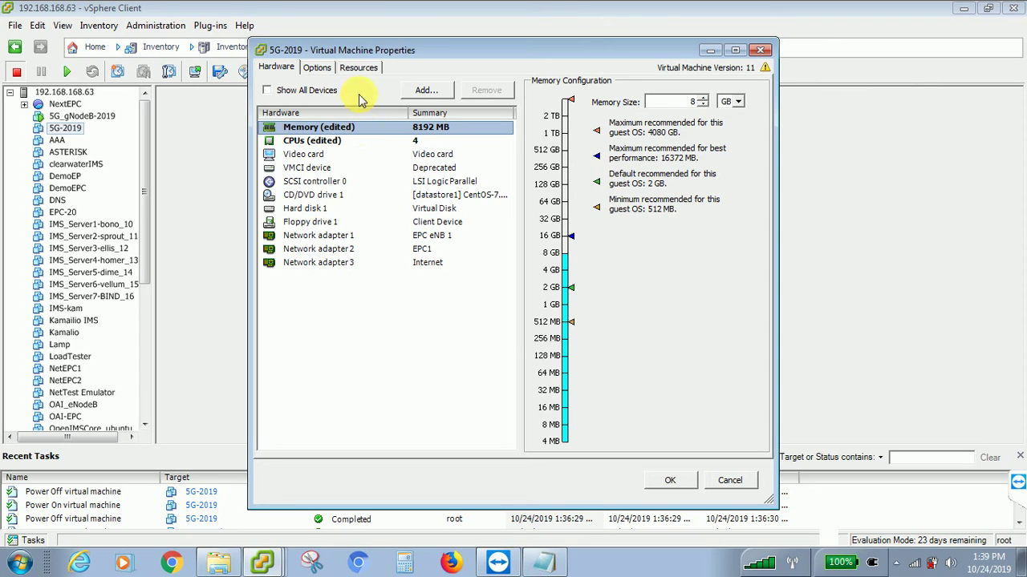
pyautogui.click(330, 68)
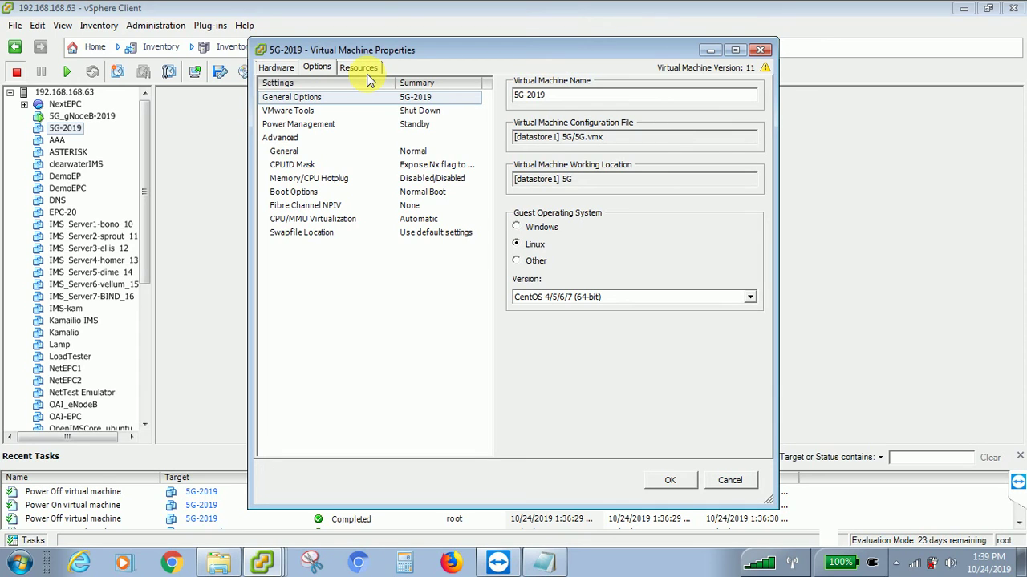
pyautogui.click(361, 71)
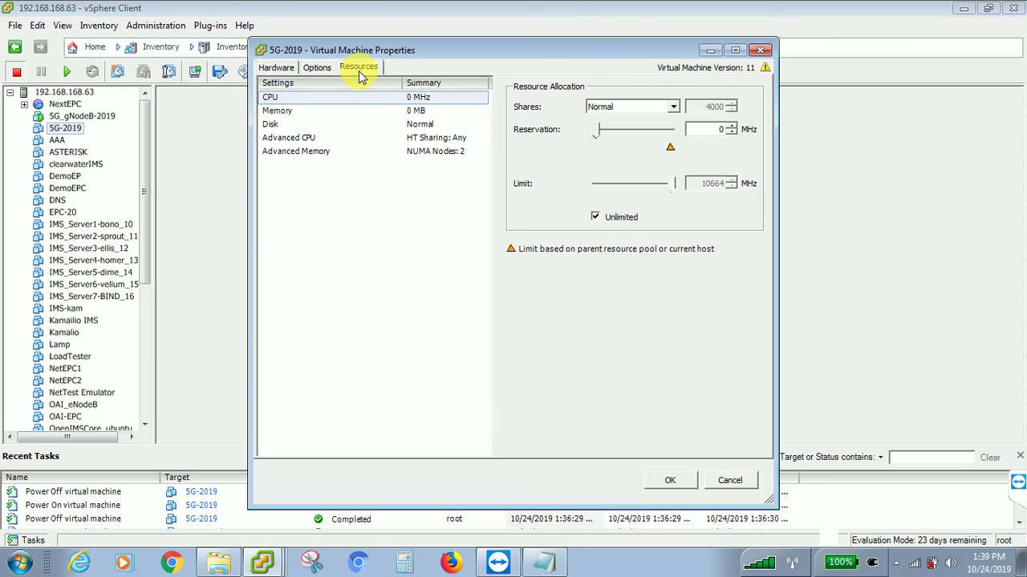
pyautogui.click(666, 481)
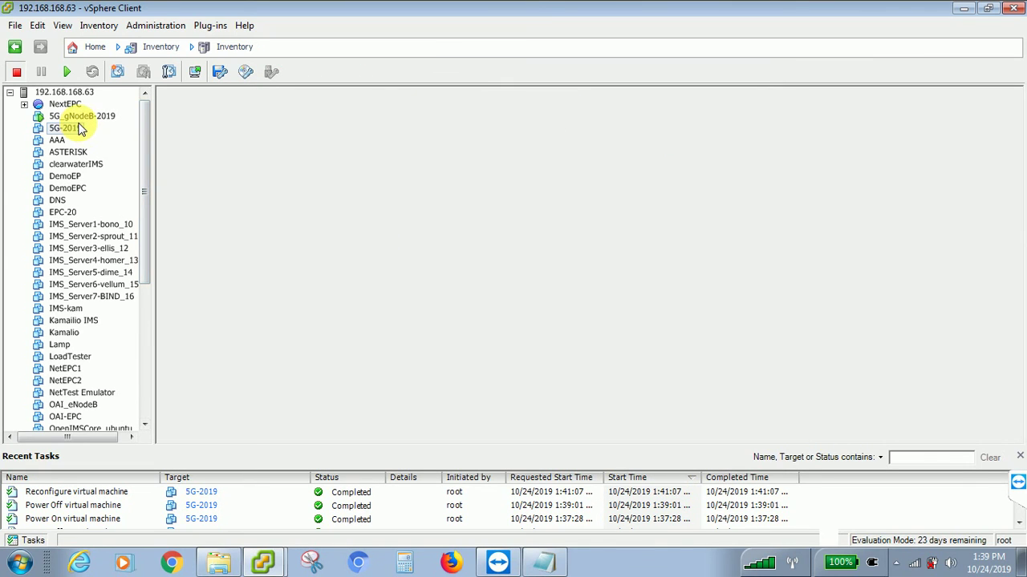
# - Power on 5G-2019 from the toolbar and select 5G_gNodeB-2019 in the inventory
pyautogui.click(67, 75)
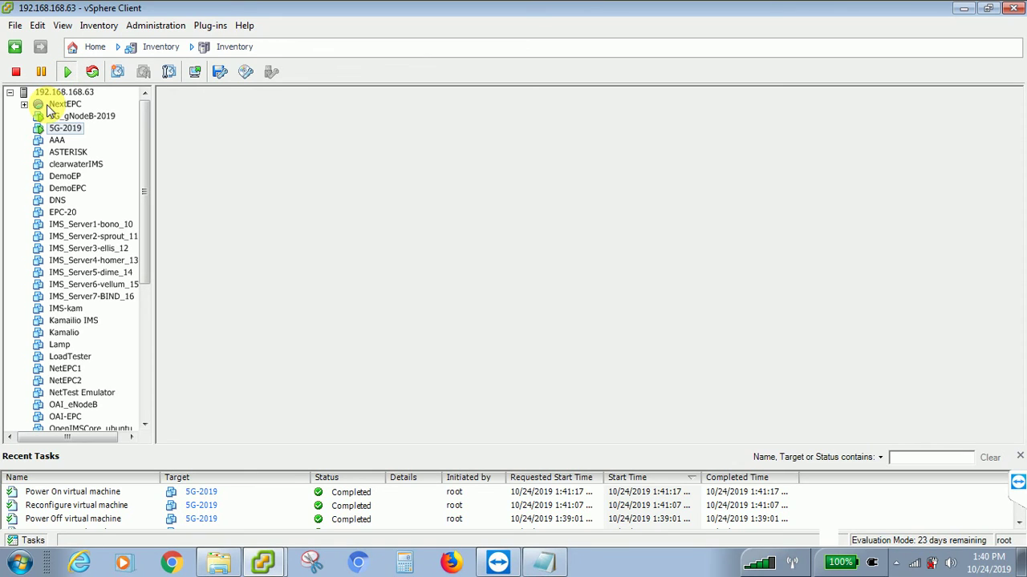
pyautogui.click(61, 117)
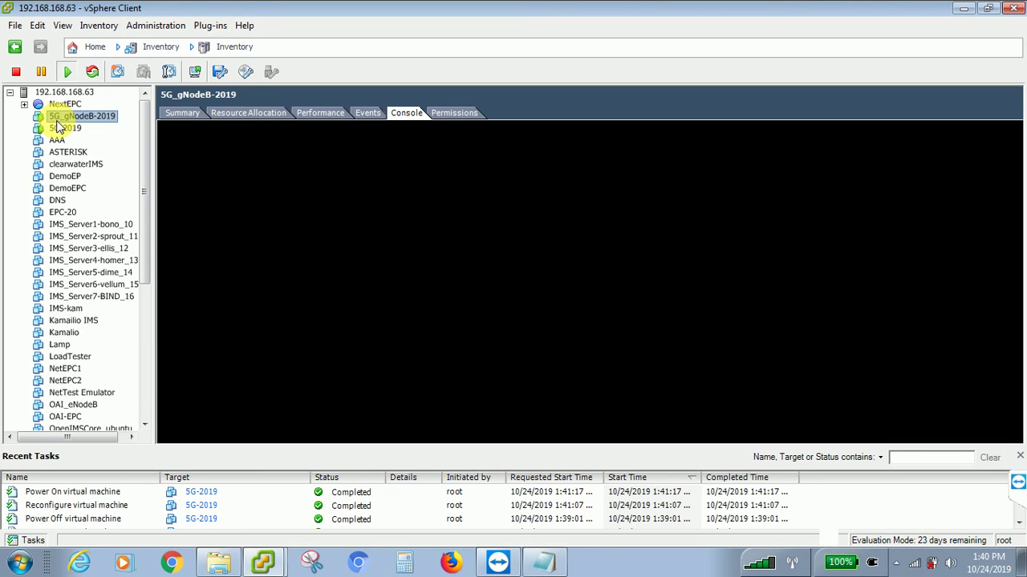
pyautogui.click(58, 118)
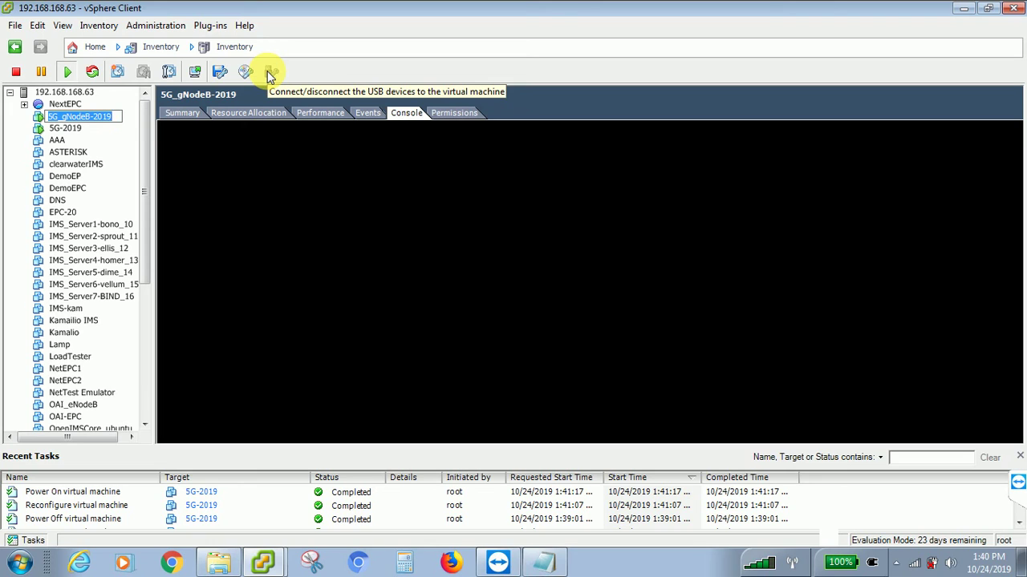
# - Open Snapshot Manager for 5G_gNodeB-2019, find no snapshots, and close it
pyautogui.click(170, 73)
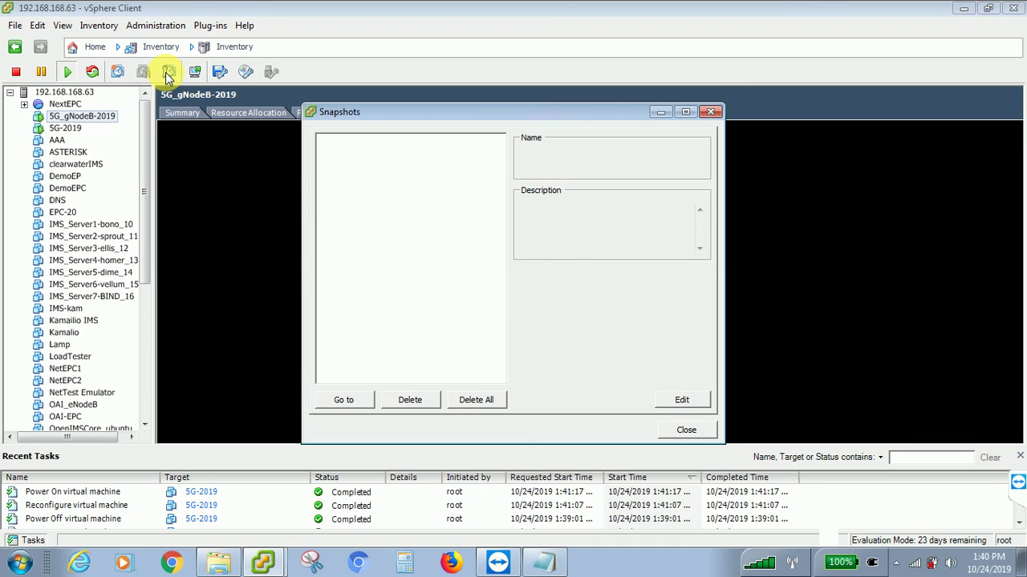
pyautogui.click(679, 433)
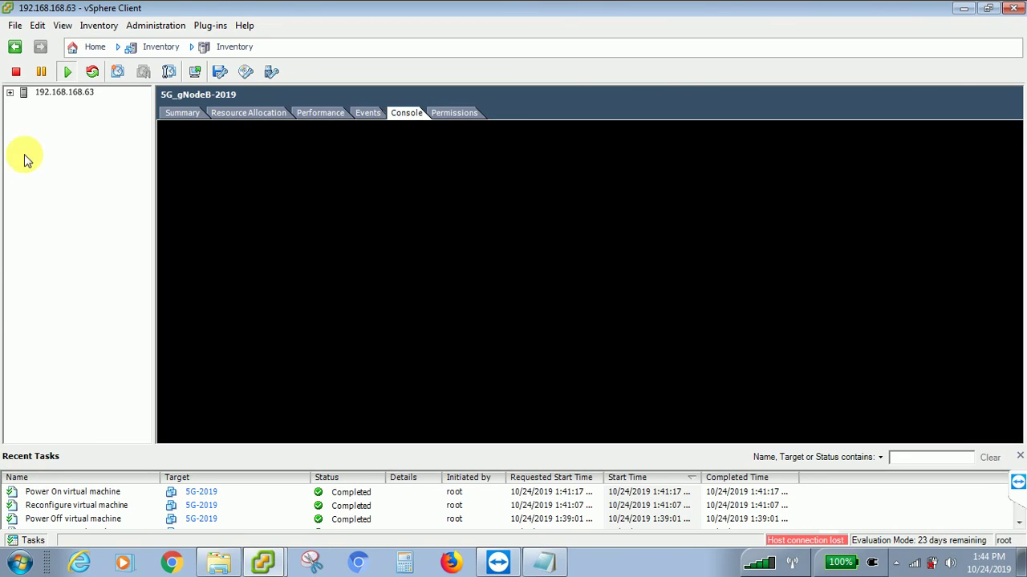
# - Expand the host, minimize TeamViewer, show the 5G-2019 summary, and raise the console window
pyautogui.click(10, 94)
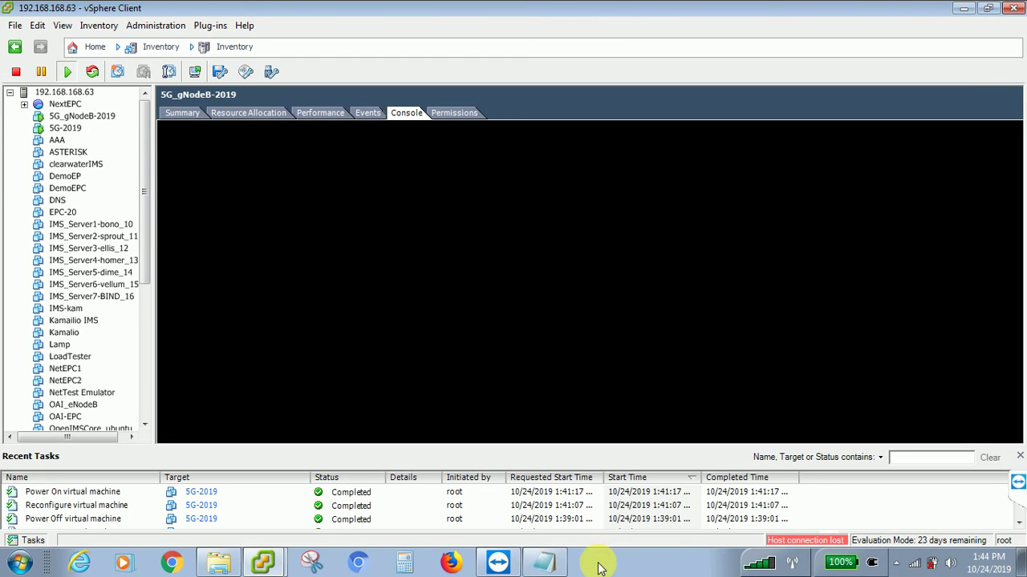
pyautogui.click(494, 565)
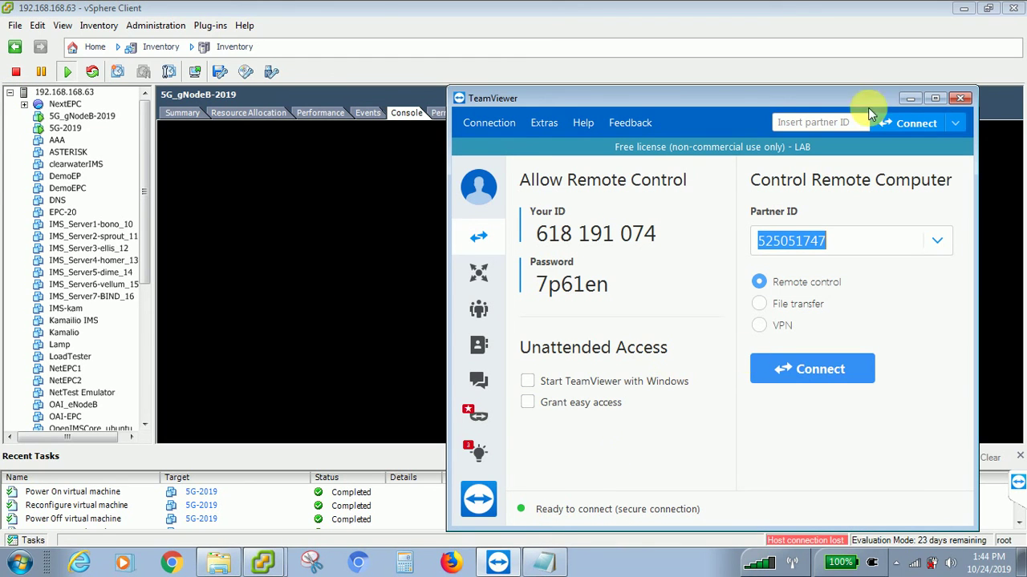
pyautogui.click(909, 99)
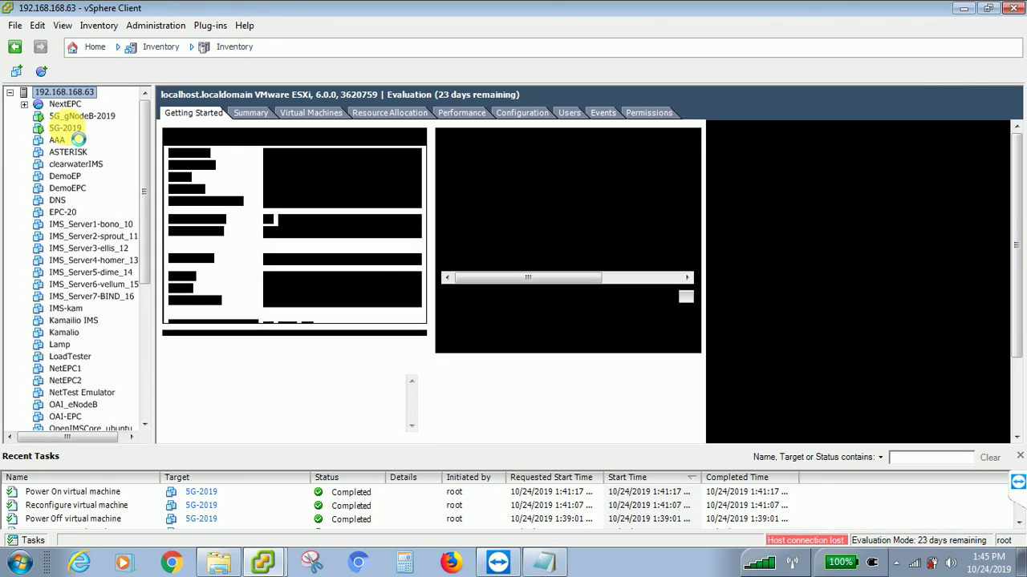
pyautogui.click(67, 129)
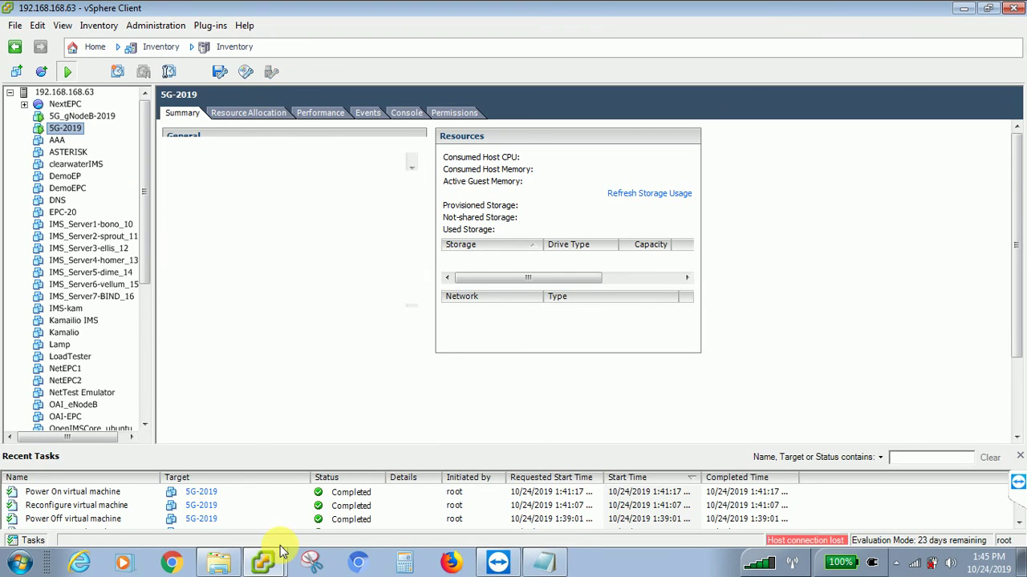
pyautogui.click(263, 564)
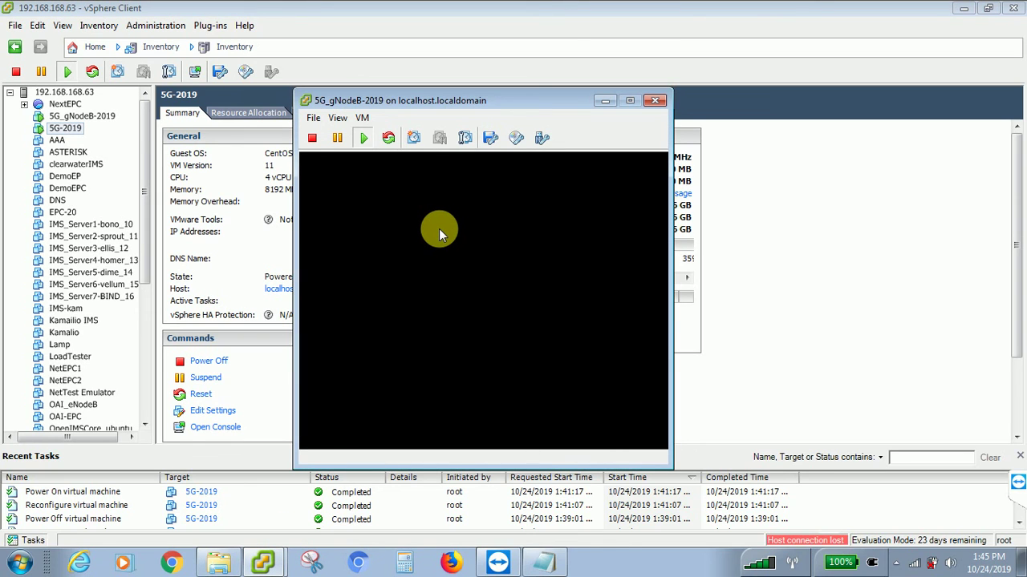
# - Close the old console and reopen 5G_gNodeB-2019's console in a separate window
pyautogui.click(654, 100)
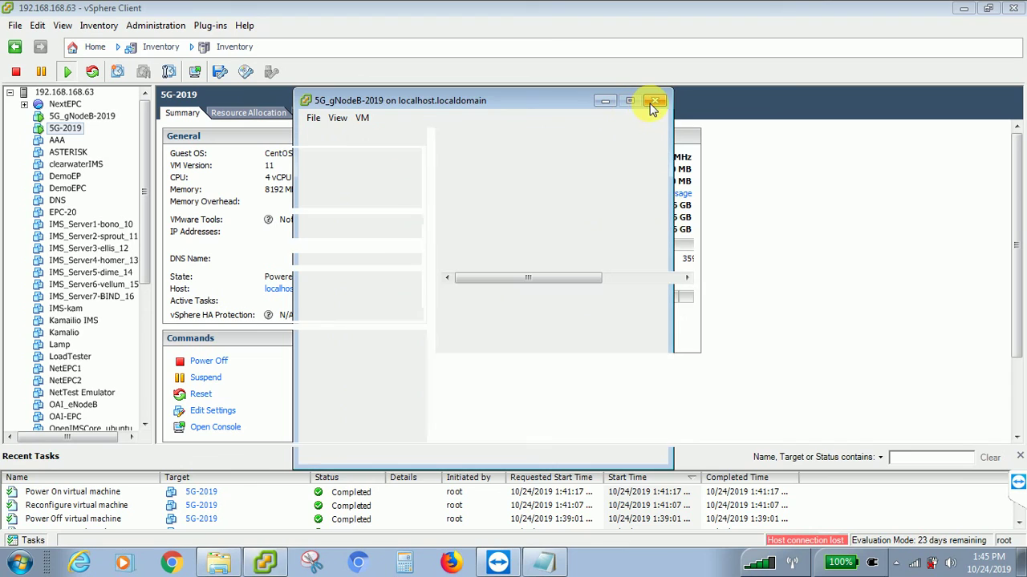
pyautogui.click(82, 116)
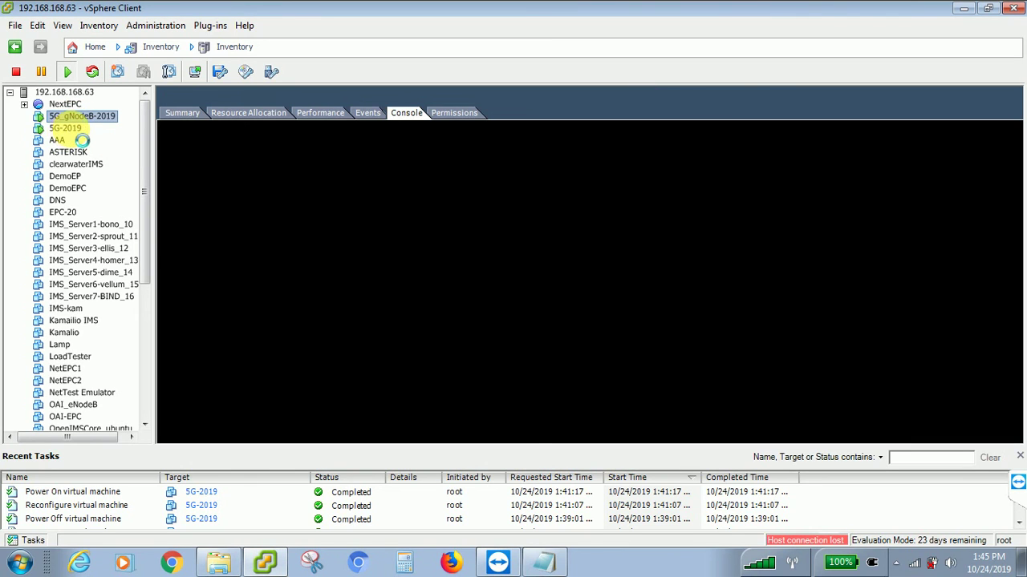
pyautogui.click(66, 128)
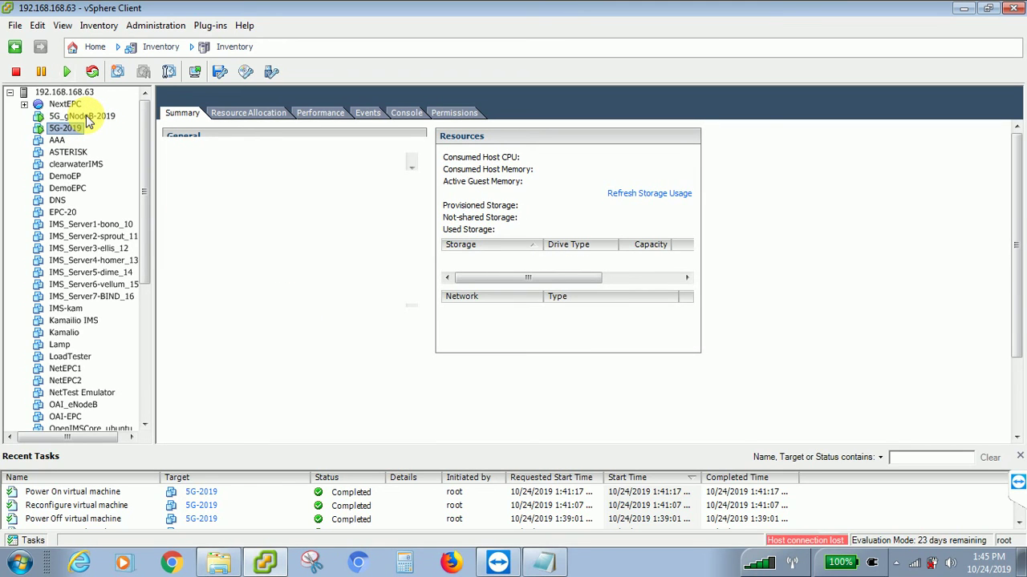
pyautogui.click(87, 117)
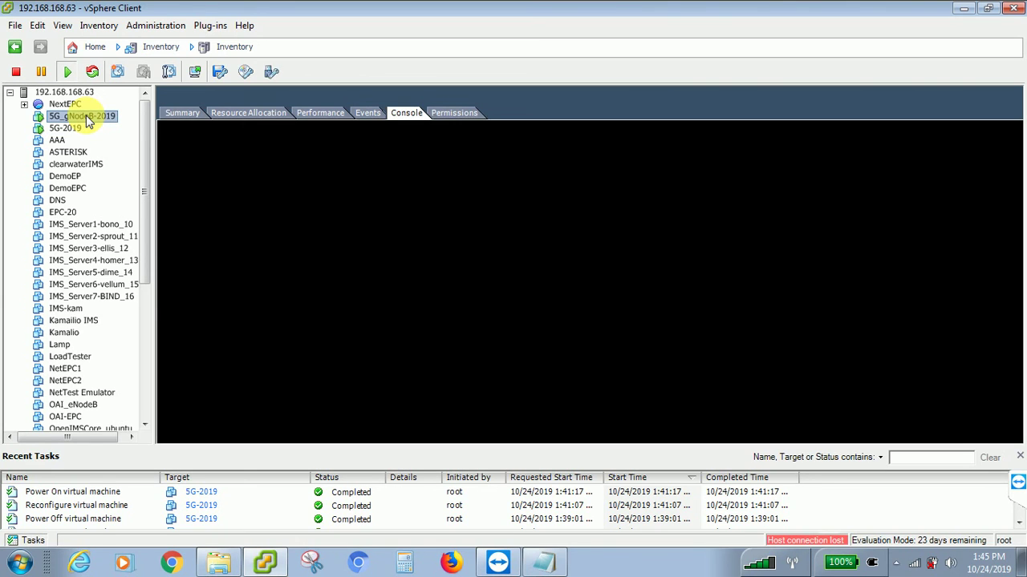
pyautogui.rightClick(88, 119)
pyautogui.click(128, 170)
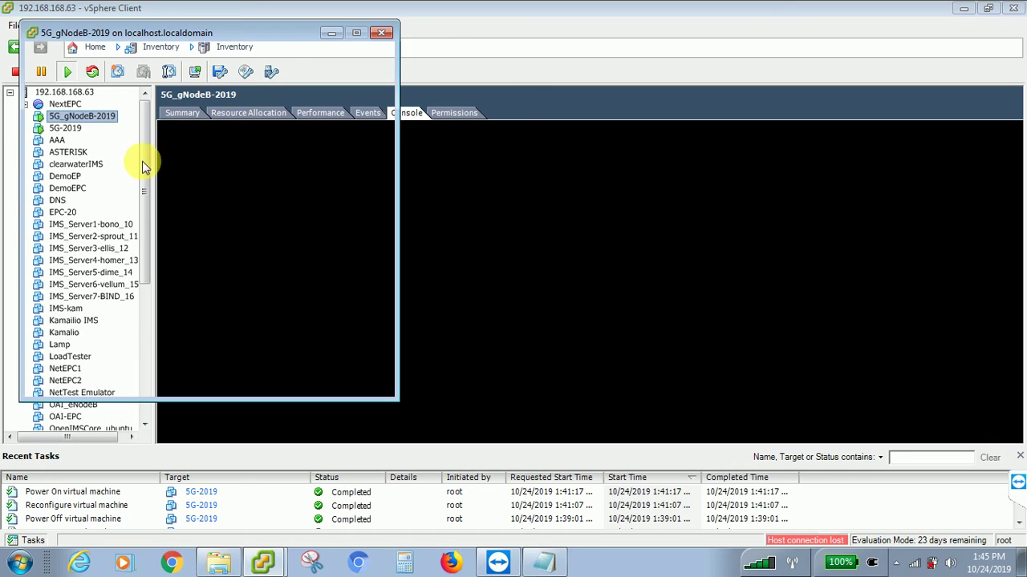
# - Close the console, power off 5G_gNodeB-2019 with confirmation, then select 5G-2019
pyautogui.click(382, 34)
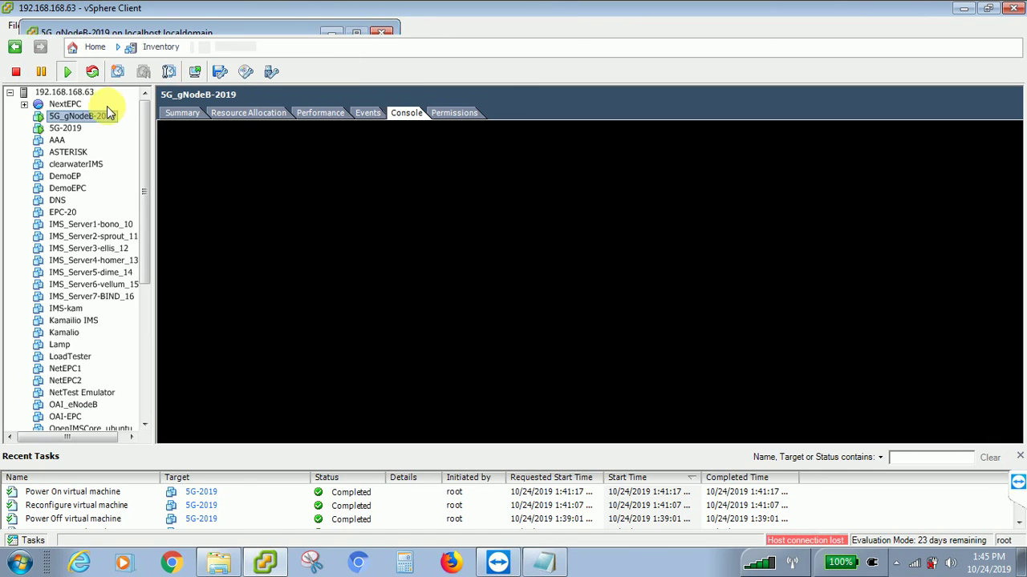
pyautogui.rightClick(85, 120)
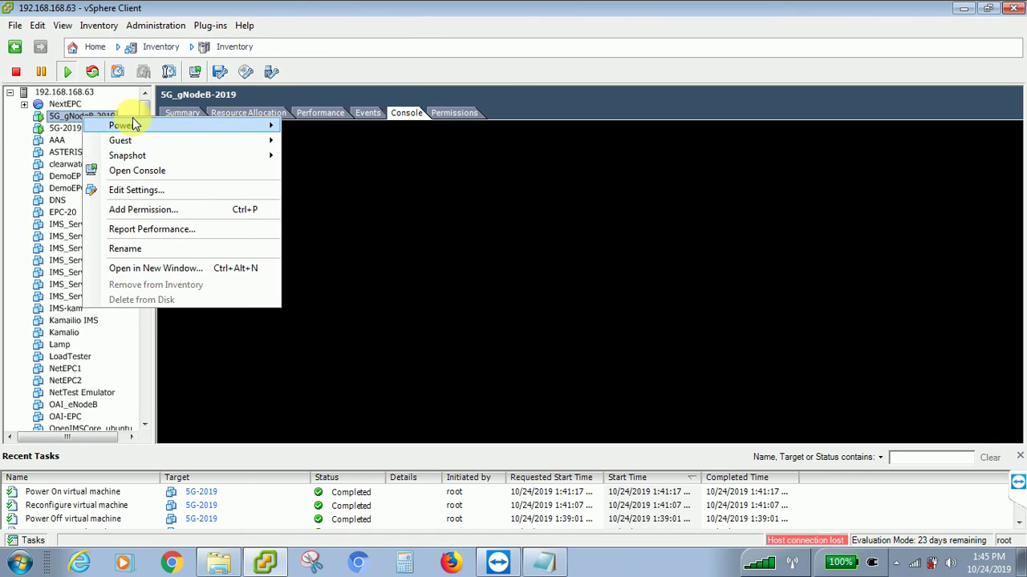
pyautogui.moveTo(132, 125)
pyautogui.click(311, 142)
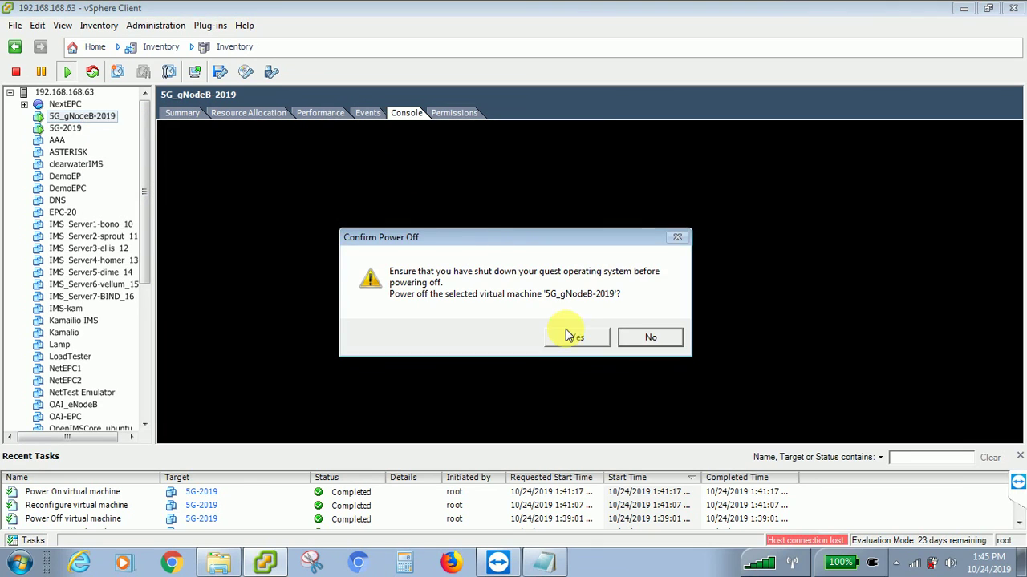
pyautogui.click(575, 336)
pyautogui.click(80, 130)
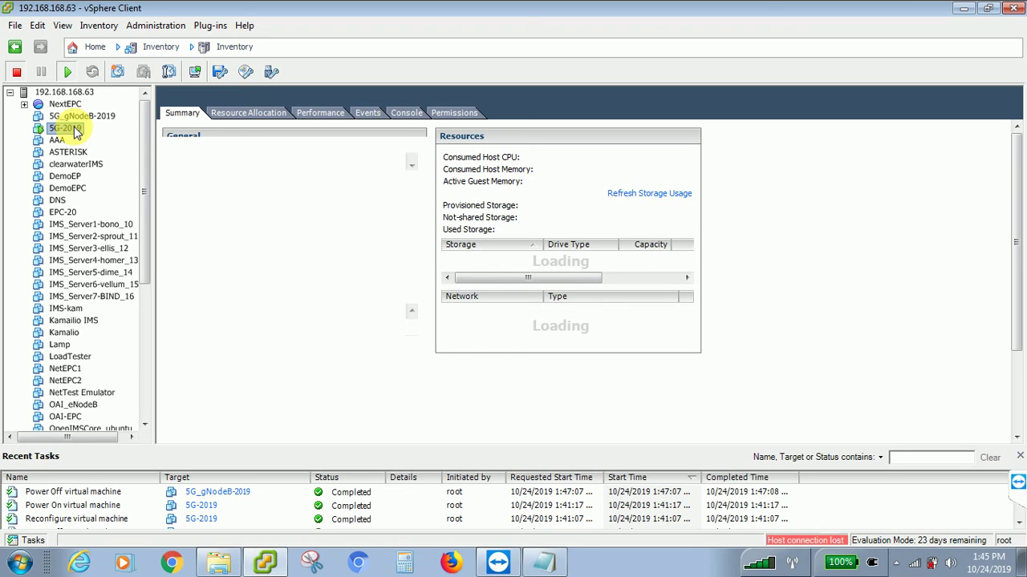
# - Attempt Open Console on 5G-2019, check TeamViewer, and reselect 5G-2019 after the connection error
pyautogui.rightClick(77, 132)
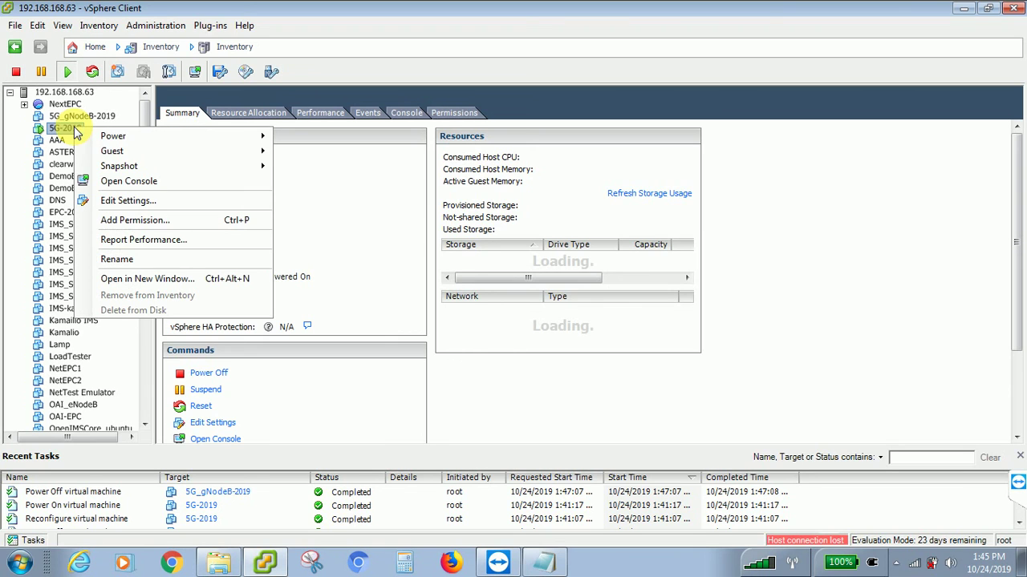
pyautogui.click(137, 182)
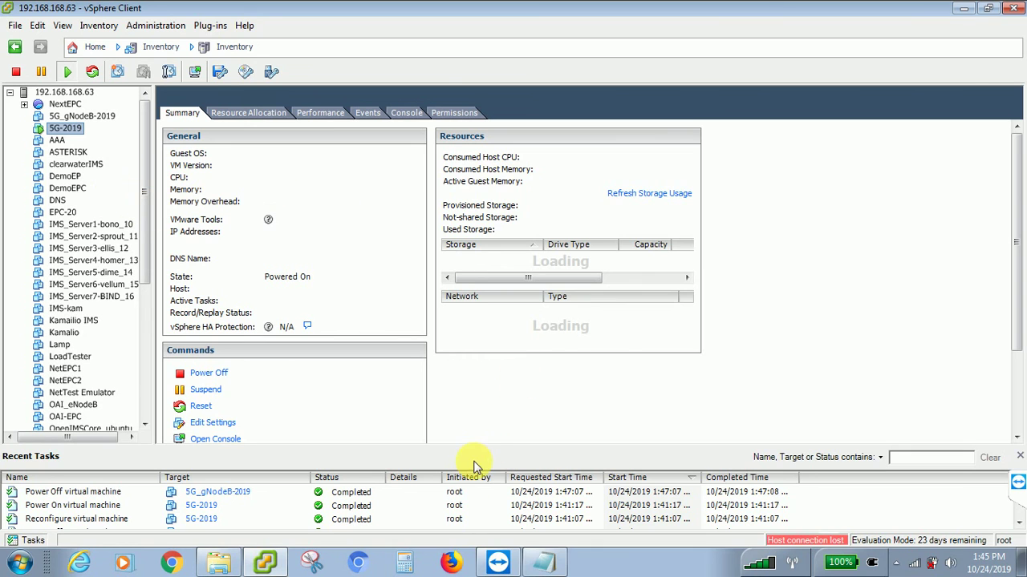
pyautogui.click(498, 564)
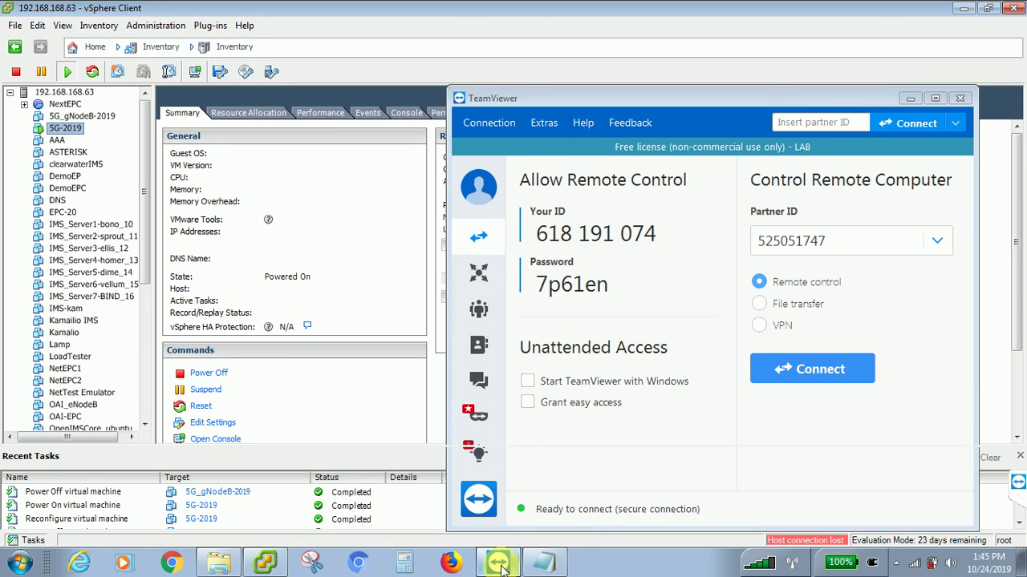
pyautogui.click(498, 564)
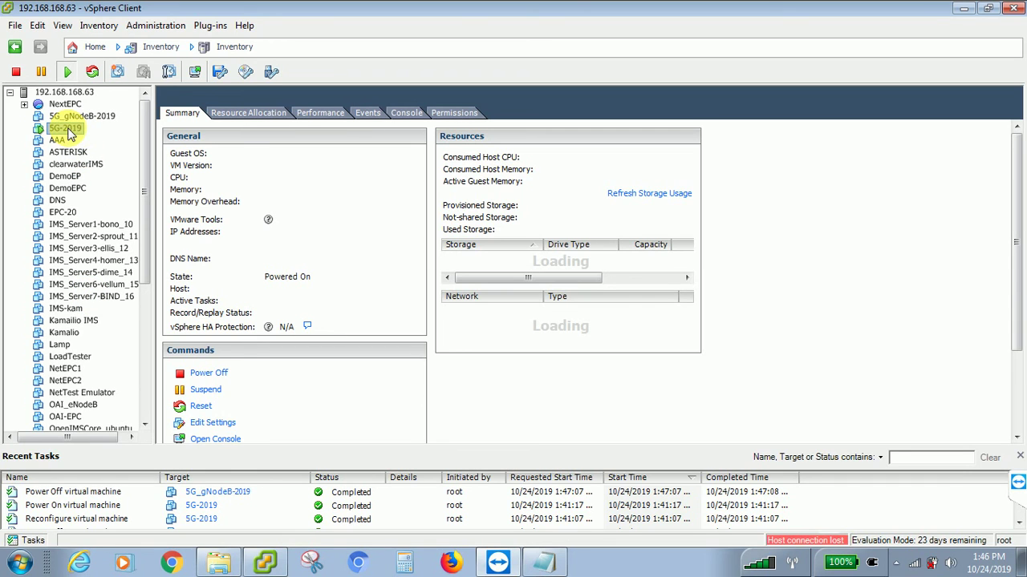
pyautogui.click(409, 113)
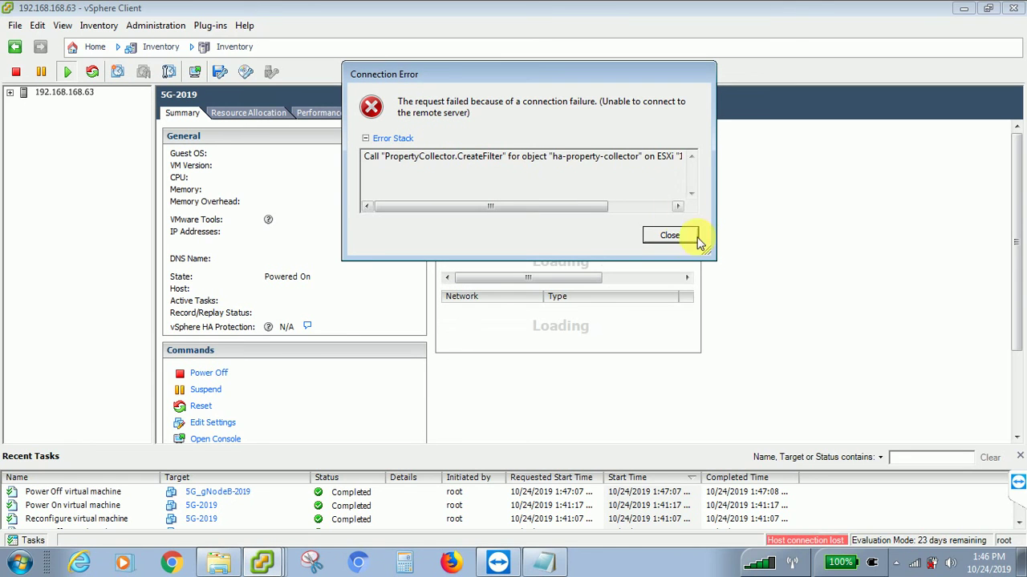
# - Dismiss the connection error, select 5G-2019 and open its console in a separate window
pyautogui.click(669, 236)
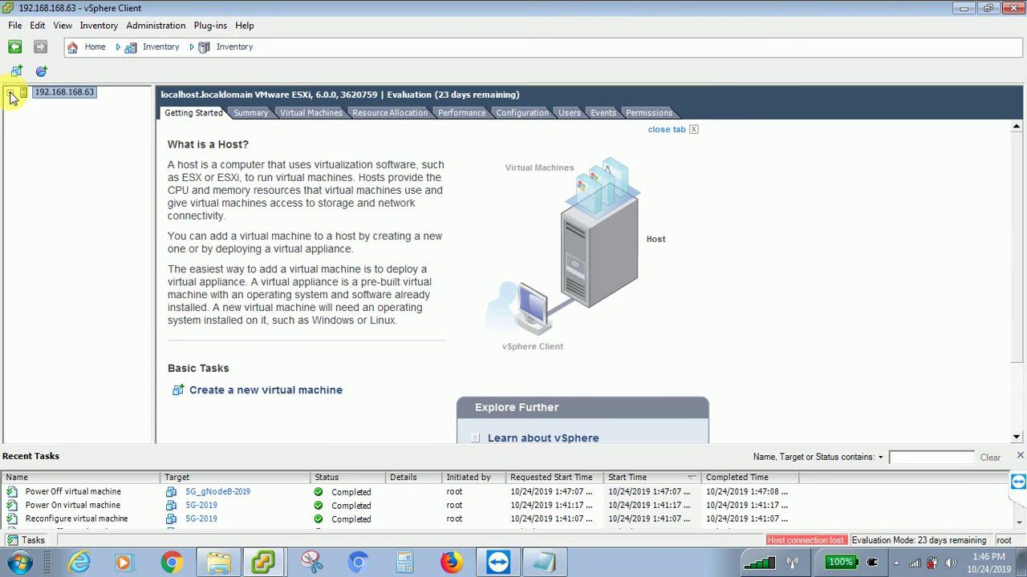
pyautogui.click(11, 93)
pyautogui.click(64, 130)
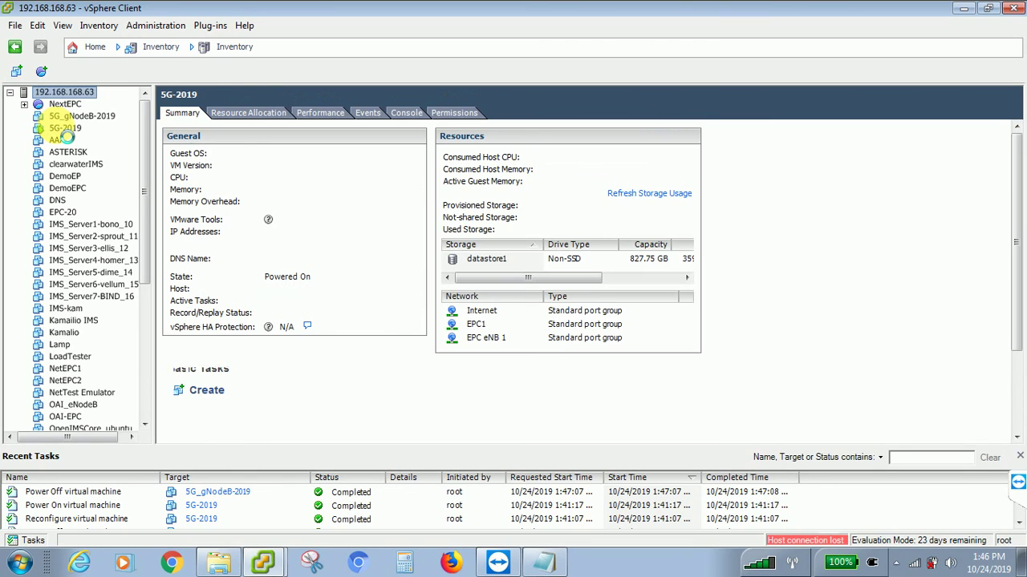
pyautogui.click(403, 113)
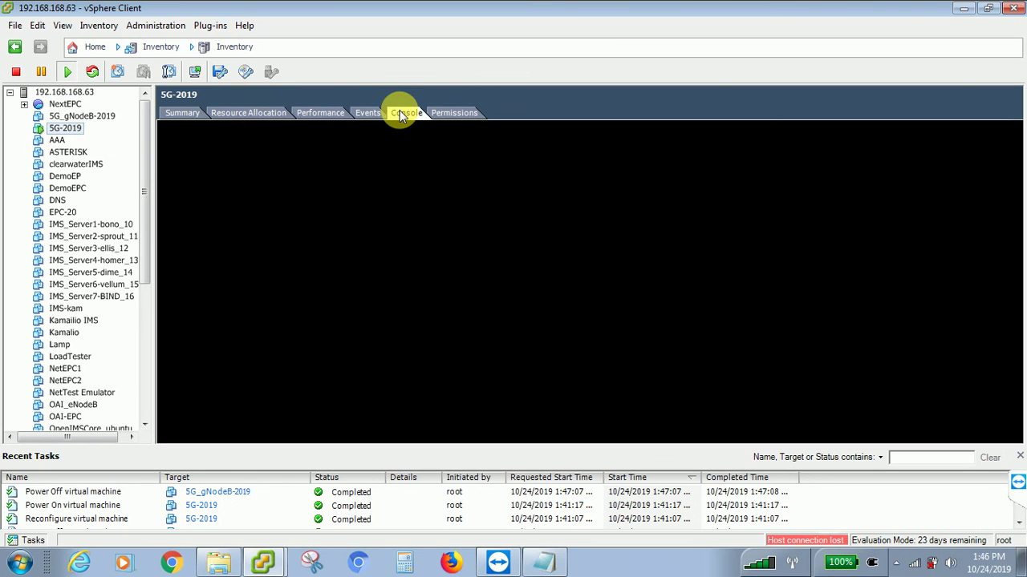
pyautogui.rightClick(74, 133)
pyautogui.click(164, 178)
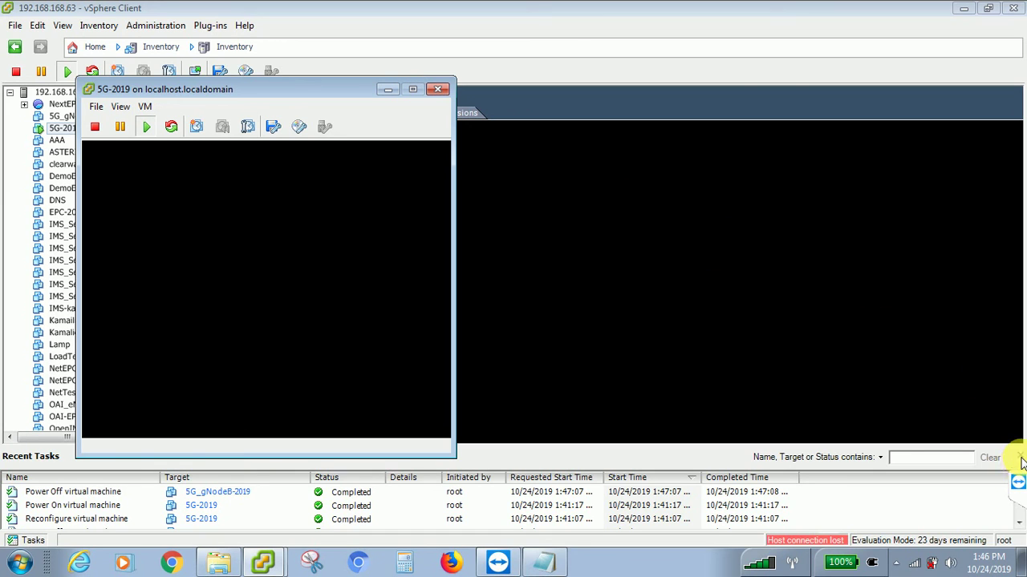
# - Bring the 5G-2019 console window to the front and drag it to the screen centre
pyautogui.click(1017, 492)
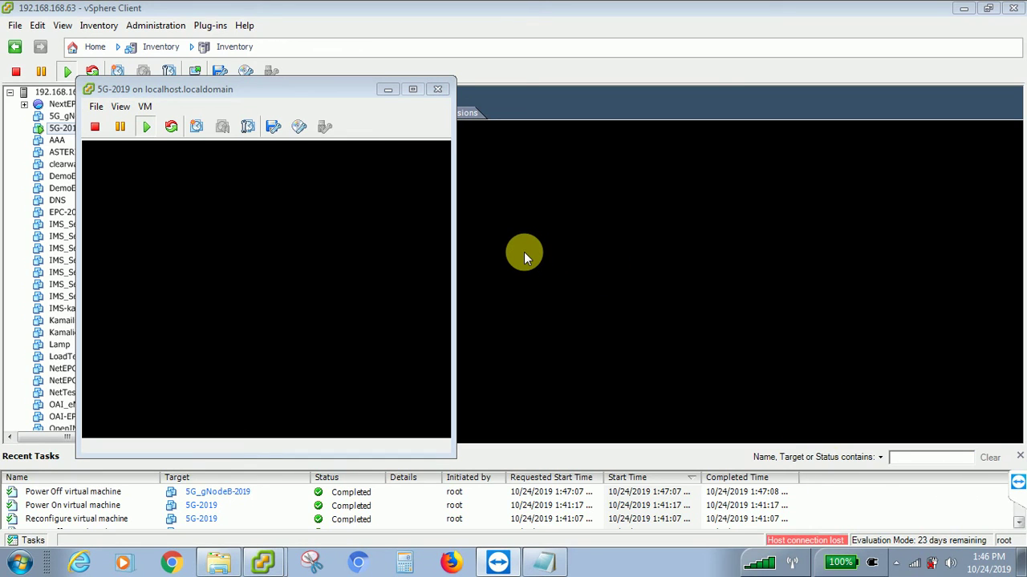
pyautogui.click(292, 212)
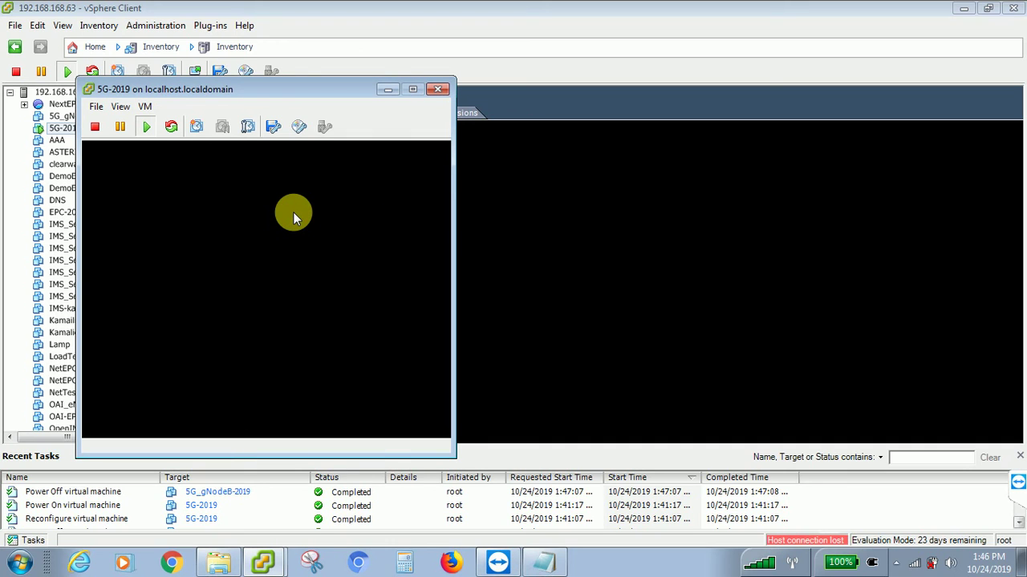
pyautogui.moveTo(297, 87); pyautogui.dragTo(515, 116)
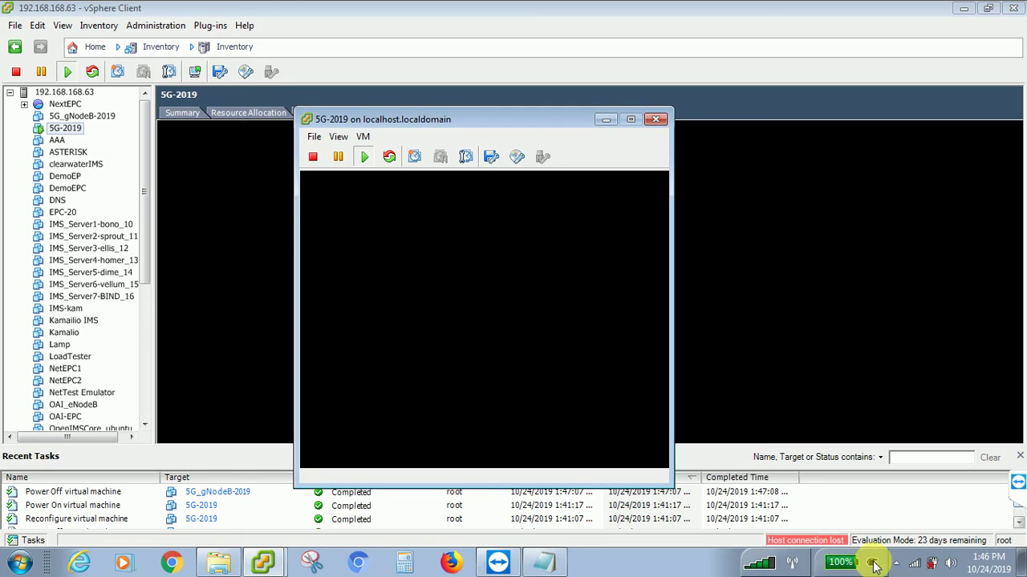
# - Send the TeamViewer chat message 'shall i reboot the whole system', then collapse the side panel
pyautogui.click(1016, 486)
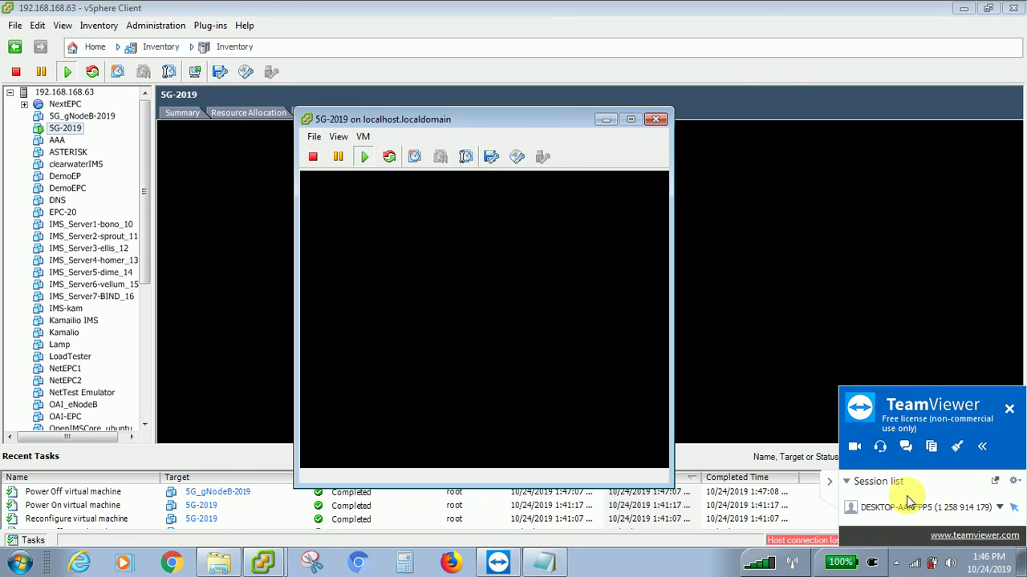
pyautogui.click(931, 446)
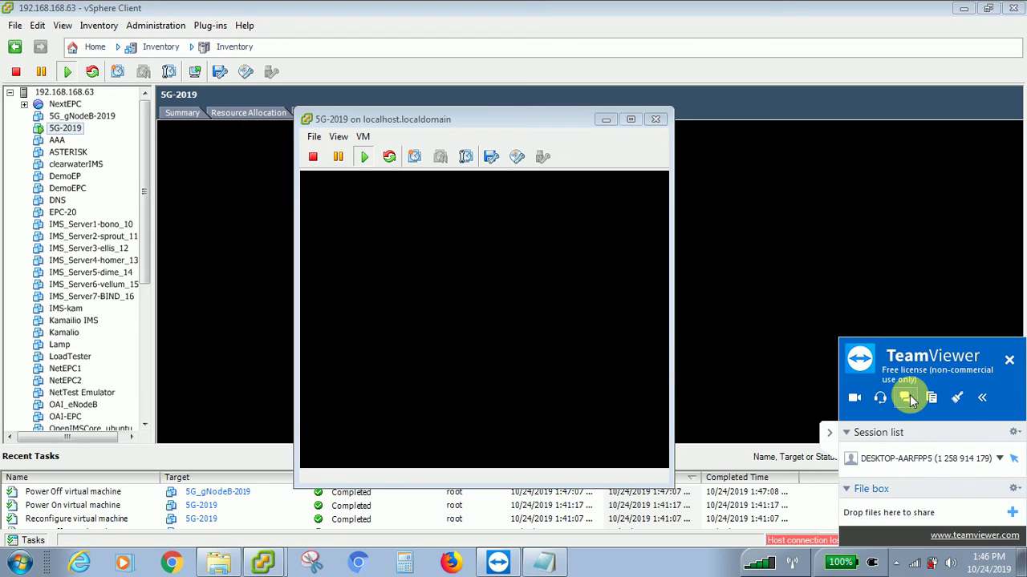
pyautogui.click(838, 433)
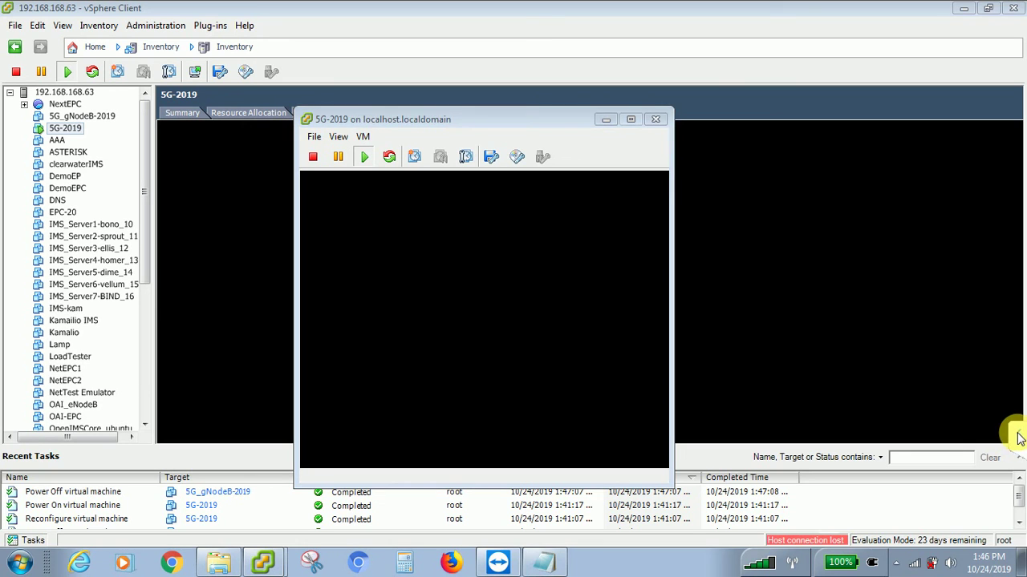
pyautogui.click(1015, 434)
pyautogui.click(908, 397)
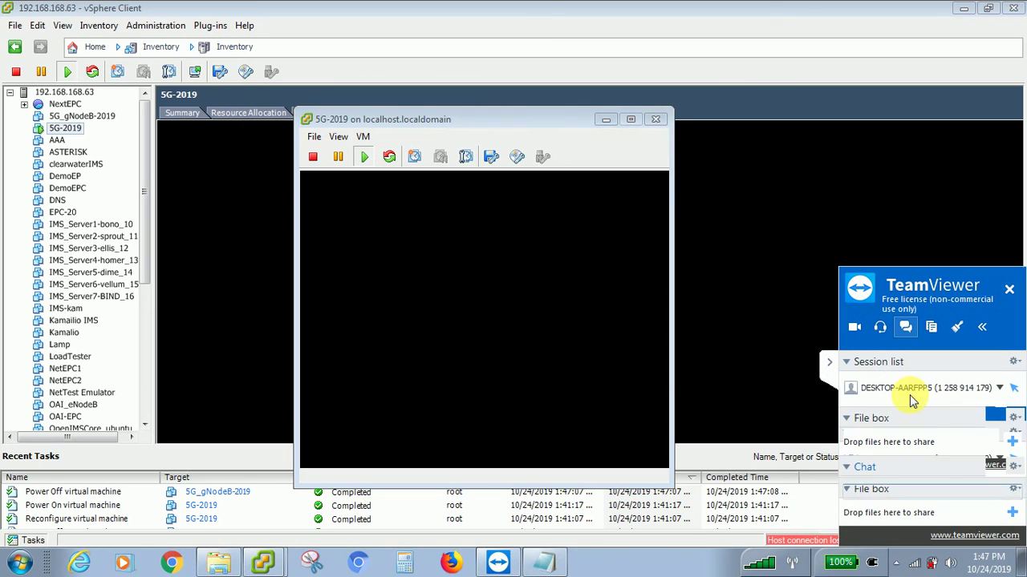
pyautogui.write('sha')
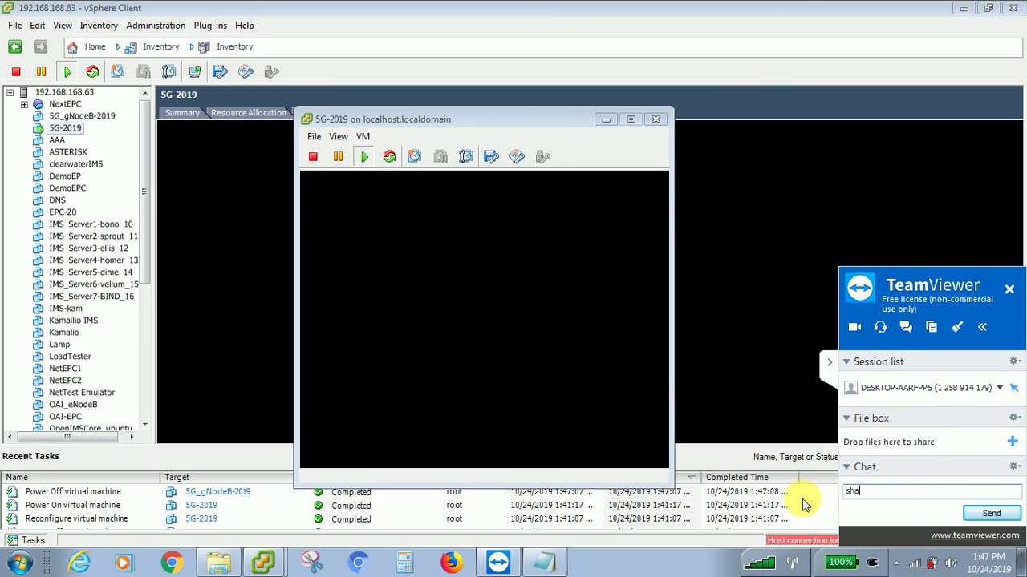
pyautogui.write('ll i re')
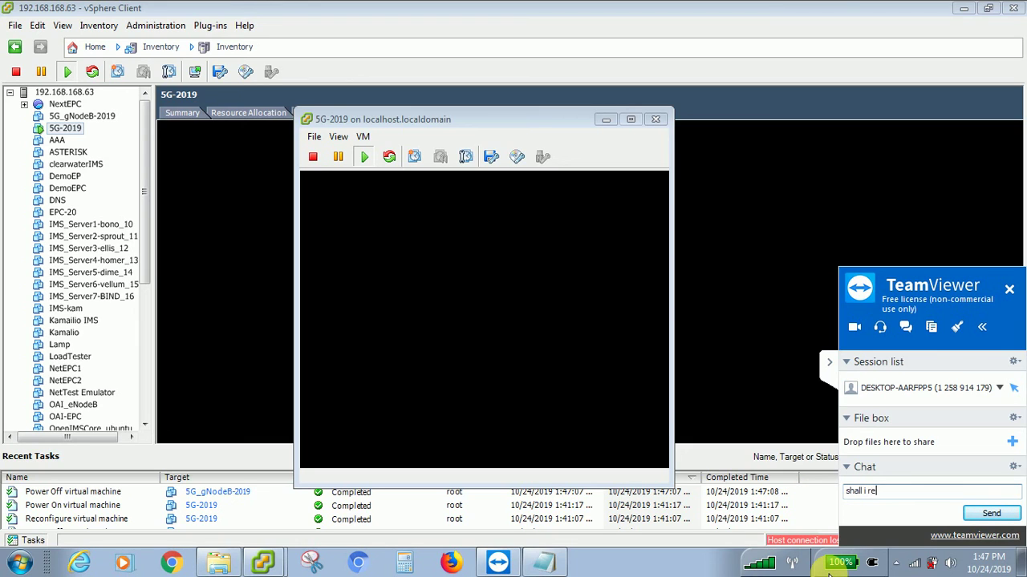
pyautogui.write('boot the whole system')
pyautogui.press('Return')
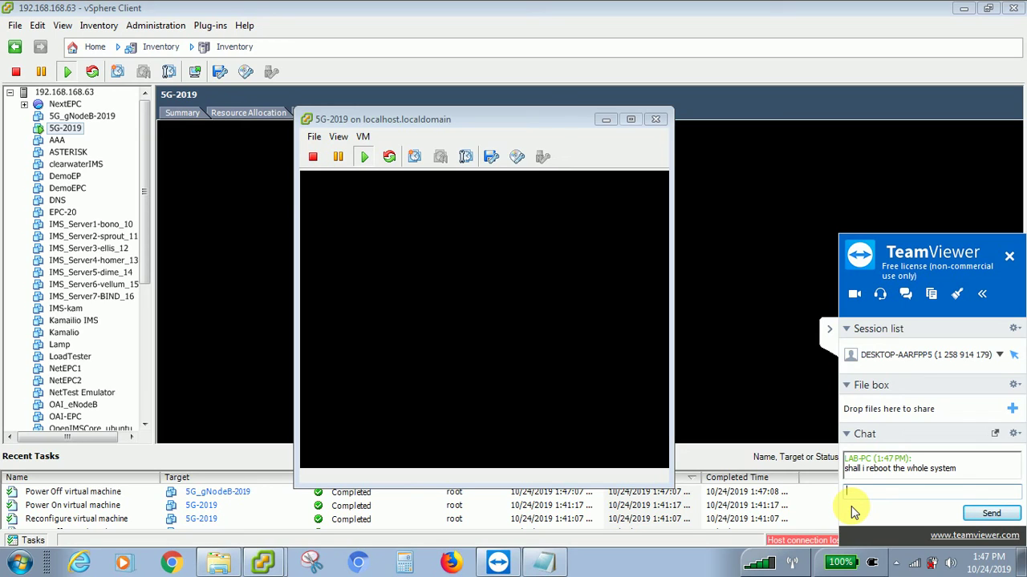
pyautogui.click(819, 329)
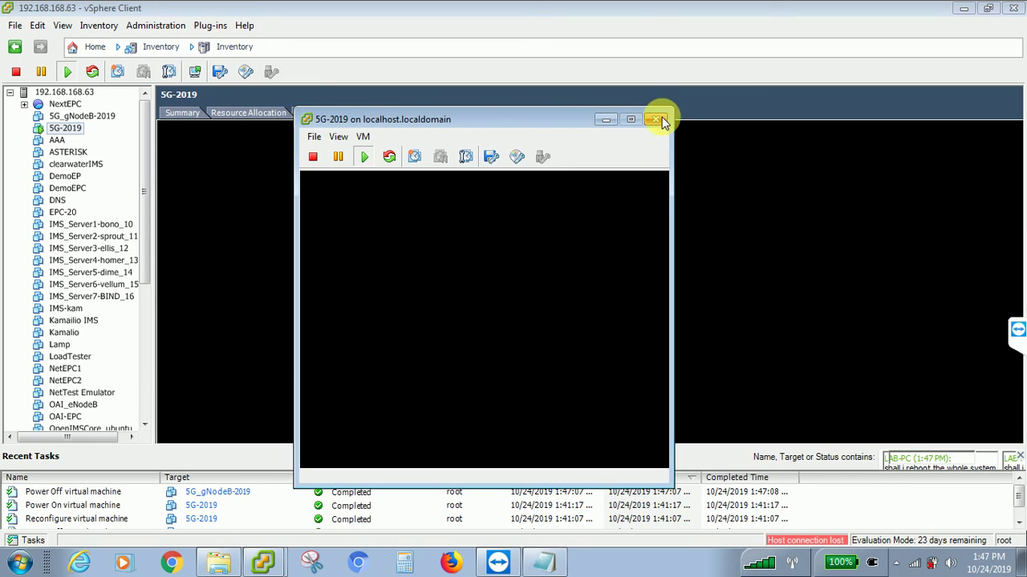
# - Close the 5G-2019 console window and power off 5G-2019, confirming with Yes
pyautogui.click(658, 119)
pyautogui.click(57, 131)
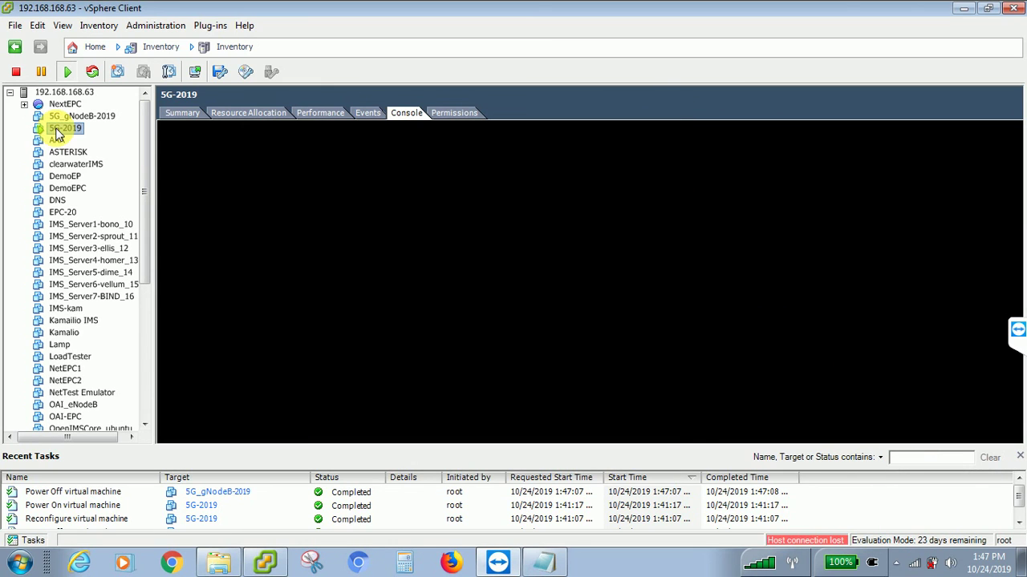
pyautogui.rightClick(58, 130)
pyautogui.moveTo(241, 138)
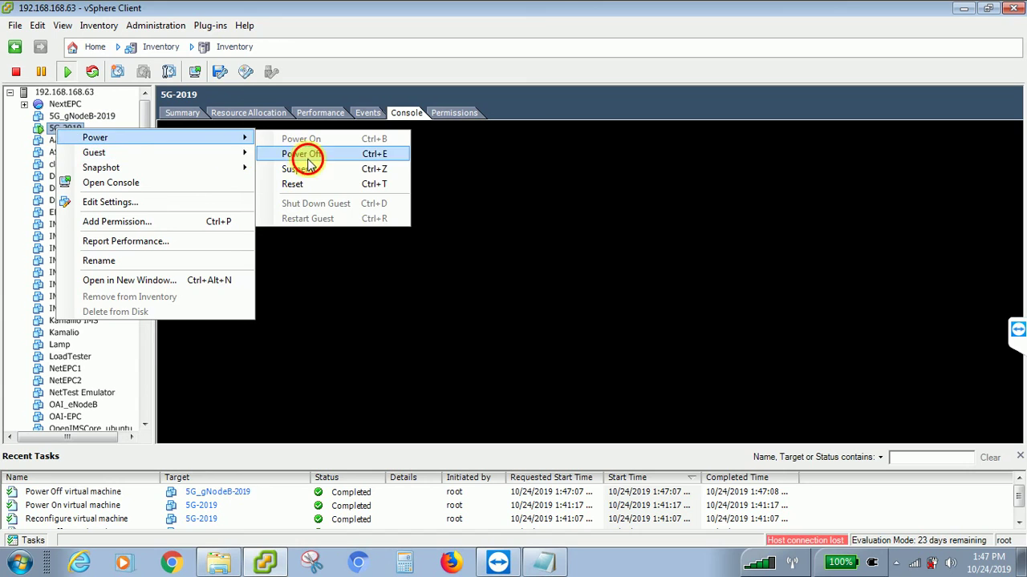
pyautogui.click(308, 158)
pyautogui.click(579, 335)
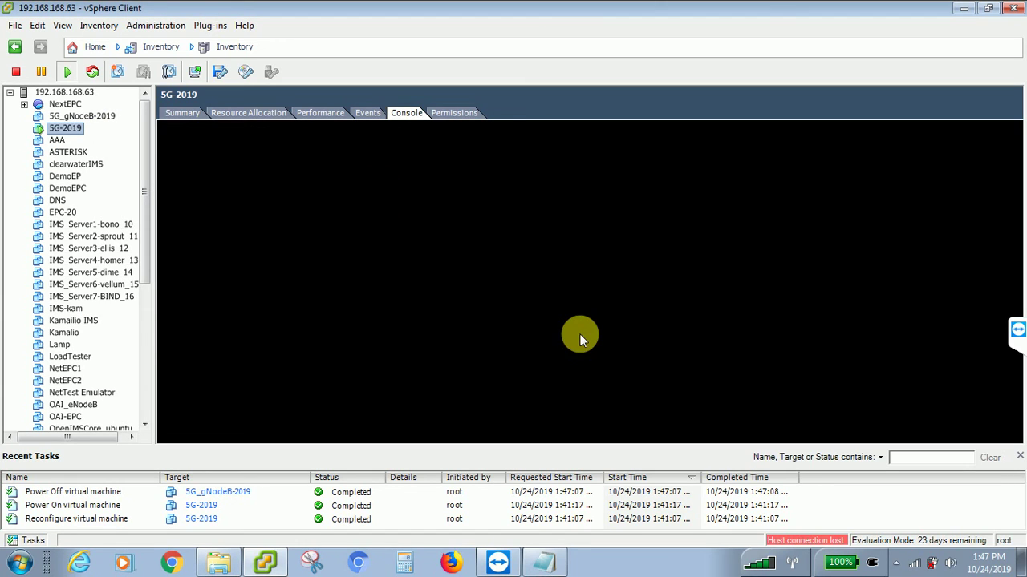
pyautogui.click(61, 94)
# - Reboot host 192.168.168.63, confirming the warning and the Reboot dialog
pyautogui.rightClick(61, 94)
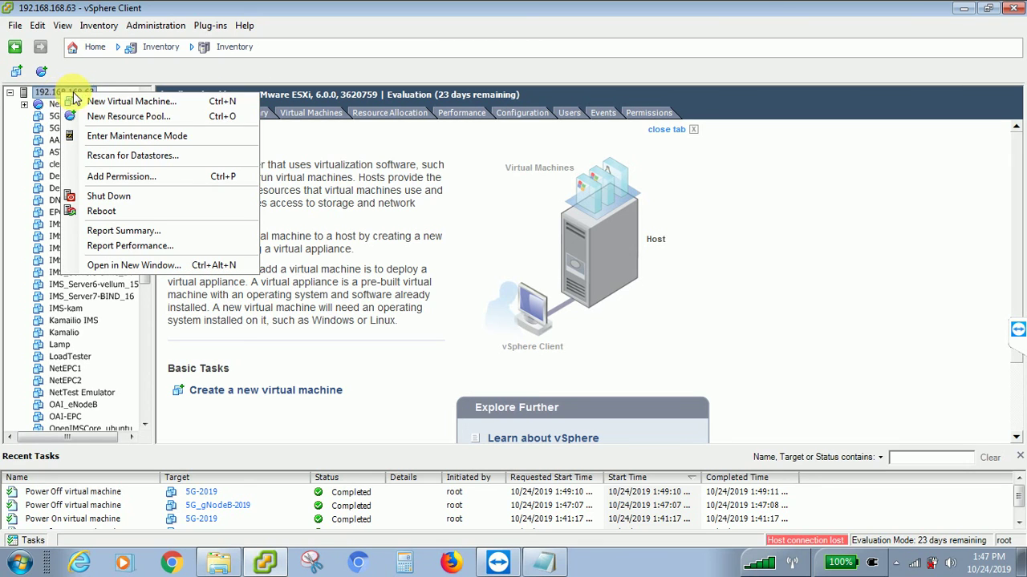
pyautogui.click(102, 211)
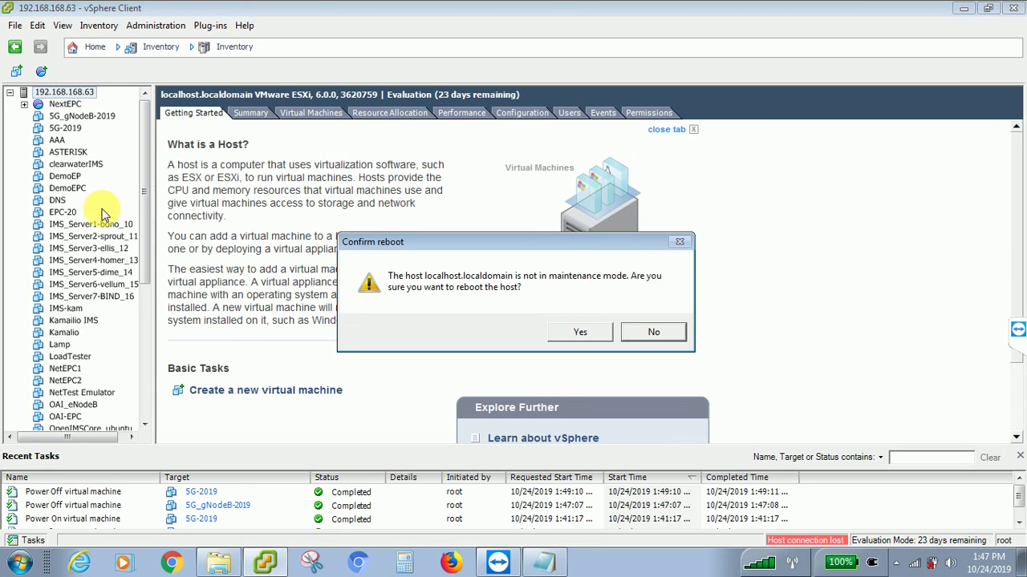
pyautogui.click(570, 332)
pyautogui.click(569, 334)
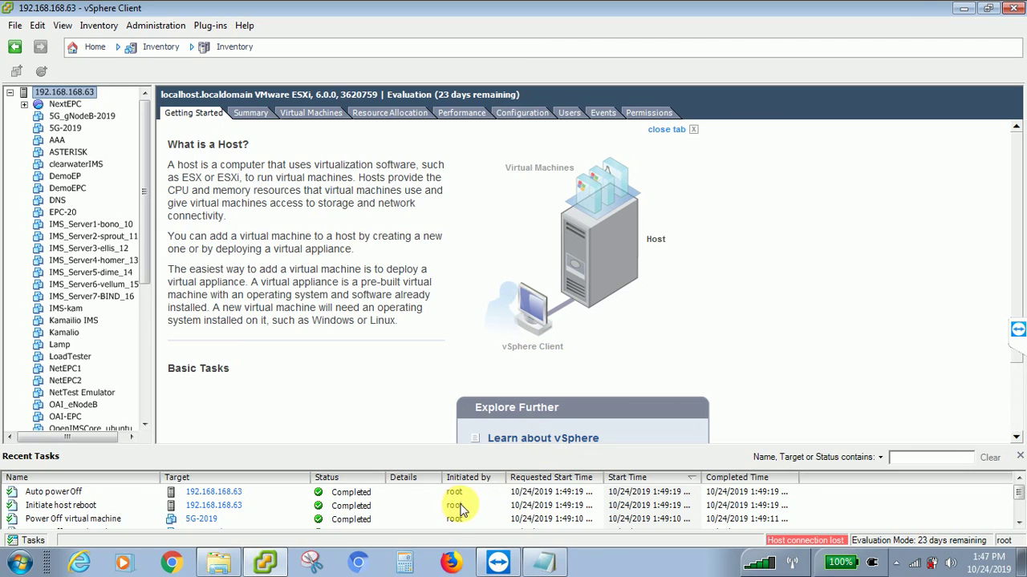
# - Check the taskbar's hidden background programs list, then dismiss it
pyautogui.scroll(-2, 469, 504)
pyautogui.scroll(2, 471, 504)
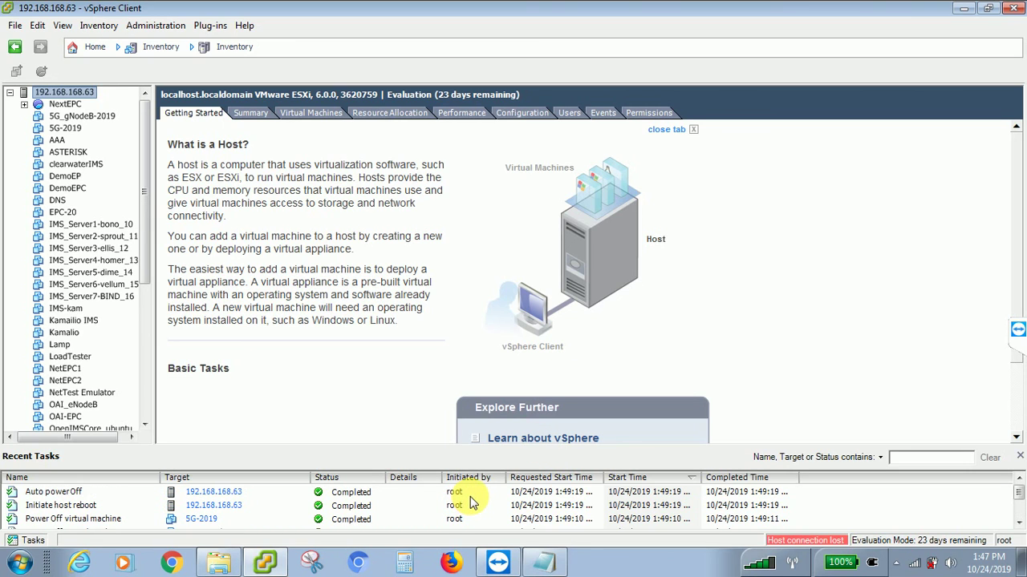
pyautogui.click(896, 563)
pyautogui.click(826, 383)
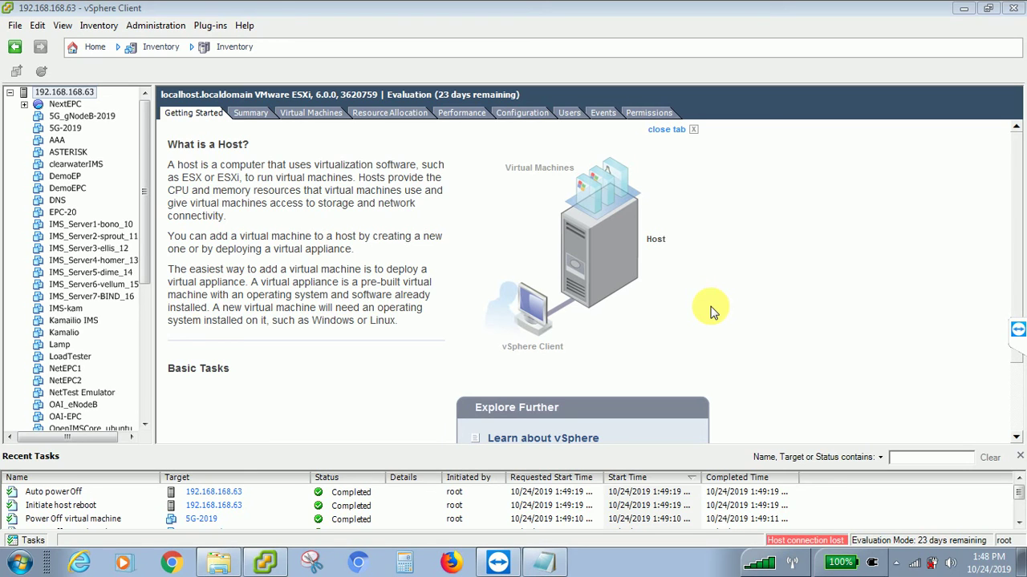
pyautogui.click(148, 213)
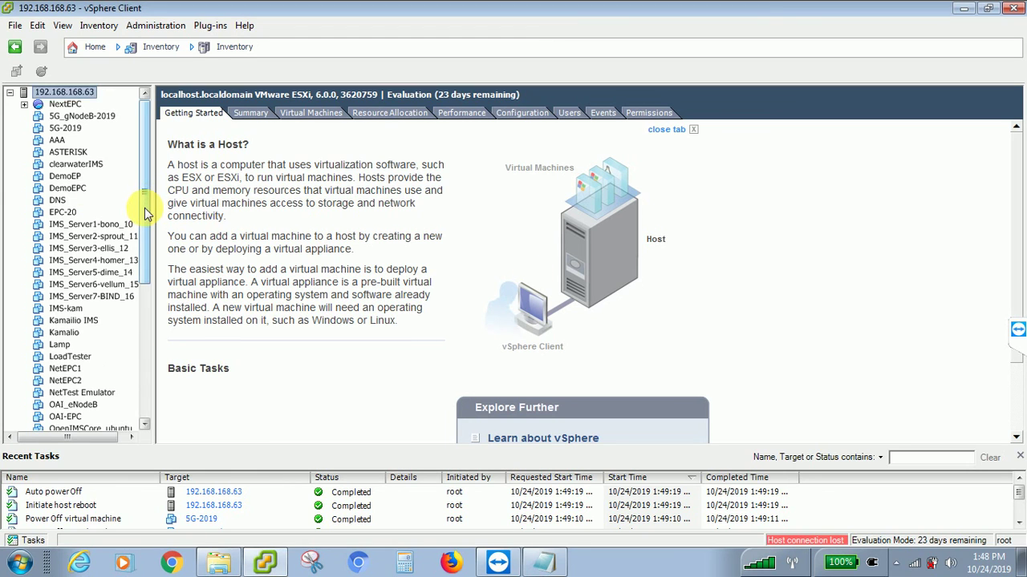
pyautogui.moveTo(147, 214); pyautogui.dragTo(131, 394)
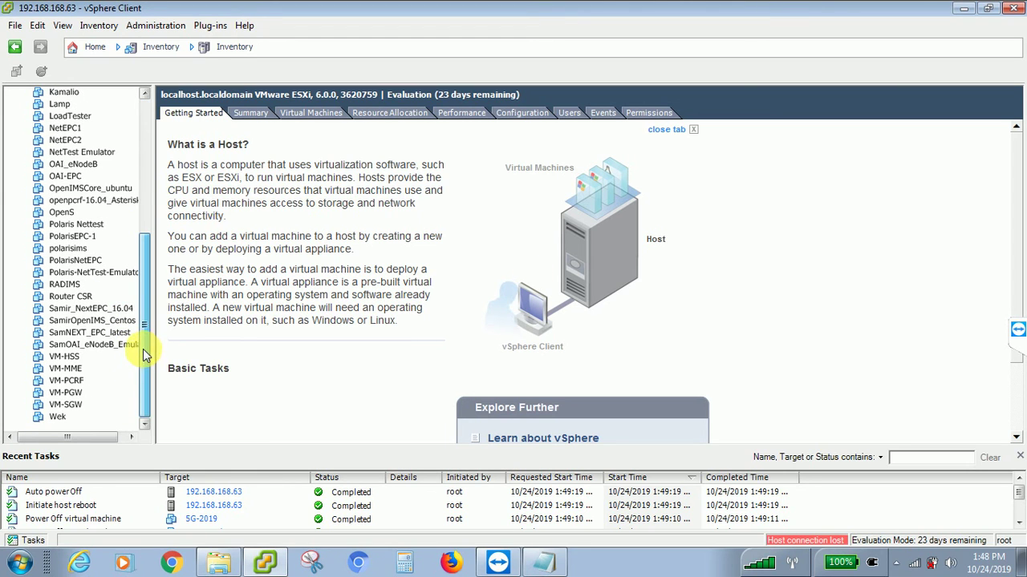
pyautogui.moveTo(148, 320); pyautogui.dragTo(154, 184)
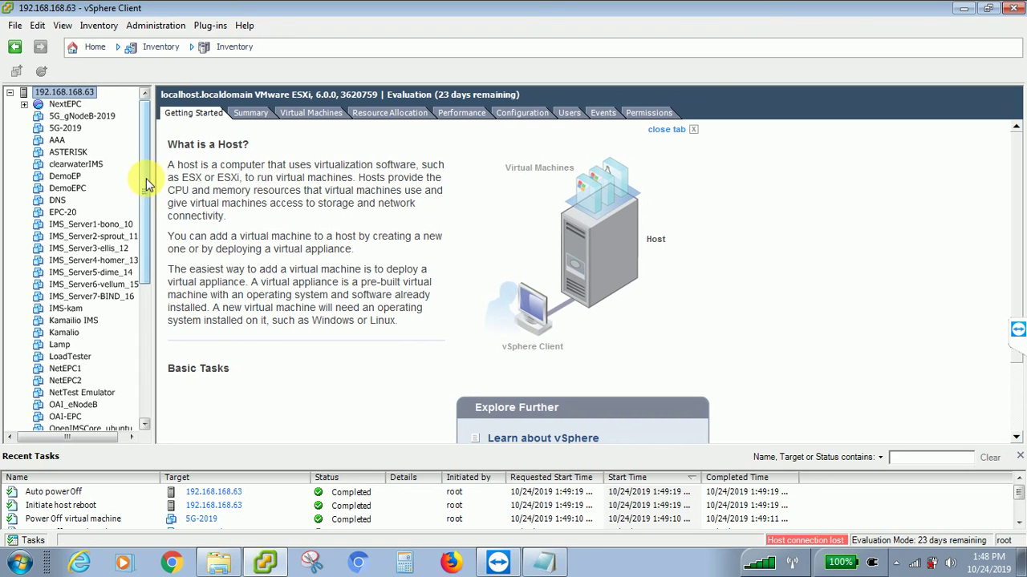
pyautogui.rightClick(58, 97)
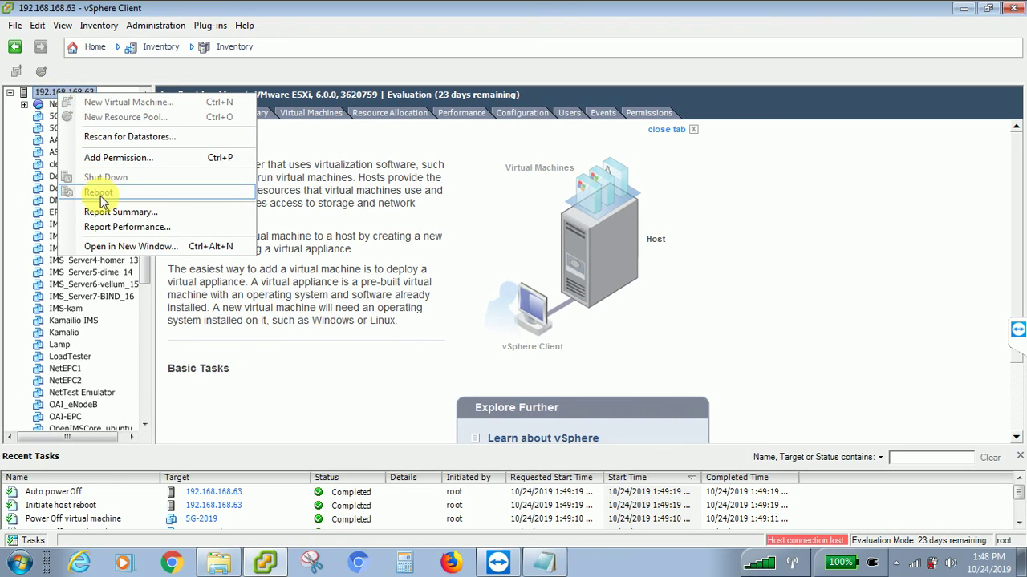
pyautogui.click(476, 210)
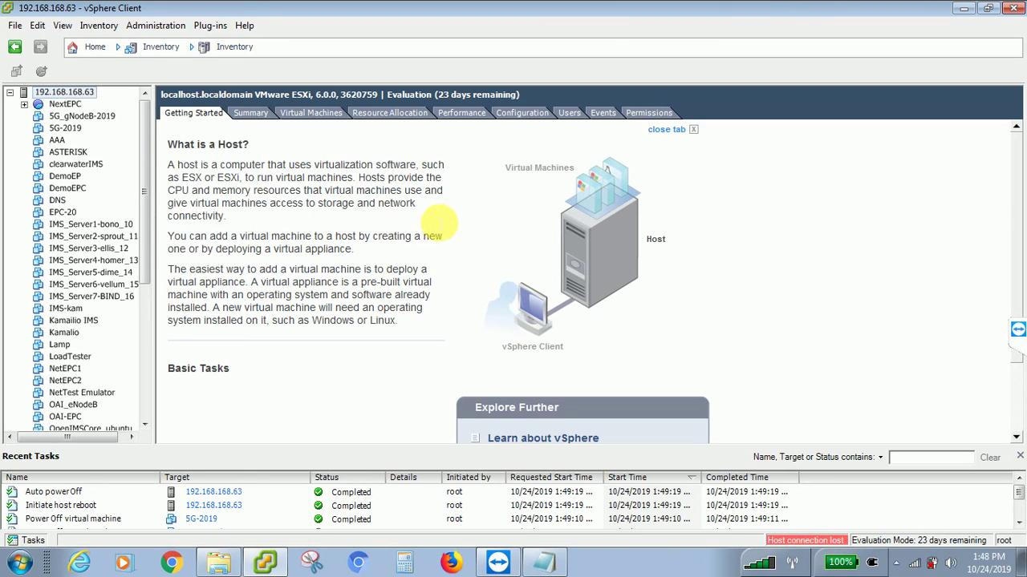
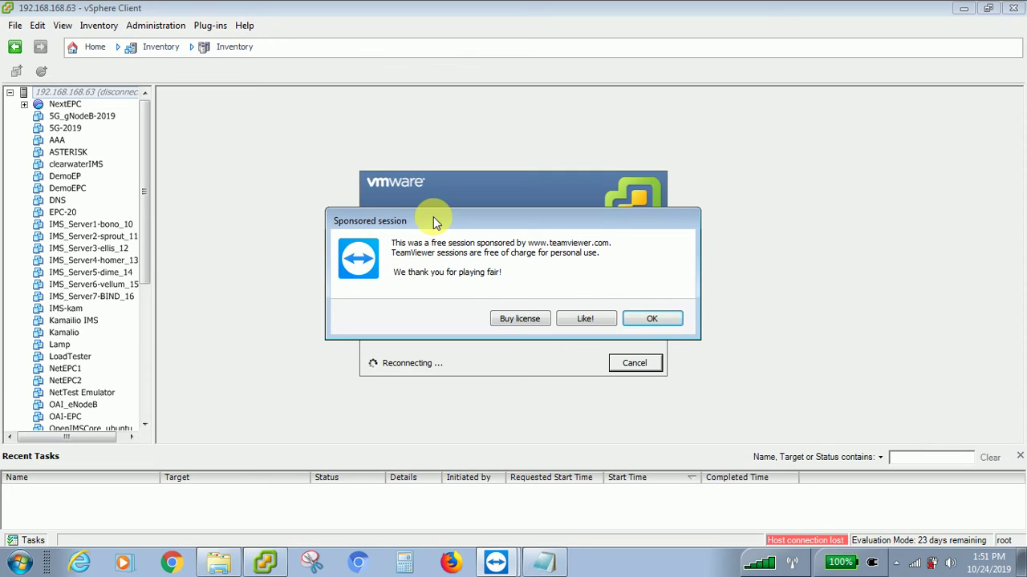
# - Dismiss the TeamViewer notice, check the host IP in the notes, and cancel the reconnection attempt
pyautogui.click(658, 320)
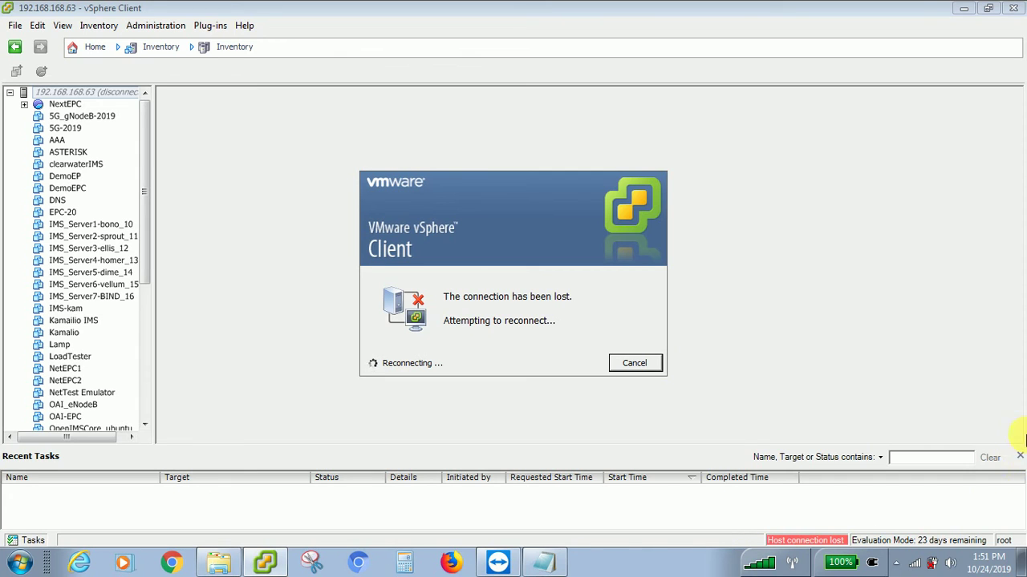
pyautogui.click(506, 563)
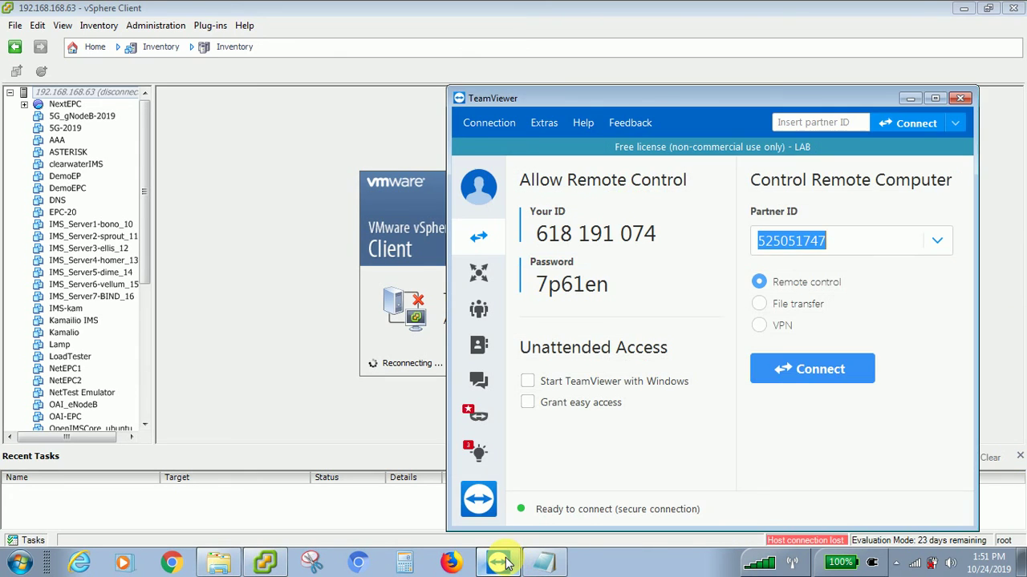
pyautogui.click(505, 564)
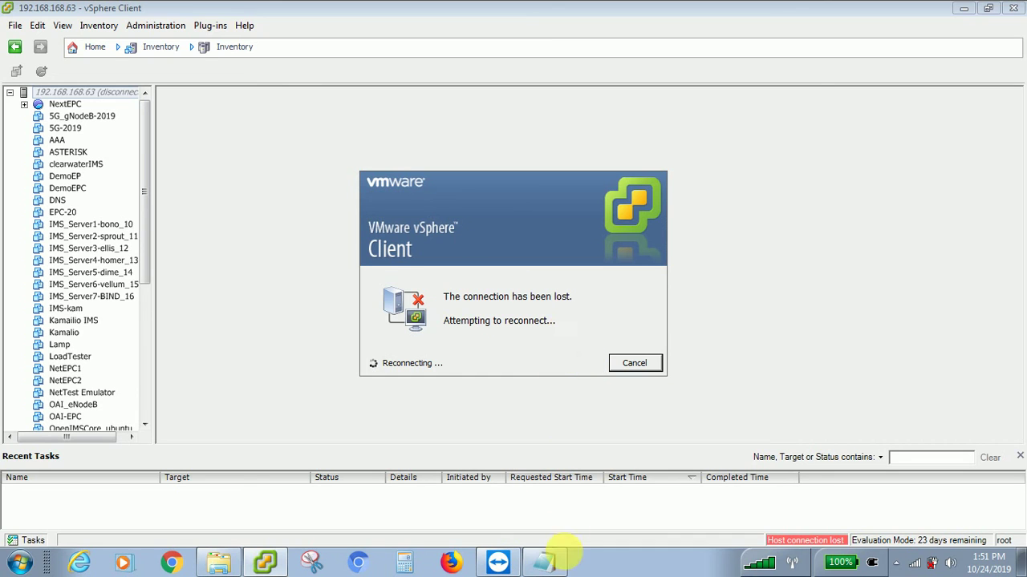
pyautogui.click(545, 562)
pyautogui.click(547, 561)
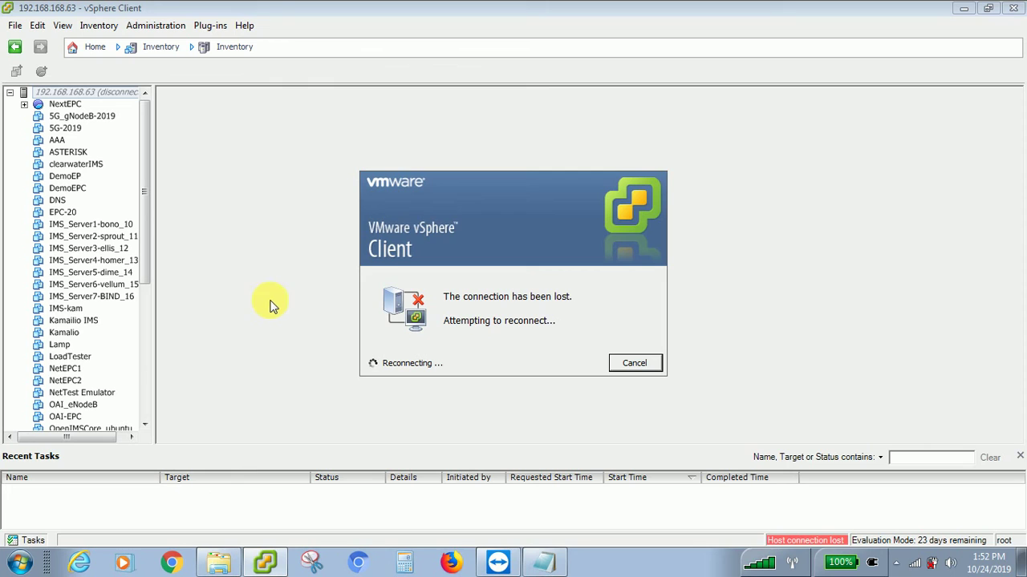
pyautogui.click(641, 366)
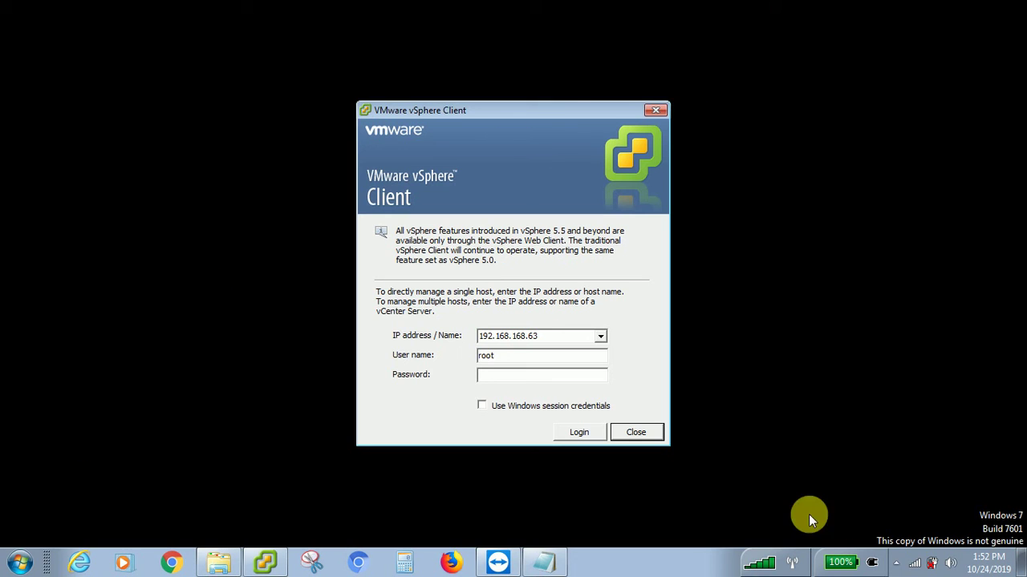
# - Log back in to host 192.168.168.63 as root with the host password
pyautogui.click(896, 563)
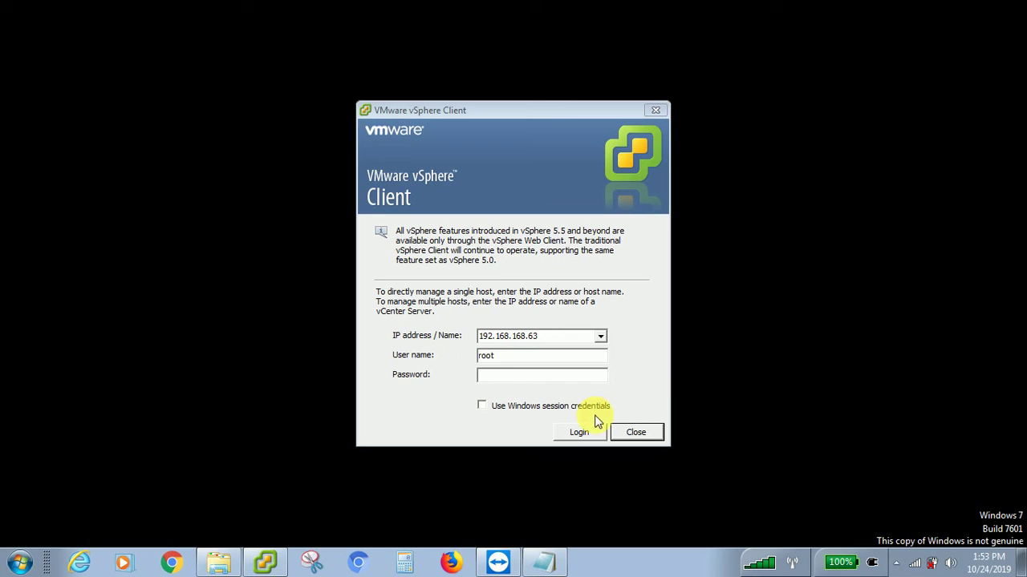
pyautogui.click(492, 376)
pyautogui.write('**')
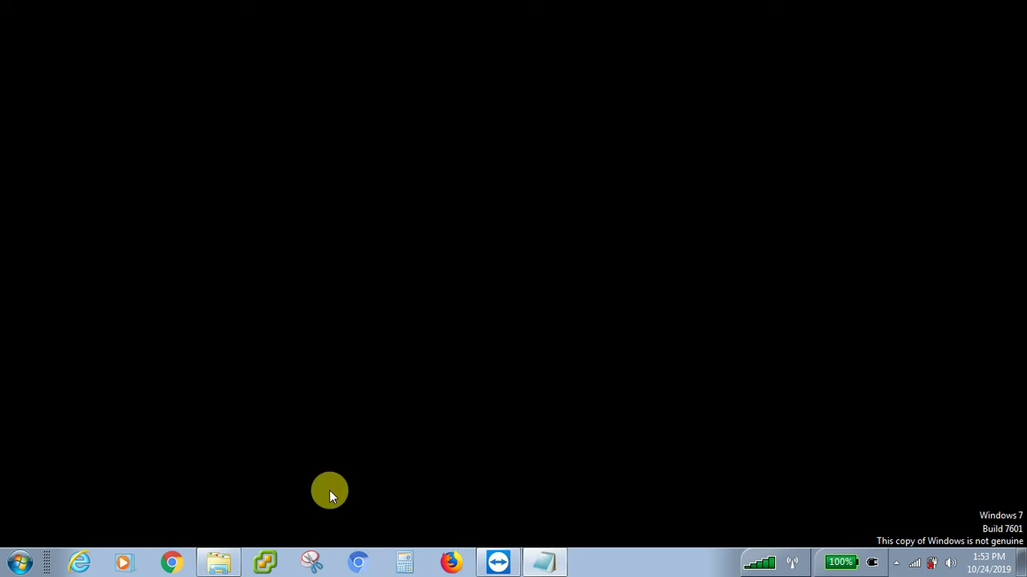
# - Open the 5G-2019 VM console, which shows a kernel panic
pyautogui.click(275, 560)
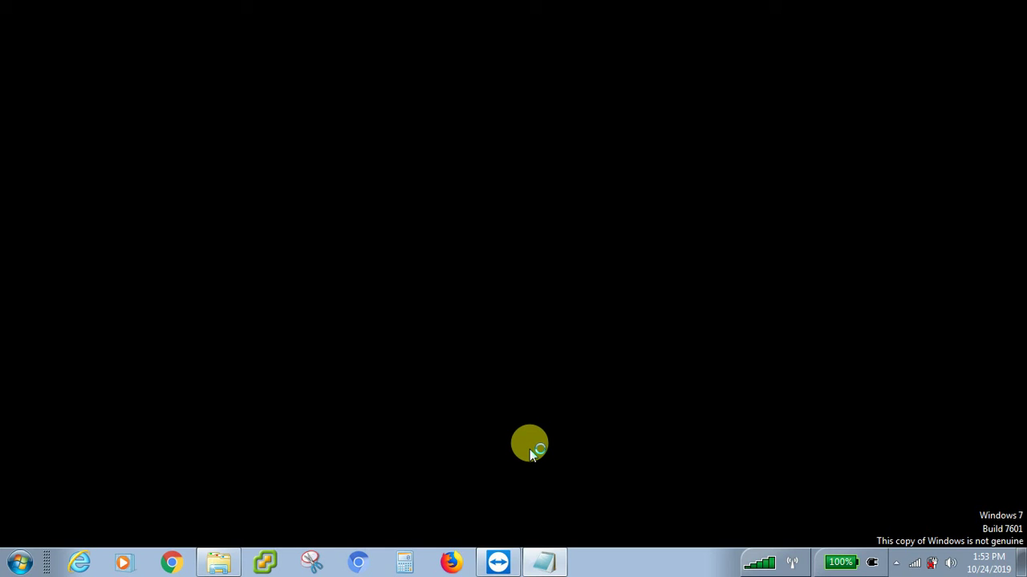
pyautogui.click(896, 562)
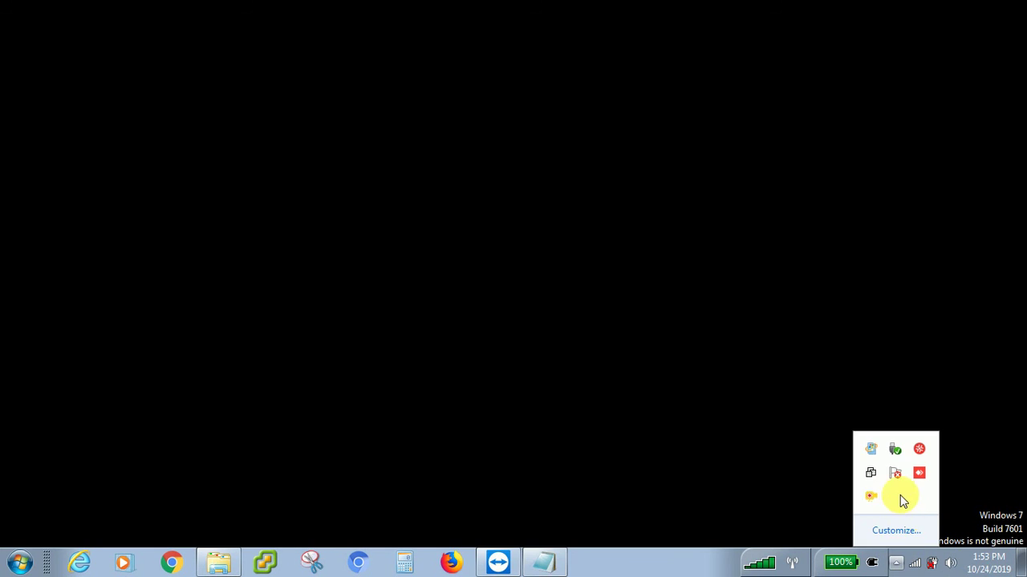
pyautogui.rightClick(870, 496)
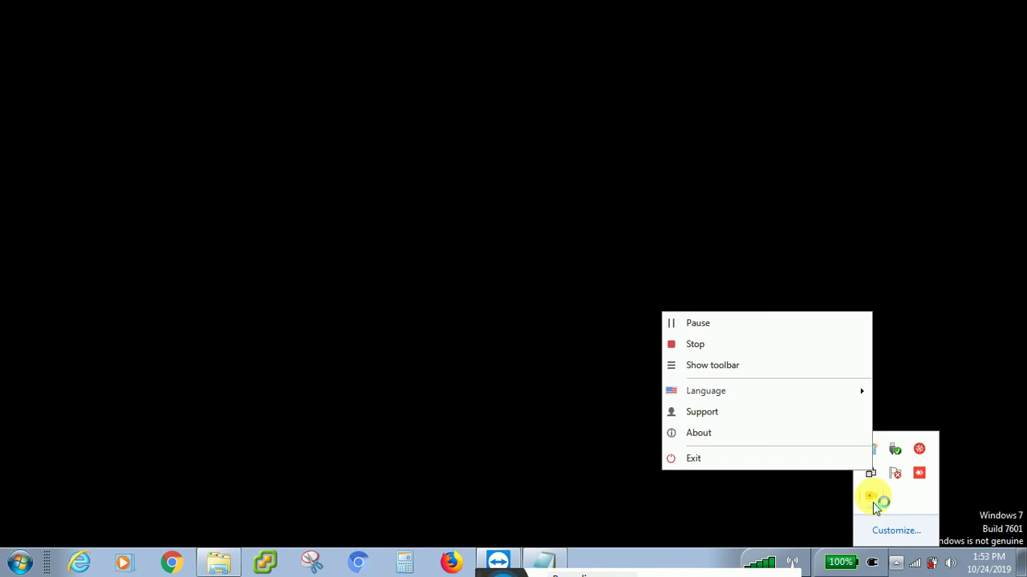
pyautogui.click(700, 325)
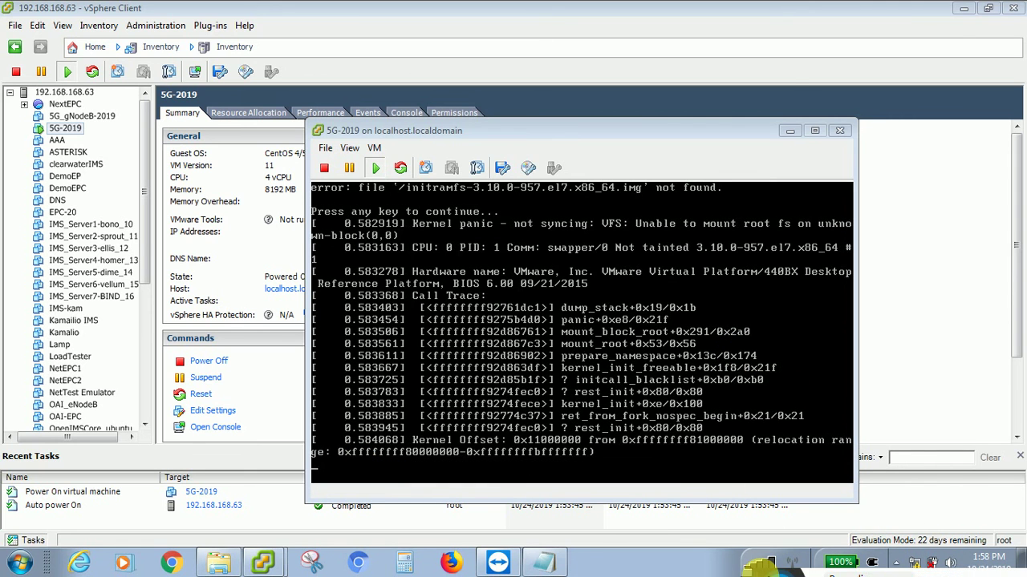
# - View the 5G-2019 console full screen, then restore it to a normal window
pyautogui.click(691, 343)
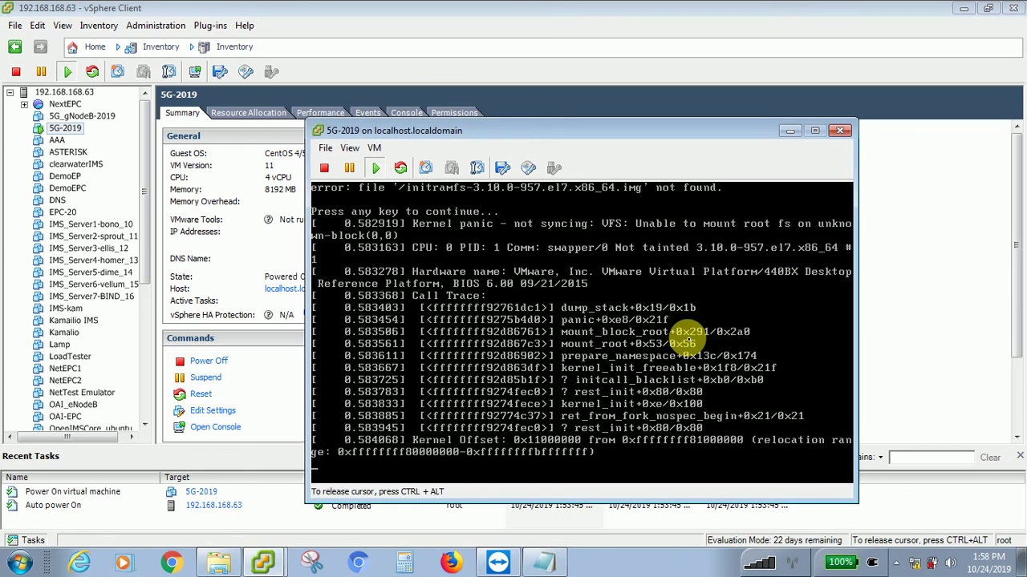
pyautogui.hotkey('ctrl', 'alt', 'Return')
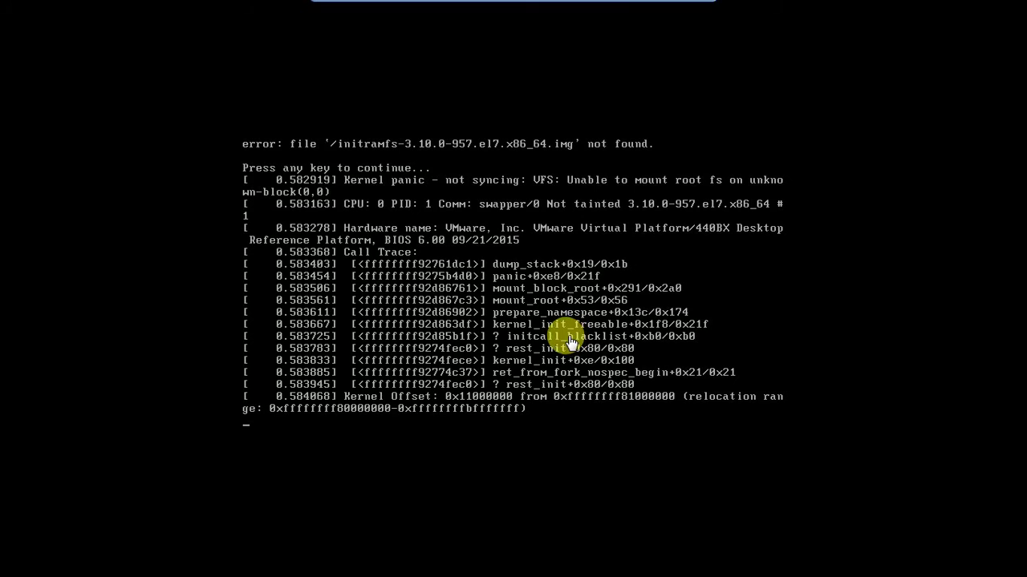
pyautogui.moveTo(627, 9)
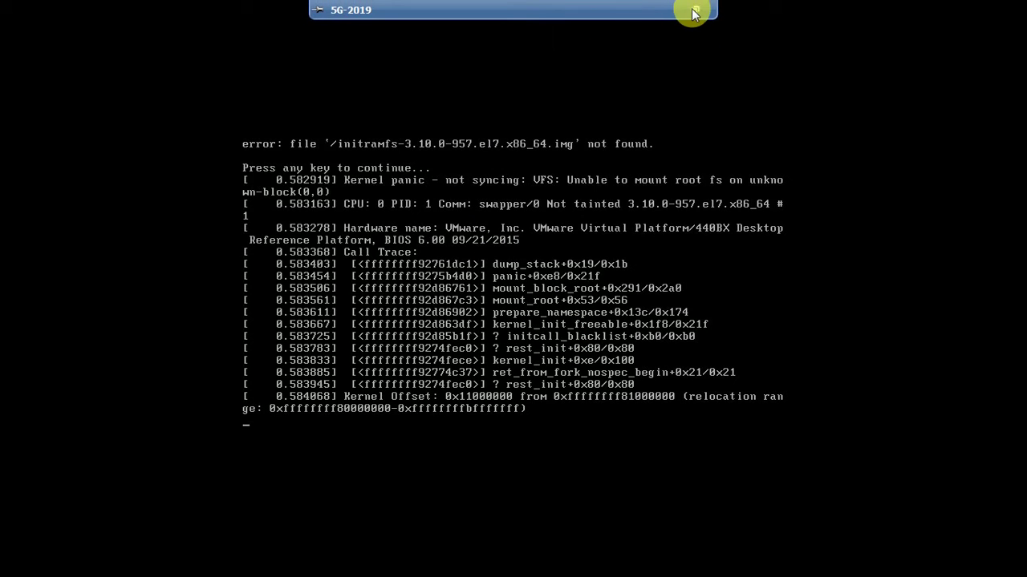
pyautogui.click(695, 10)
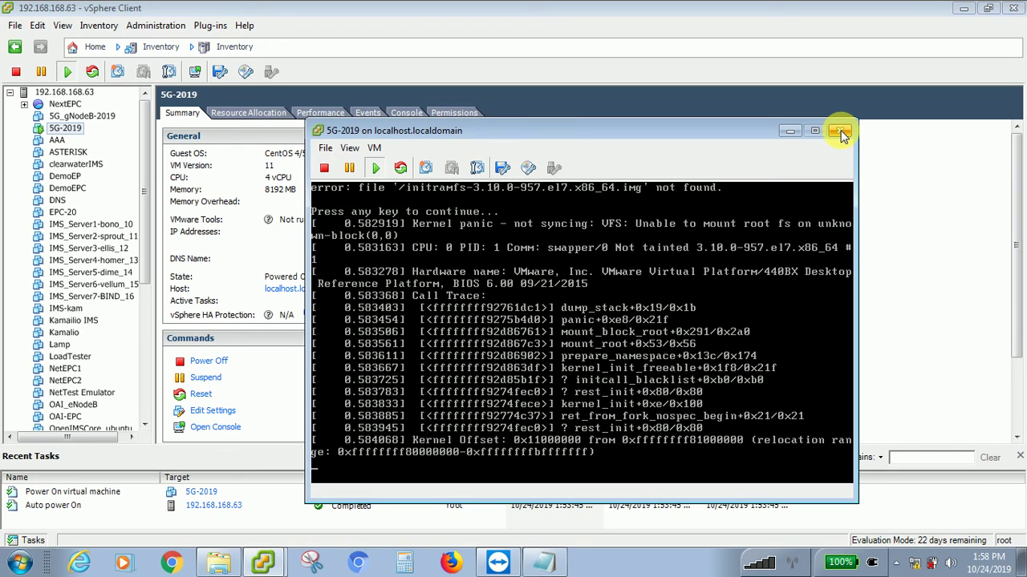
# - Power off 5G-2019, confirming with Yes, and close its console
pyautogui.click(324, 169)
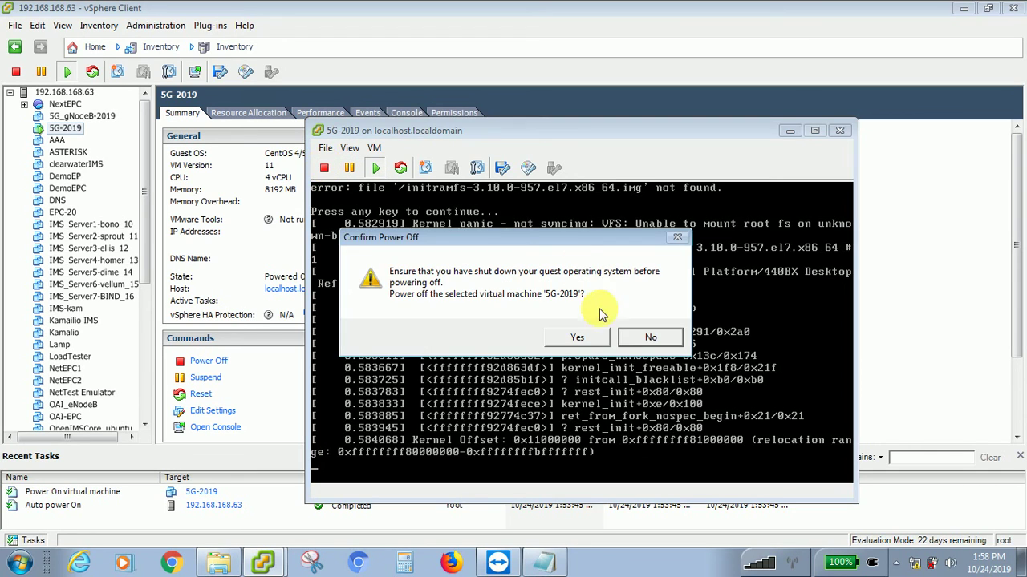
pyautogui.click(583, 353)
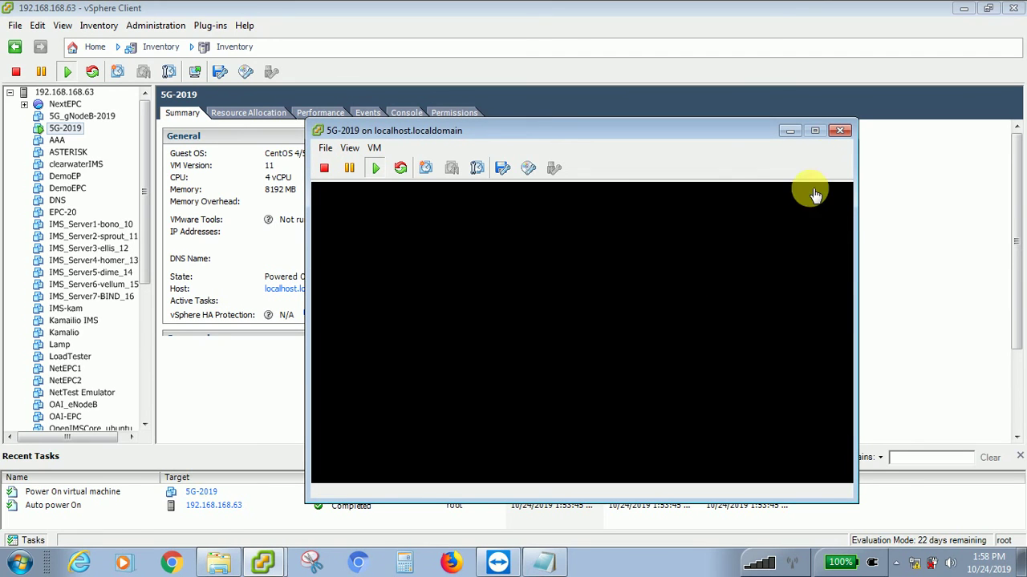
pyautogui.click(841, 134)
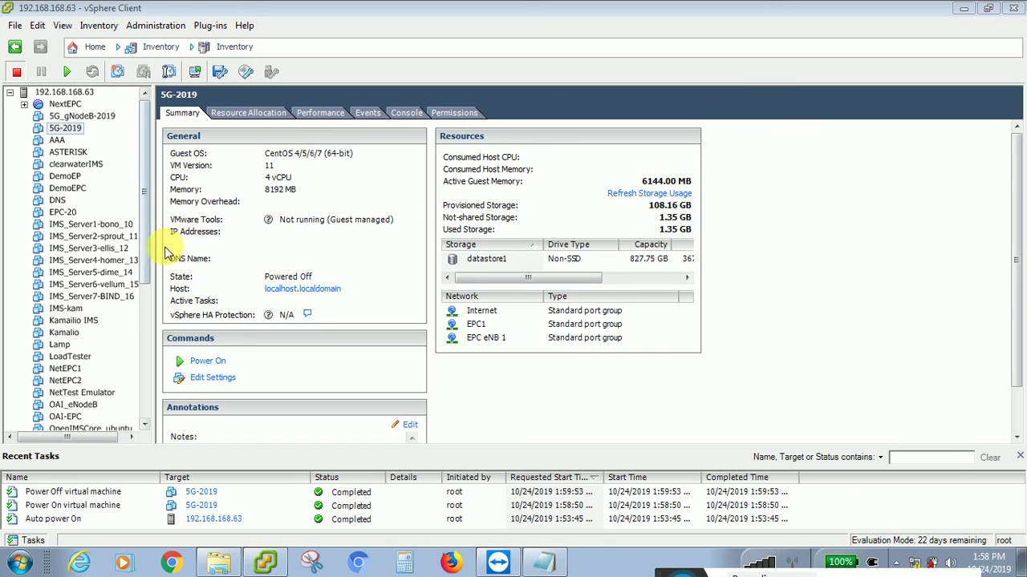
# - Mount datastore1's CentOS 7.6 ISO in 5G-2019's CD/DVD drive 1 and apply the settings
pyautogui.click(205, 380)
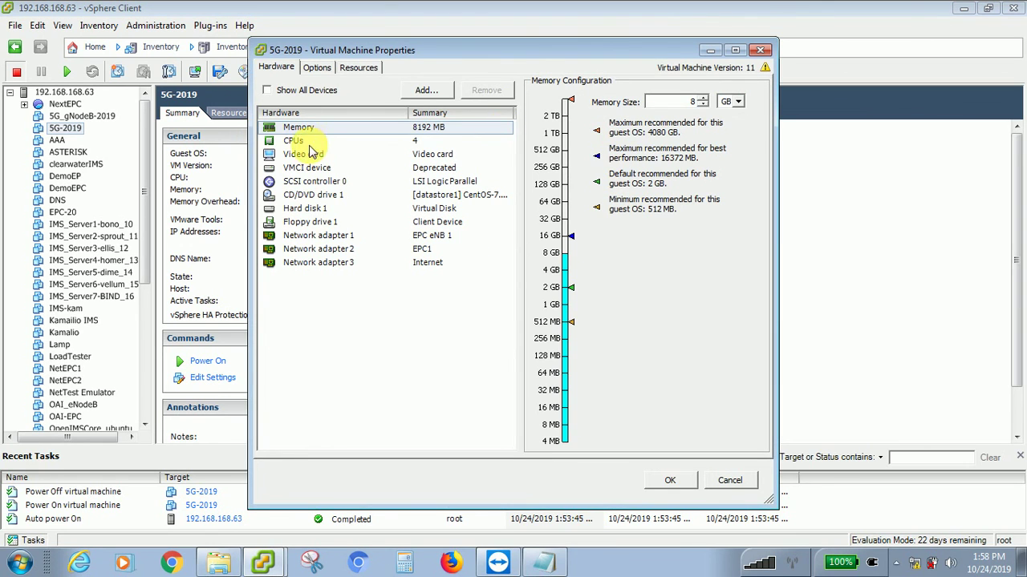
pyautogui.click(285, 195)
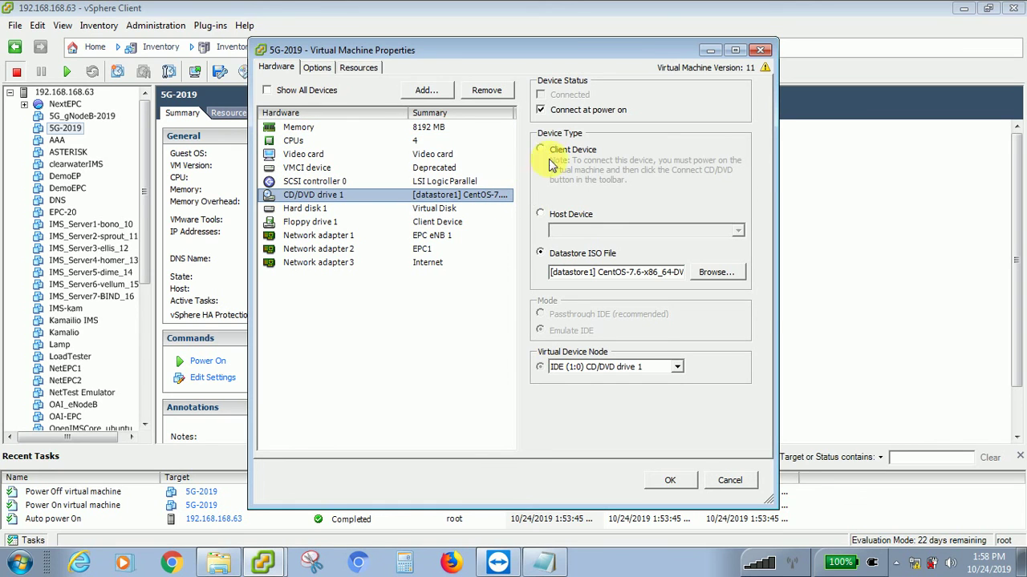
pyautogui.click(709, 274)
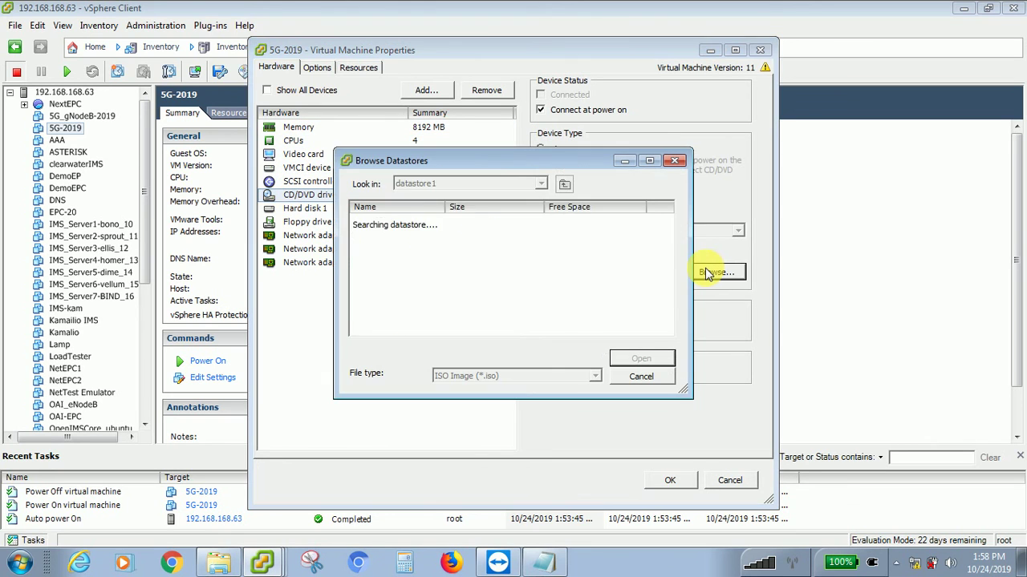
pyautogui.scroll(-3, 437, 312)
pyautogui.scroll(-3, 449, 317)
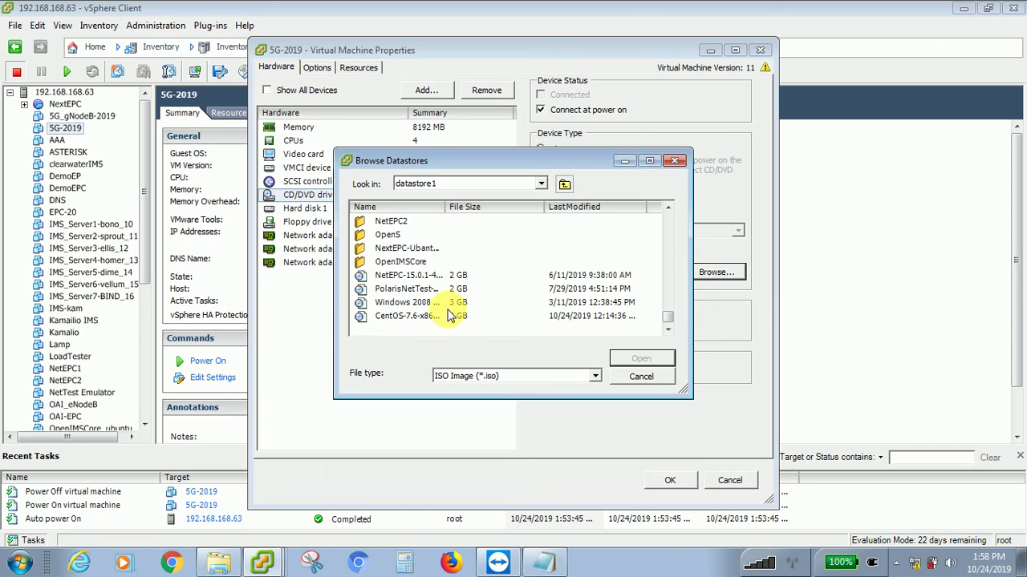
pyautogui.click(417, 316)
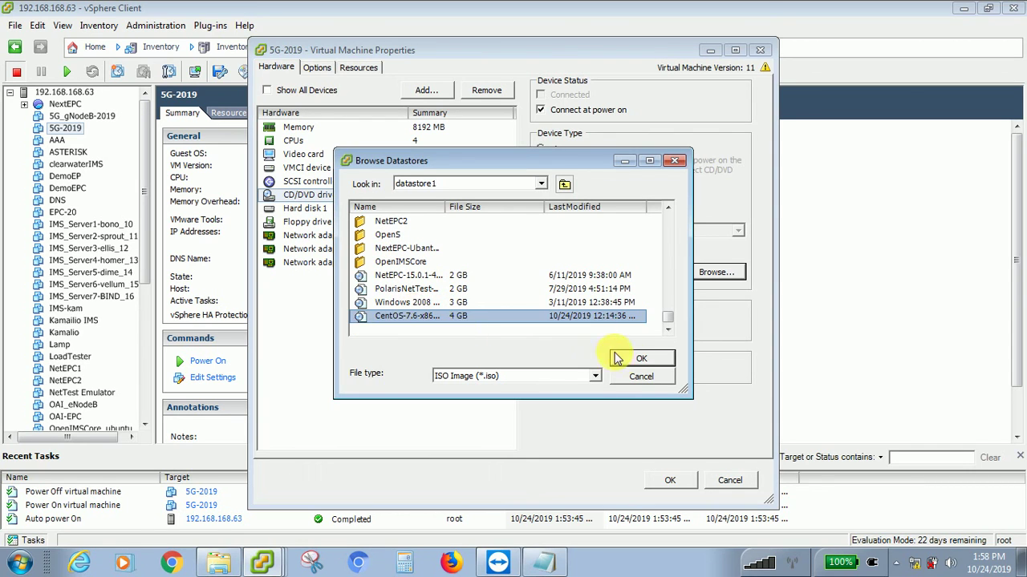
pyautogui.click(634, 359)
pyautogui.click(670, 480)
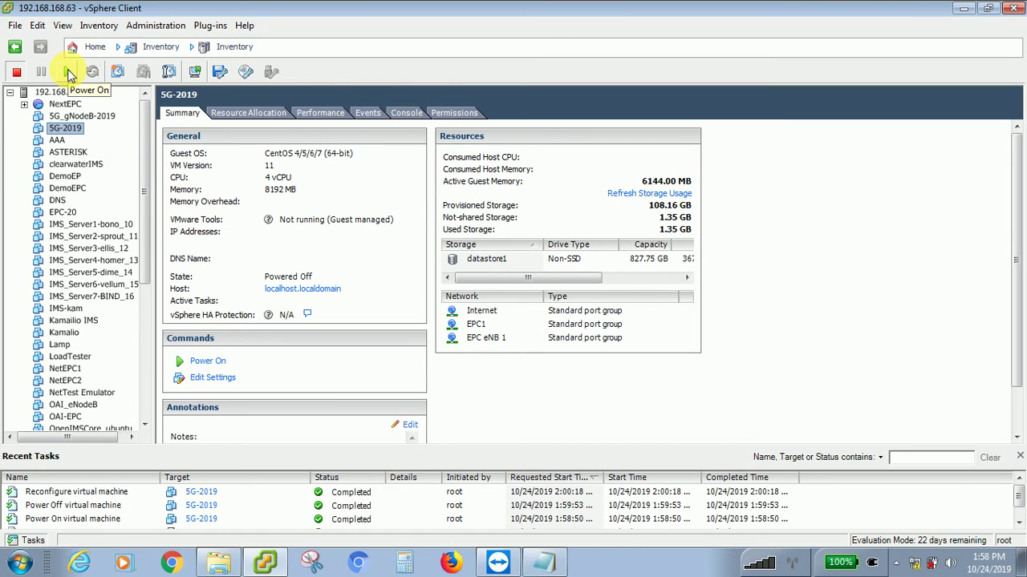
# - Power on 5G-2019 and open its console
pyautogui.click(69, 73)
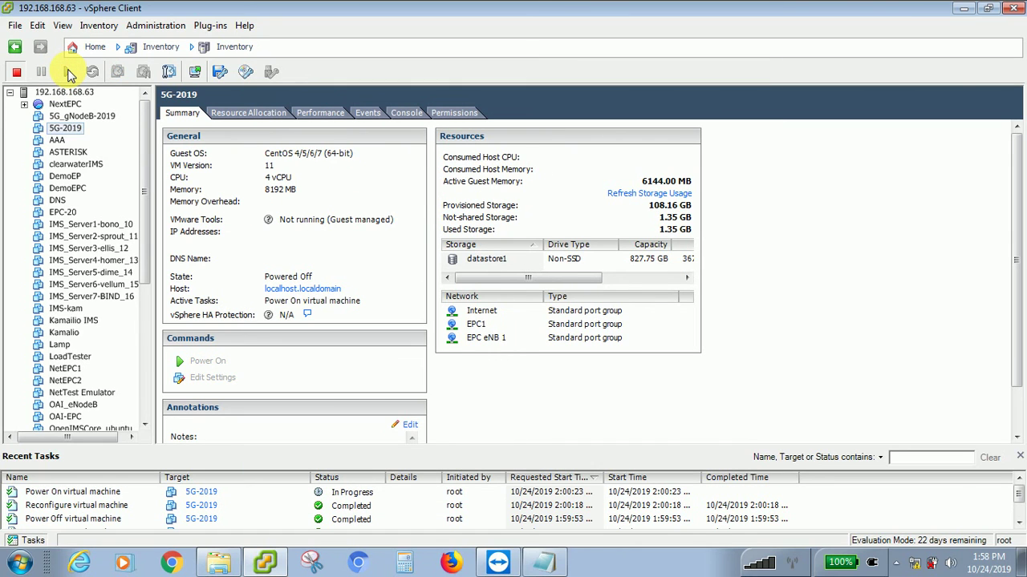
pyautogui.rightClick(78, 129)
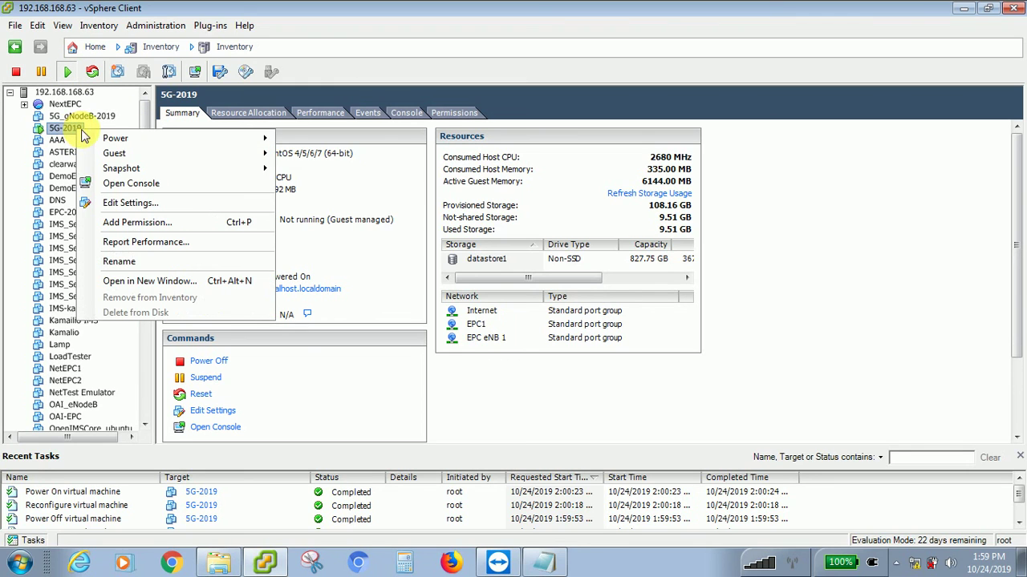
pyautogui.click(125, 181)
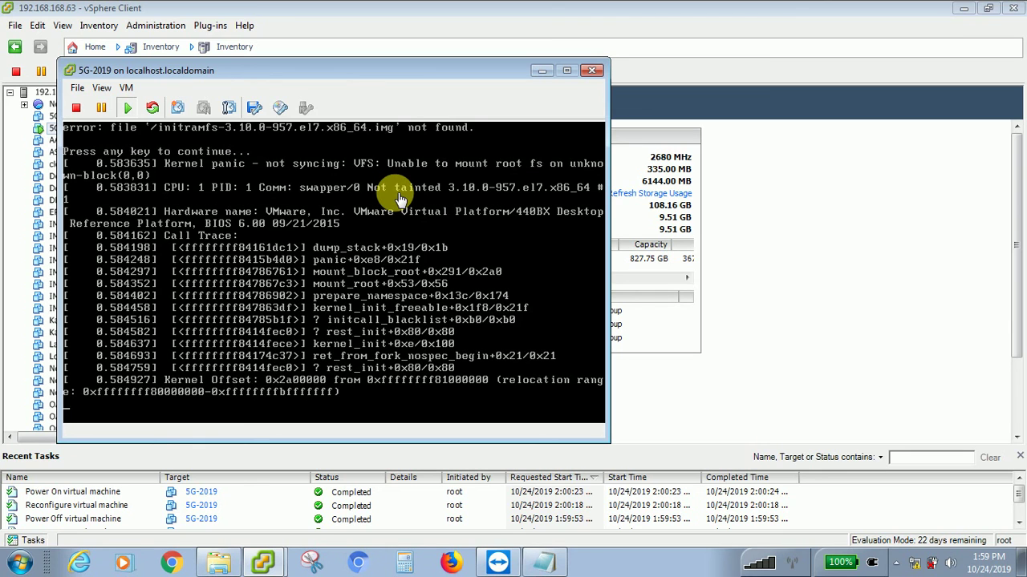
# - View the console full screen, still showing the kernel panic, then minimize it
pyautogui.click(382, 223)
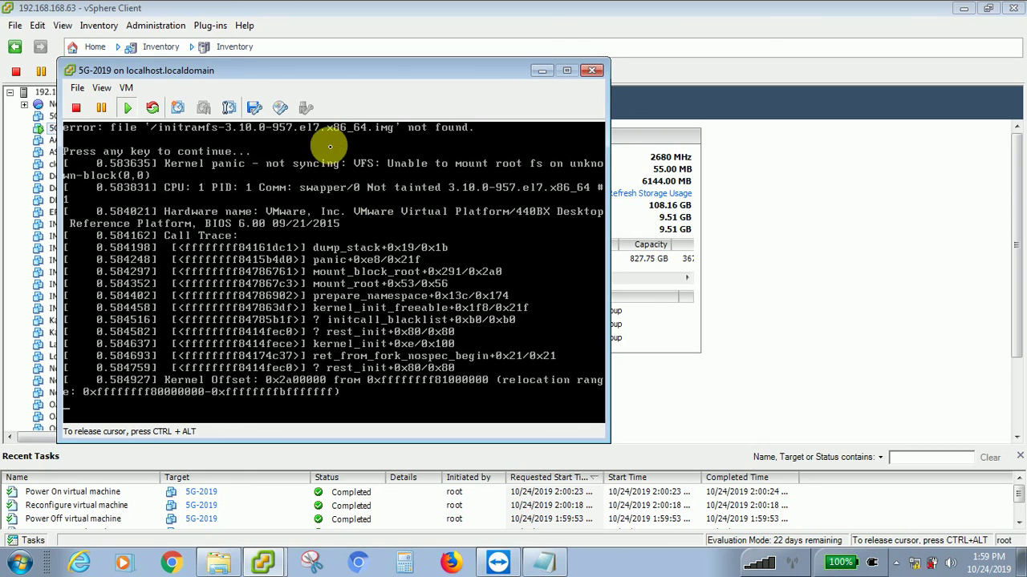
pyautogui.hotkey('ctrl', 'alt', 'Return')
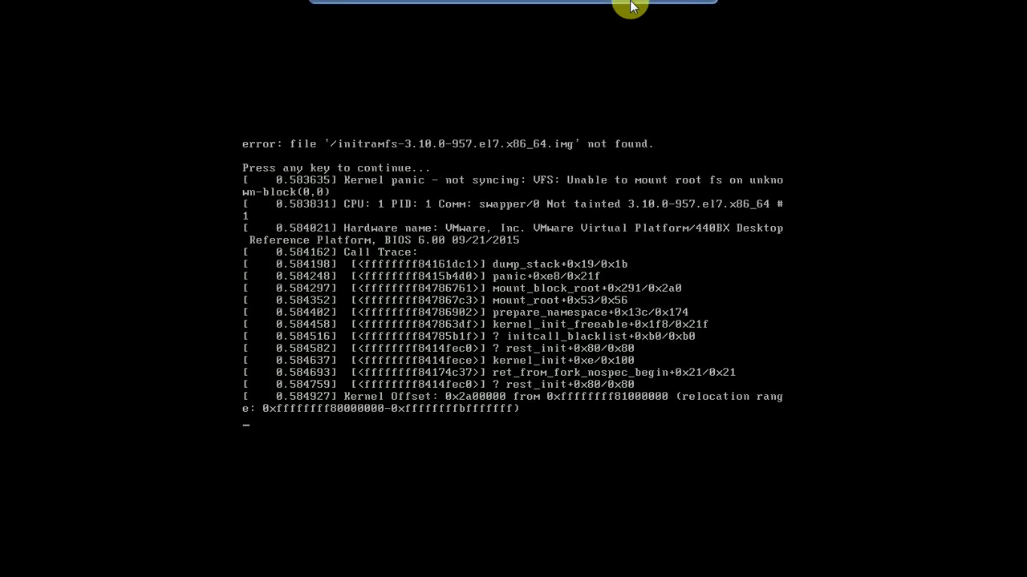
pyautogui.click(687, 10)
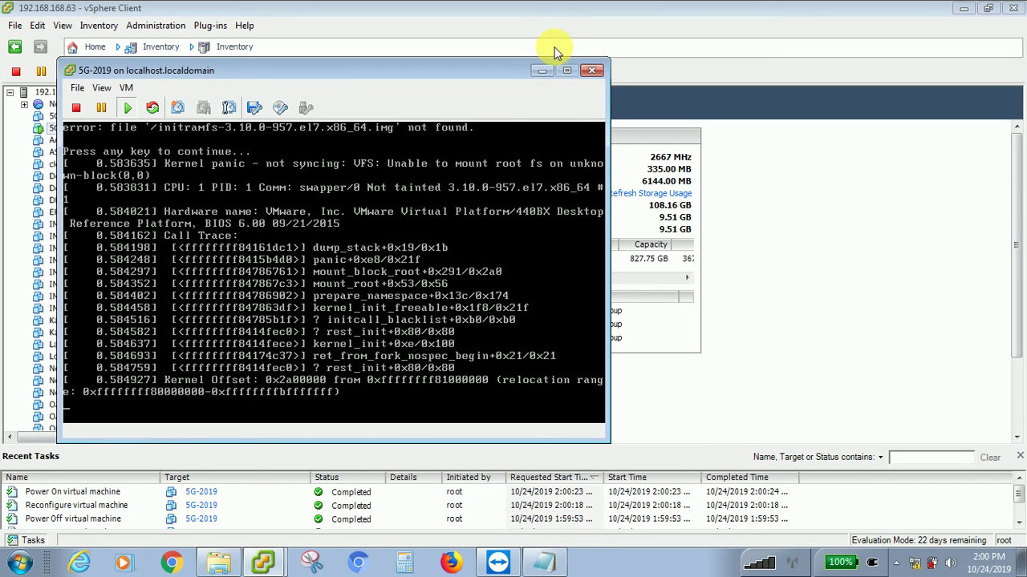
pyautogui.click(539, 71)
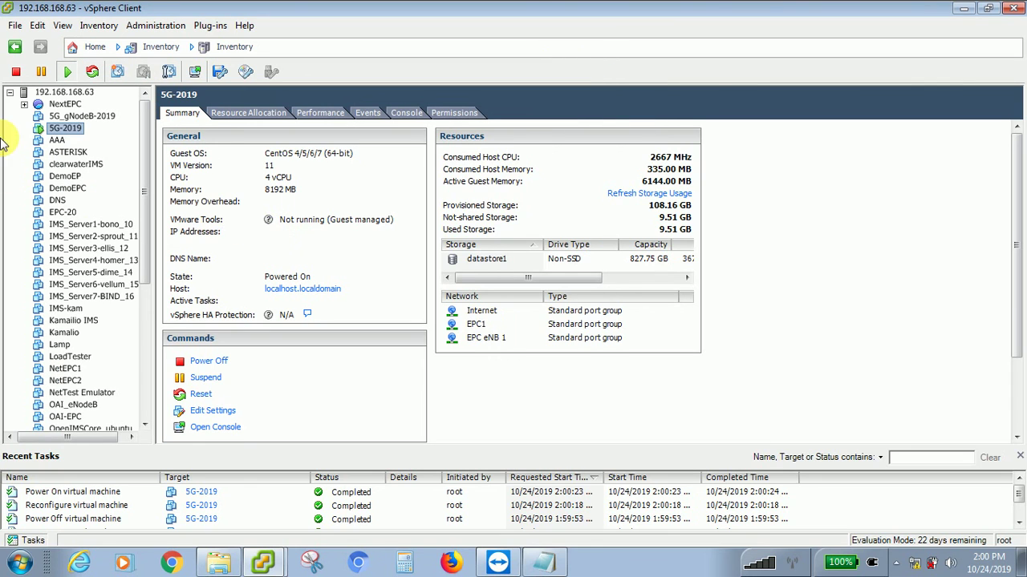
# - Review 5G_gNodeB-2019's hardware settings, including the CentOS ISO CD/DVD drive, and save with OK
pyautogui.click(73, 118)
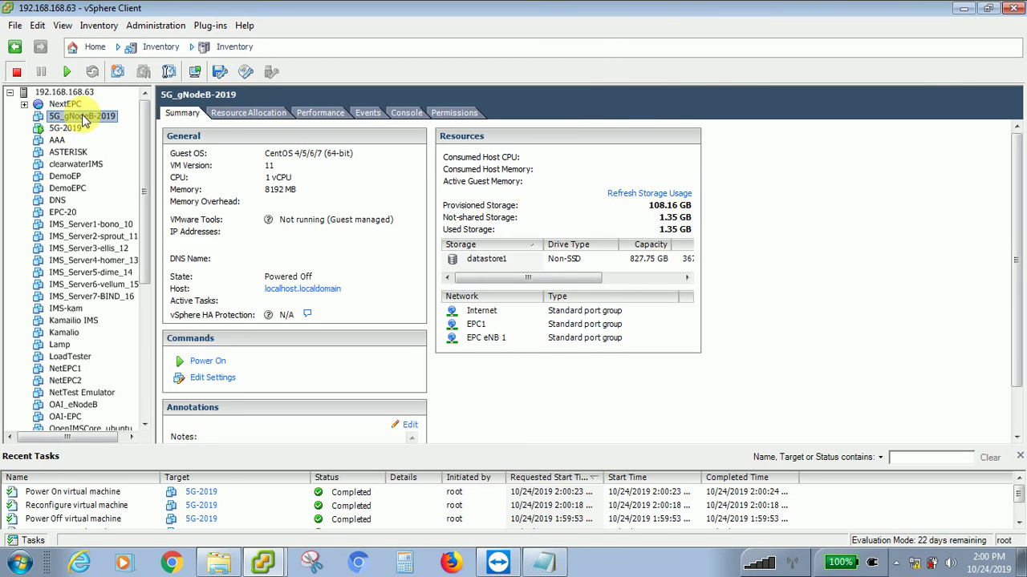
pyautogui.rightClick(83, 118)
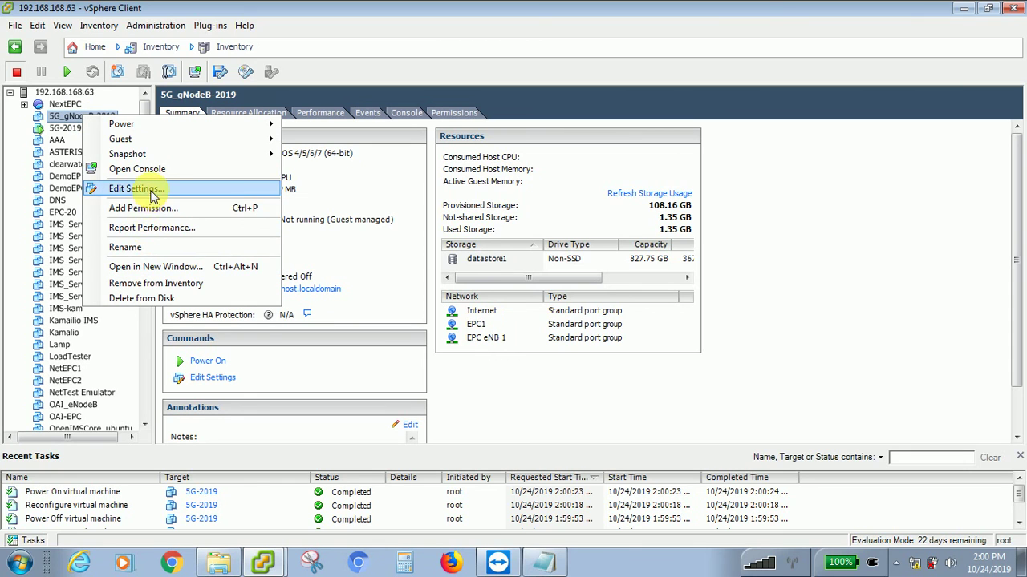
pyautogui.click(141, 190)
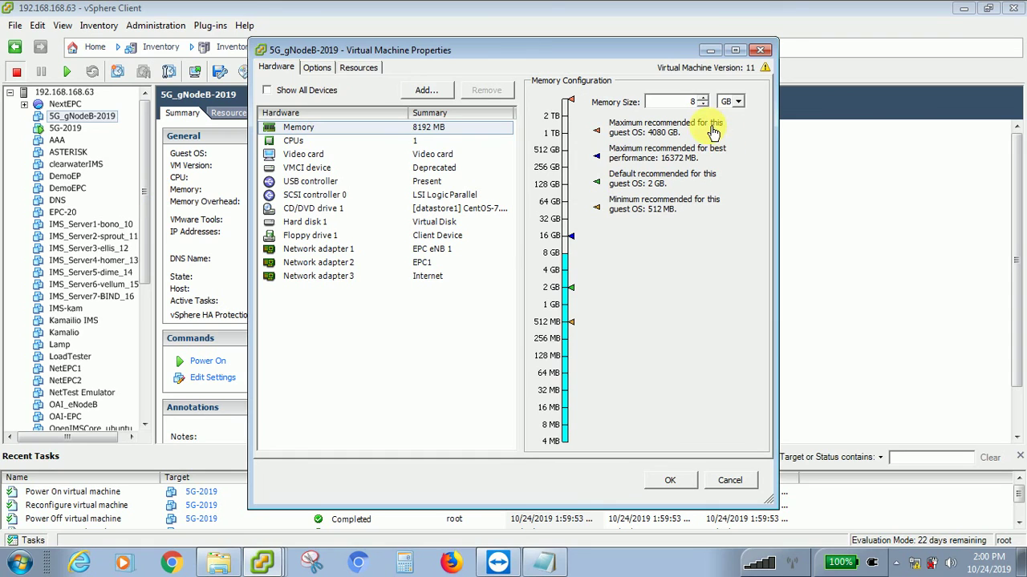
pyautogui.click(301, 219)
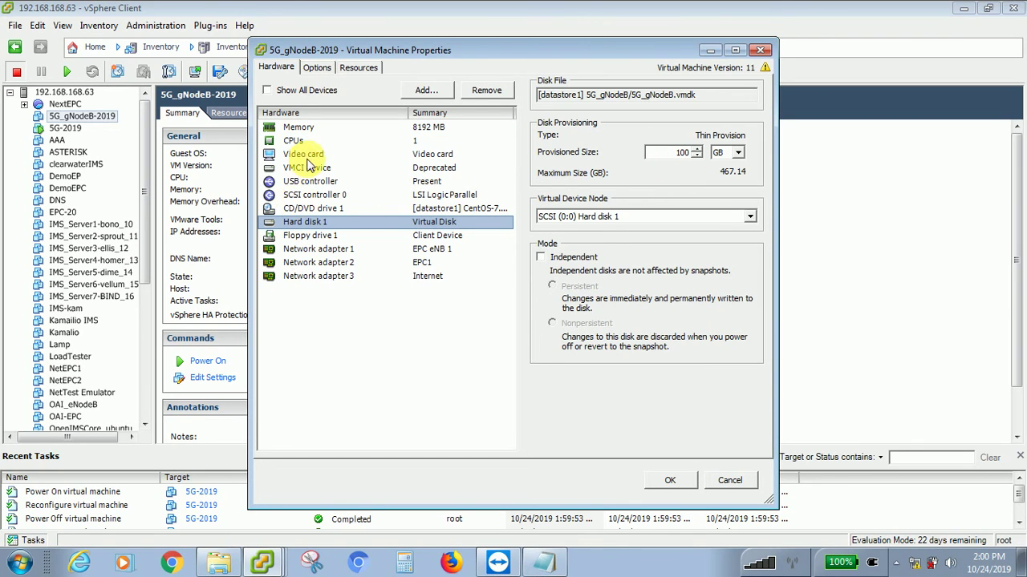
pyautogui.click(297, 196)
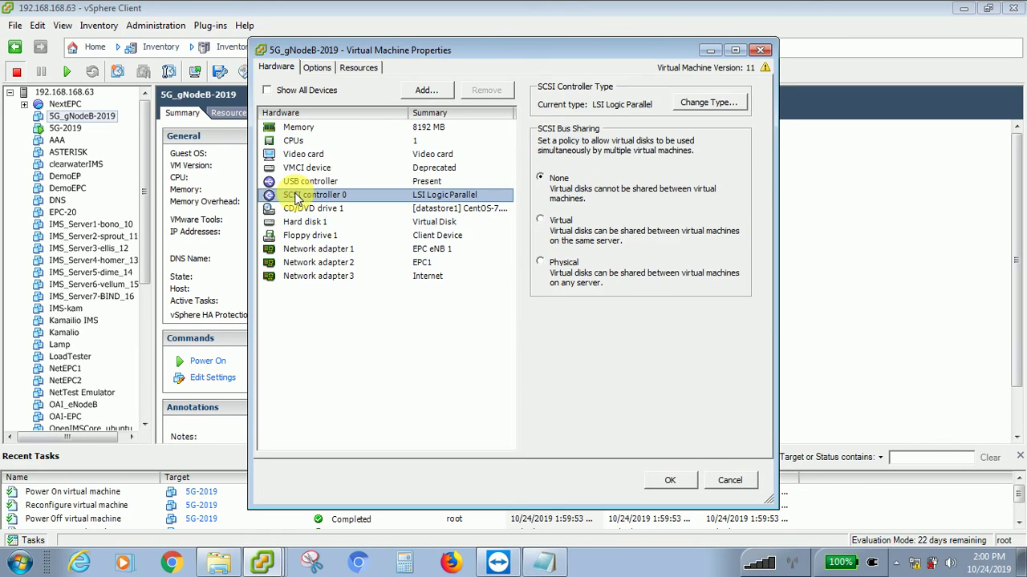
pyautogui.click(300, 154)
pyautogui.click(303, 141)
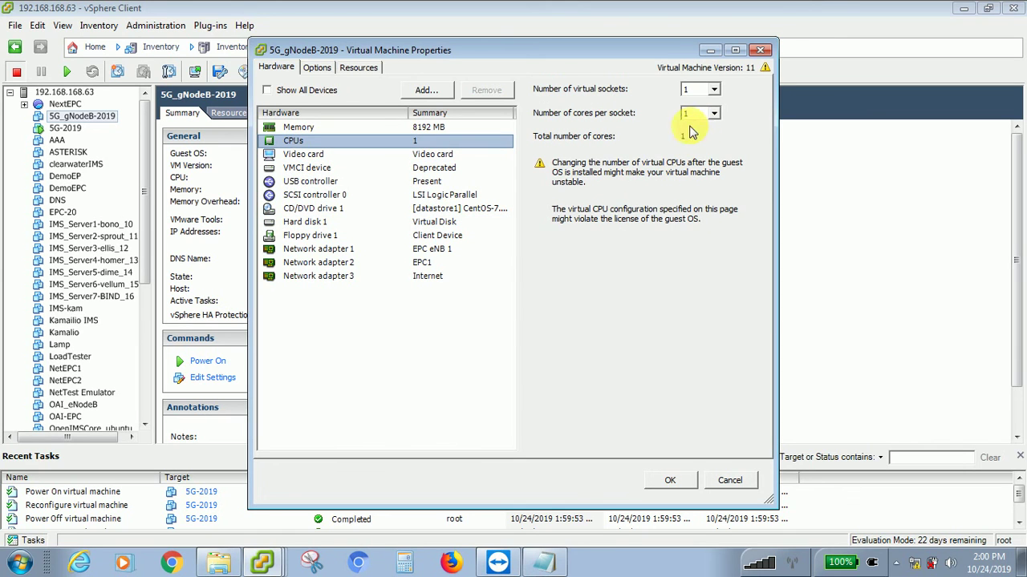
pyautogui.click(308, 131)
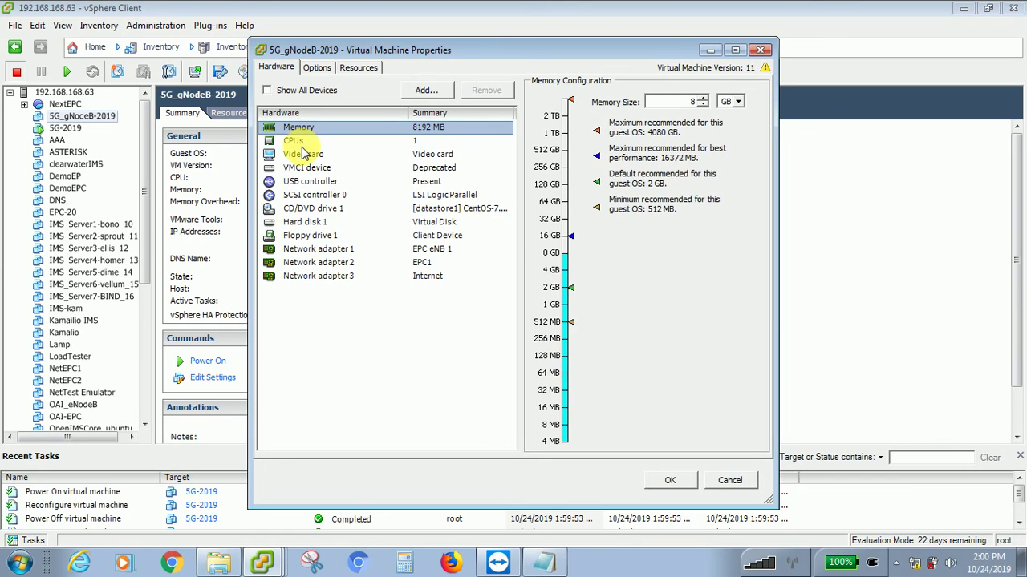
pyautogui.click(299, 142)
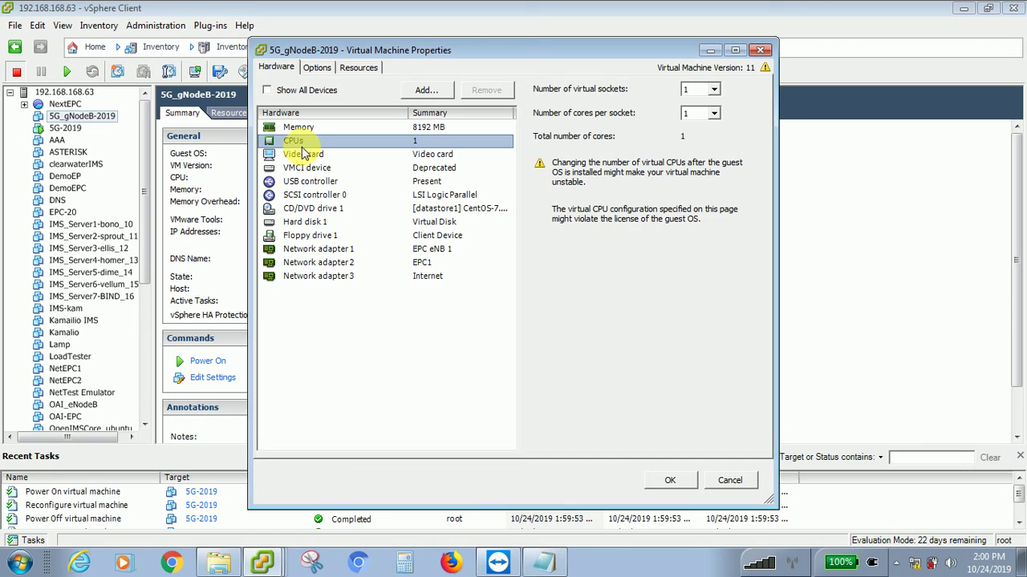
pyautogui.click(313, 208)
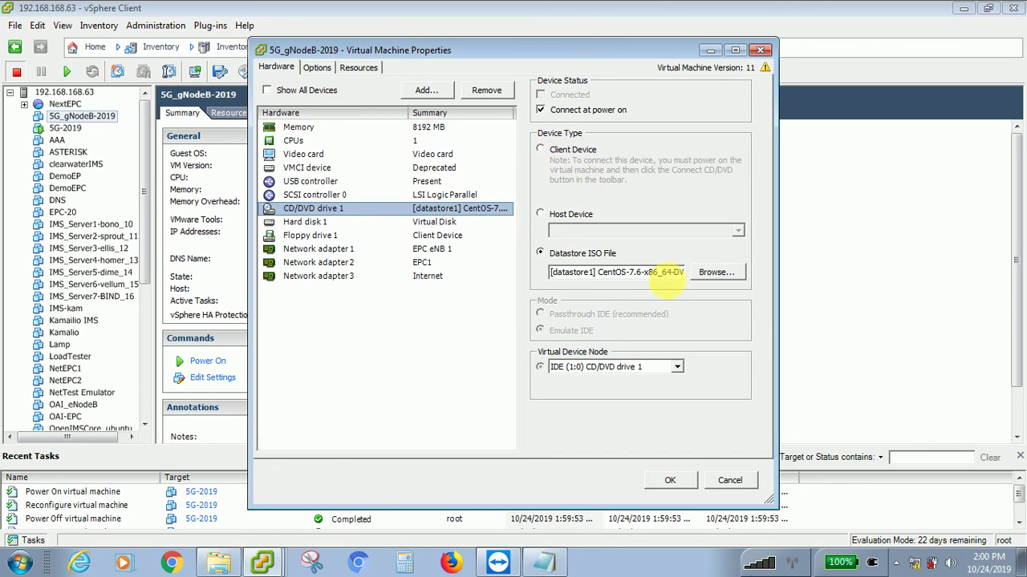
pyautogui.click(669, 480)
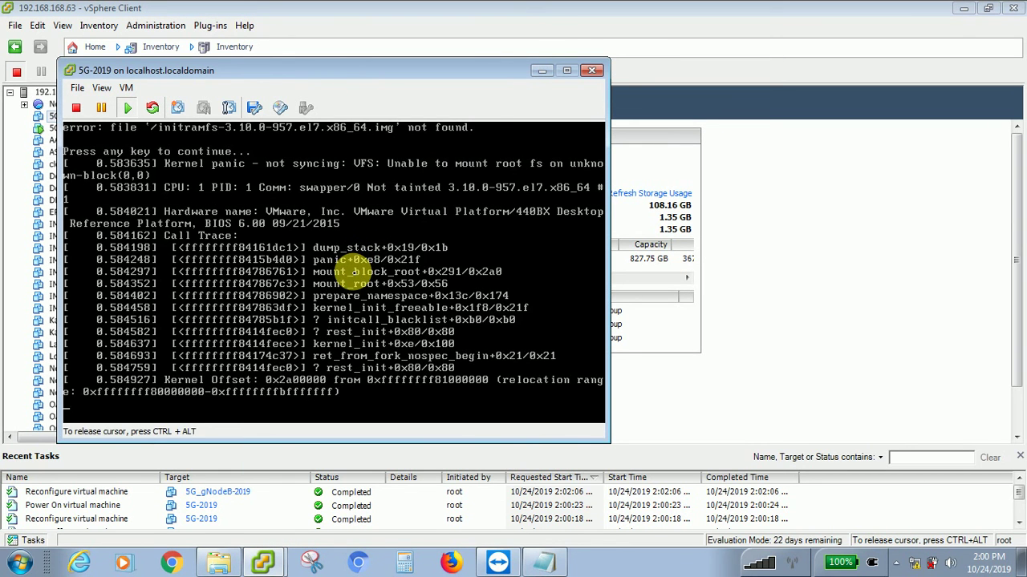
# - Minimize the 5G-2019 console and power on 5G_gNodeB-2019
pyautogui.click(541, 71)
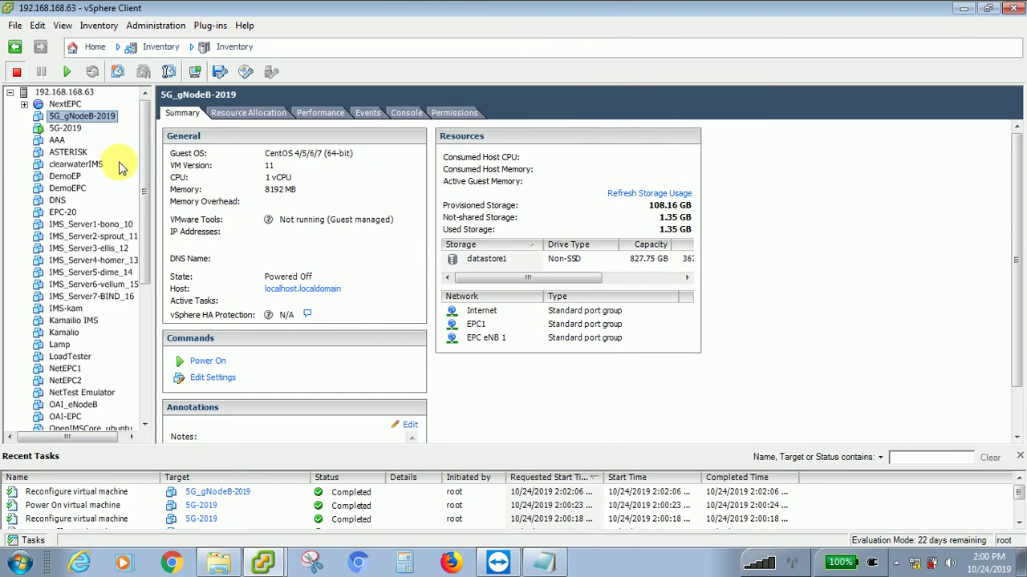
pyautogui.rightClick(110, 118)
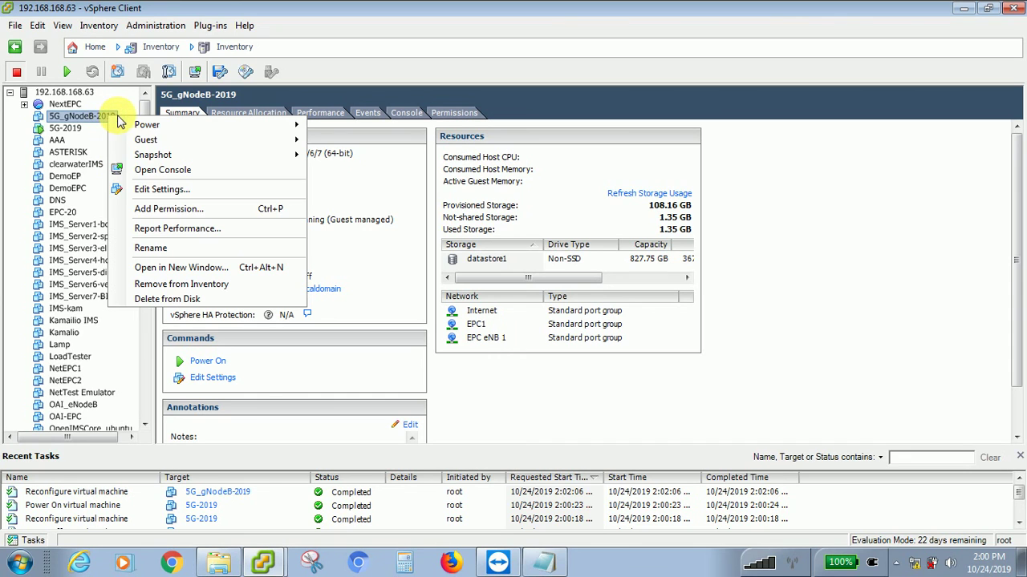
pyautogui.moveTo(137, 124)
pyautogui.click(337, 128)
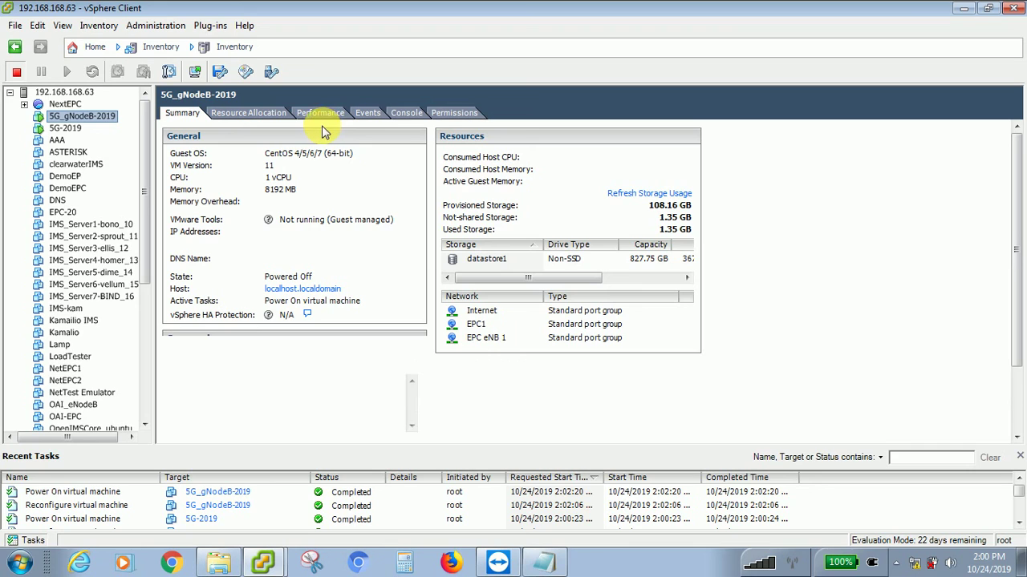
pyautogui.rightClick(94, 120)
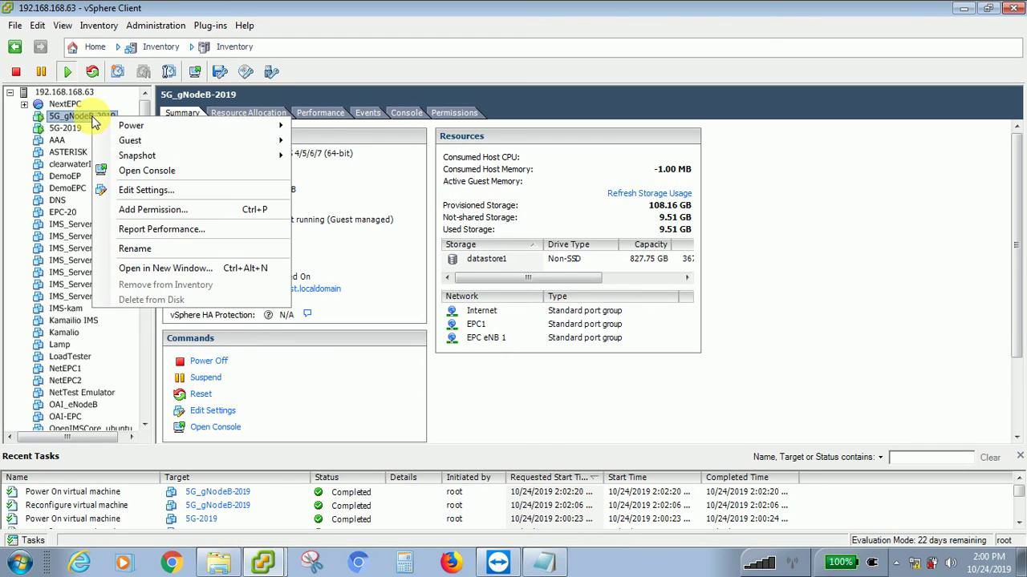
# - Open the 5G_gNodeB-2019 console, maximize it, and switch to full screen
pyautogui.click(130, 171)
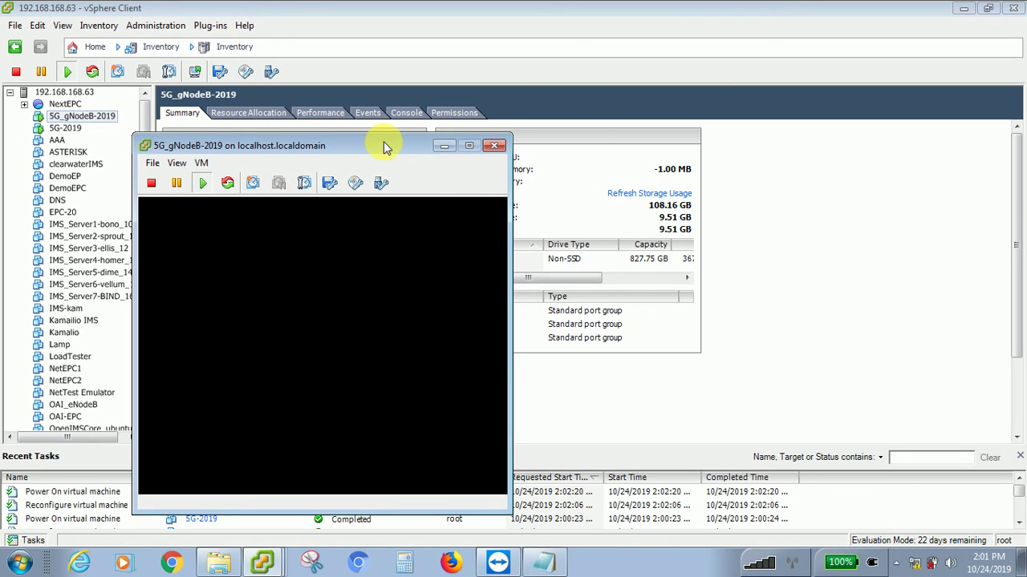
pyautogui.click(471, 148)
pyautogui.click(470, 269)
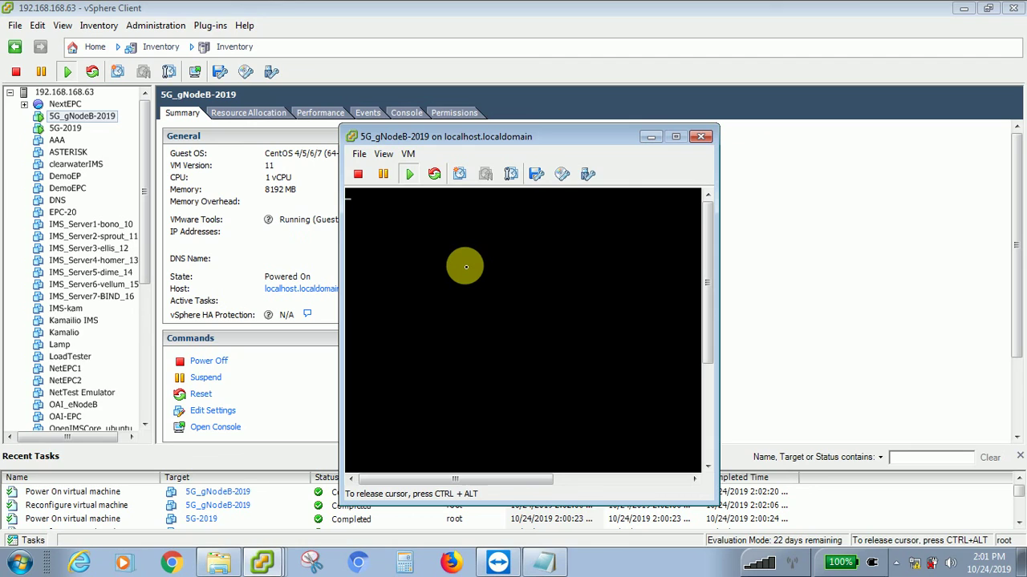
pyautogui.hotkey('ctrl', 'alt', 'Return')
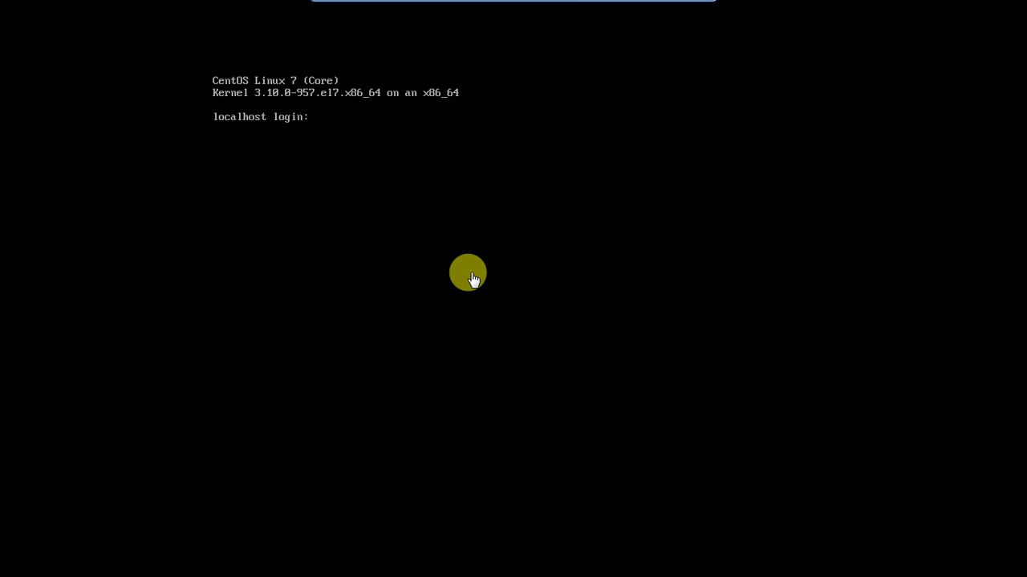
# - Log in to the CentOS guest as root, then leave full-screen mode
pyautogui.click(385, 141)
pyautogui.press('Return')
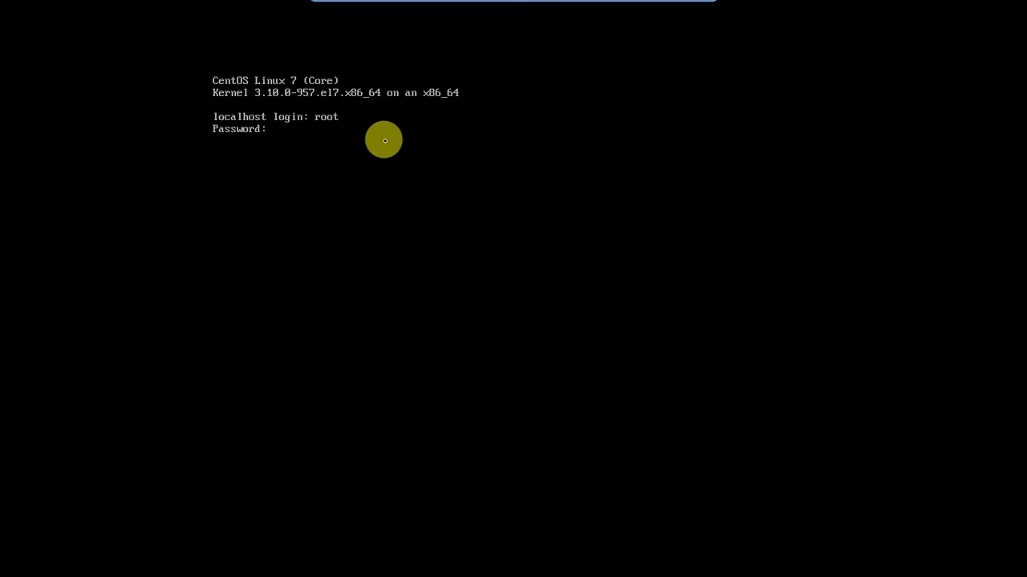
pyautogui.press('Return')
pyautogui.press('Return')
pyautogui.press('Return')
pyautogui.press('Return')
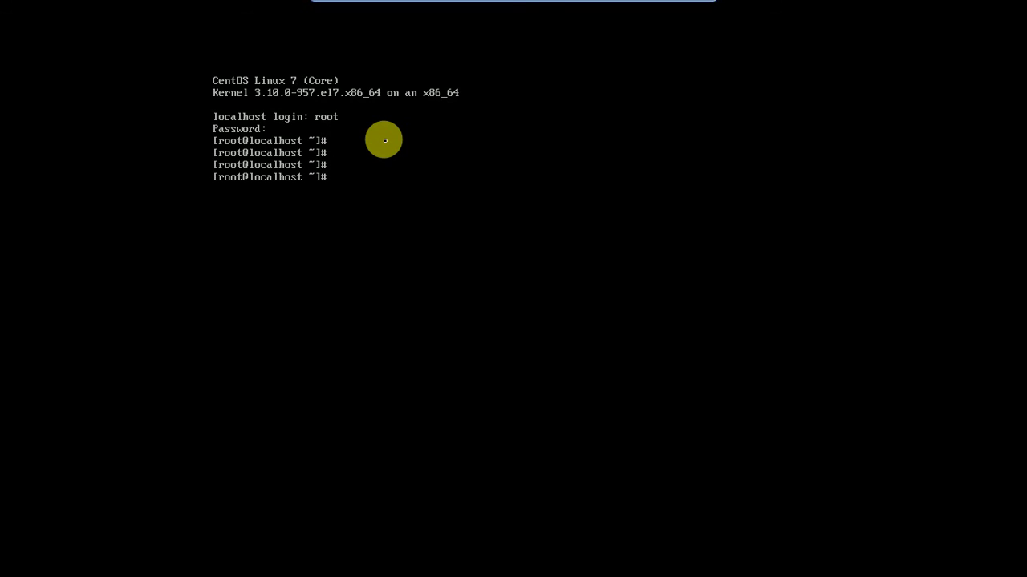
pyautogui.moveTo(497, 5)
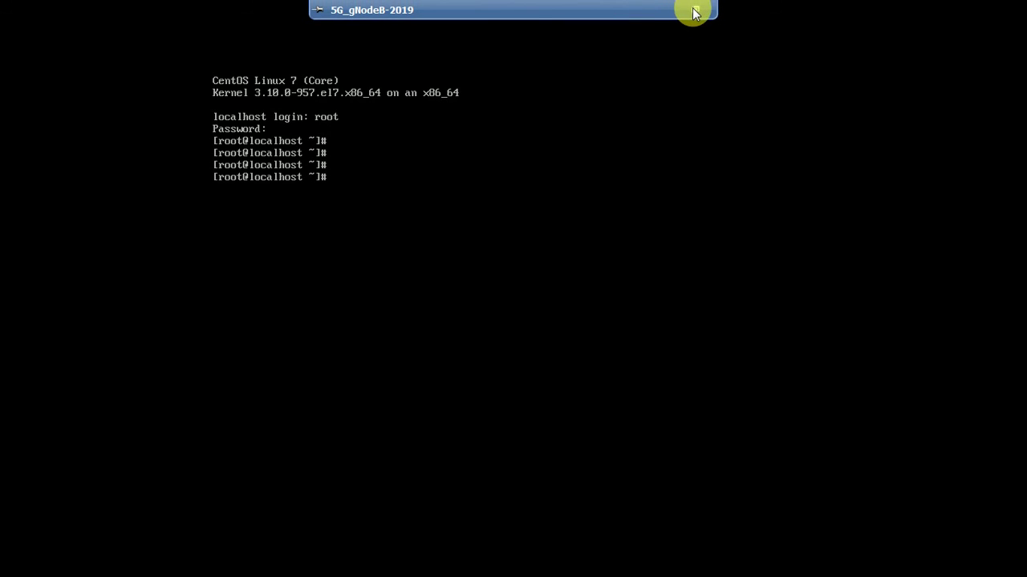
pyautogui.click(694, 10)
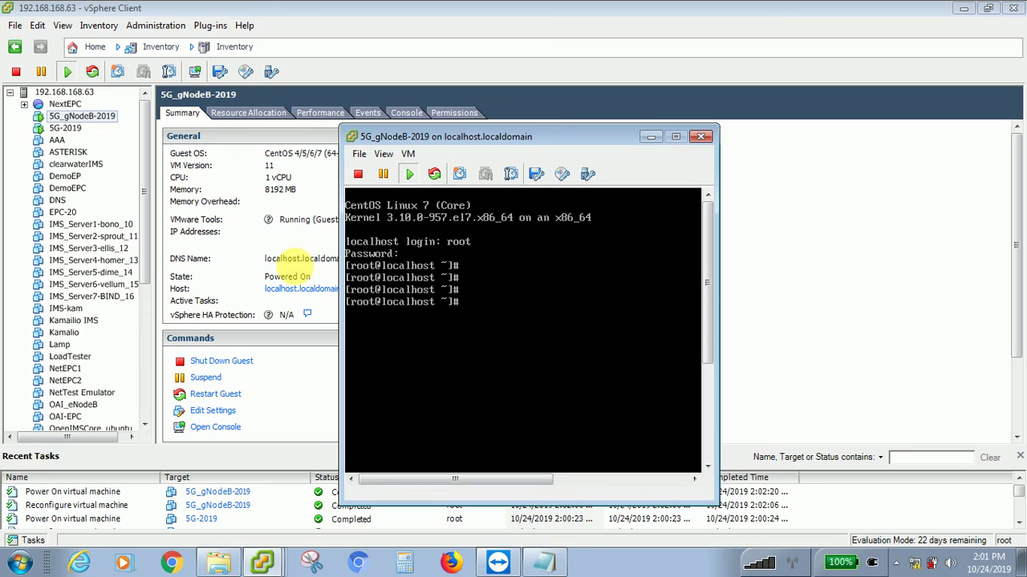
# - Select 5G-2019, check its console's kernel panic, then close the console
pyautogui.click(85, 141)
pyautogui.click(73, 130)
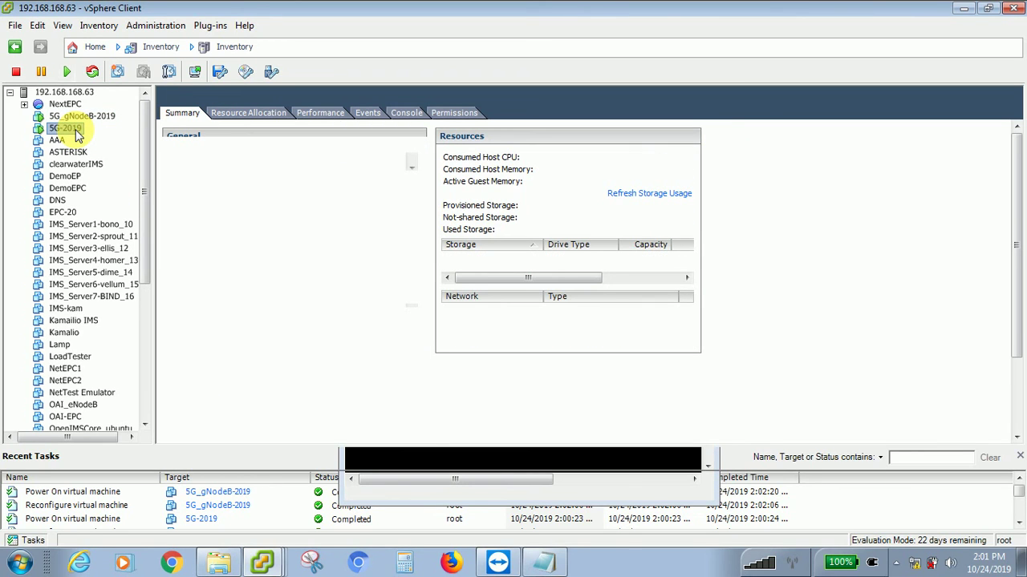
pyautogui.rightClick(73, 131)
pyautogui.press('Escape')
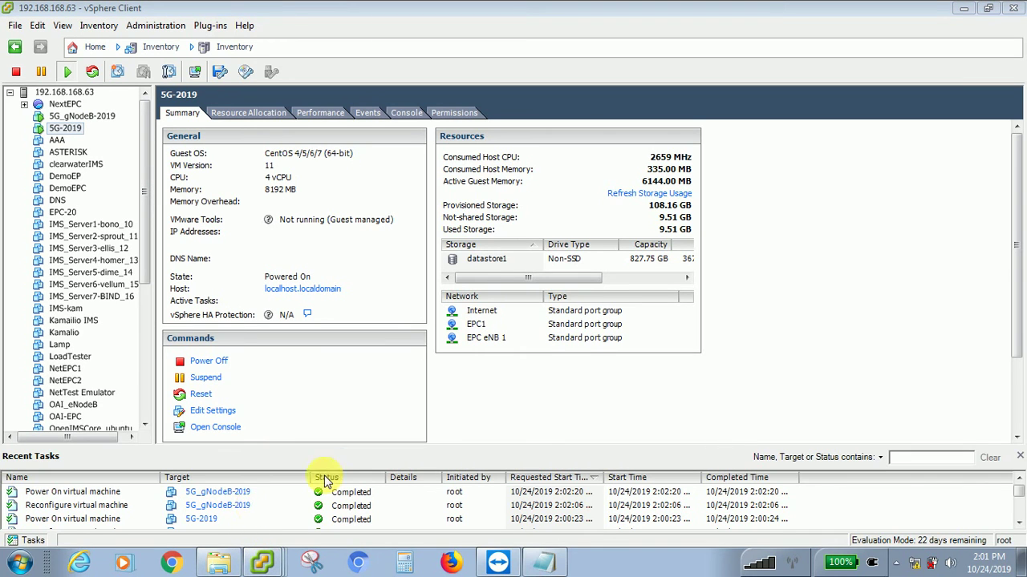
pyautogui.hotkey('ctrl', 'alt')
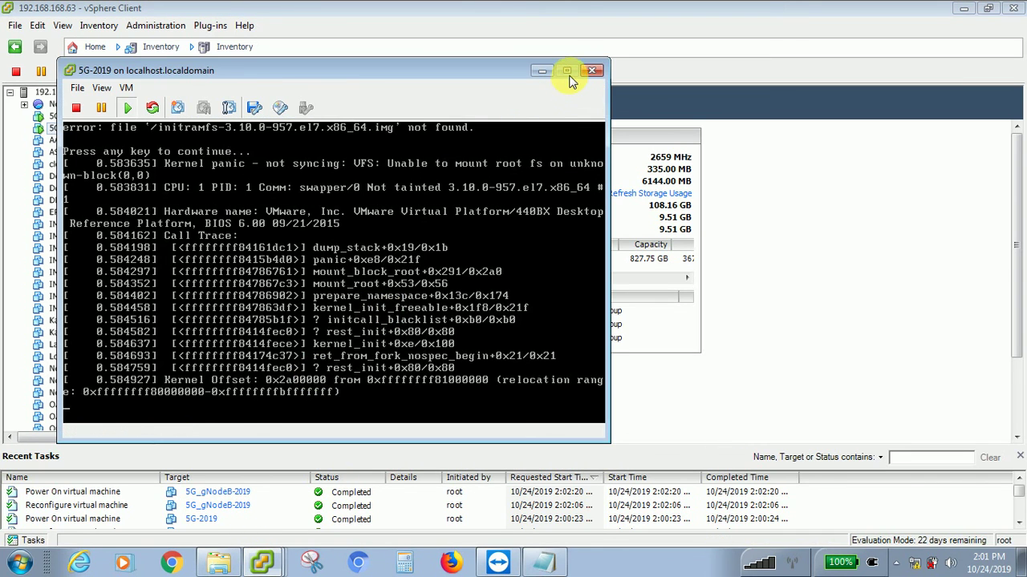
pyautogui.click(394, 188)
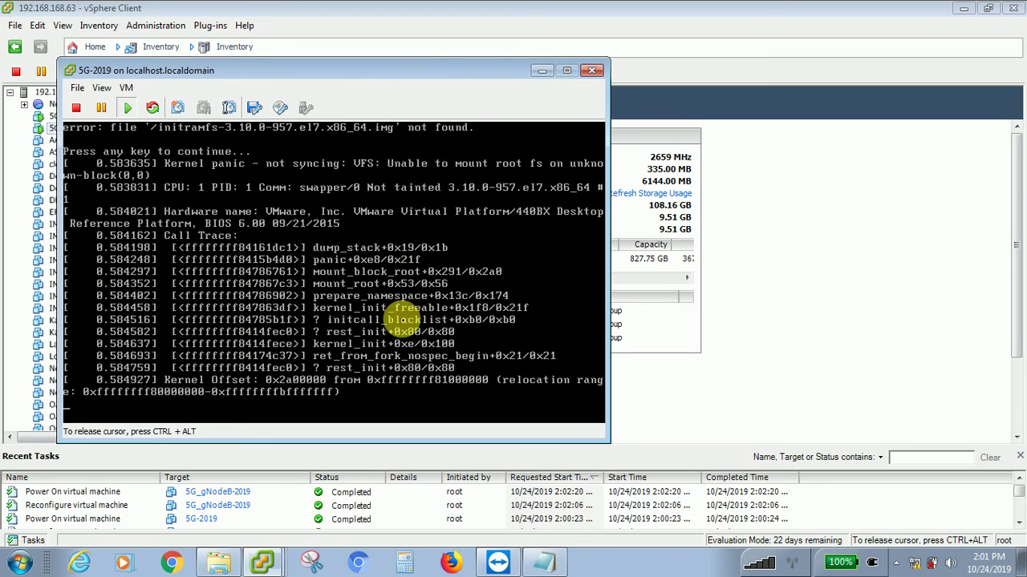
pyautogui.hotkey('ctrl', 'alt')
pyautogui.click(591, 70)
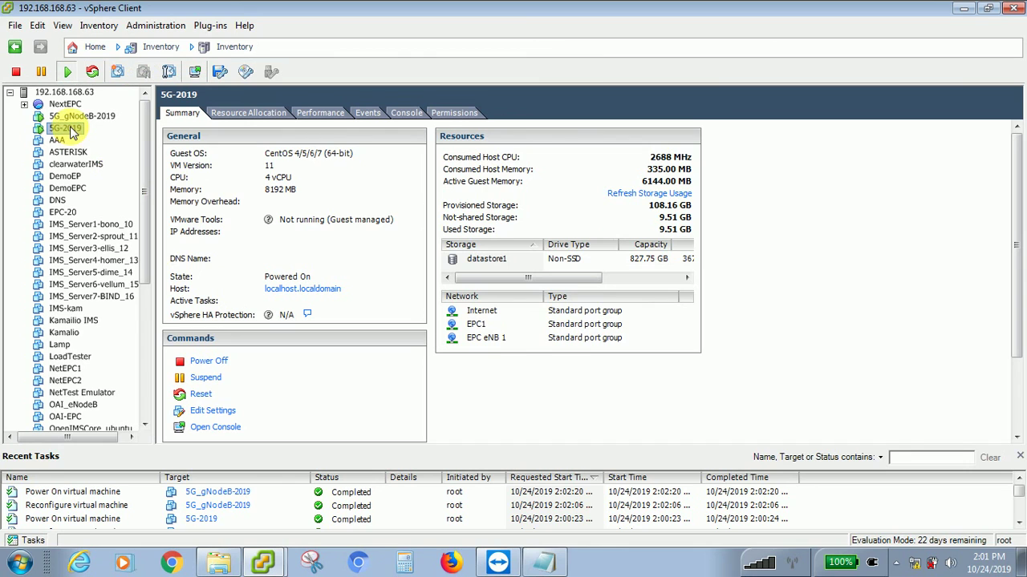
# - Power off 5G-2019 from its Power menu, confirming with Yes
pyautogui.rightClick(70, 132)
pyautogui.moveTo(108, 133)
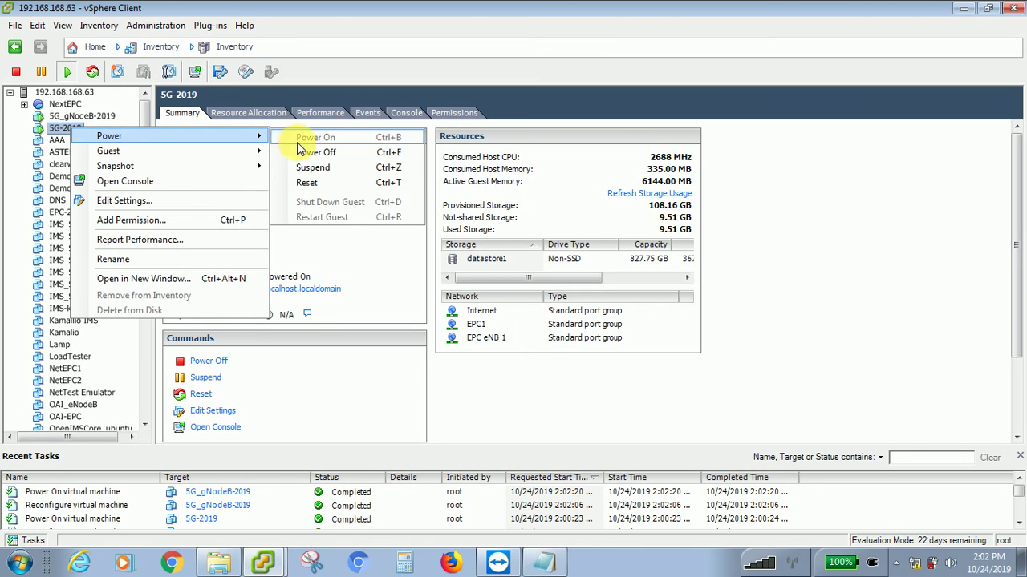
pyautogui.click(305, 154)
pyautogui.click(571, 336)
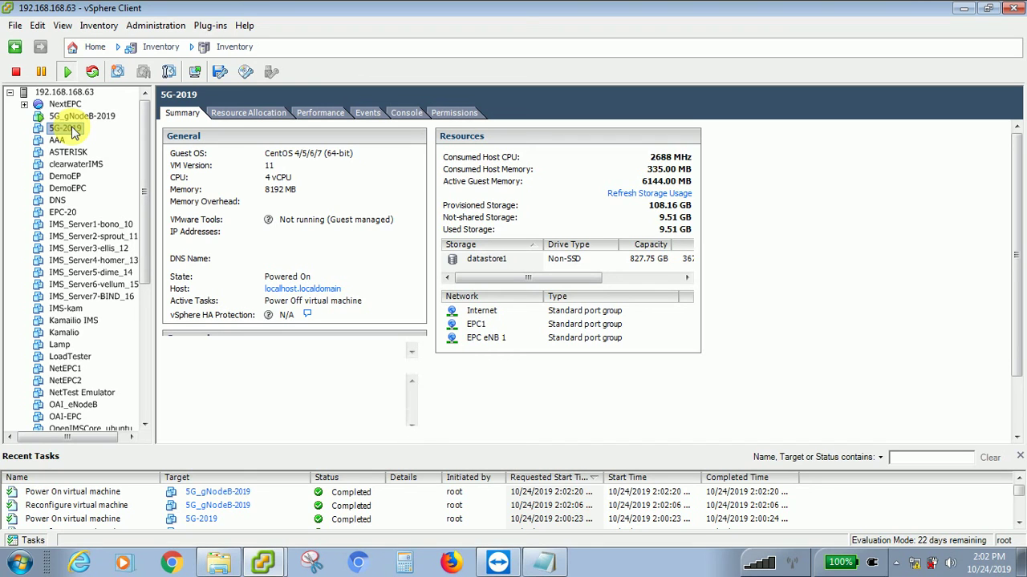
pyautogui.rightClick(36, 128)
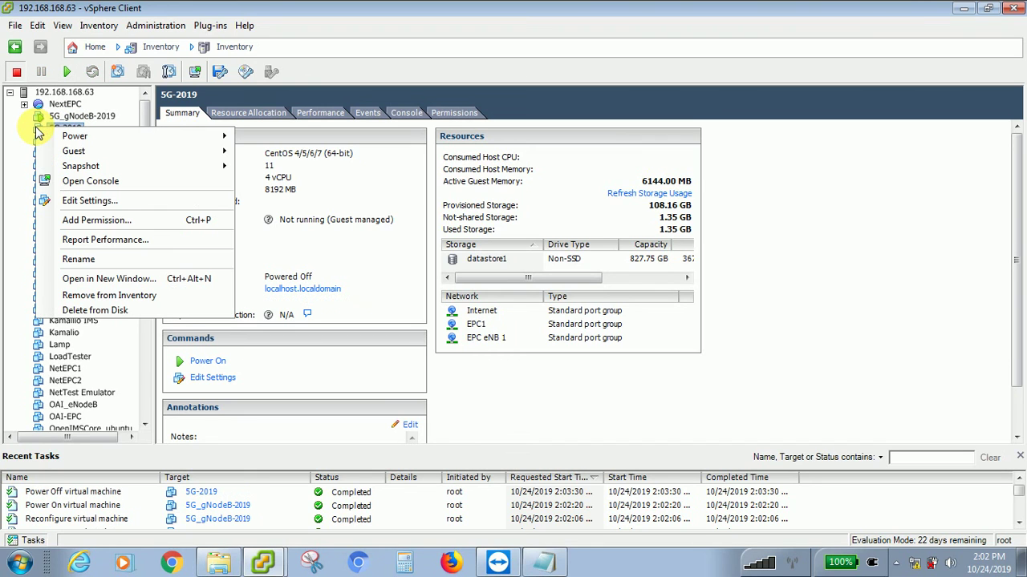
pyautogui.press('Escape')
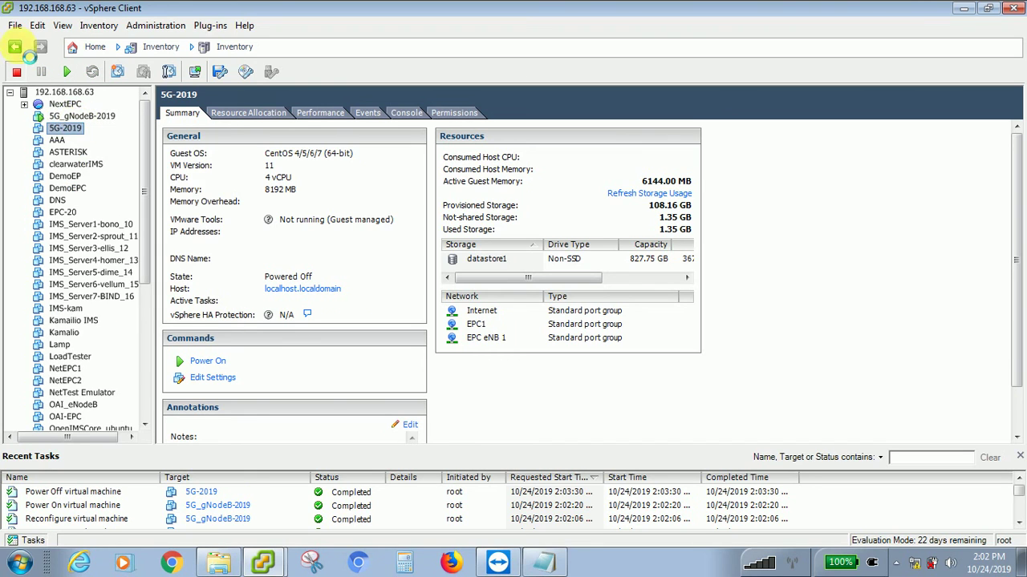
# - Inspect 5G-2019's hardware items from CPU to network adapter 1, then close properties unsaved
pyautogui.click(15, 47)
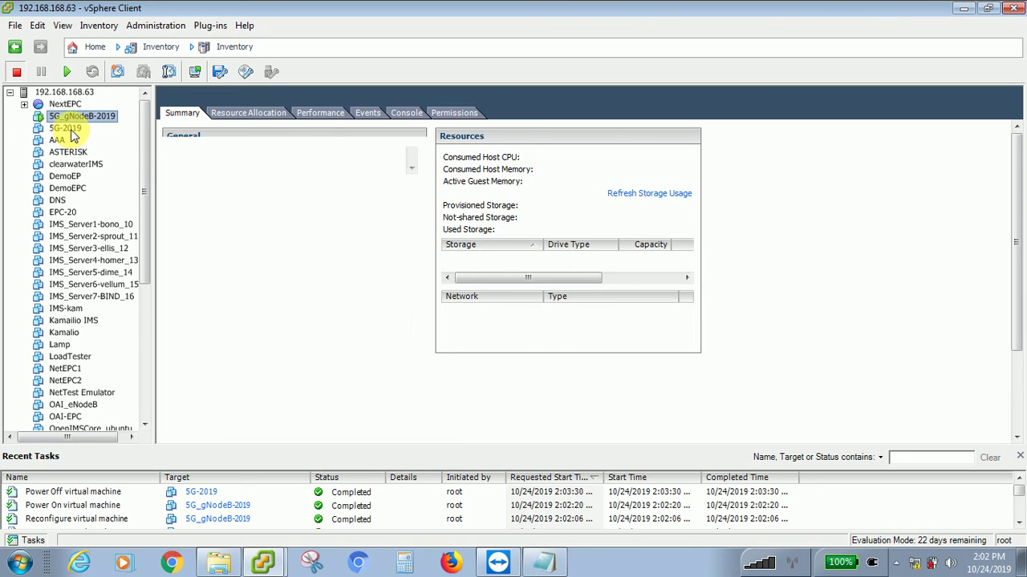
pyautogui.click(66, 129)
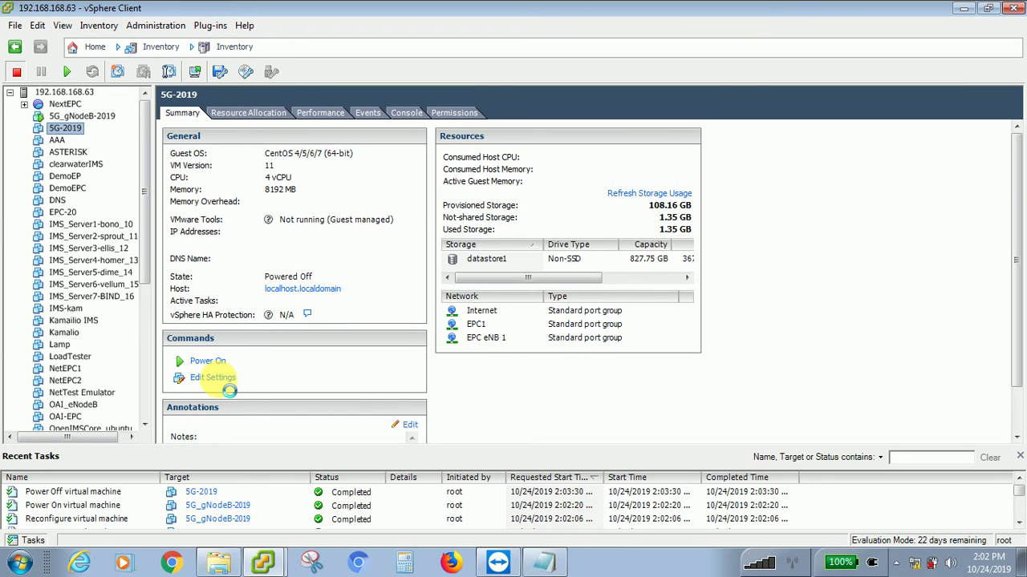
pyautogui.click(214, 377)
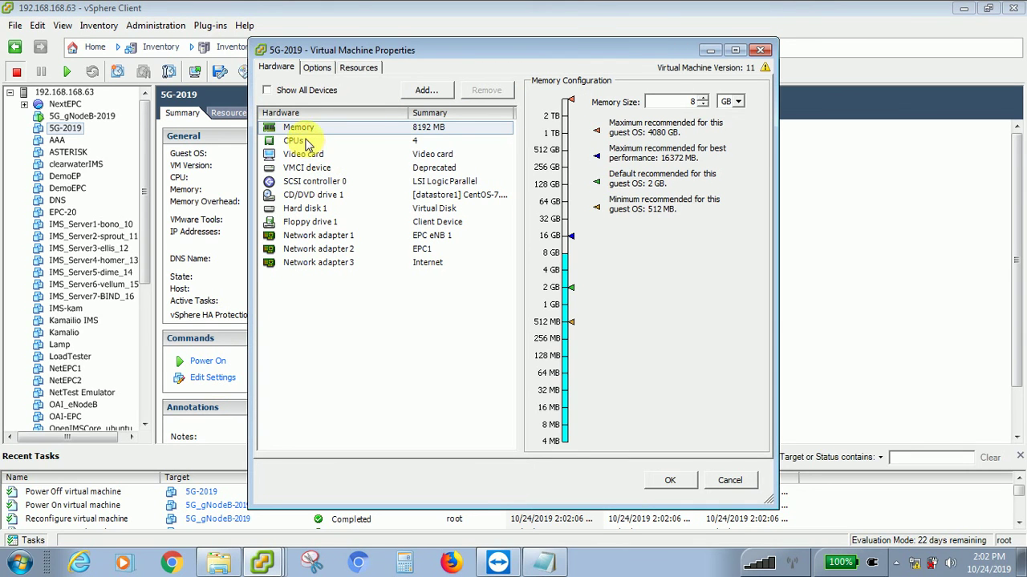
pyautogui.click(296, 142)
pyautogui.click(302, 157)
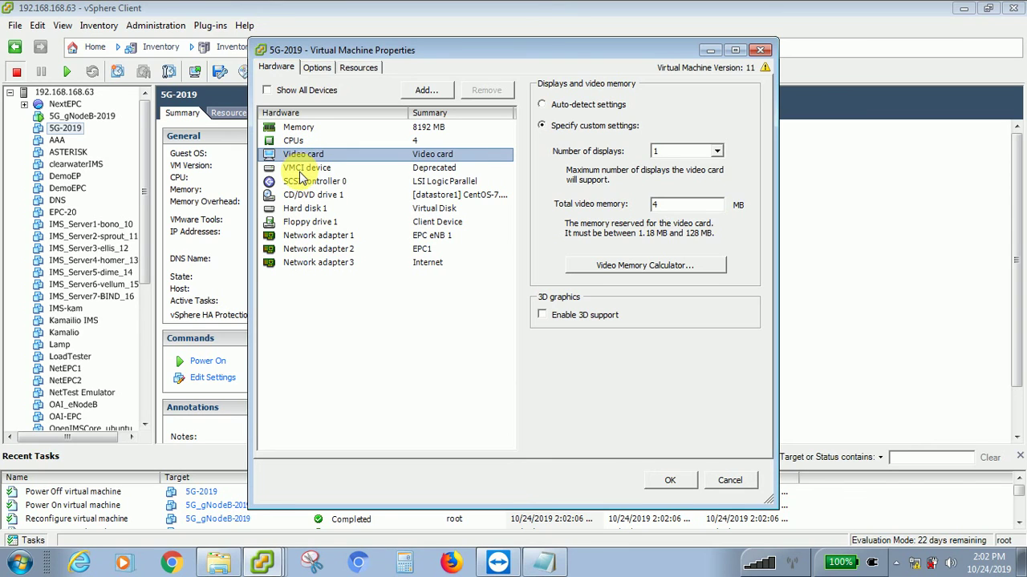
pyautogui.click(302, 170)
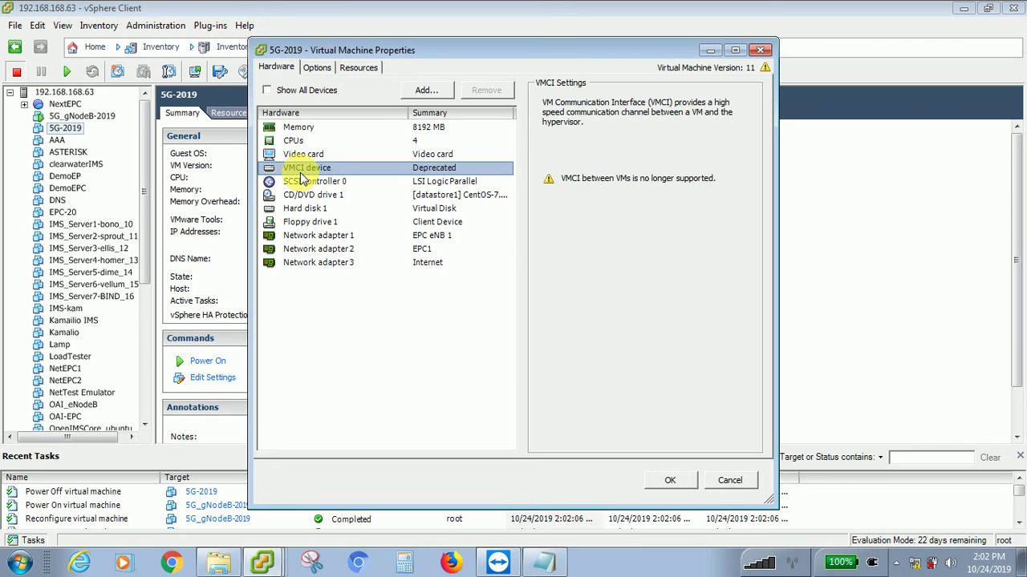
pyautogui.click(303, 183)
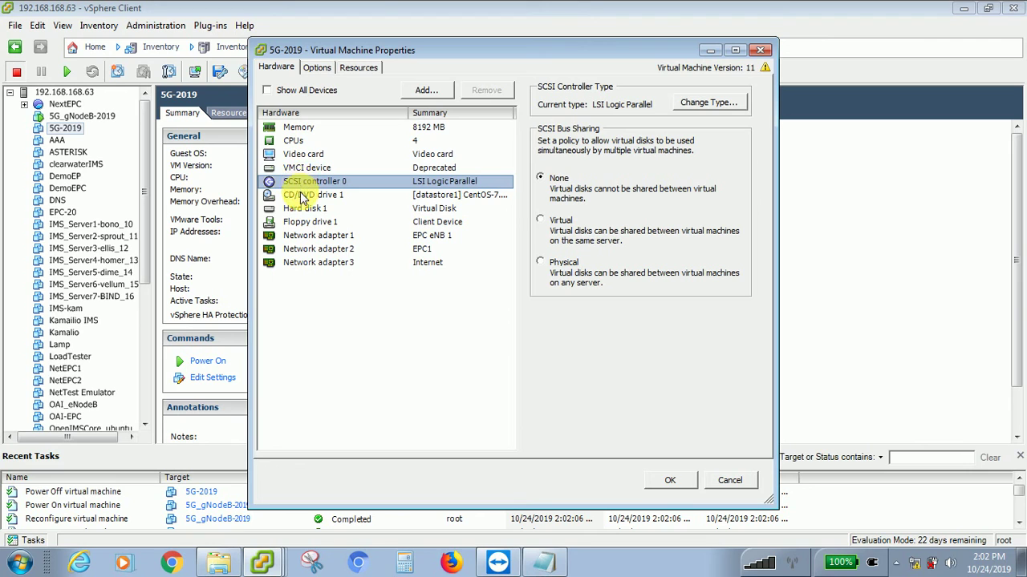
pyautogui.click(303, 196)
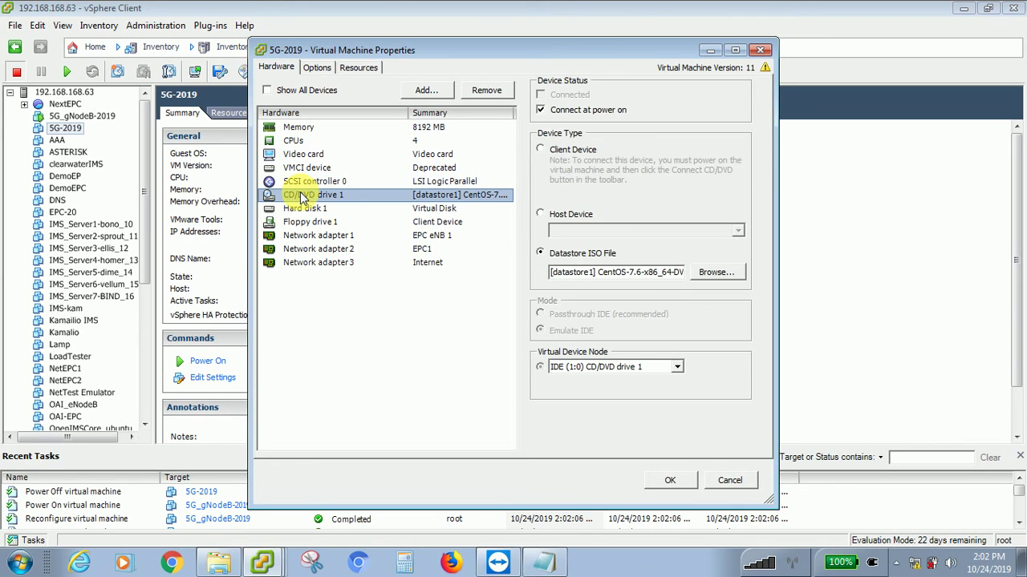
pyautogui.click(303, 210)
pyautogui.click(303, 224)
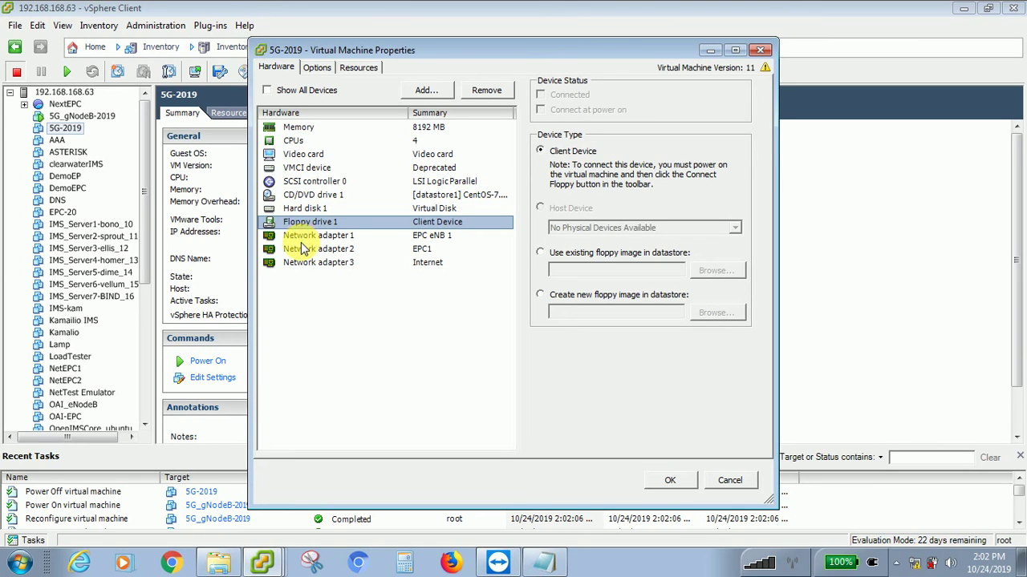
pyautogui.click(301, 235)
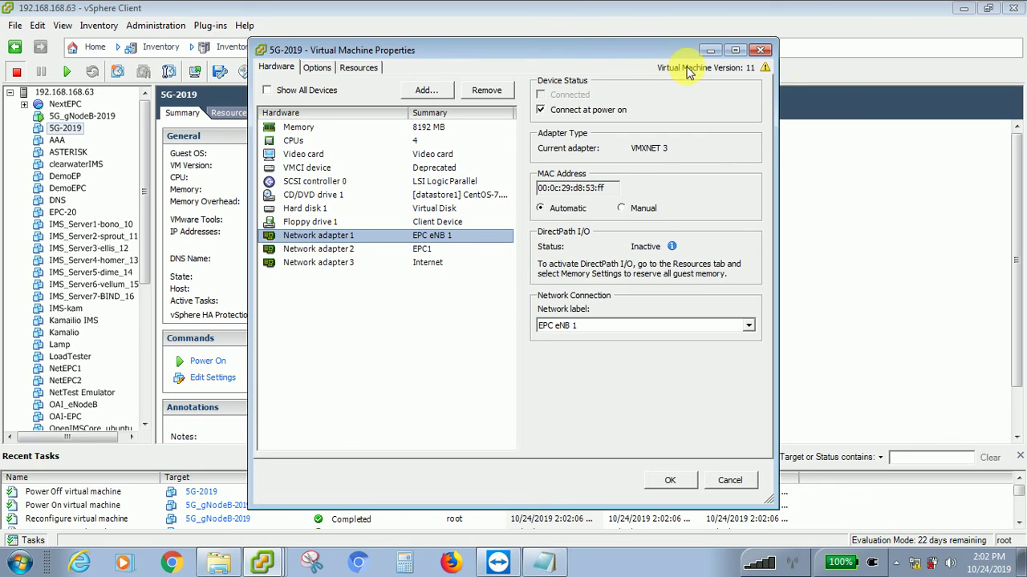
pyautogui.click(760, 50)
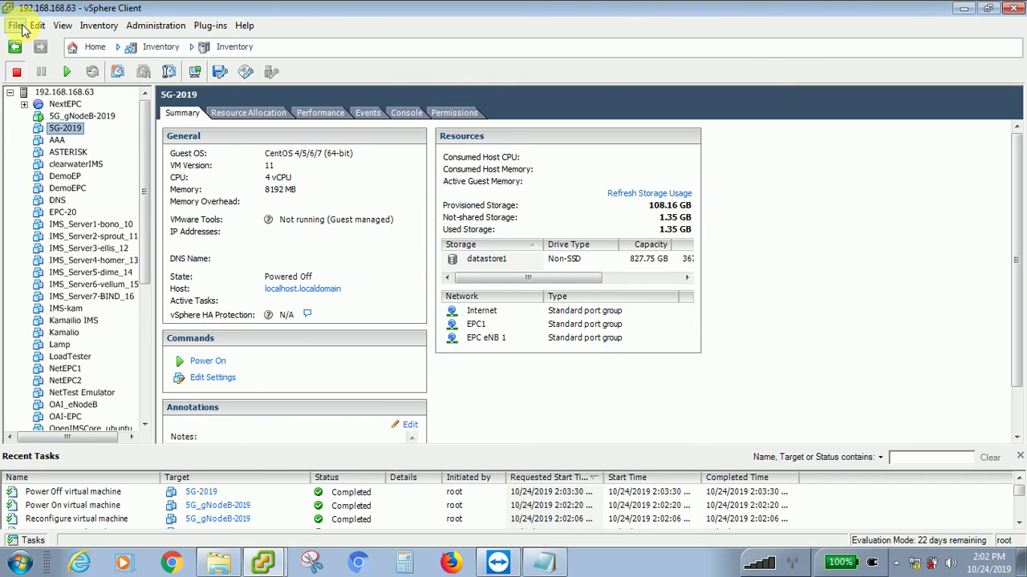
# - Start the New Virtual Machine wizard on host 192.168.168.63
pyautogui.click(51, 94)
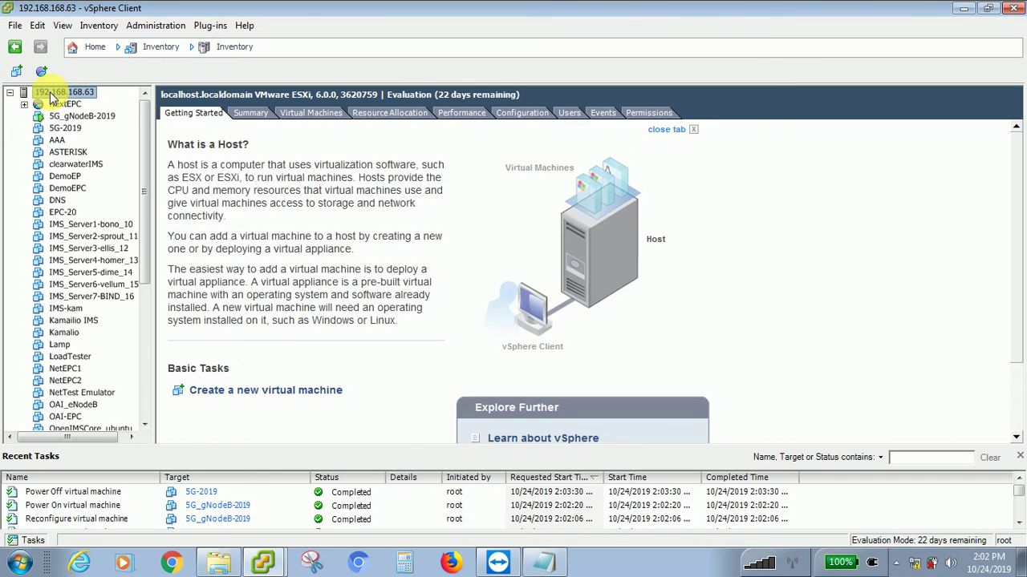
pyautogui.click(16, 27)
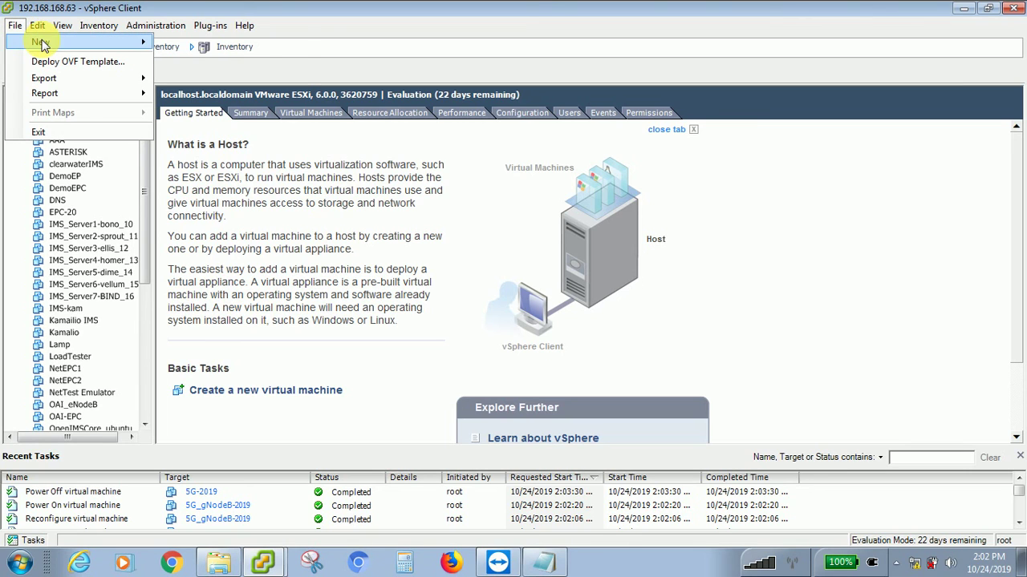
pyautogui.moveTo(80, 41)
pyautogui.click(203, 47)
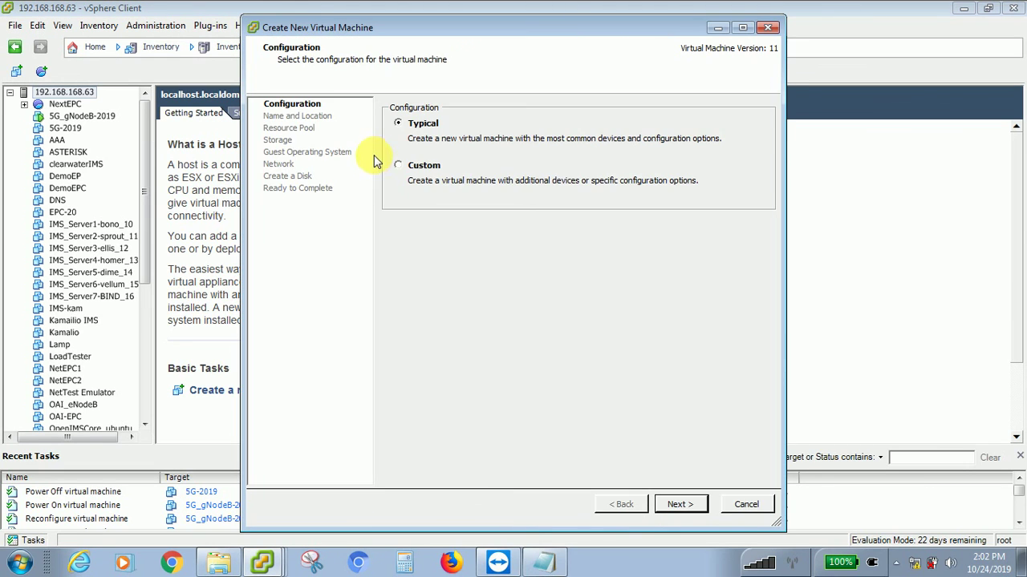
# - Keep the Typical configuration, name the VM '5G Core', and accept the host resource pool
pyautogui.click(681, 504)
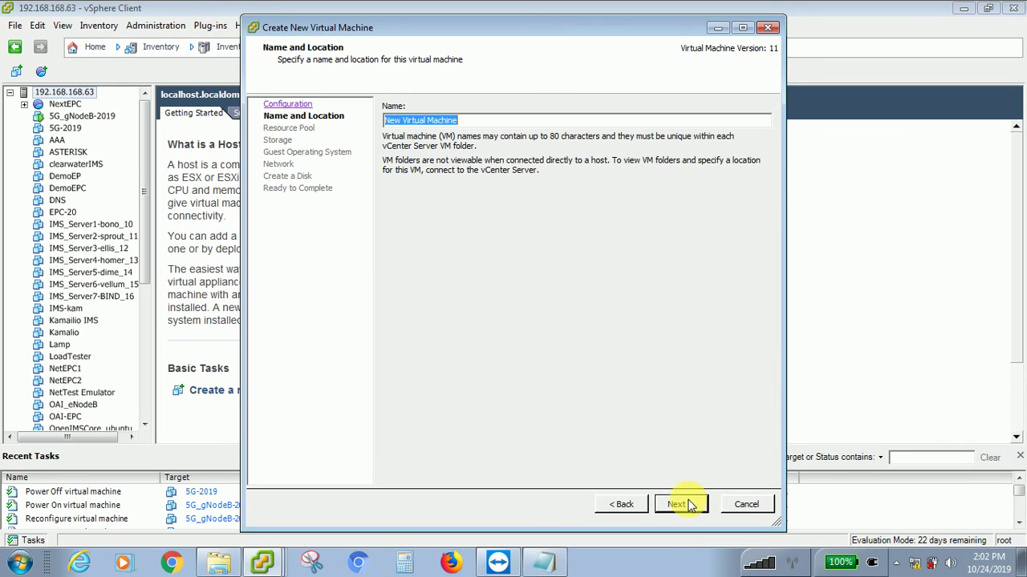
pyautogui.write('5G')
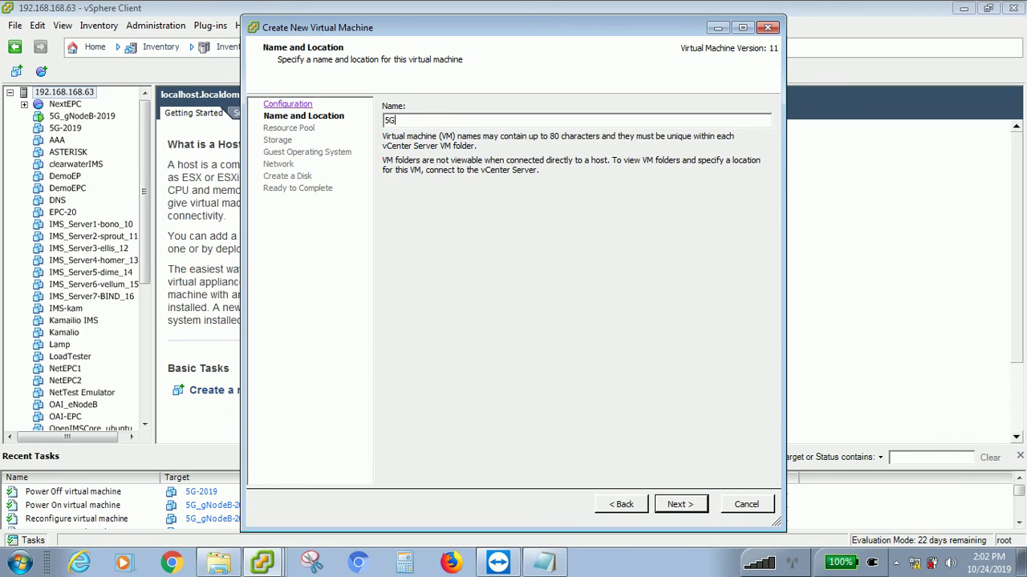
pyautogui.write(' Core')
pyautogui.click(677, 505)
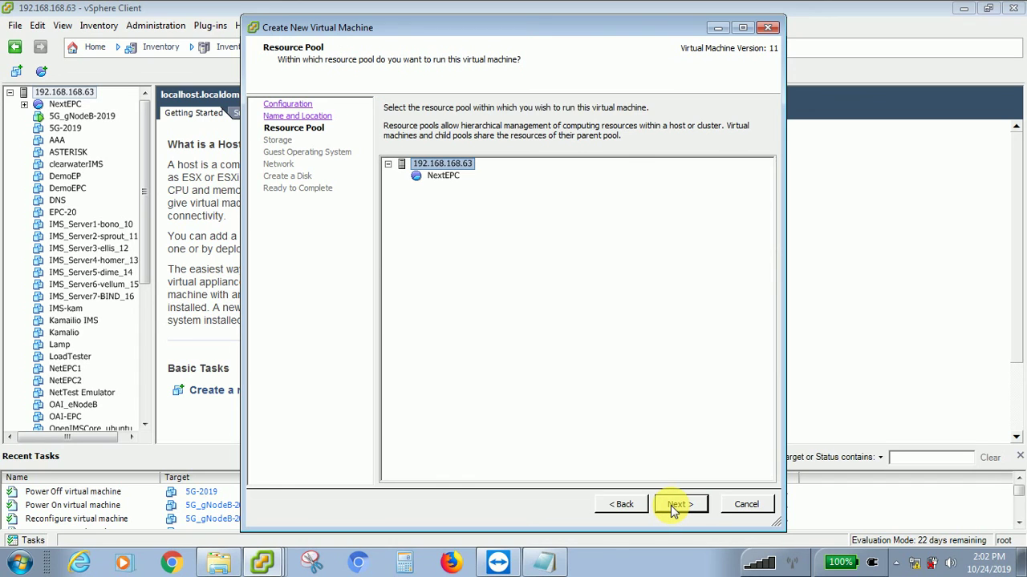
pyautogui.click(677, 506)
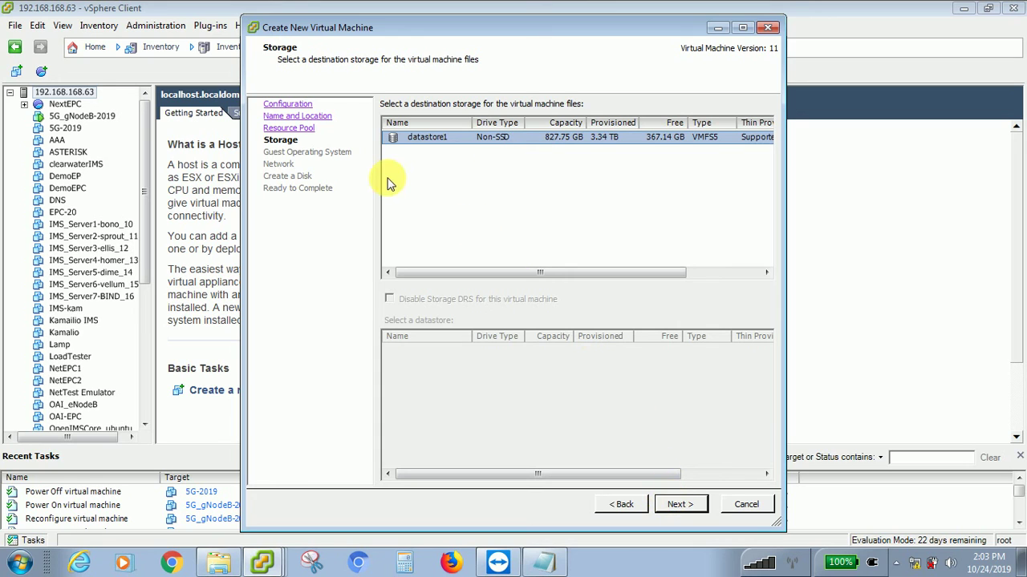
# - Keep datastore1 as storage and set the guest OS to SUSE Linux Enterprise 8/9 (32-bit)
pyautogui.click(681, 504)
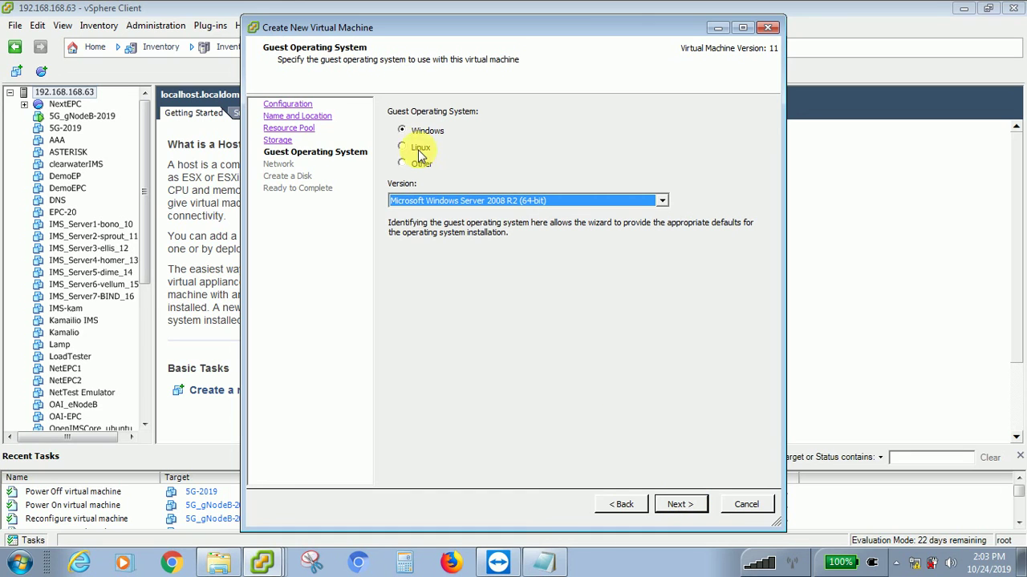
pyautogui.click(418, 149)
pyautogui.click(473, 202)
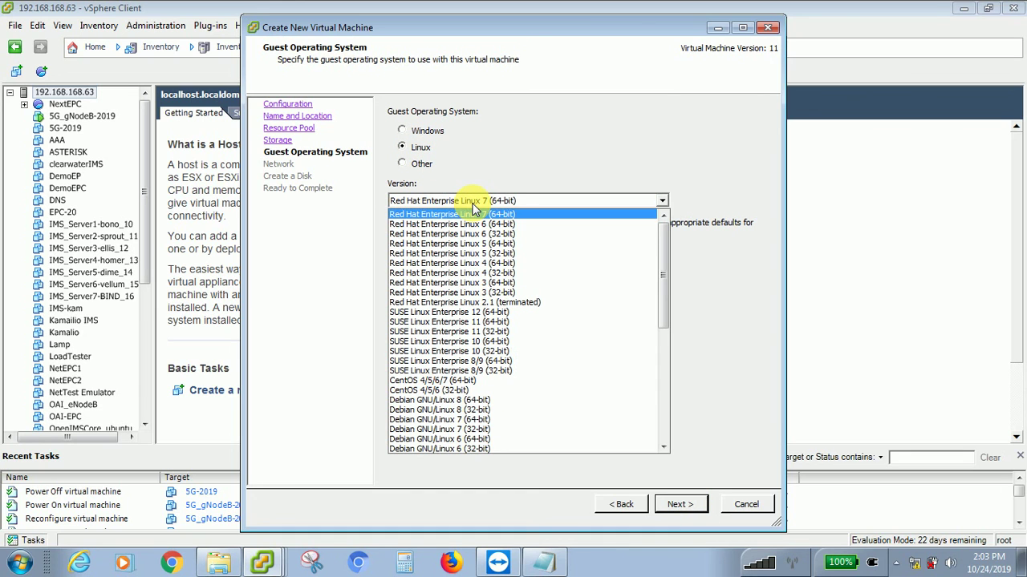
pyautogui.press('c')
pyautogui.press('Down')
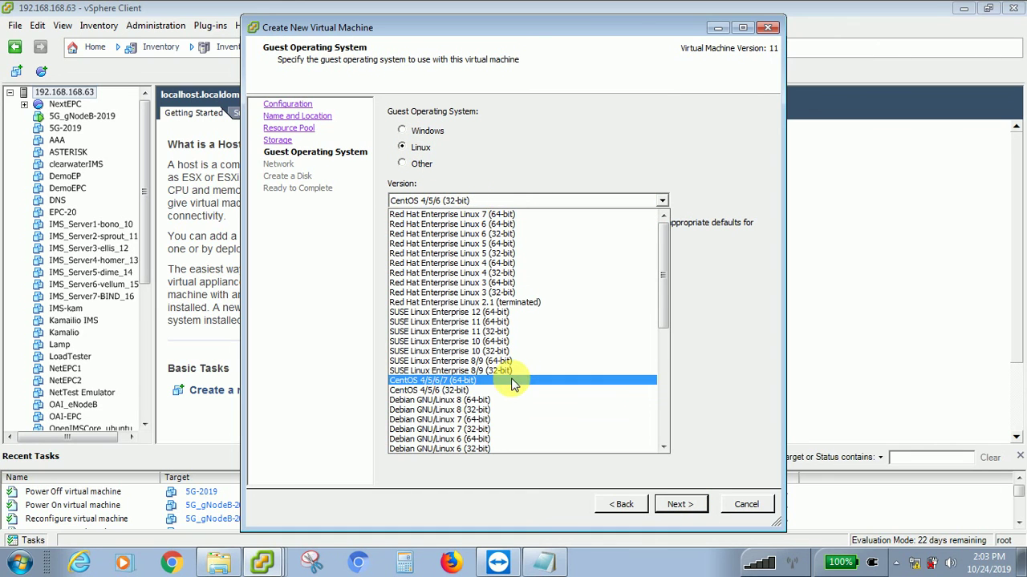
pyautogui.click(514, 372)
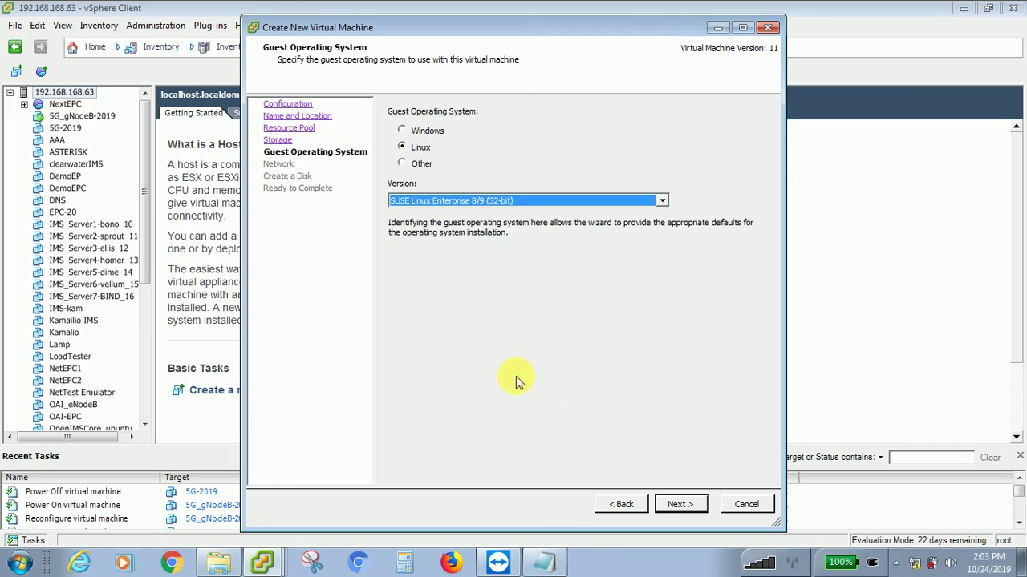
pyautogui.click(678, 504)
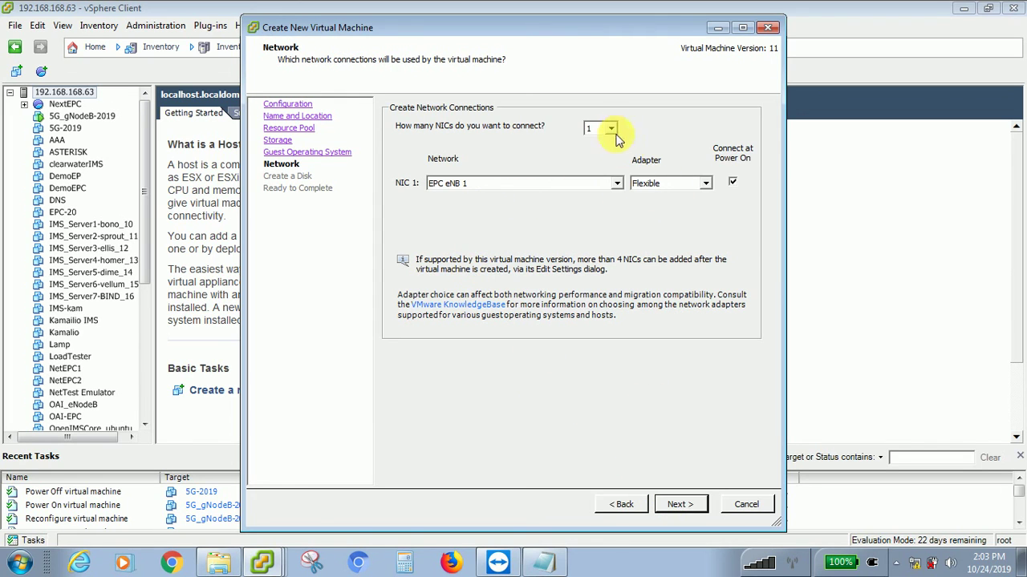
# - Give the VM three NICs, with NIC 2 on EPC1 and NIC 3 on Internet
pyautogui.click(608, 128)
pyautogui.click(600, 171)
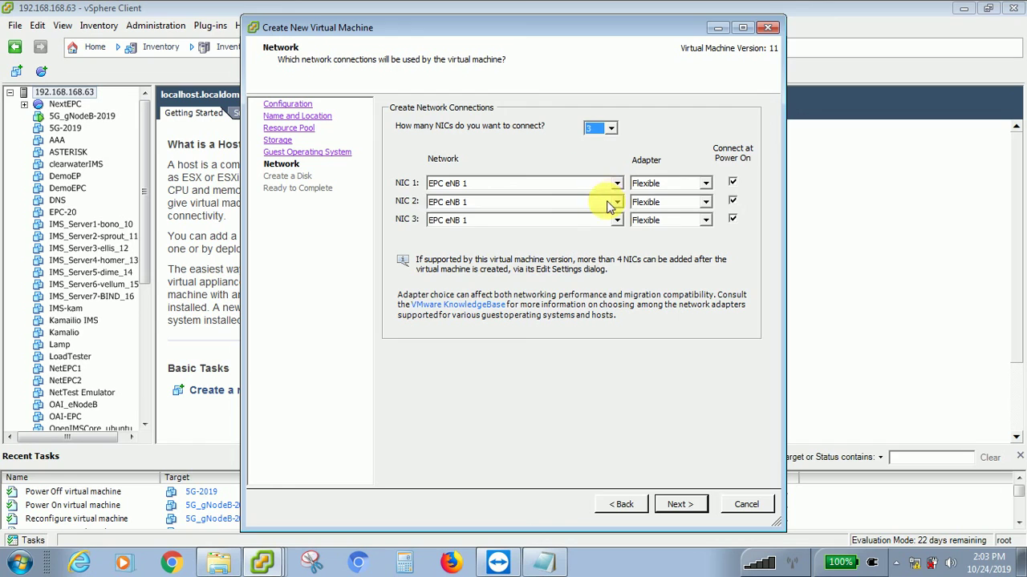
pyautogui.click(616, 201)
pyautogui.click(602, 245)
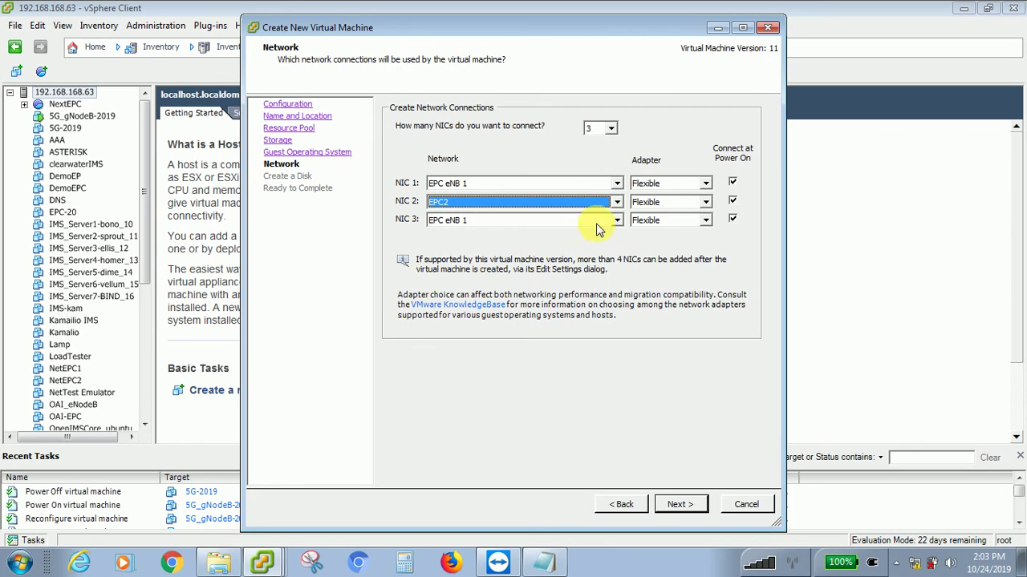
pyautogui.click(617, 202)
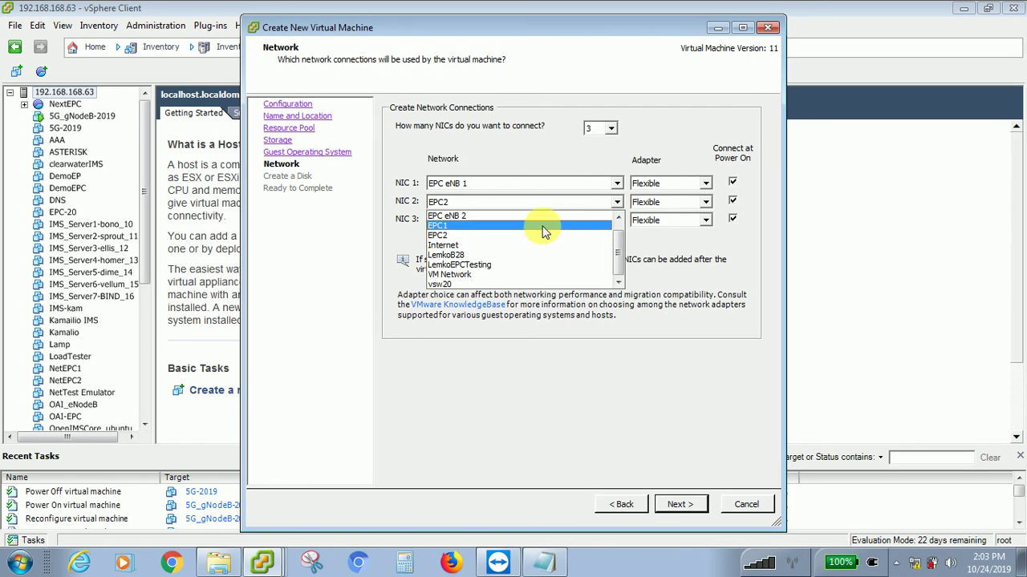
pyautogui.click(543, 228)
pyautogui.click(616, 220)
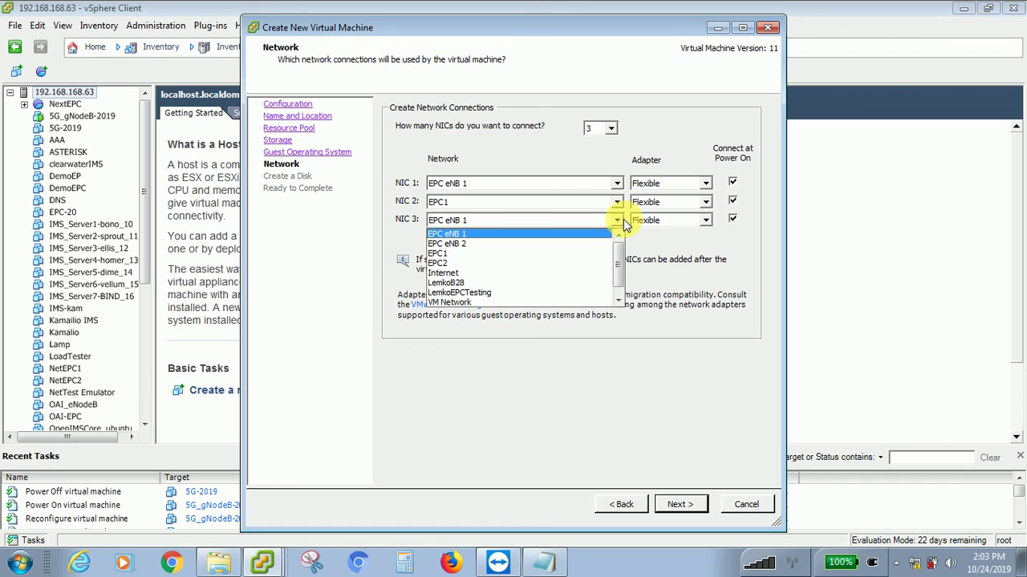
pyautogui.click(515, 273)
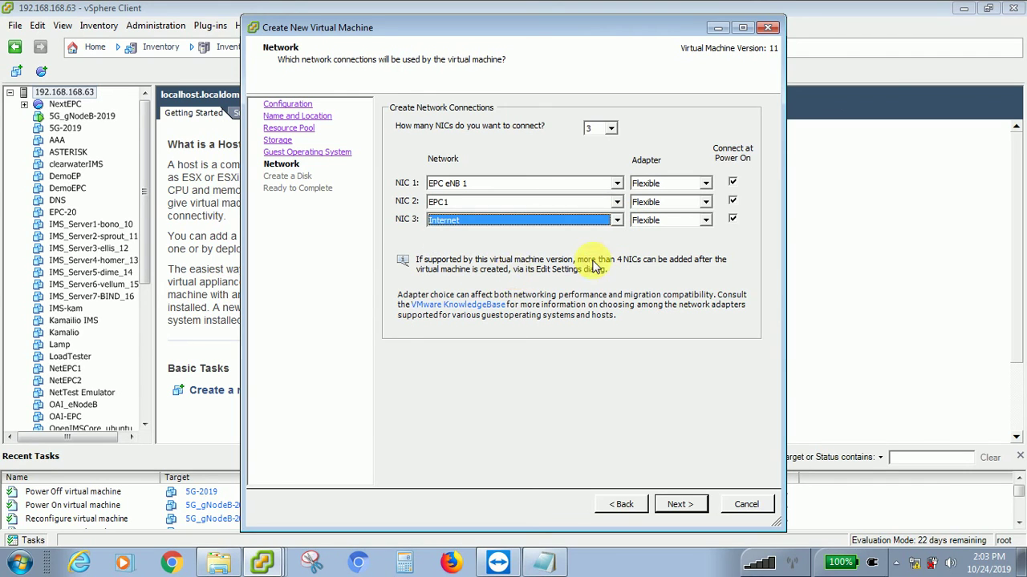
# - Make the virtual disk thin provisioned and finish creating the 5G Core VM
pyautogui.click(676, 505)
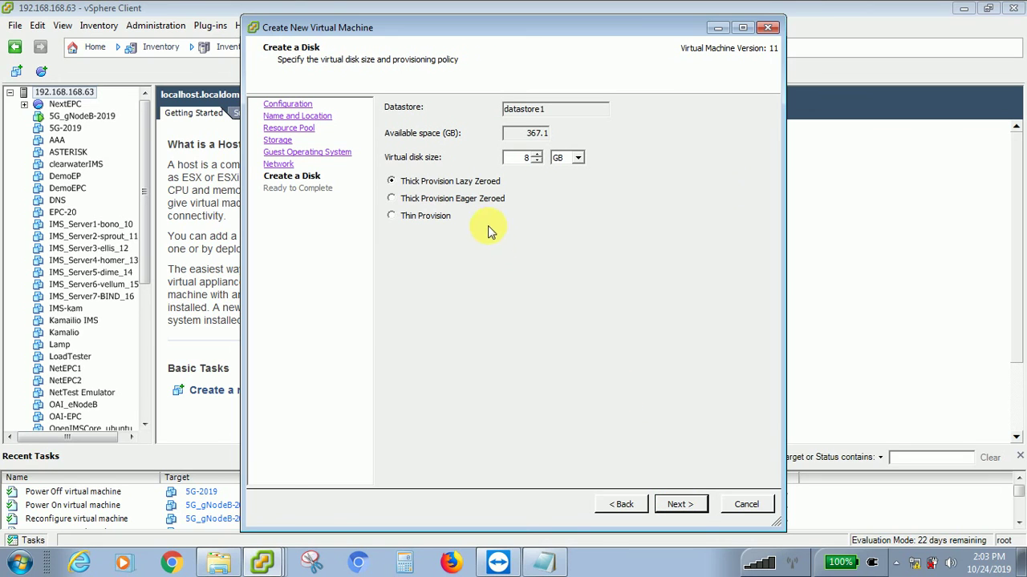
pyautogui.click(449, 217)
pyautogui.click(674, 504)
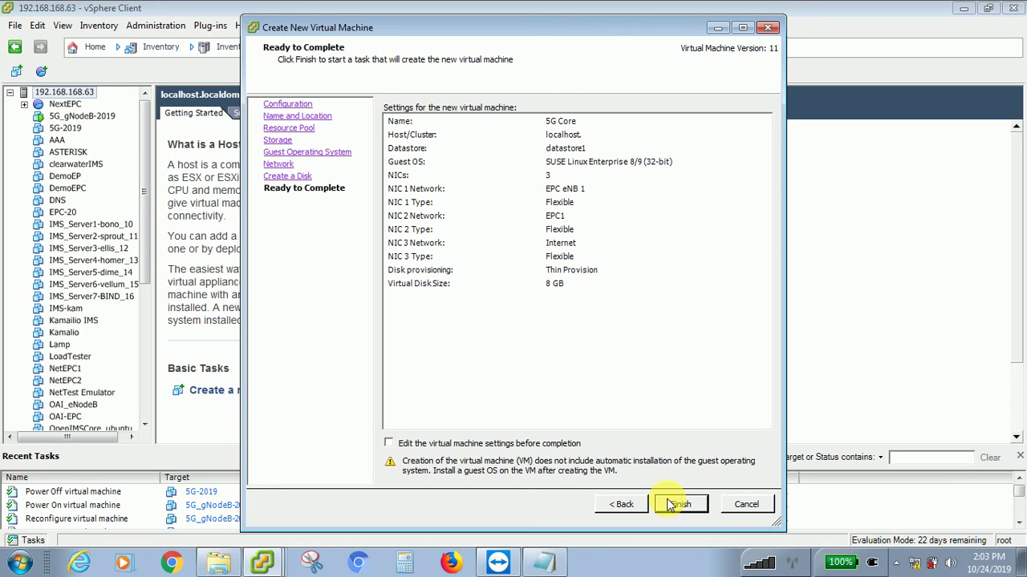
pyautogui.click(672, 504)
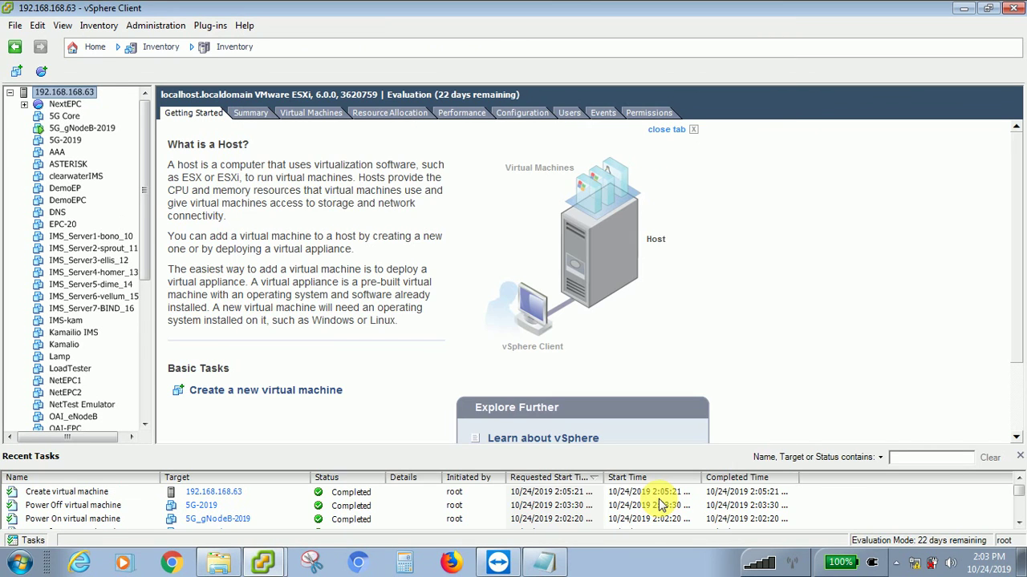
# - Give 5G Core 4 CPUs as 2 virtual sockets with 2 cores each
pyautogui.click(65, 116)
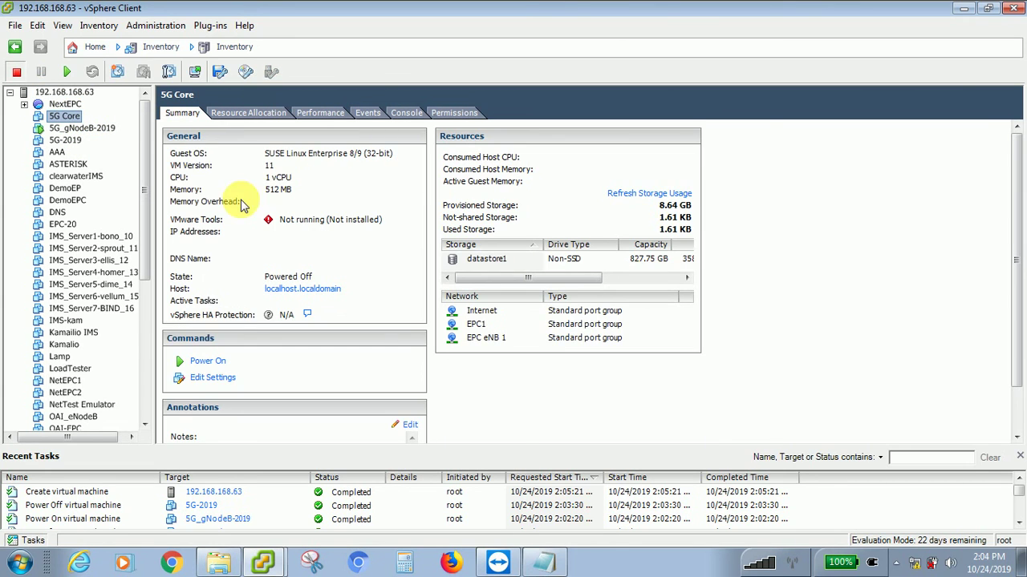
pyautogui.click(215, 377)
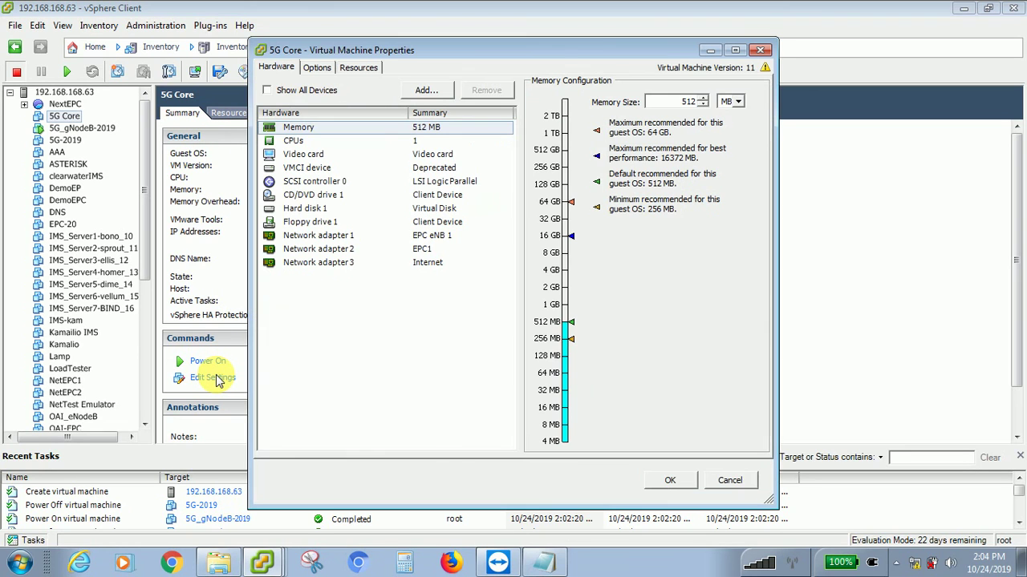
pyautogui.click(294, 141)
pyautogui.click(709, 113)
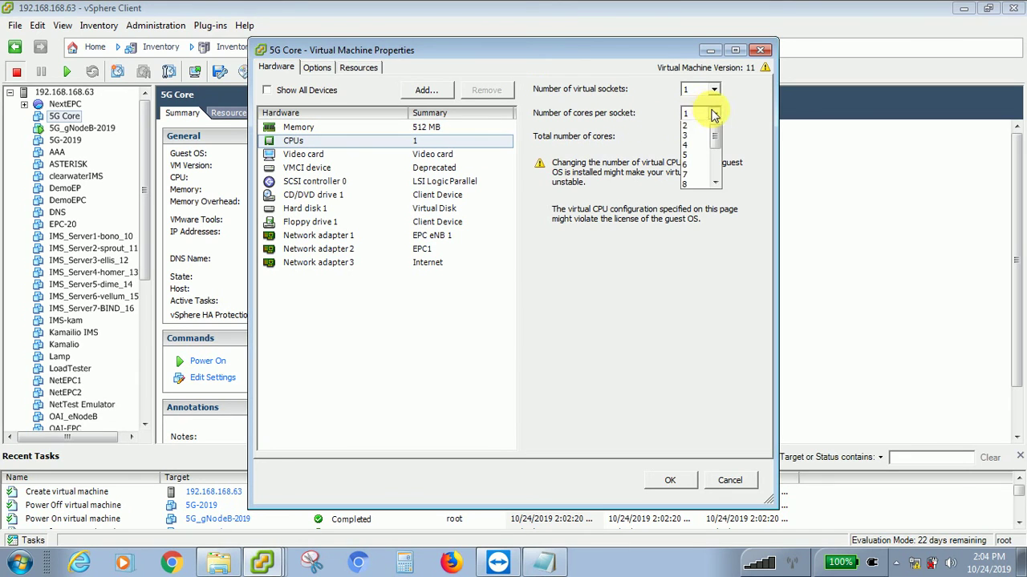
pyautogui.click(696, 132)
pyautogui.click(714, 90)
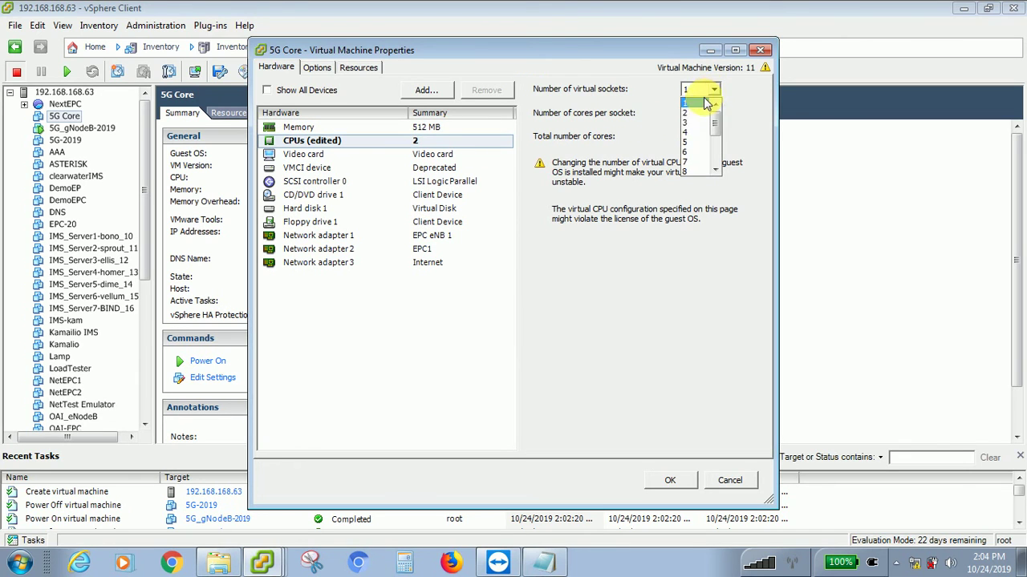
pyautogui.click(694, 108)
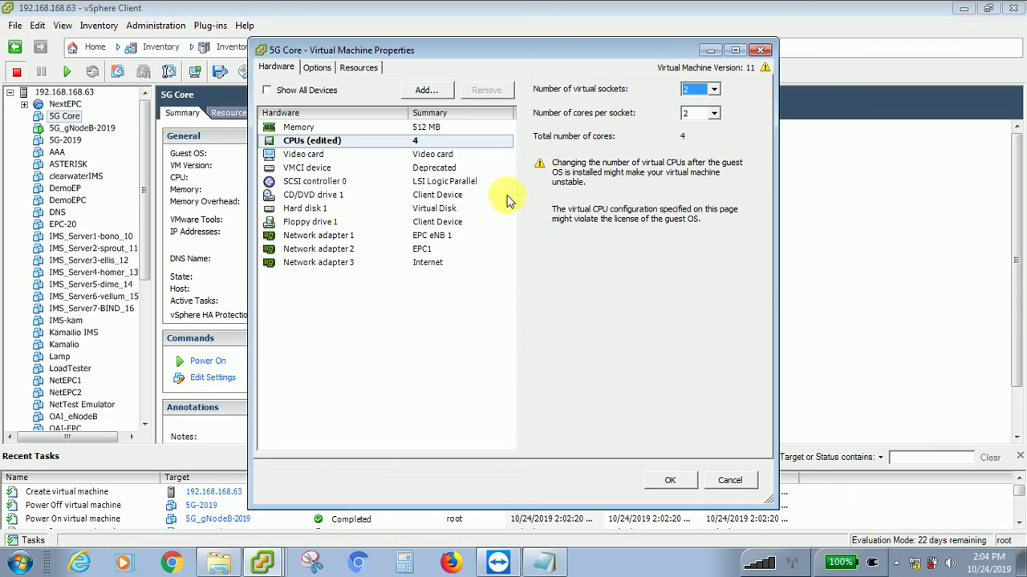
# - Set CD/DVD drive 1 to the datastore1 CentOS 7.6 ISO, connected at power on
pyautogui.click(300, 196)
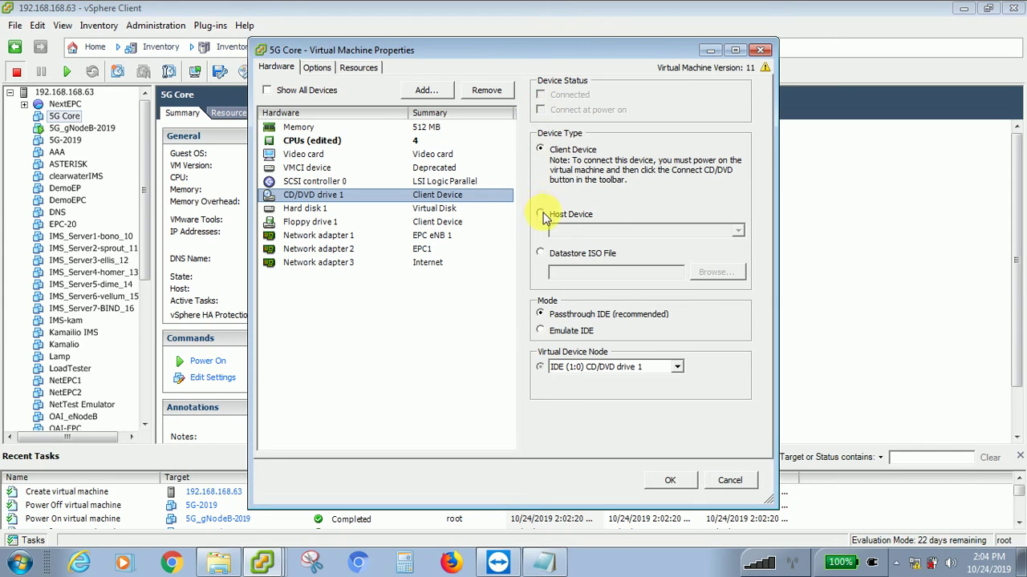
pyautogui.click(542, 254)
pyautogui.click(541, 110)
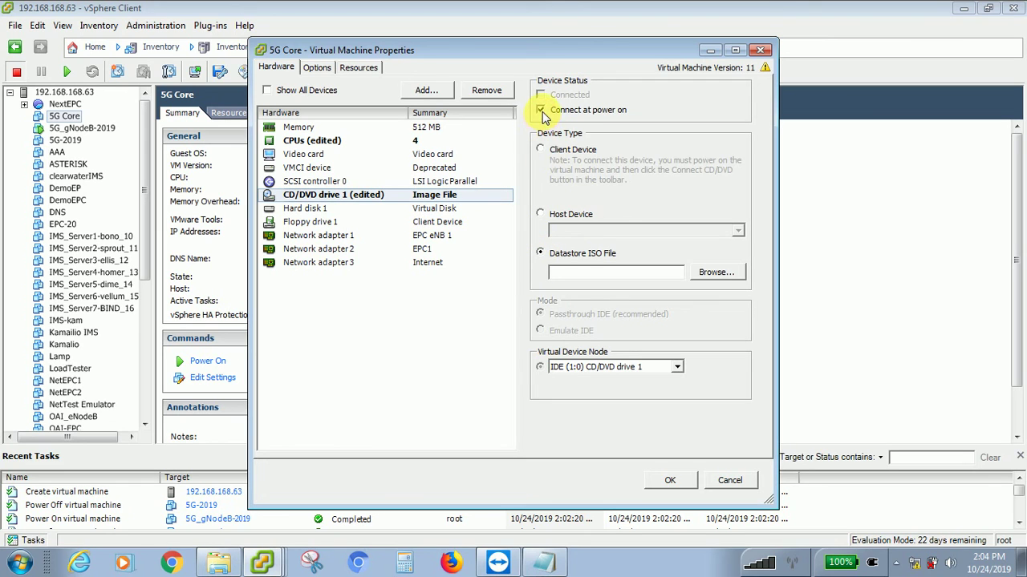
pyautogui.click(715, 273)
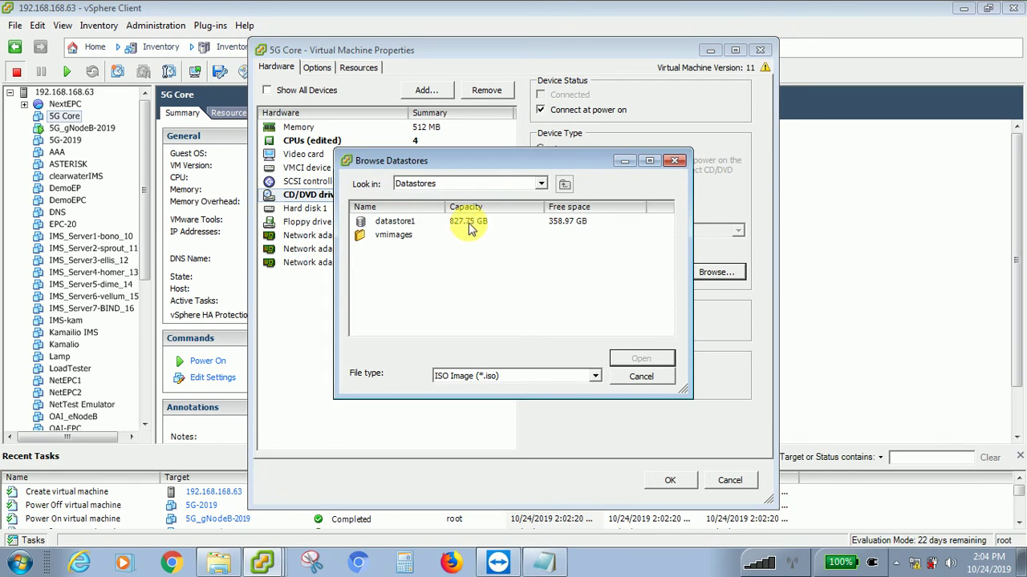
pyautogui.doubleClick(463, 221)
pyautogui.scroll(-3, 422, 274)
pyautogui.scroll(-3, 421, 274)
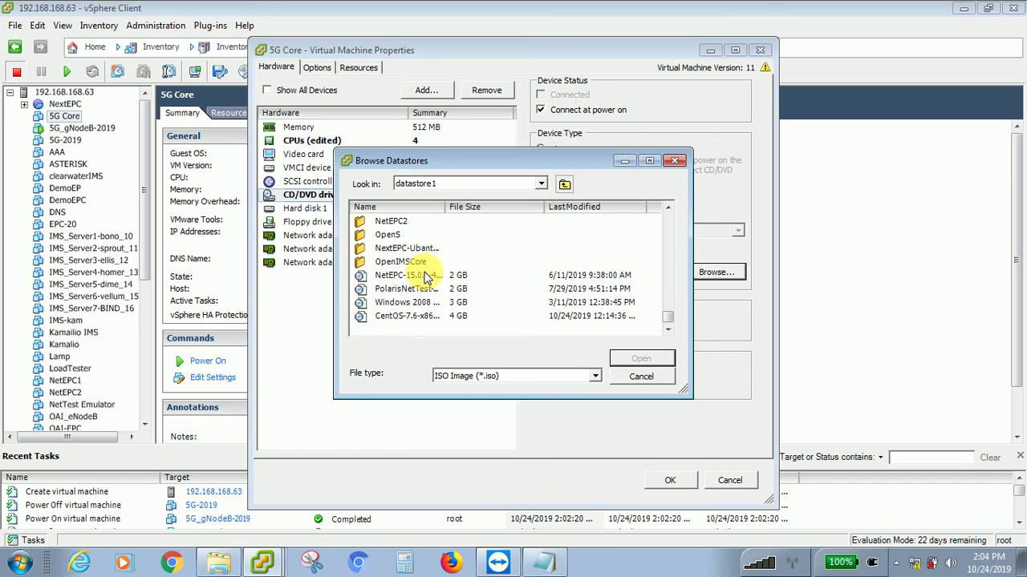
pyautogui.click(425, 316)
pyautogui.click(641, 359)
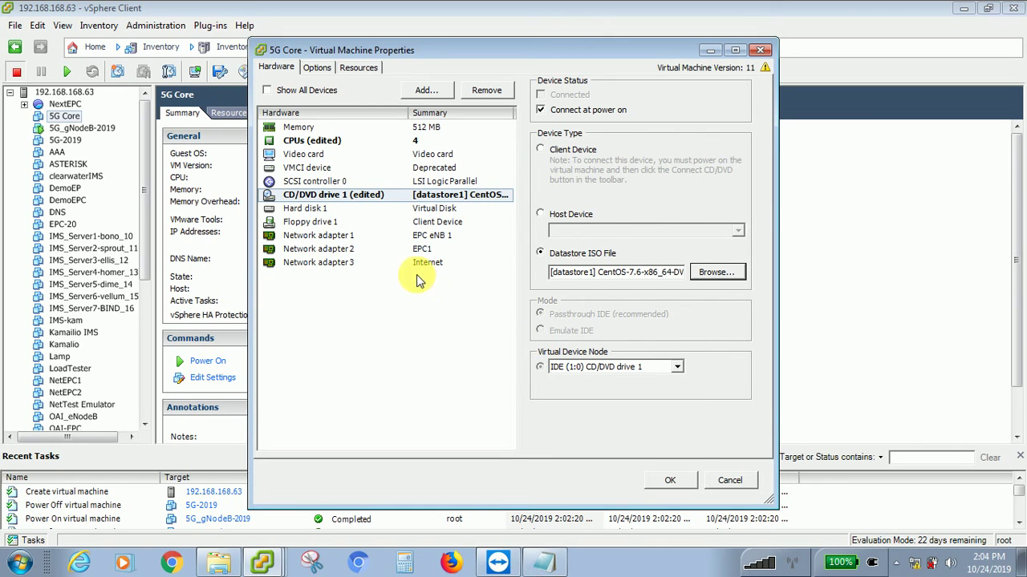
# - Change 5G Core's memory from 512 MB to 8 GB and apply all edits
pyautogui.click(423, 129)
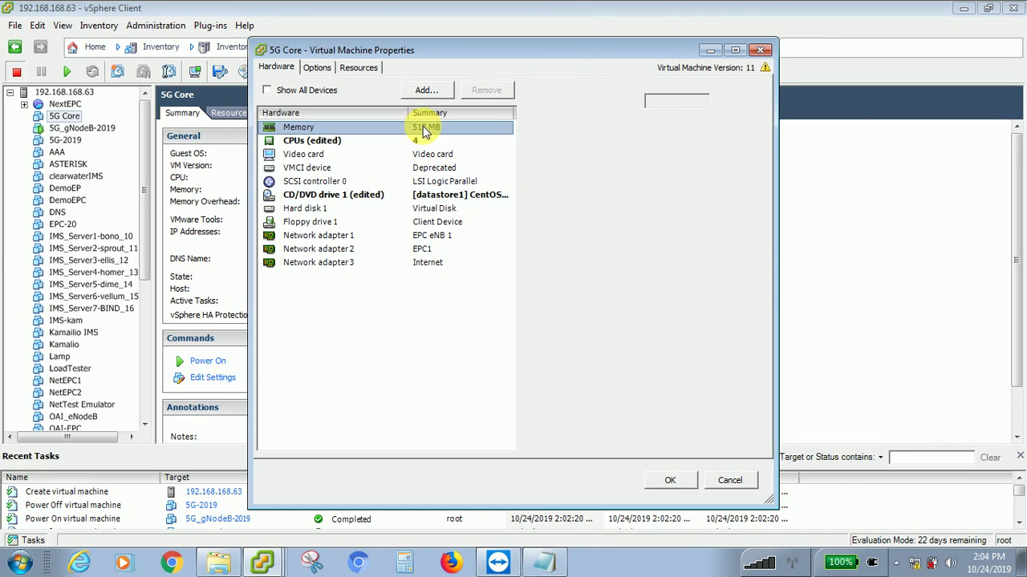
pyautogui.doubleClick(688, 102)
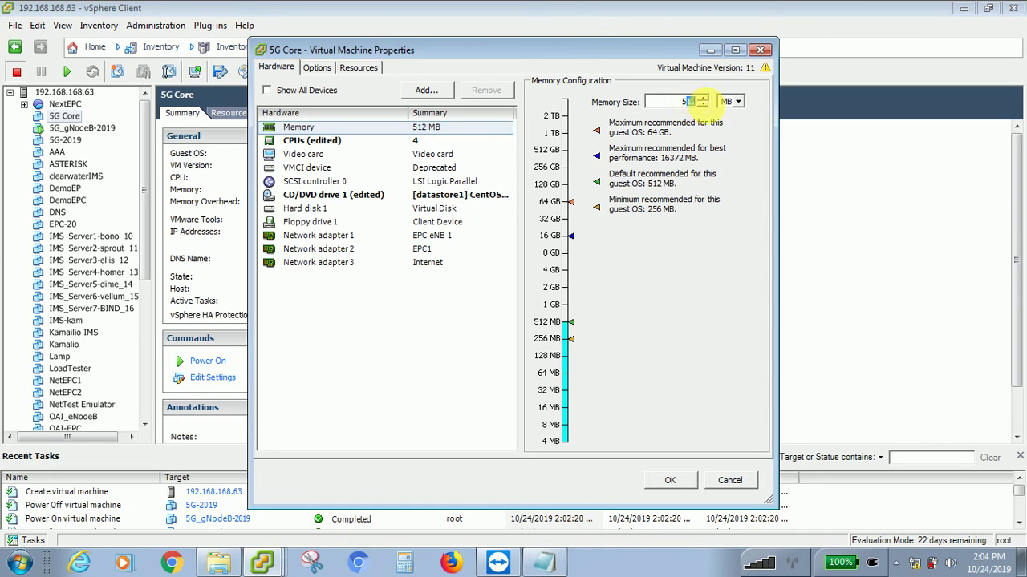
pyautogui.press('BackSpace')
pyautogui.write('6')
pyautogui.click(730, 102)
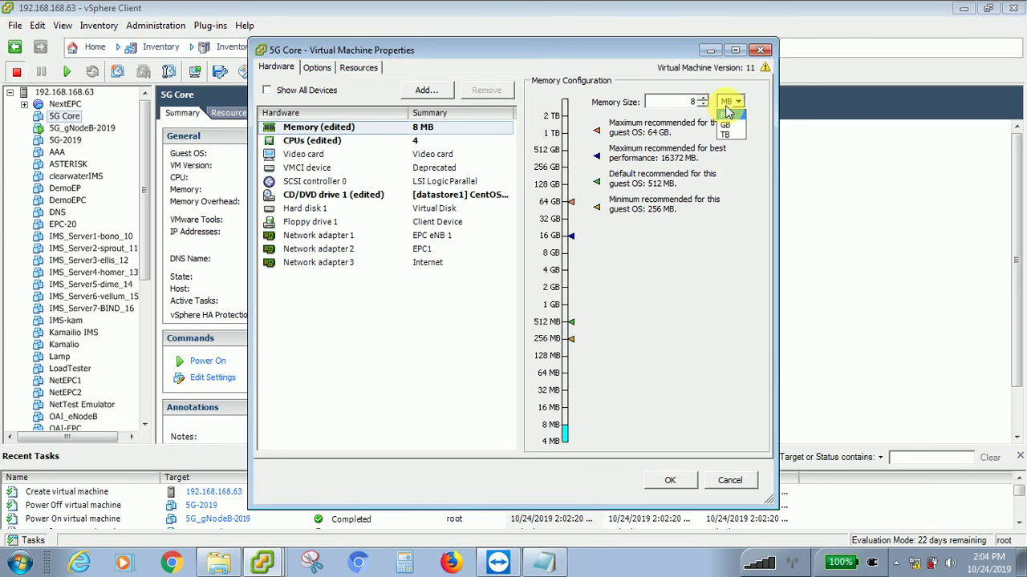
pyautogui.click(726, 124)
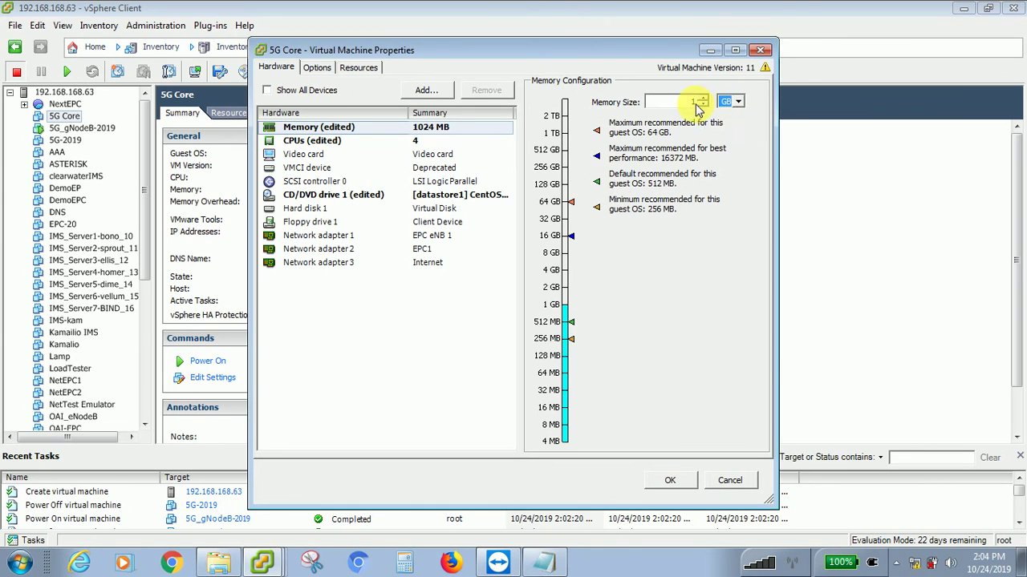
pyautogui.write('8')
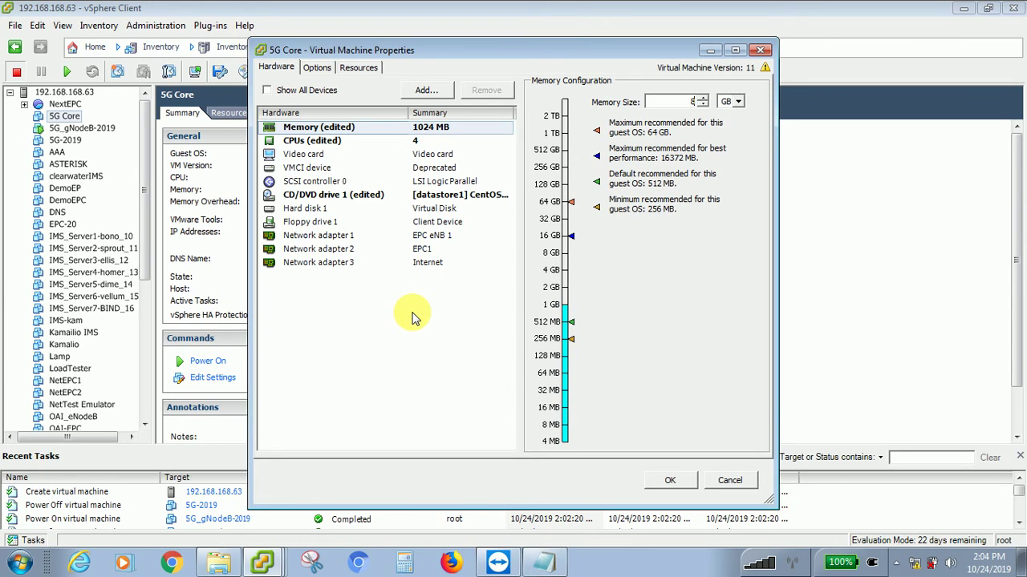
pyautogui.click(412, 314)
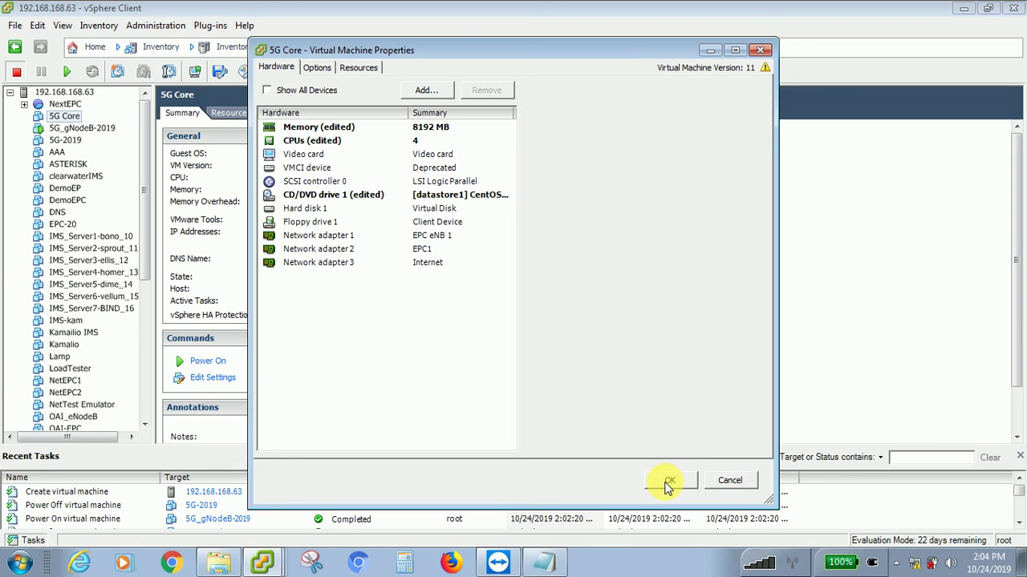
pyautogui.click(668, 483)
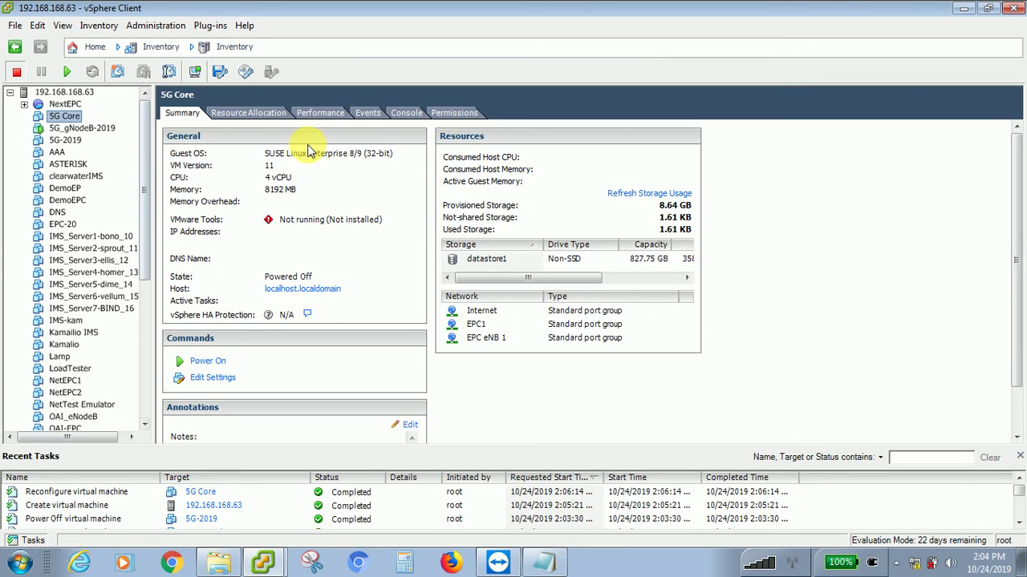
# - Add an EHCI+UHCI USB controller to 5G Core through Edit Settings and save
pyautogui.click(229, 379)
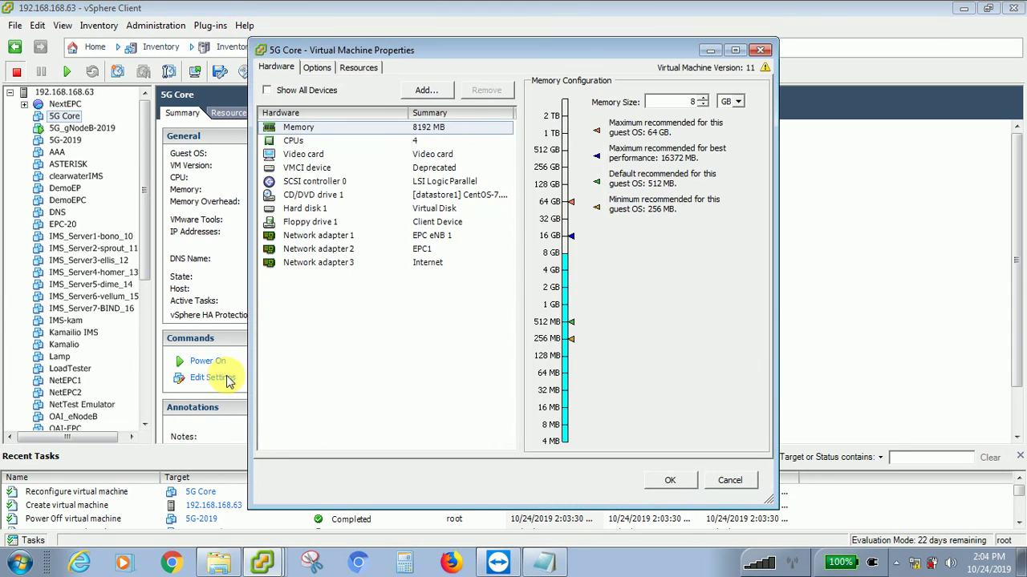
pyautogui.click(313, 183)
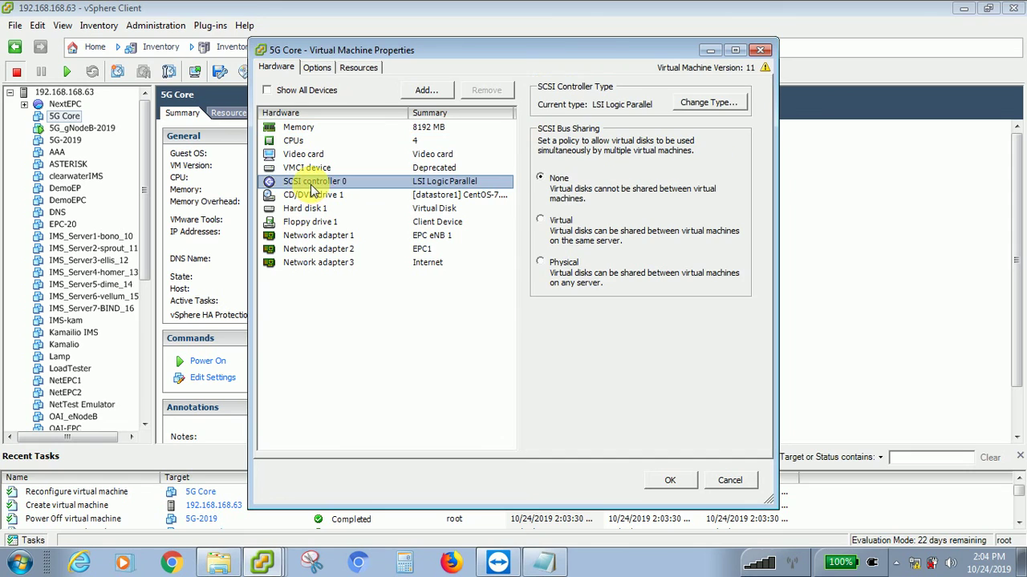
pyautogui.click(425, 92)
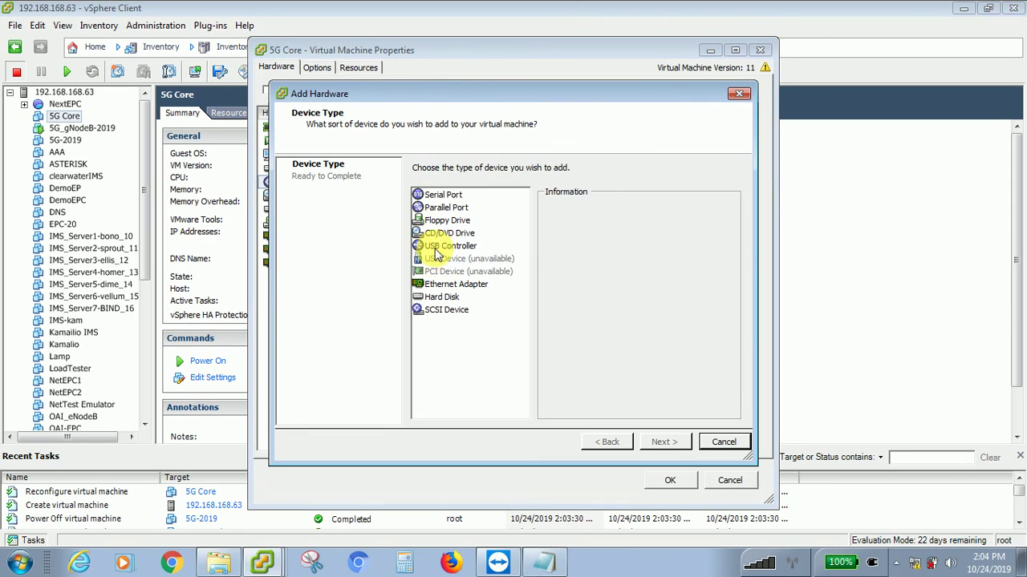
pyautogui.click(439, 249)
pyautogui.click(661, 442)
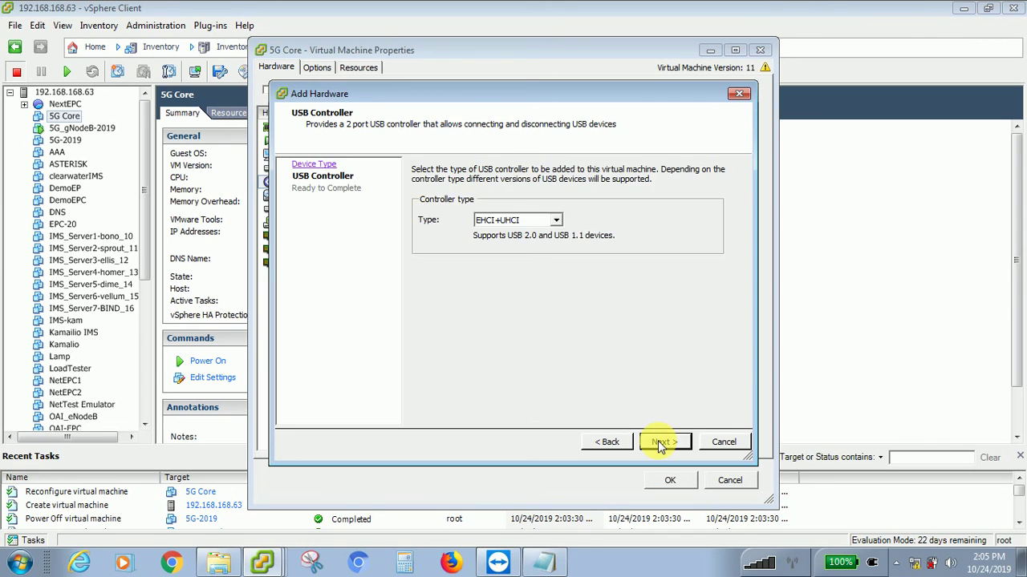
pyautogui.click(661, 443)
pyautogui.click(660, 442)
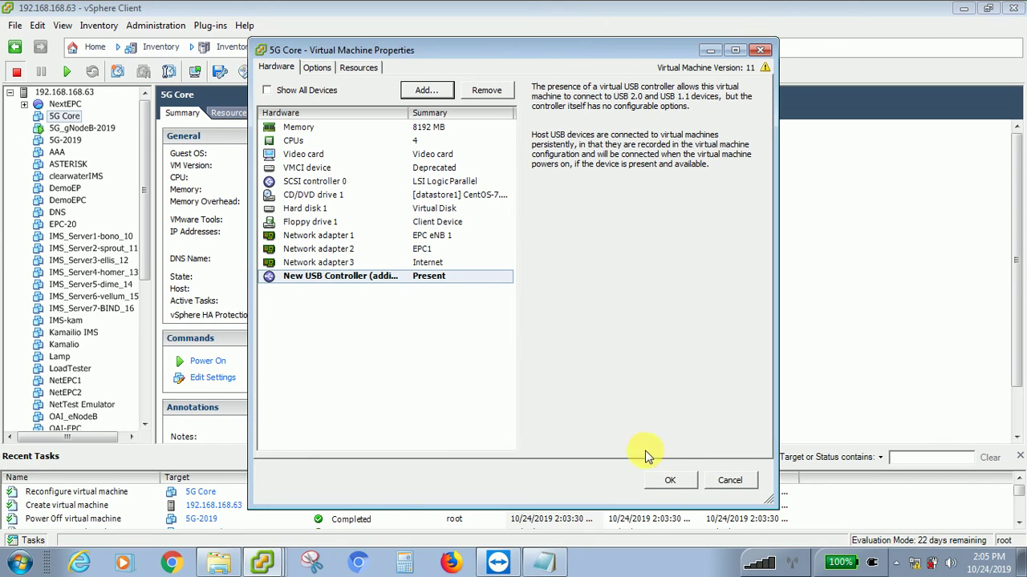
pyautogui.click(670, 478)
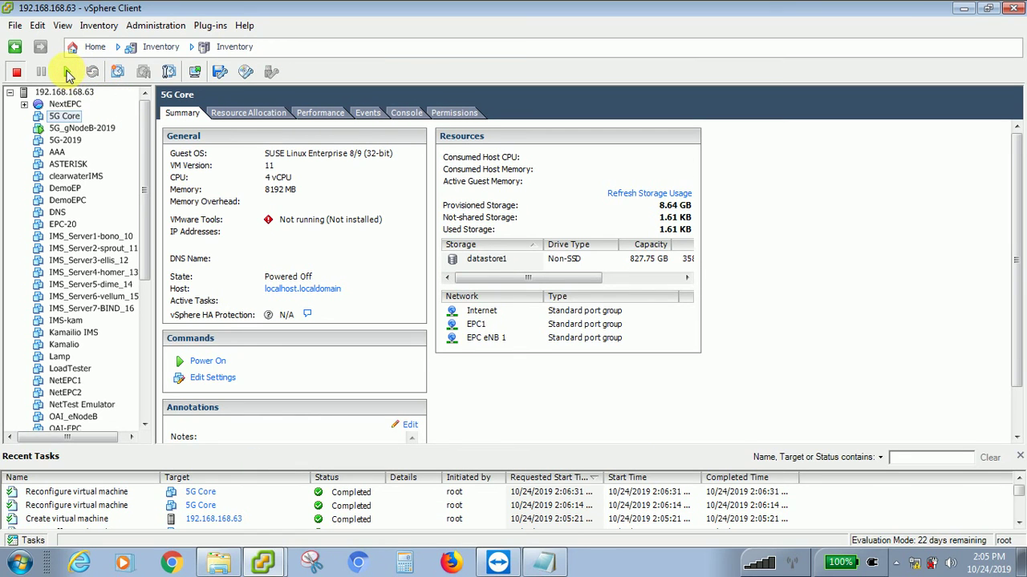
# - Power on the 5G Core VM and open its console
pyautogui.click(69, 74)
pyautogui.click(530, 258)
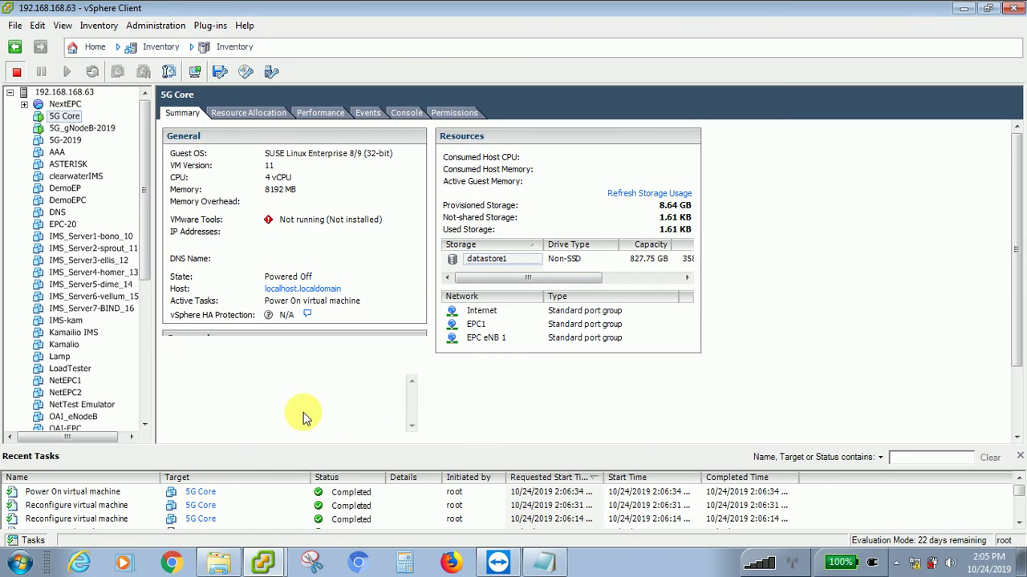
pyautogui.rightClick(66, 117)
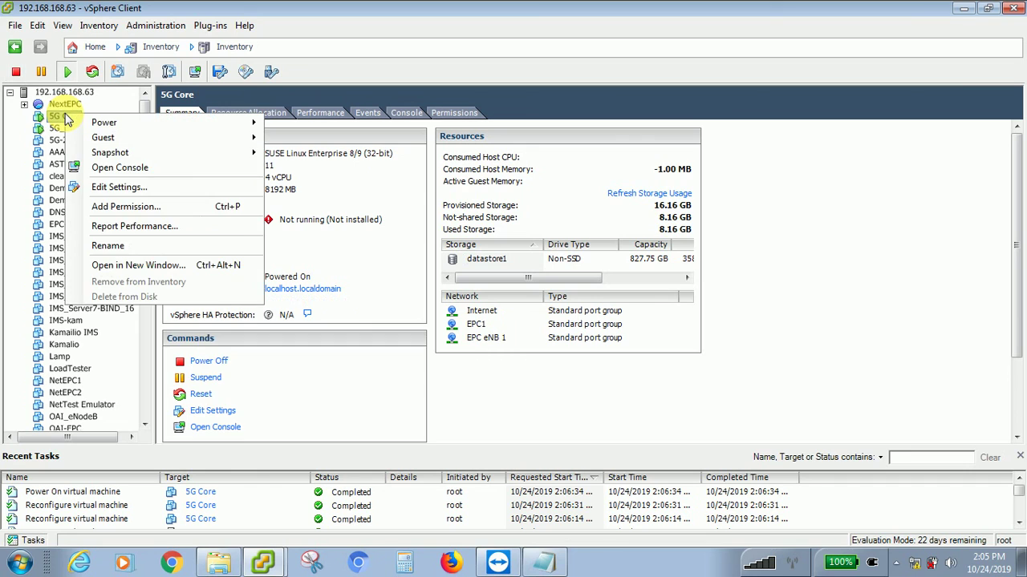
pyautogui.click(128, 168)
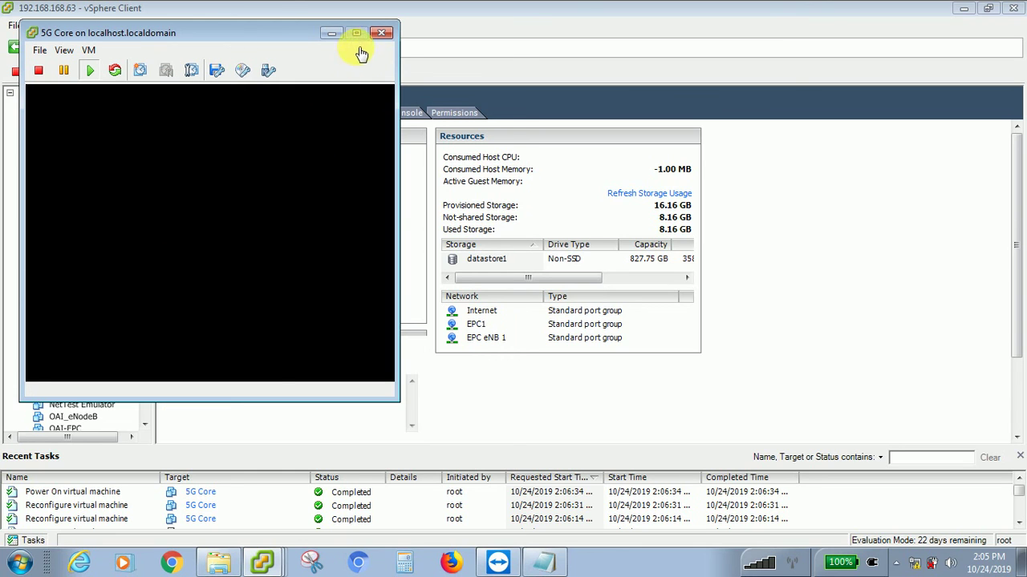
# - Reposition the console window and toggle it between full screen and windowed with Ctrl+Alt+Enter
pyautogui.moveTo(280, 40); pyautogui.dragTo(481, 71)
pyautogui.click(514, 225)
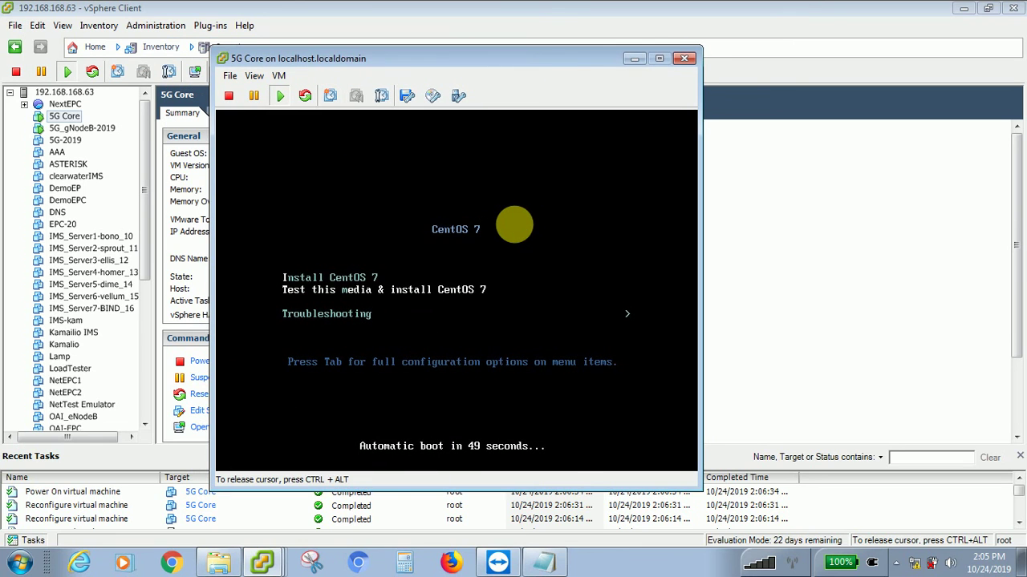
pyautogui.hotkey('ctrl', 'alt', 'Return')
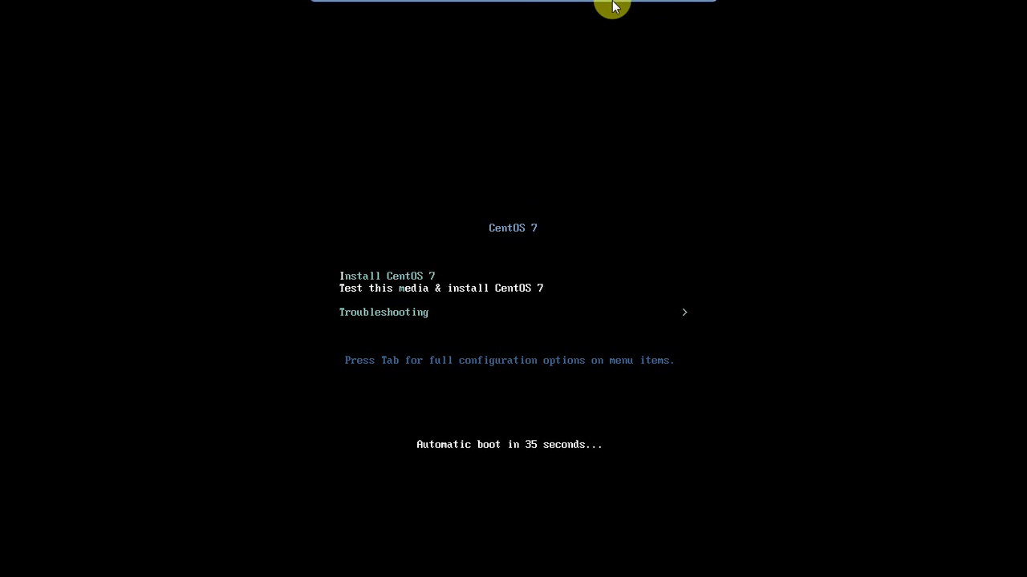
pyautogui.click(699, 9)
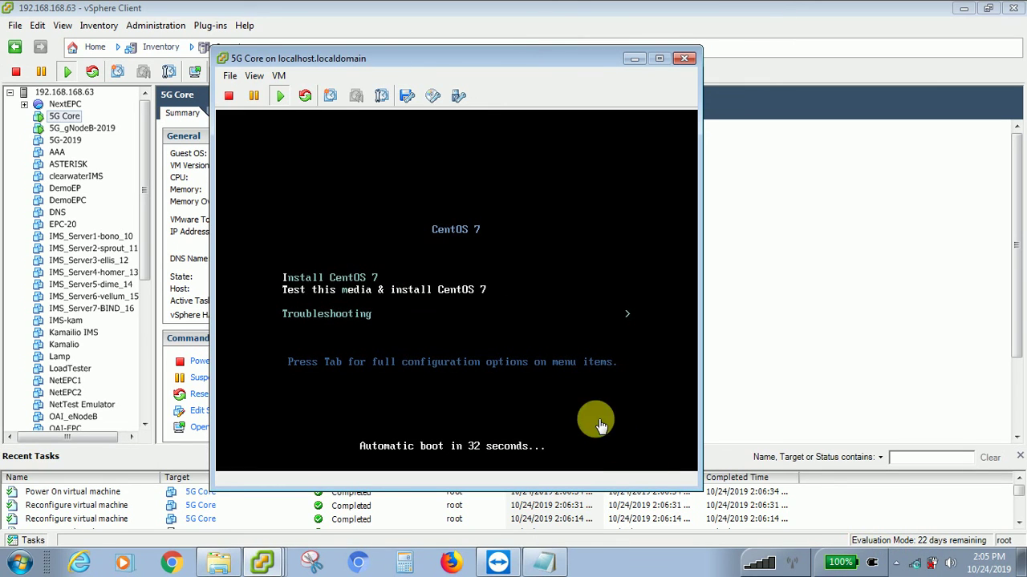
pyautogui.click(548, 368)
pyautogui.hotkey('ctrl', 'alt')
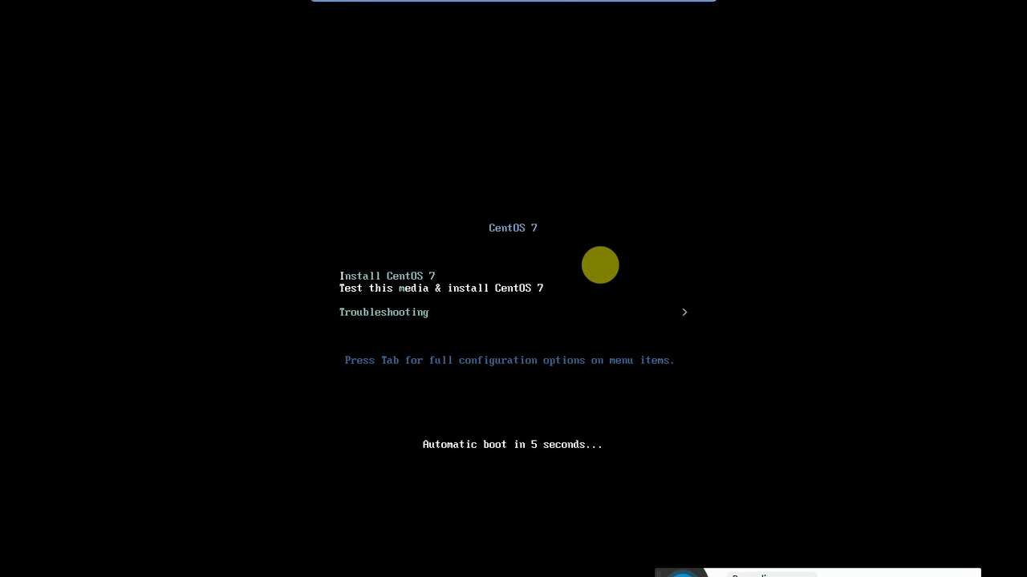
pyautogui.hotkey('ctrl', 'alt', 'Return')
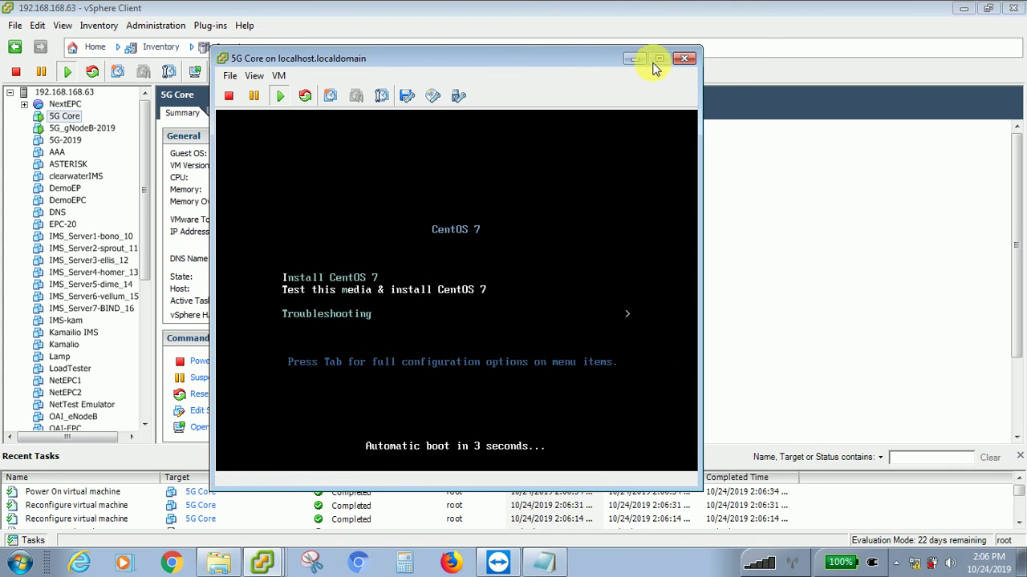
pyautogui.click(486, 197)
# - Put the 5G Core console back in full screen while the CentOS 7 installer loads
pyautogui.hotkey('ctrl', 'alt', 'Return')
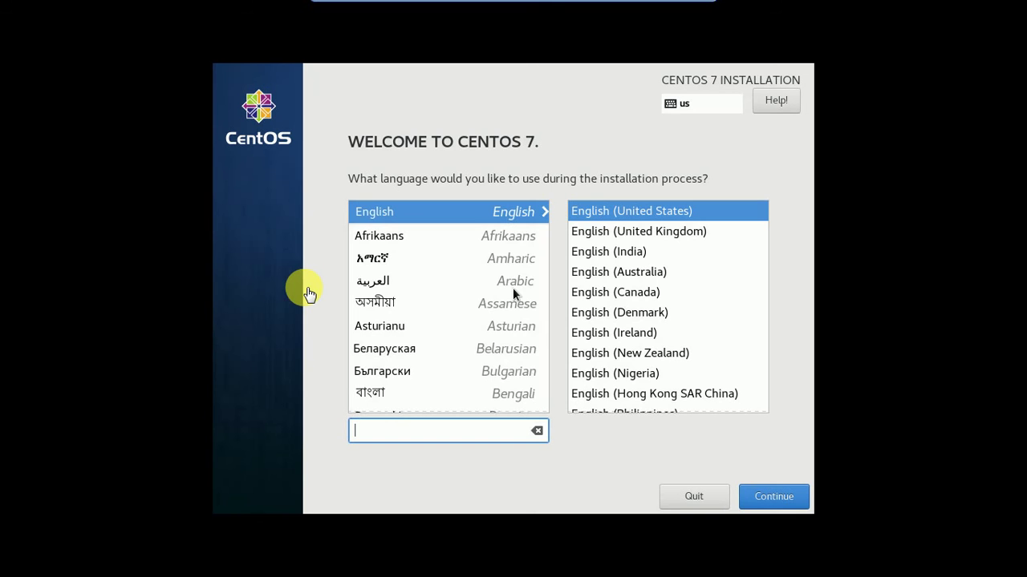
# - Continue with English (United States) and pick India (Asia/Kolkata) as the installer timezone
pyautogui.click(768, 499)
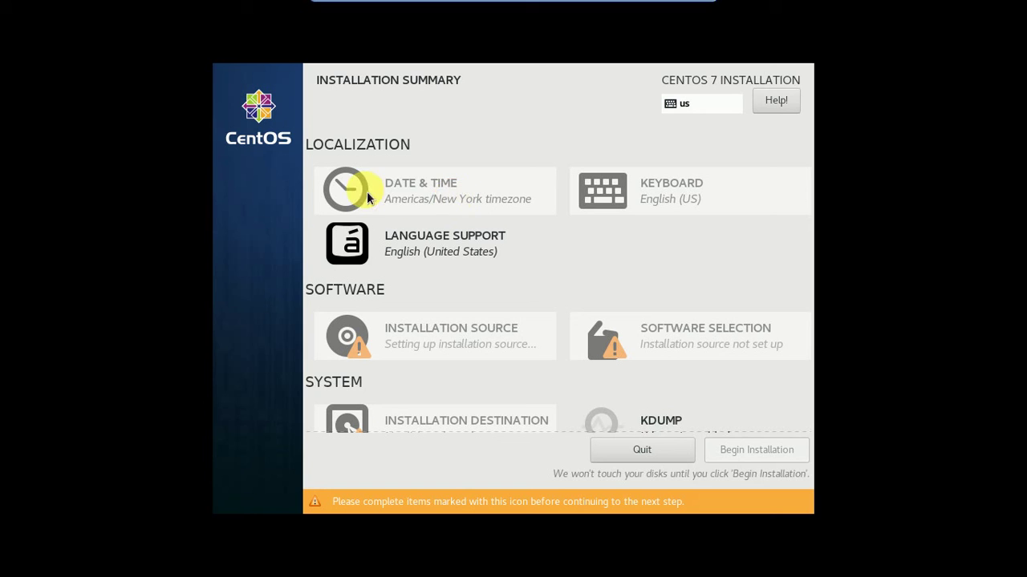
pyautogui.click(419, 197)
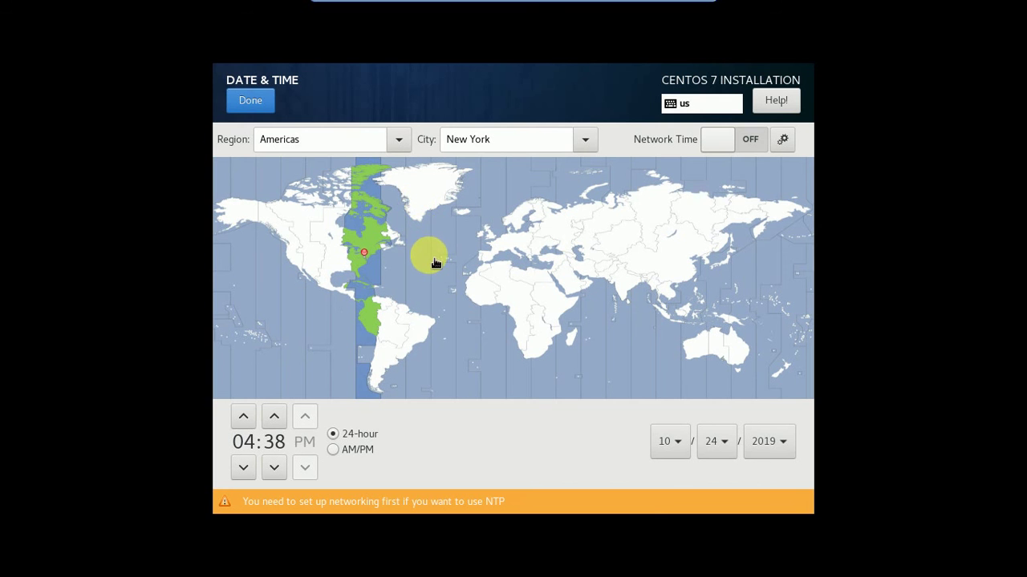
pyautogui.click(625, 293)
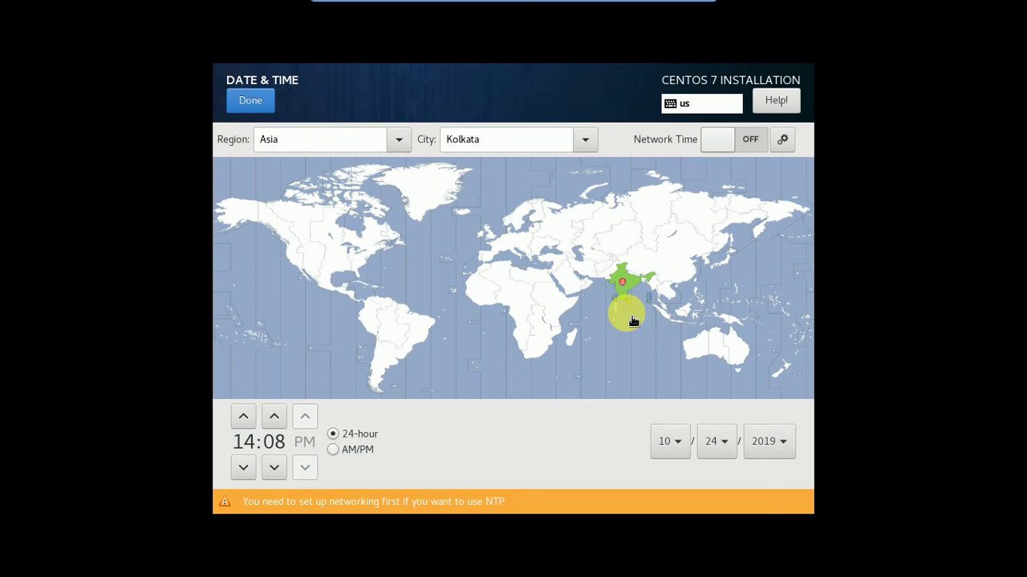
pyautogui.click(252, 104)
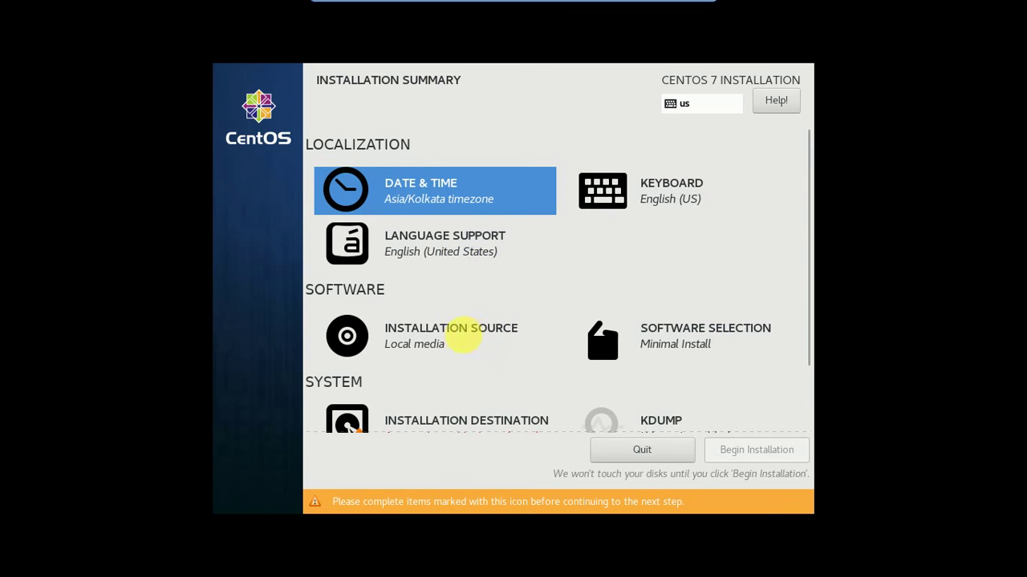
# - Review and confirm the installer's installation source settings
pyautogui.click(462, 335)
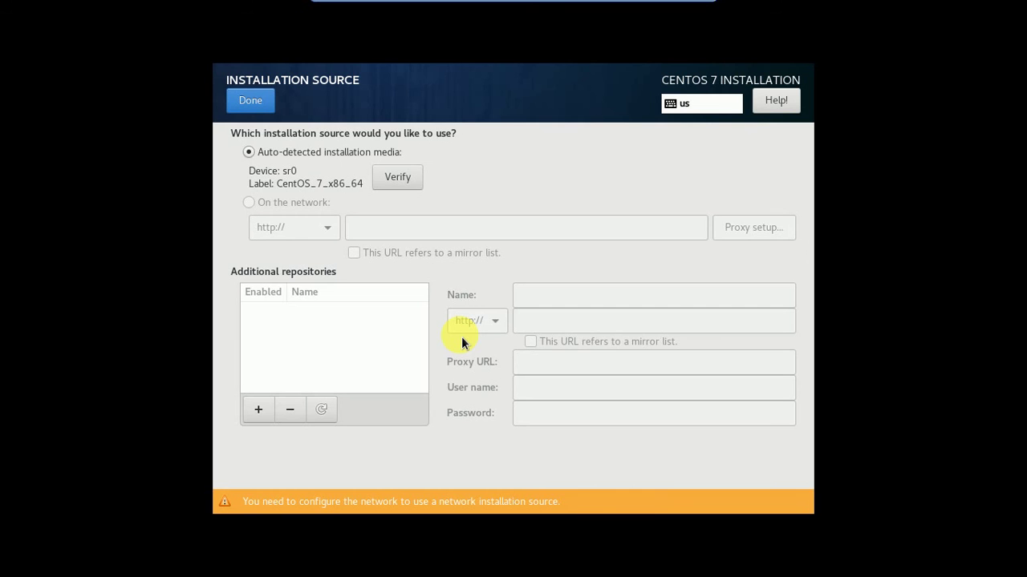
pyautogui.click(252, 104)
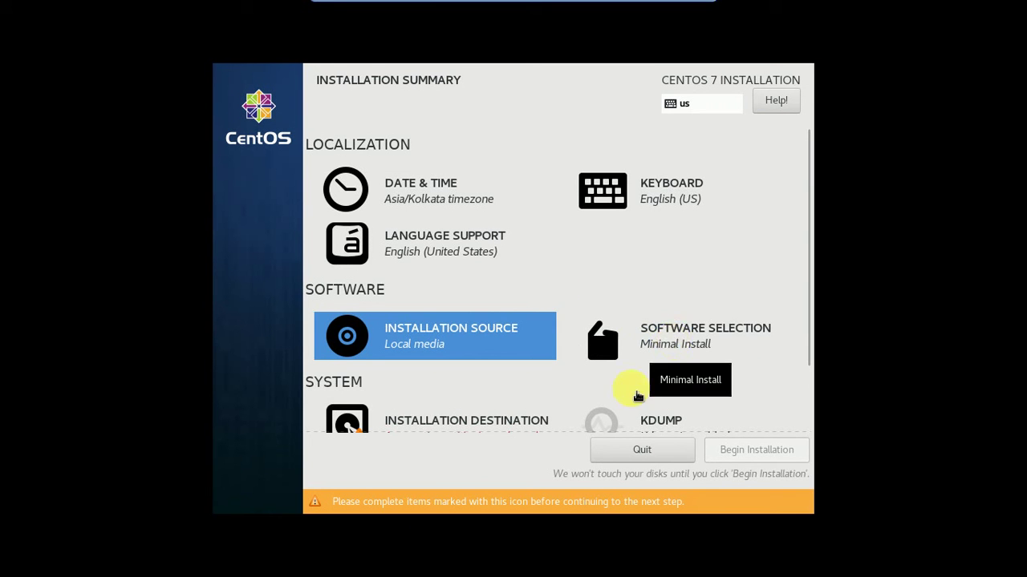
pyautogui.scroll(-2, 631, 389)
# - Try accepting the 8192 MiB disk as destination, then cancel the Reclaim space dialog
pyautogui.click(506, 357)
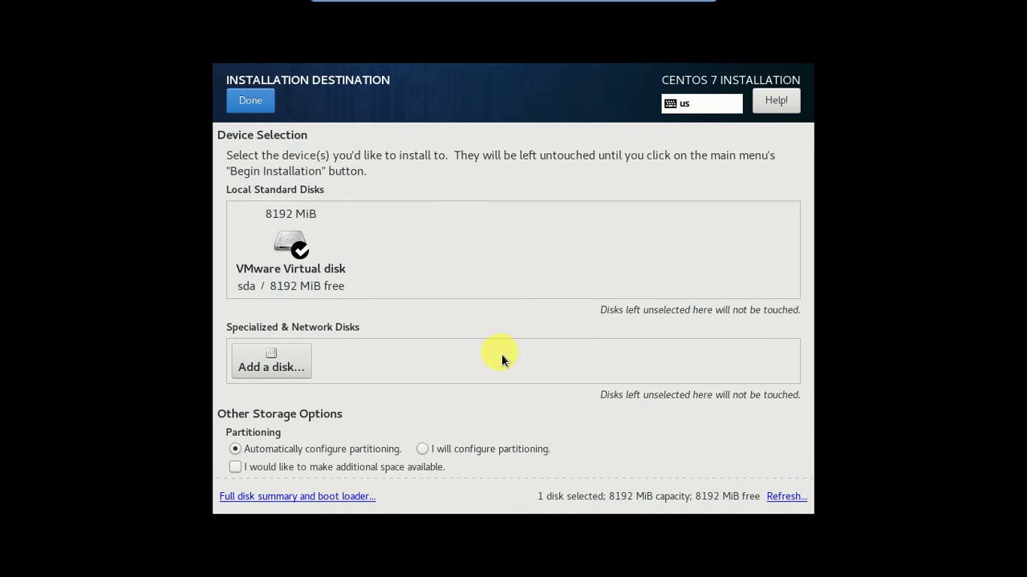
pyautogui.click(256, 105)
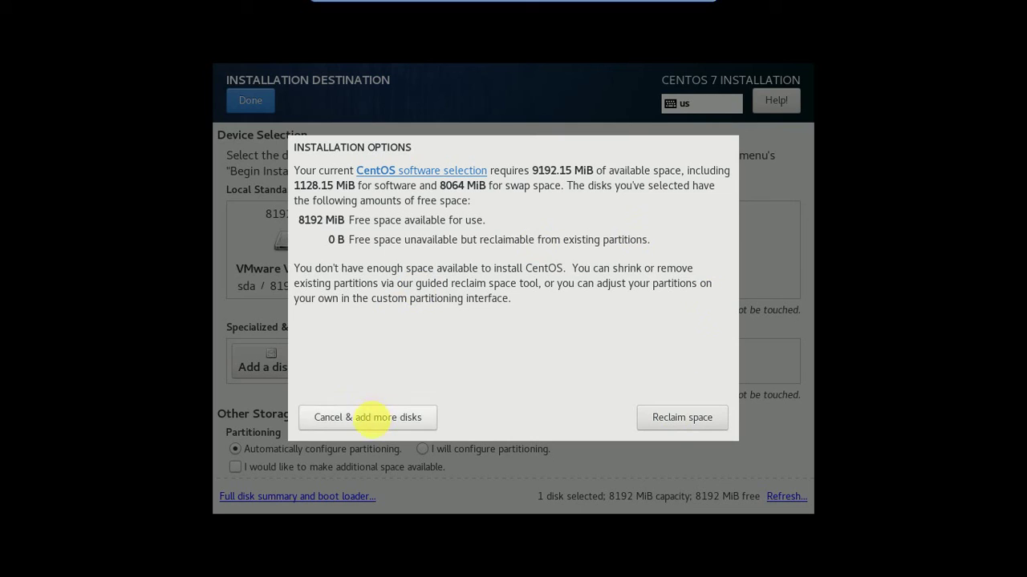
pyautogui.click(373, 418)
pyautogui.scroll(-2, 360, 410)
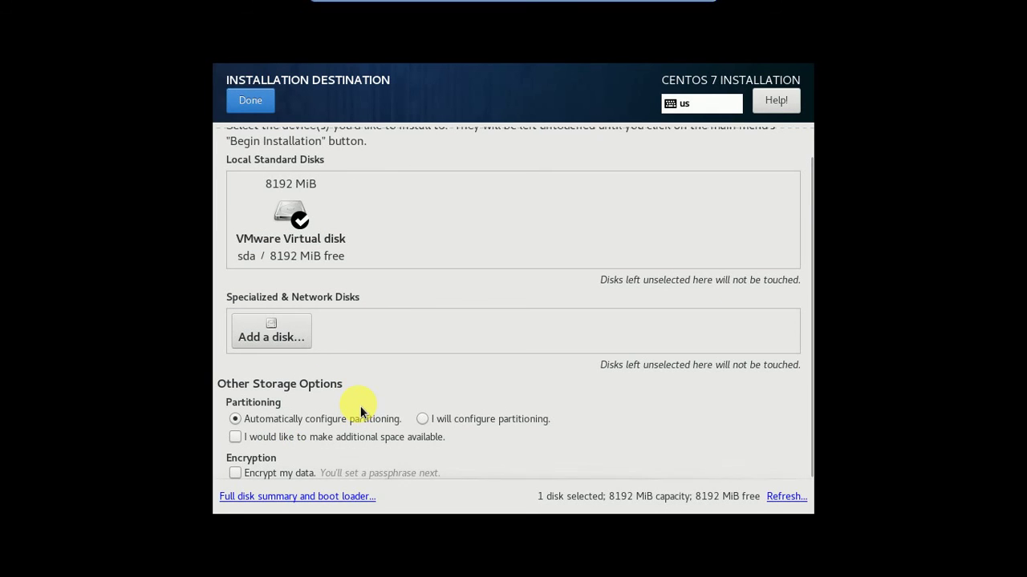
pyautogui.scroll(2, 360, 406)
pyautogui.click(262, 102)
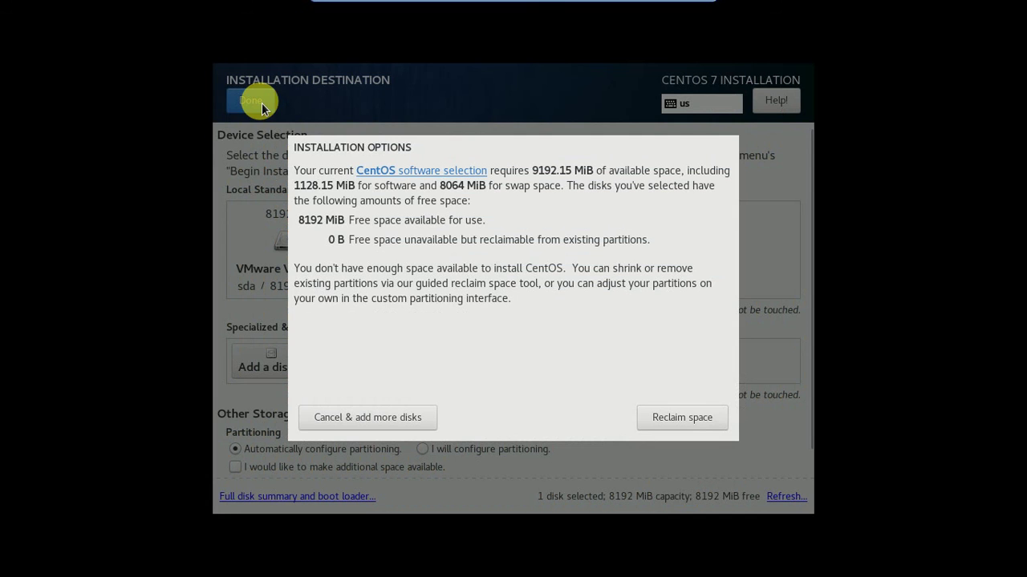
pyautogui.click(654, 414)
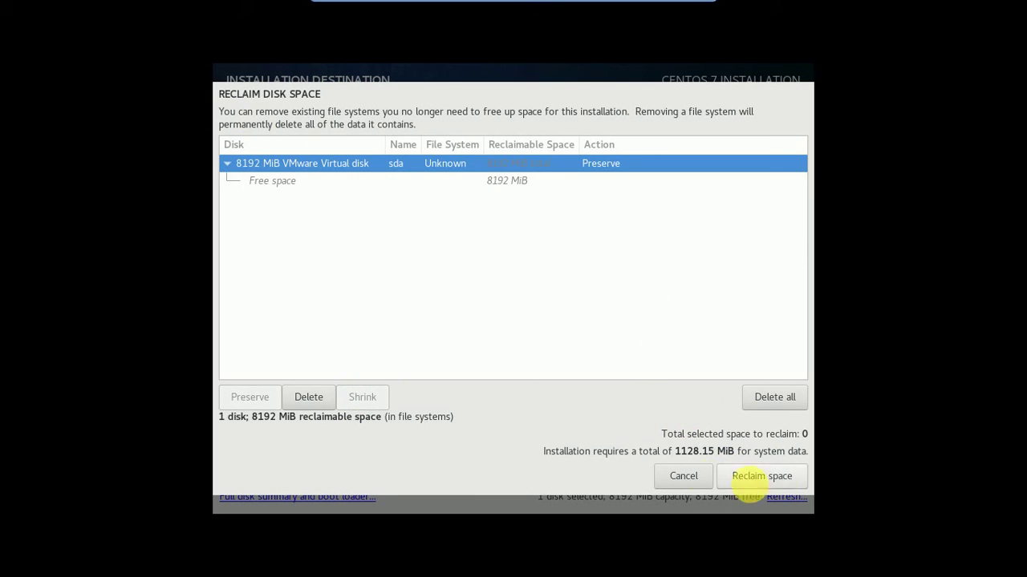
pyautogui.click(752, 482)
# - Deselect the VMware Virtual disk, leave no disks selected, and begin the installation
pyautogui.scroll(-1, 408, 321)
pyautogui.scroll(1, 408, 321)
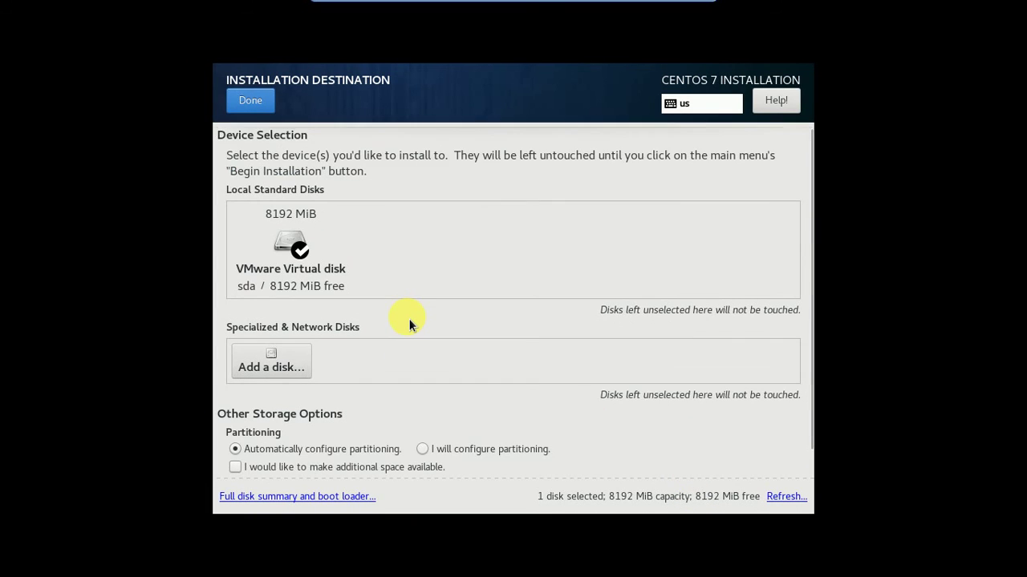
pyautogui.scroll(-1, 408, 319)
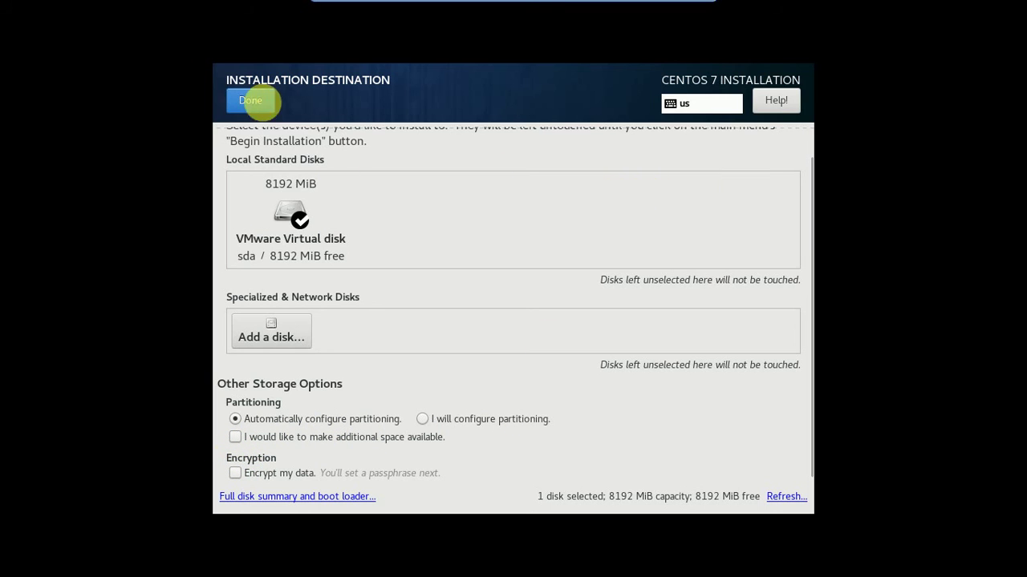
pyautogui.click(300, 215)
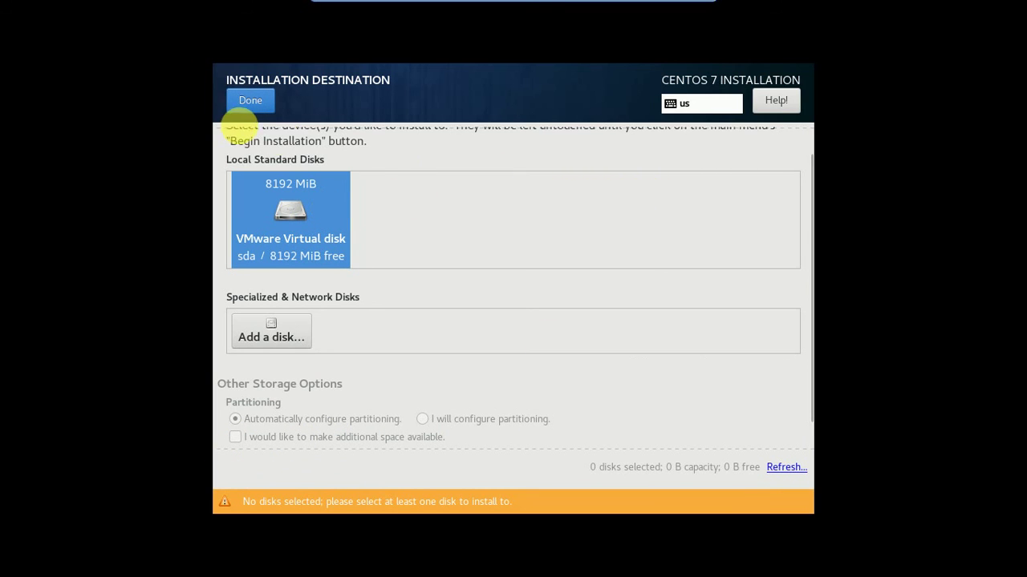
pyautogui.click(247, 101)
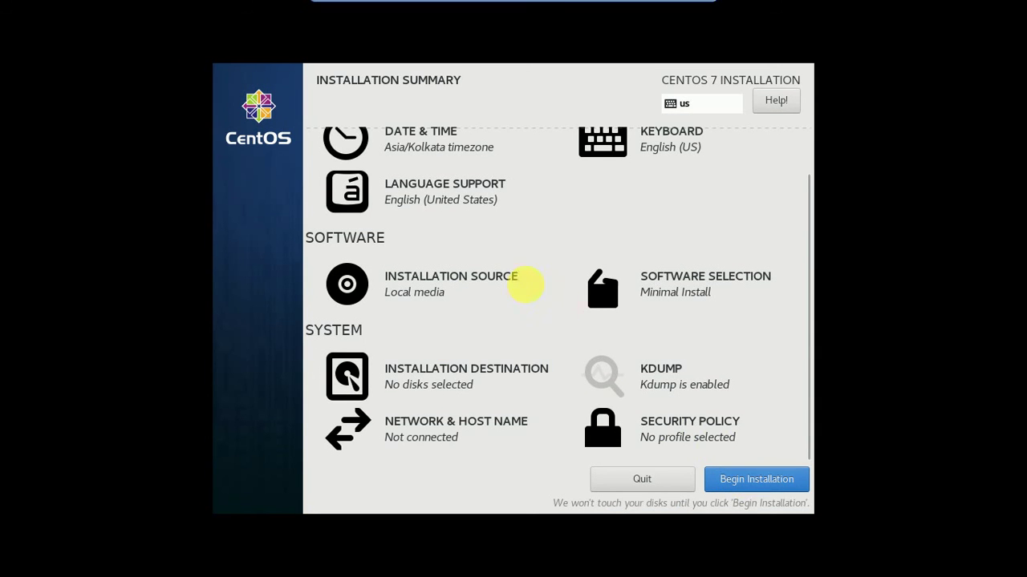
pyautogui.scroll(2, 526, 285)
pyautogui.scroll(-2, 523, 286)
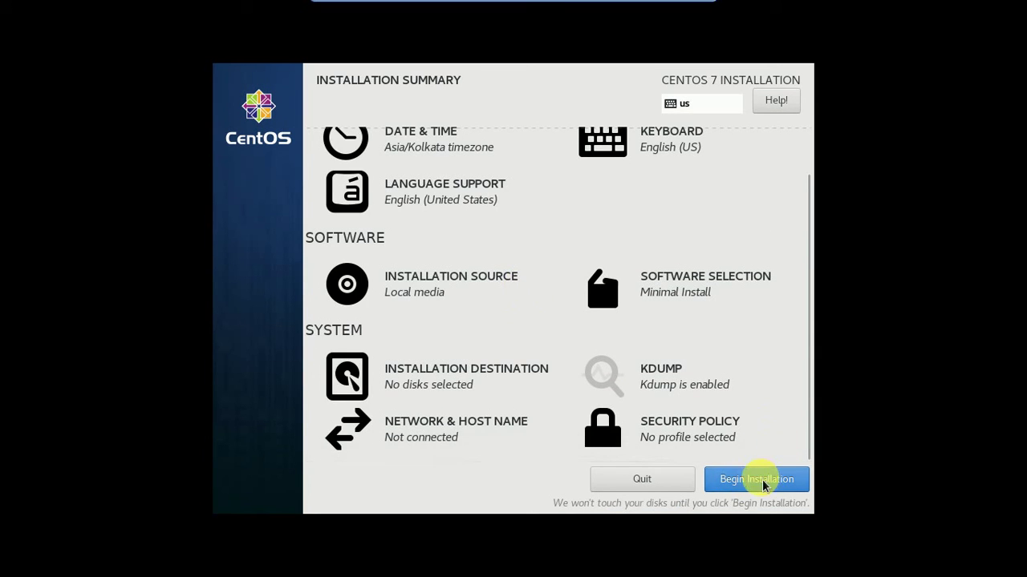
pyautogui.click(762, 480)
# - Enter and confirm the root account password, then return to the installation progress
pyautogui.click(460, 199)
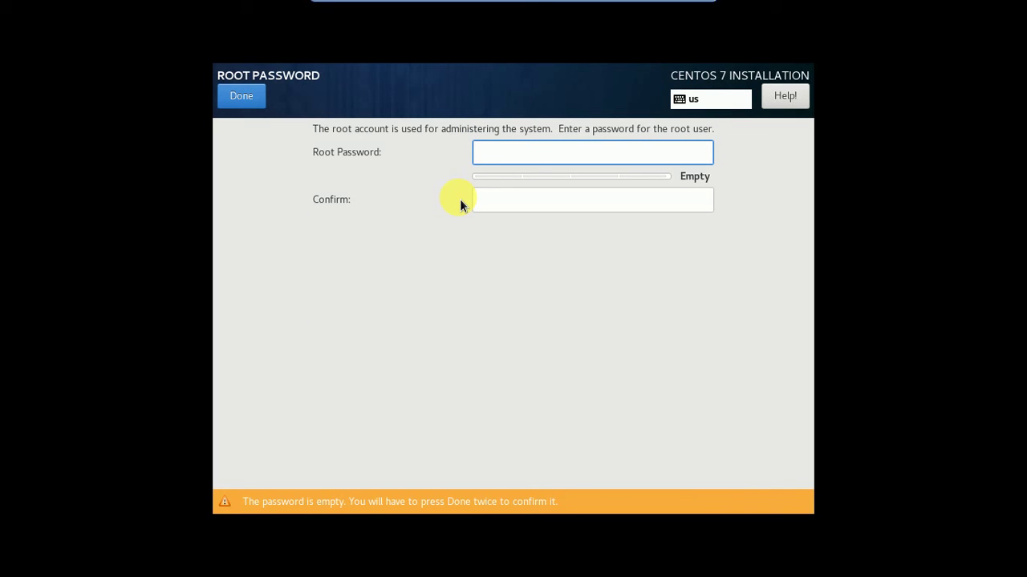
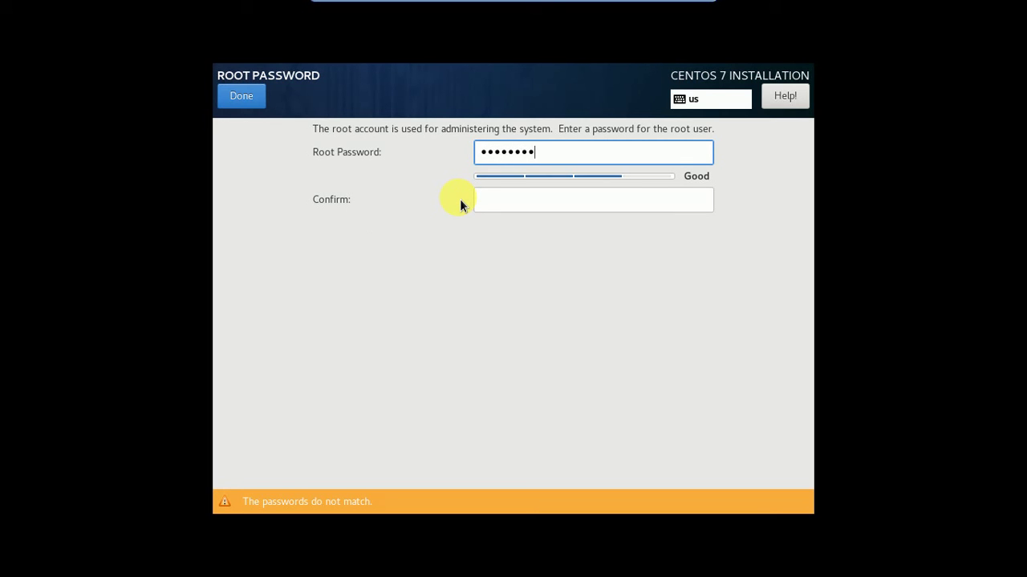
pyautogui.click(501, 207)
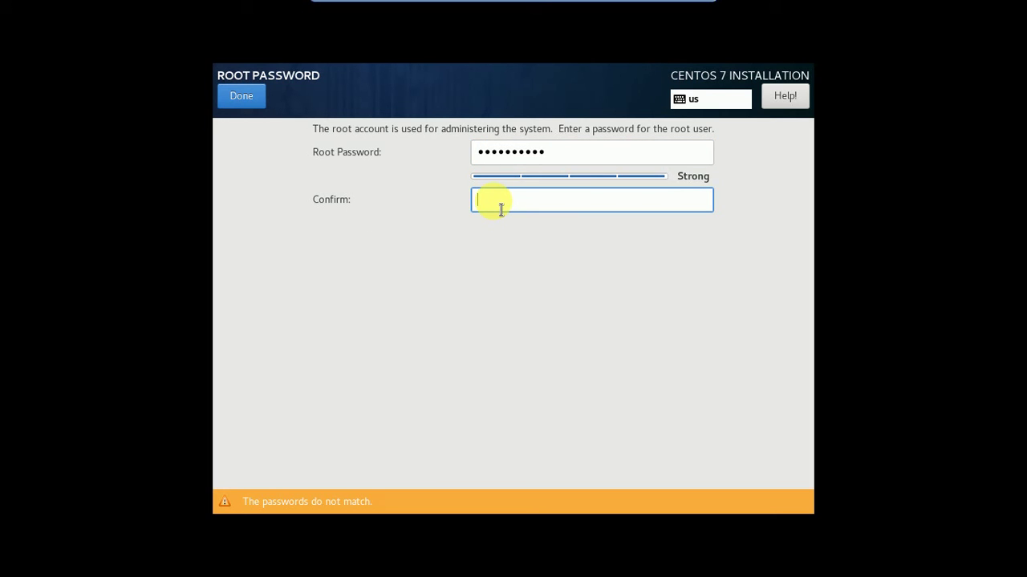
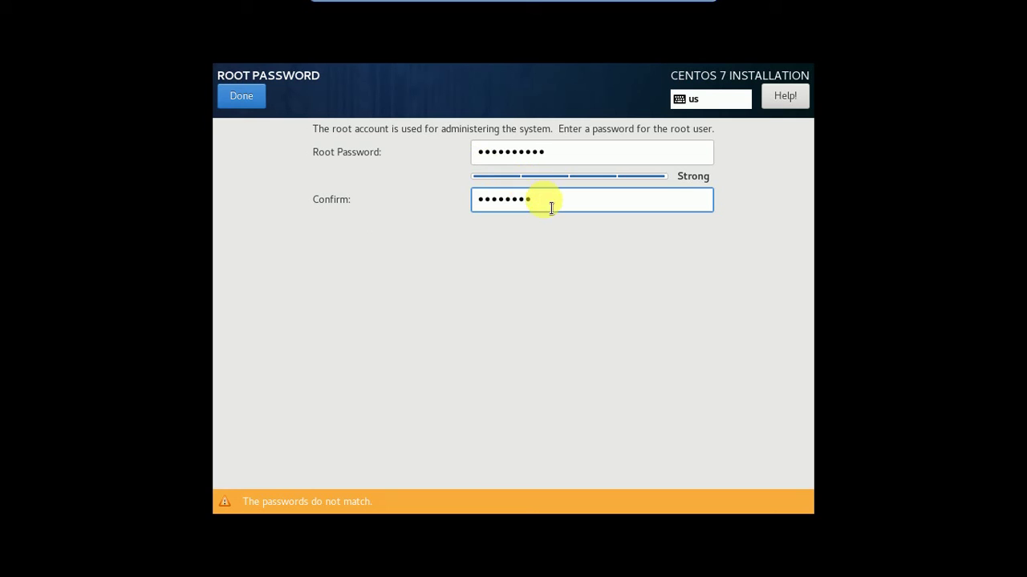
pyautogui.moveTo(538, 199); pyautogui.dragTo(388, 181)
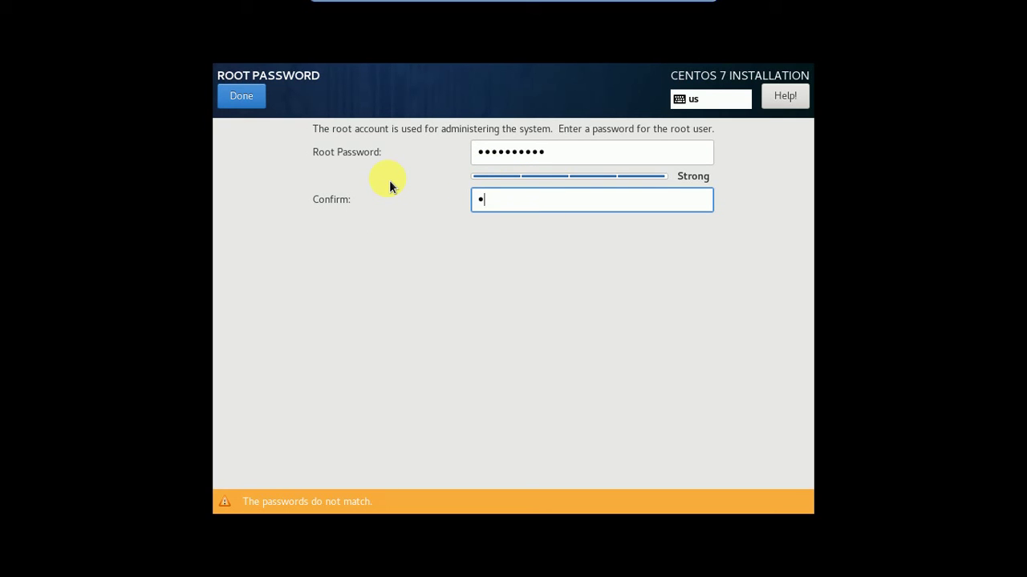
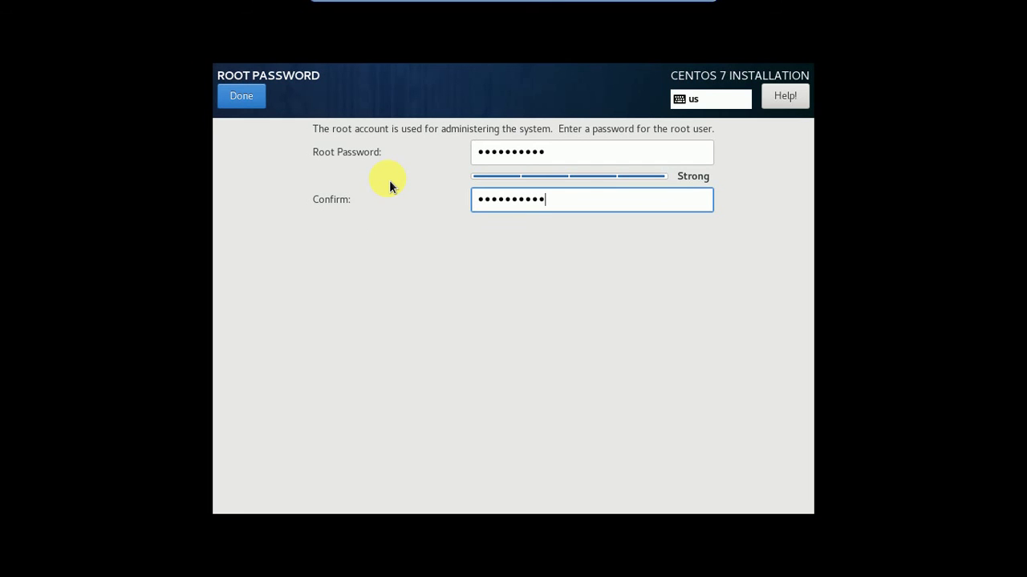
pyautogui.click(236, 98)
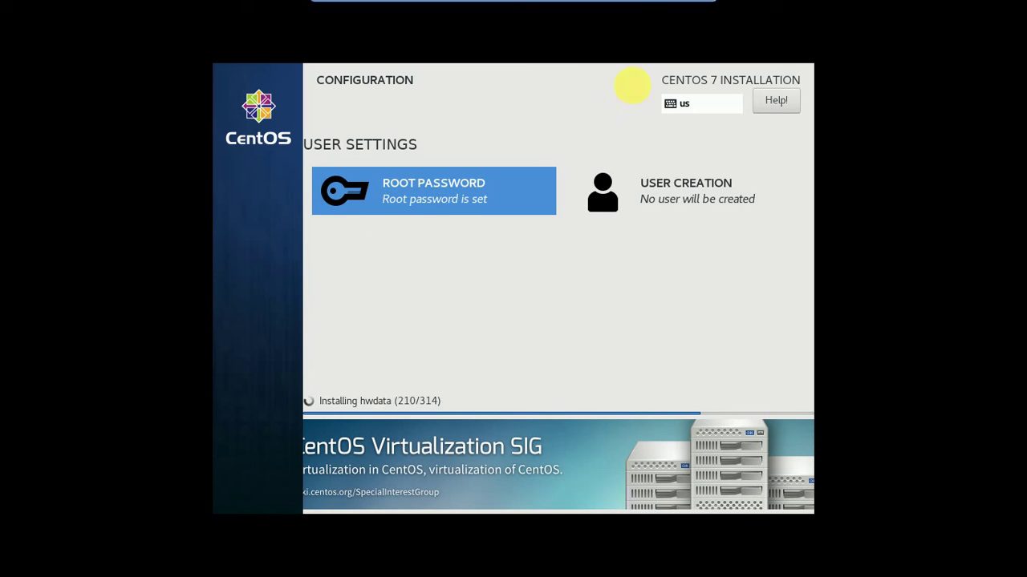
# - Leave the 5G Core full-screen console and bring the 5G_gNodeB-2019 root shell console to front
pyautogui.click(694, 10)
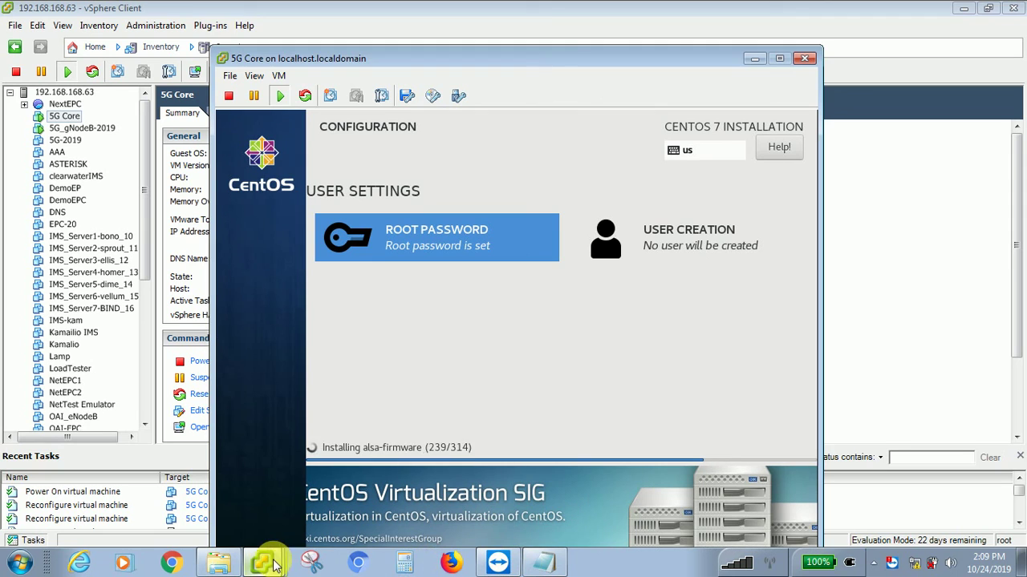
pyautogui.click(254, 507)
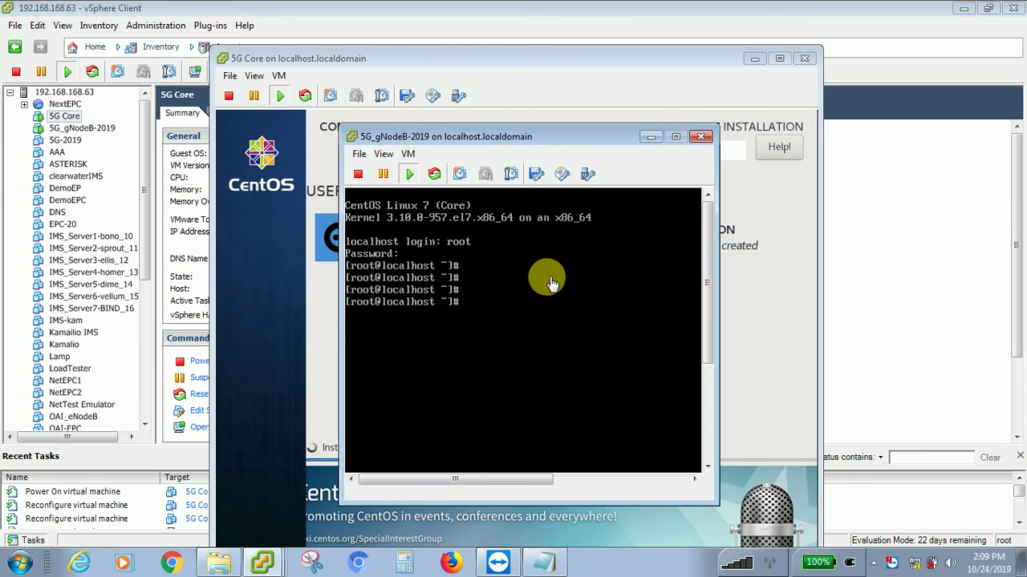
pyautogui.click(547, 279)
pyautogui.hotkey('ctrl', 'alt', 'Return')
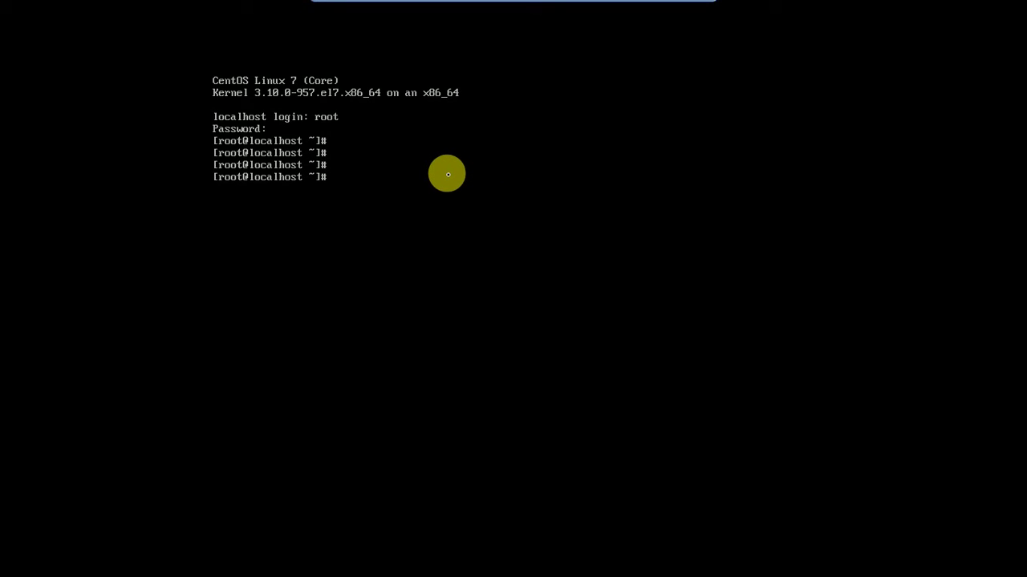
pyautogui.hotkey('ctrl', 'alt')
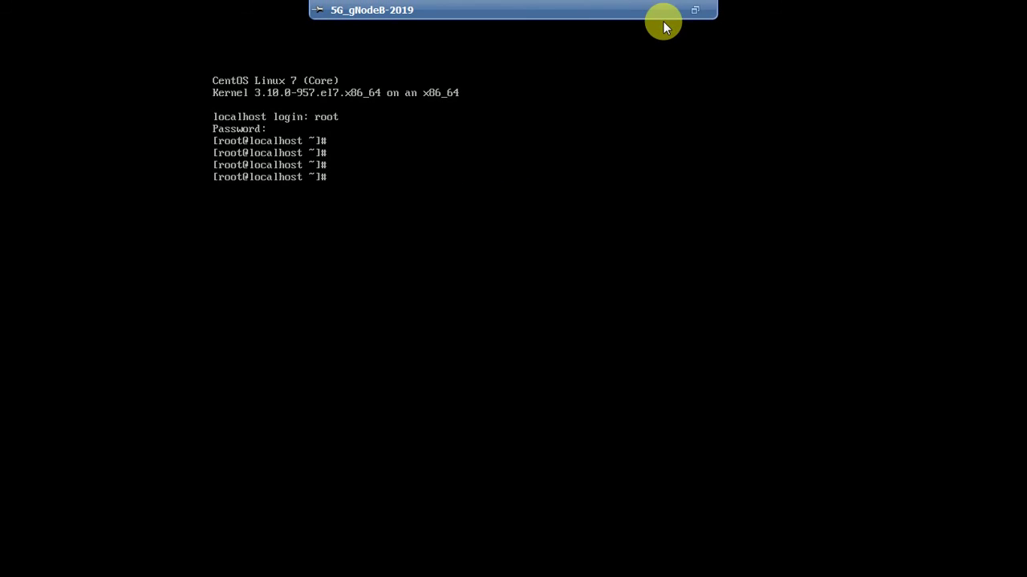
pyautogui.click(690, 11)
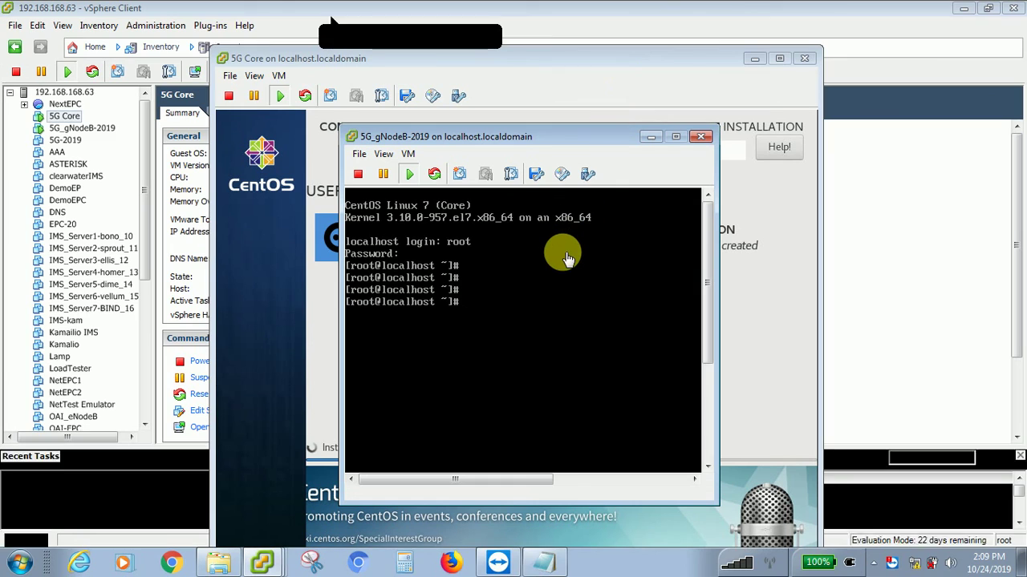
pyautogui.click(564, 254)
# - Make the 5G_gNodeB-2019 root console full-screen again with Ctrl+Alt+Enter
pyautogui.hotkey('ctrl', 'alt', 'Return')
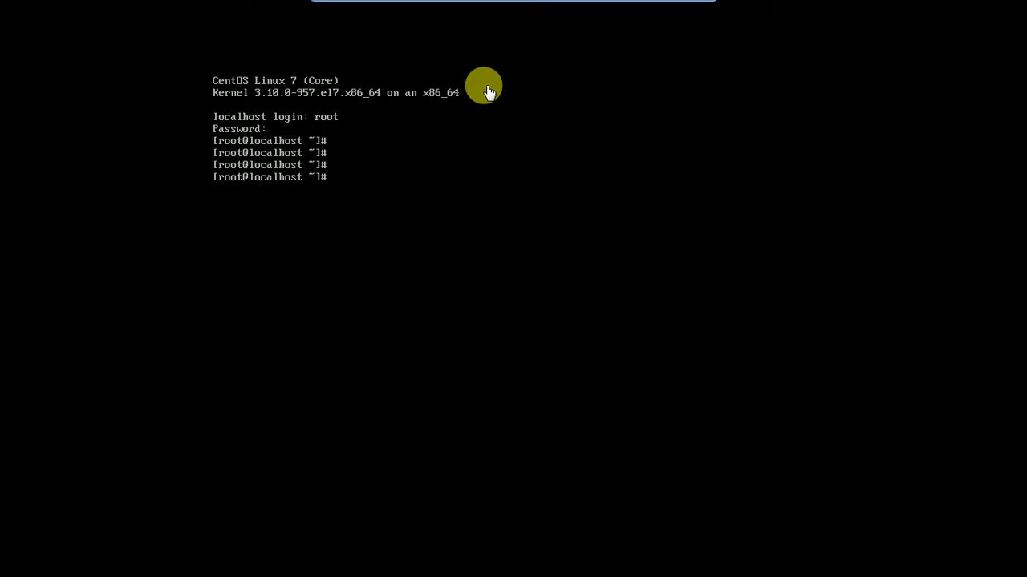
# - Run startx and 'yum -y gropus install' on gNodeB, then restore the console to a window
pyautogui.write('startx')
pyautogui.press('Return')
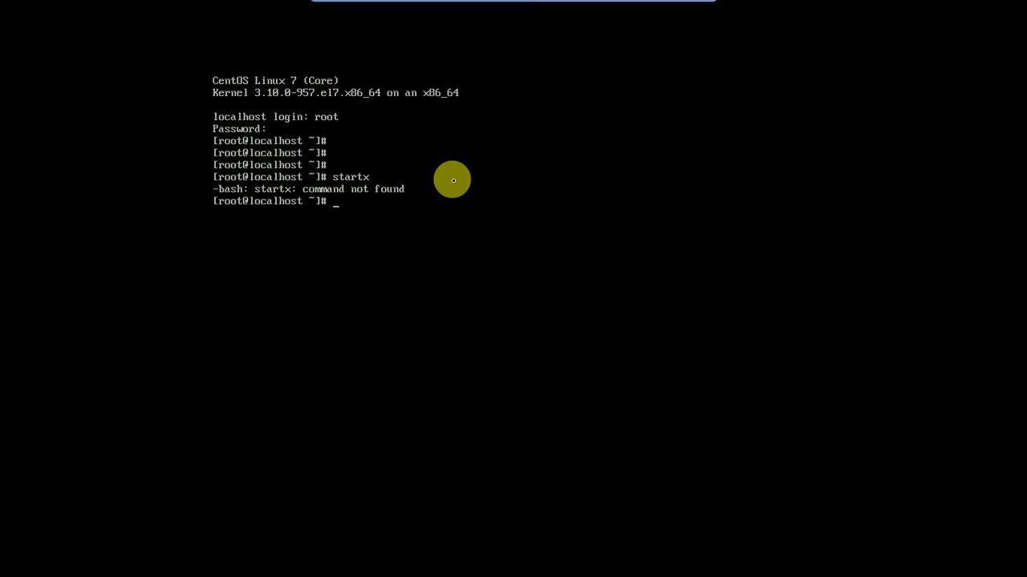
pyautogui.write('yum -y gropus install')
pyautogui.press('Return')
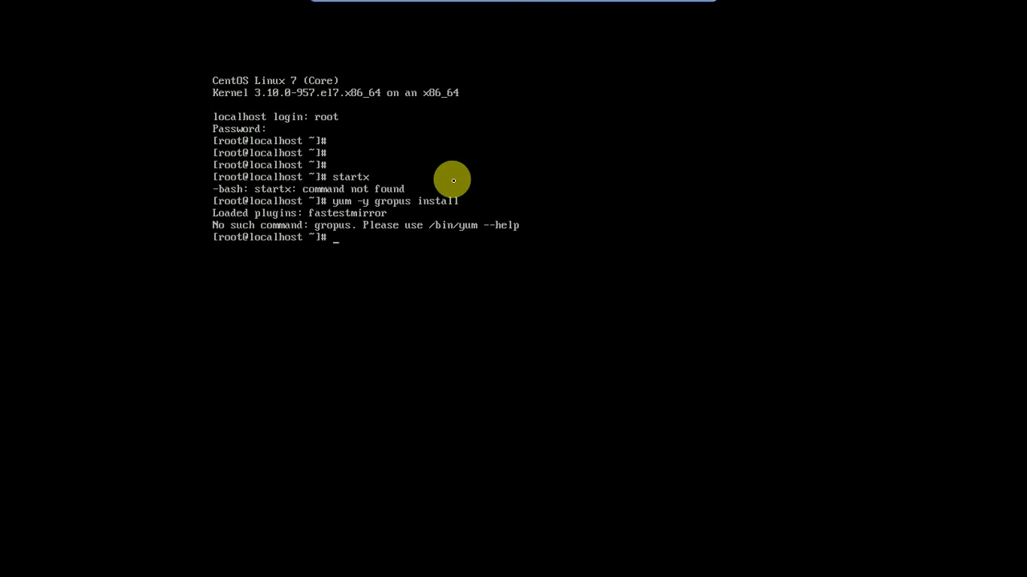
pyautogui.moveTo(639, 14)
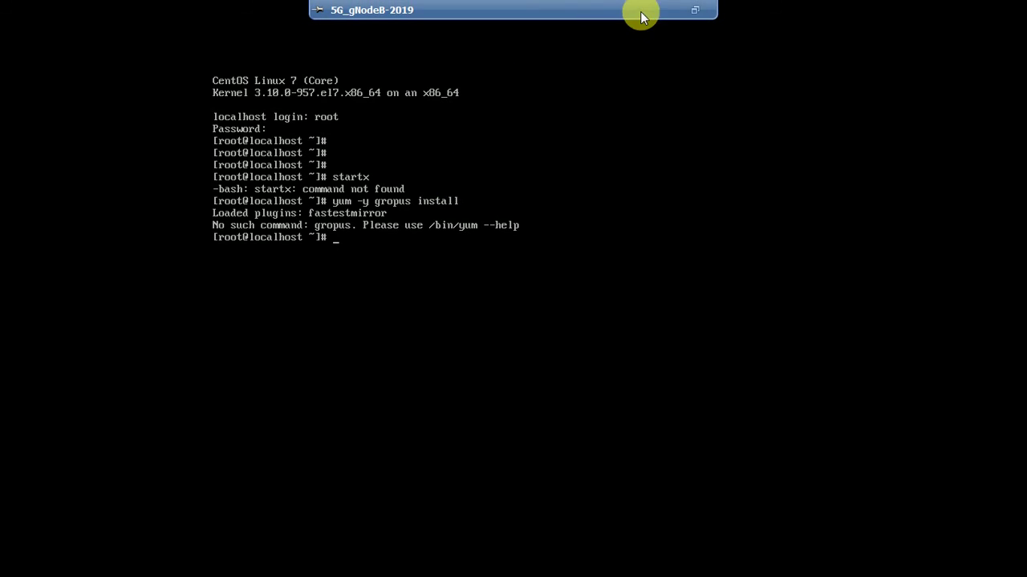
pyautogui.click(694, 13)
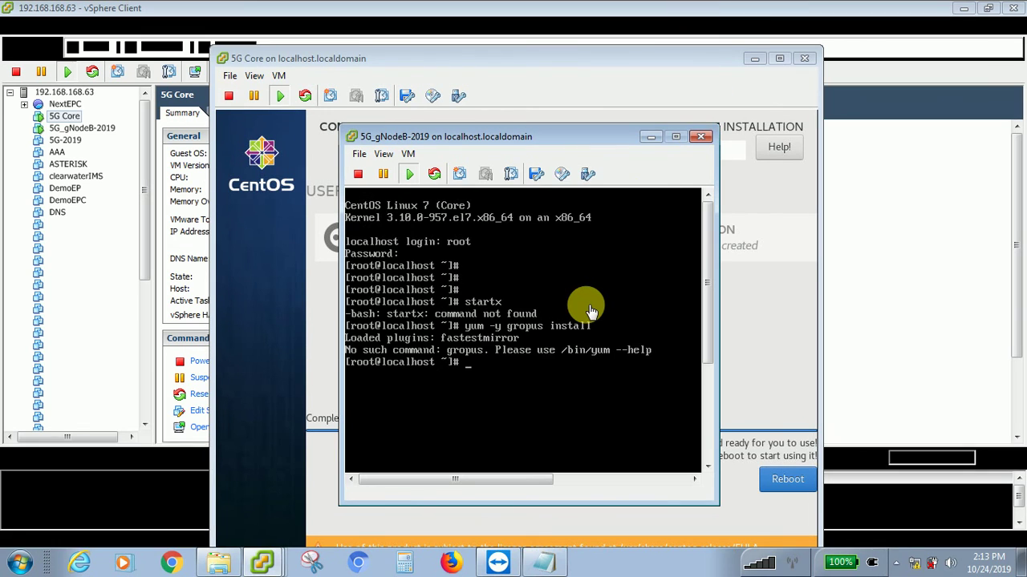
# - Close the gNodeB console and reboot the freshly installed 5G Core CentOS system
pyautogui.click(702, 139)
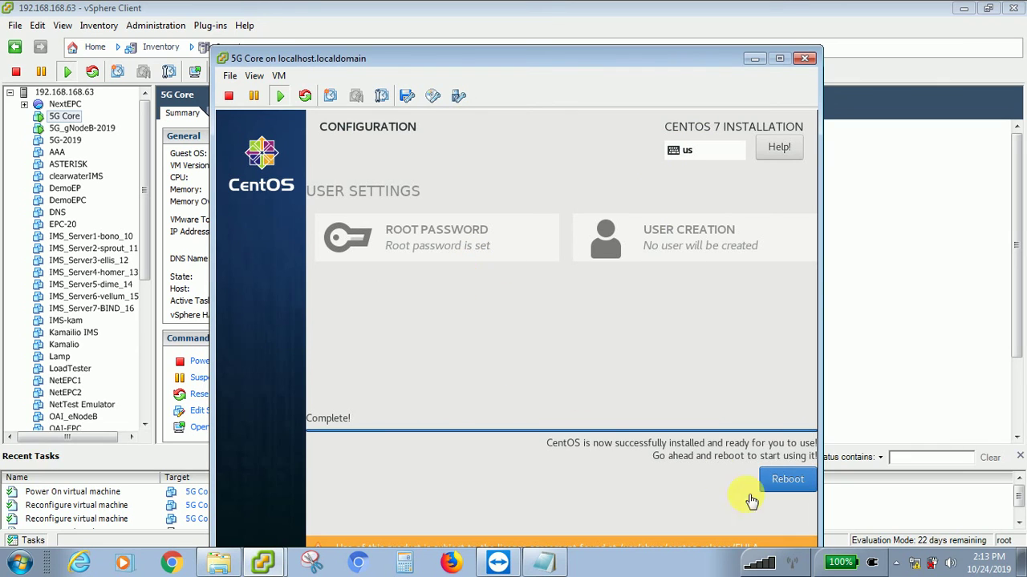
pyautogui.click(792, 482)
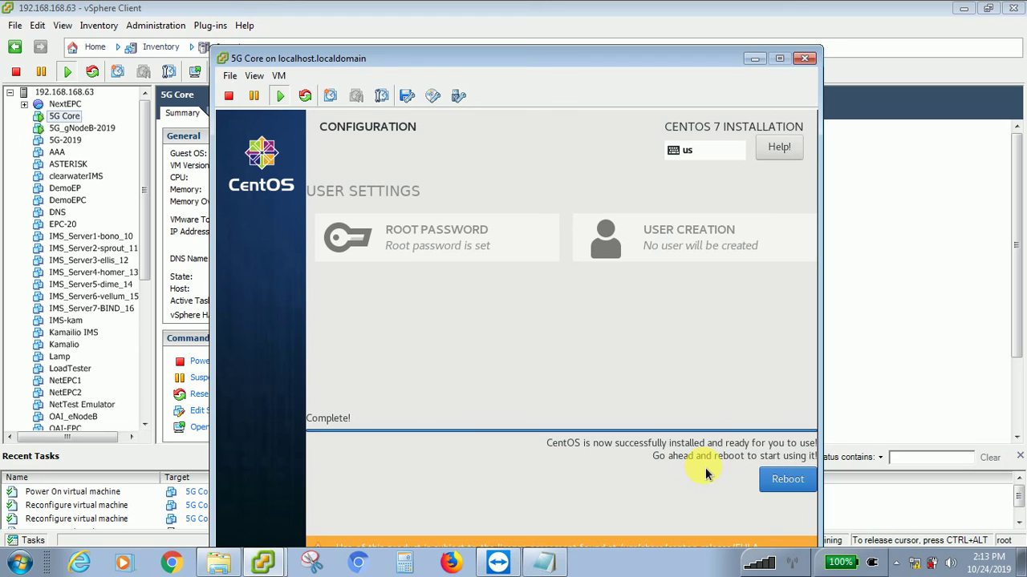
pyautogui.click(785, 481)
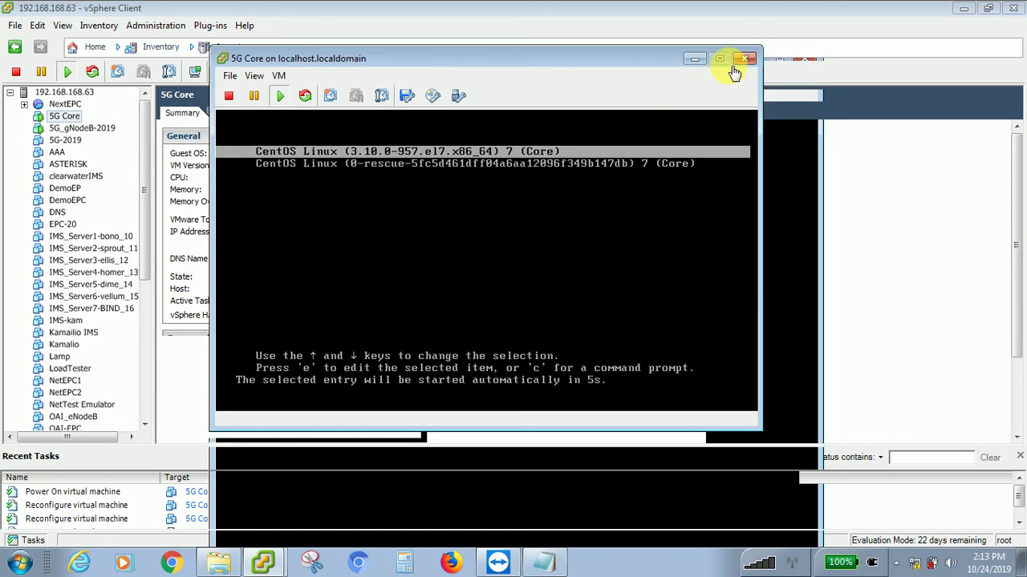
# - Put away the 5G Core console and power off 5G_gNodeB-2019, confirming with Yes
pyautogui.click(694, 58)
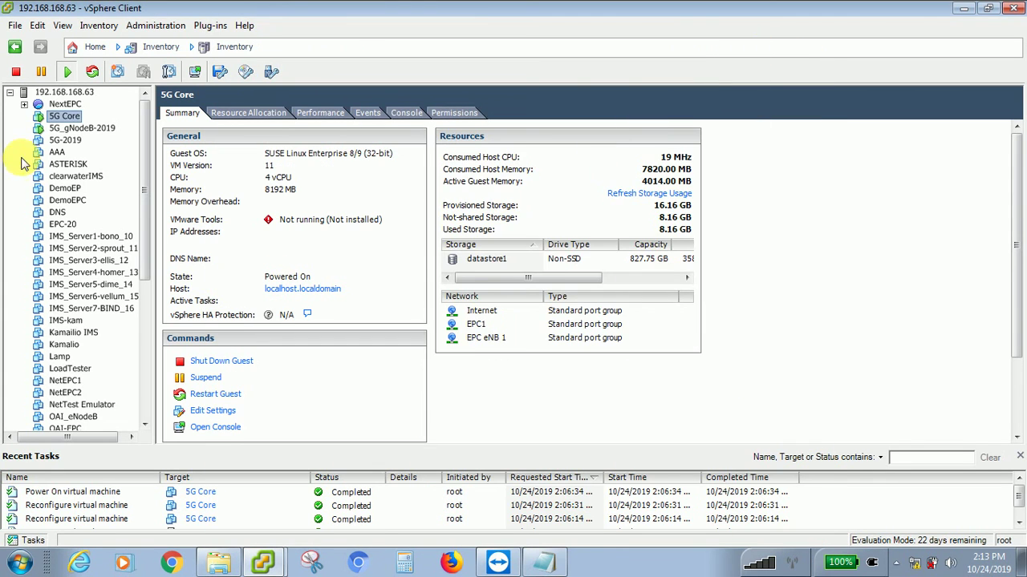
pyautogui.click(79, 129)
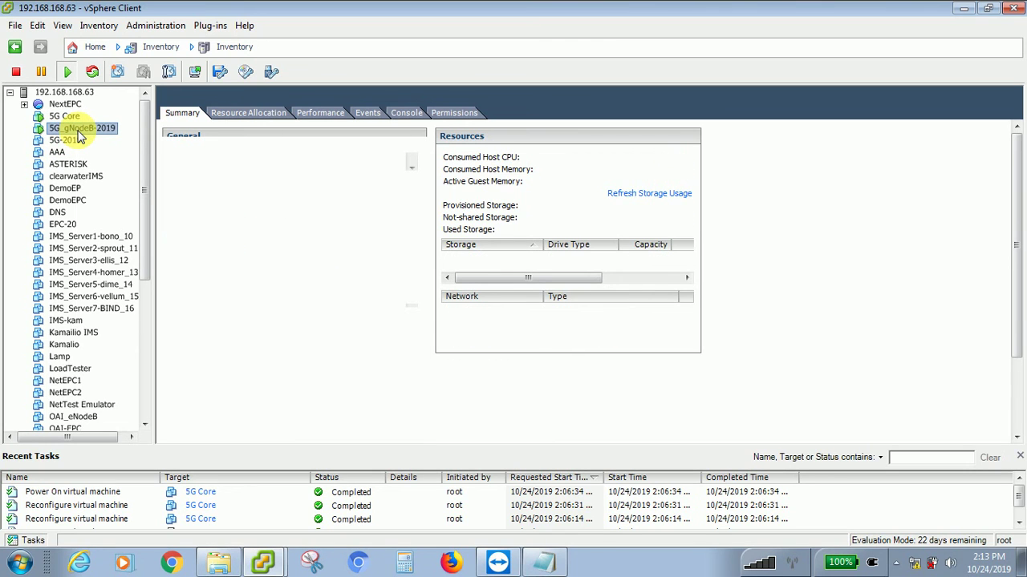
pyautogui.rightClick(78, 133)
pyautogui.moveTo(256, 138)
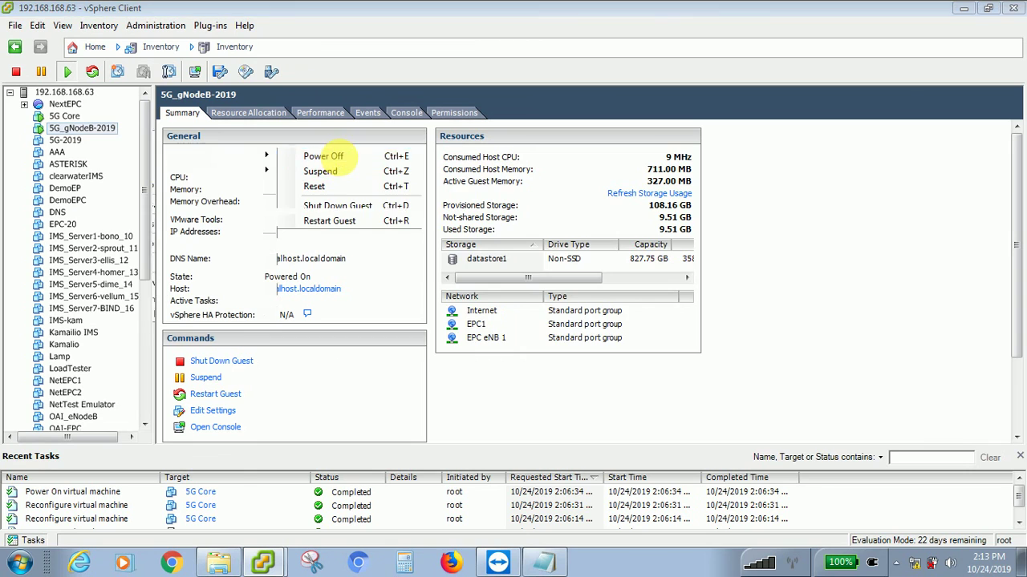
pyautogui.click(325, 156)
pyautogui.click(586, 337)
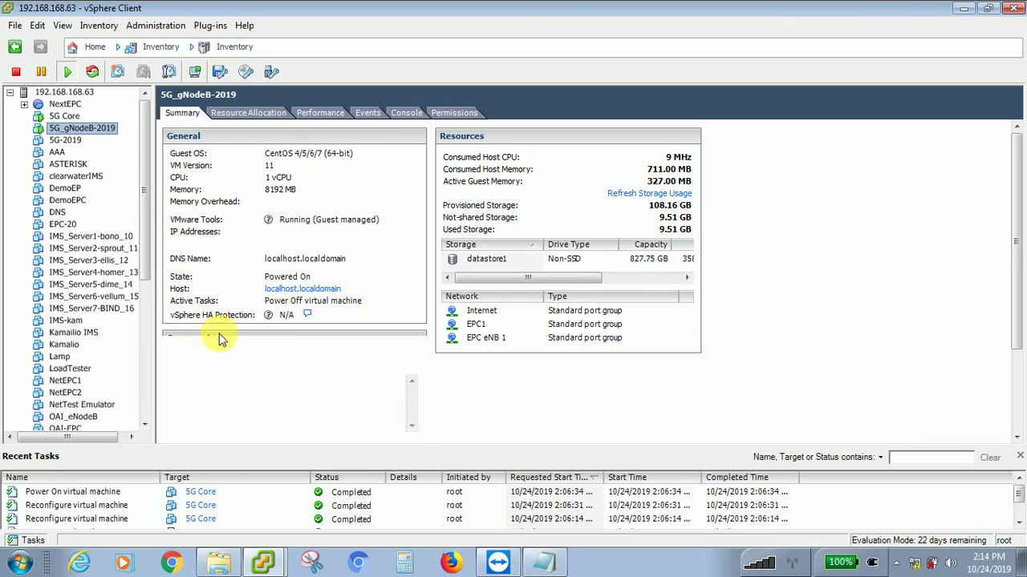
# - In 5G_gNodeB-2019's Edit Settings, set network adapters 1–3 to Internet and apply
pyautogui.rightClick(106, 130)
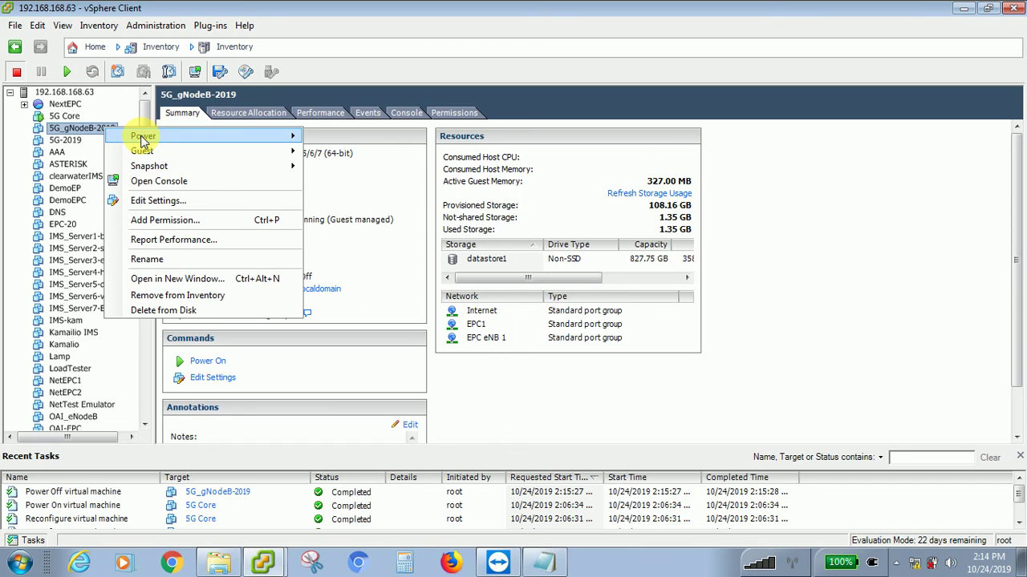
pyautogui.click(144, 201)
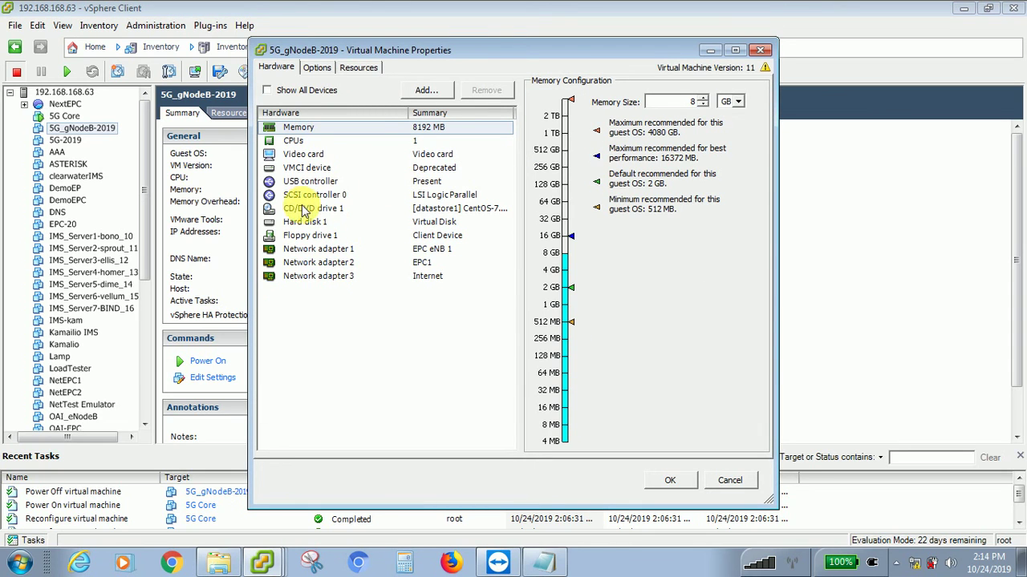
pyautogui.click(314, 250)
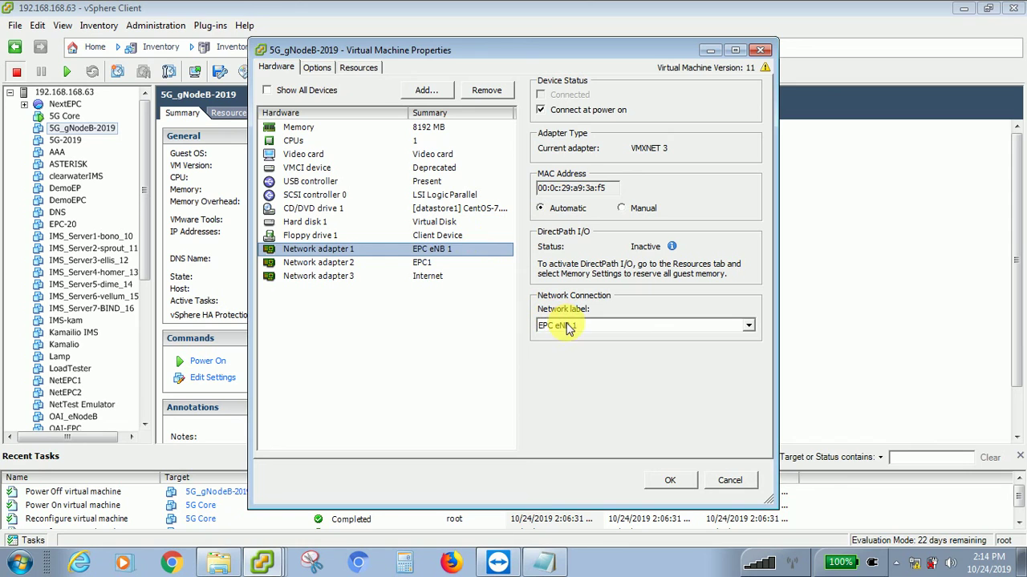
pyautogui.click(558, 325)
pyautogui.click(565, 378)
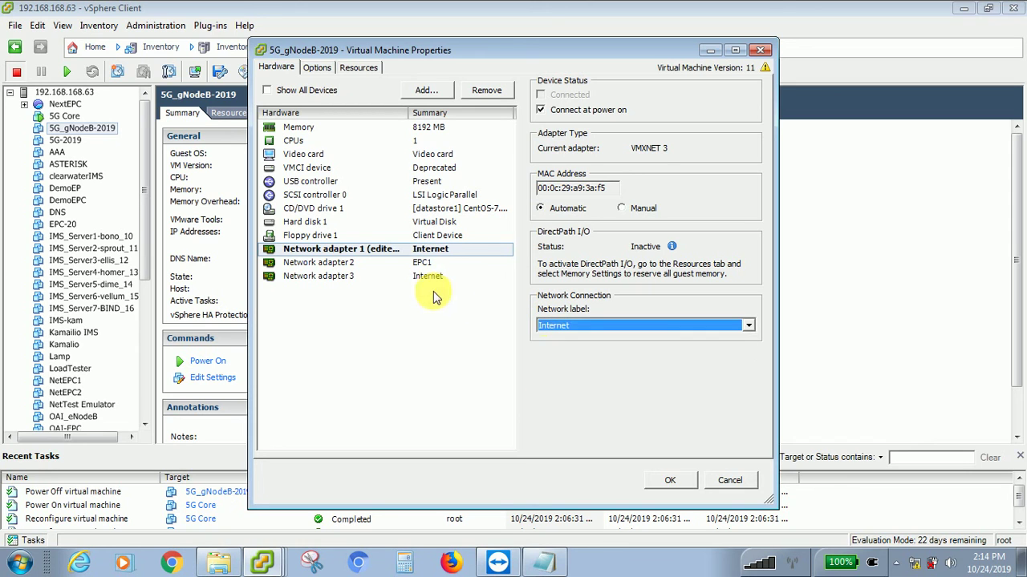
pyautogui.click(419, 265)
pyautogui.click(543, 325)
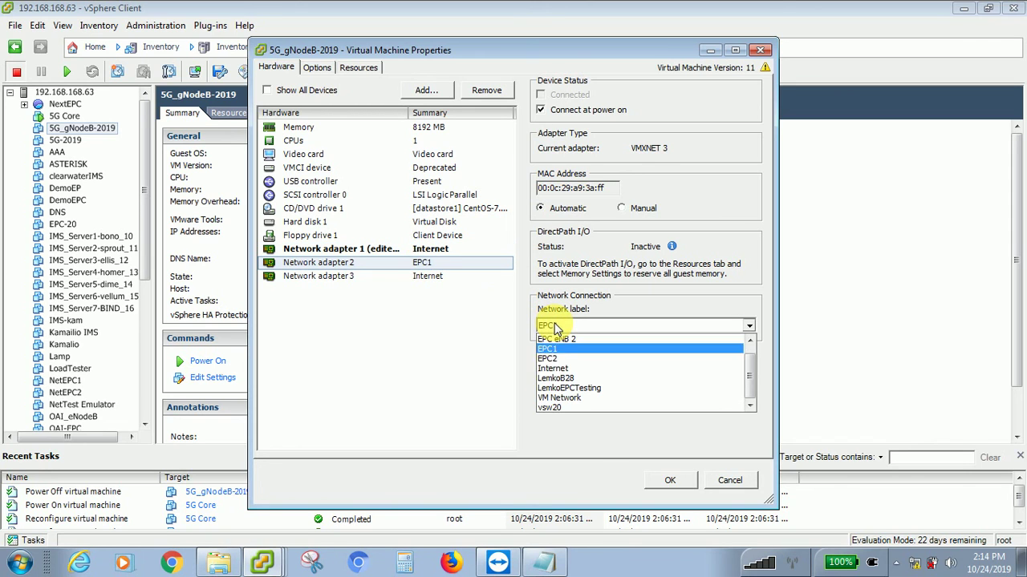
pyautogui.click(554, 377)
pyautogui.click(413, 276)
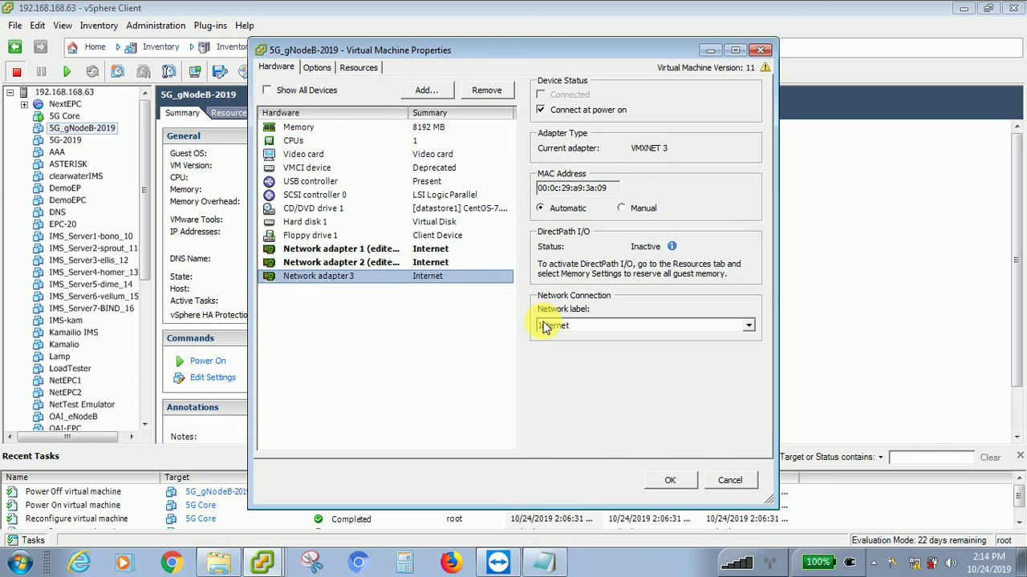
pyautogui.click(546, 327)
pyautogui.click(554, 368)
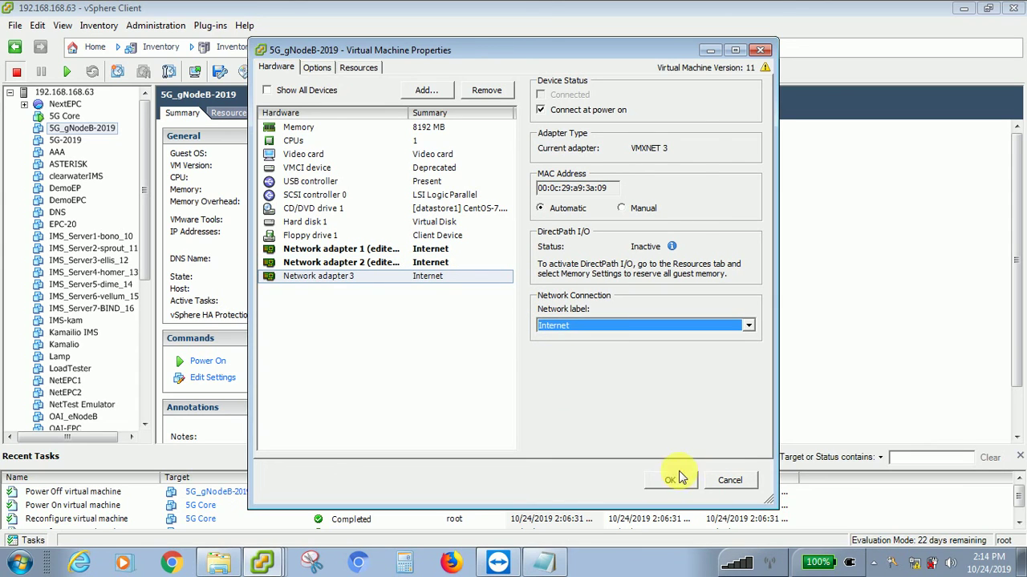
pyautogui.click(671, 481)
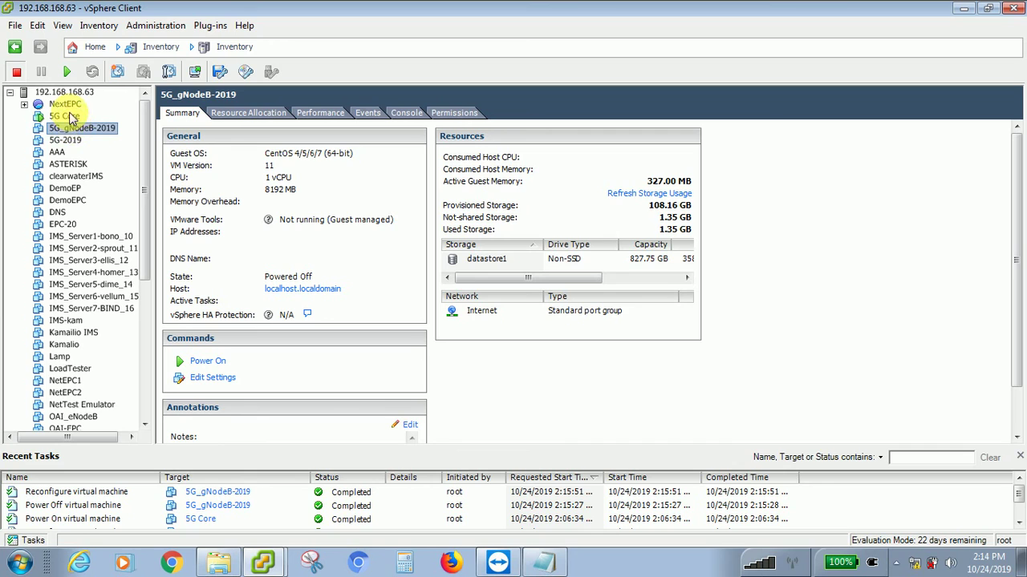
# - Select the 5G Core VM and open its Edit Settings
pyautogui.click(69, 117)
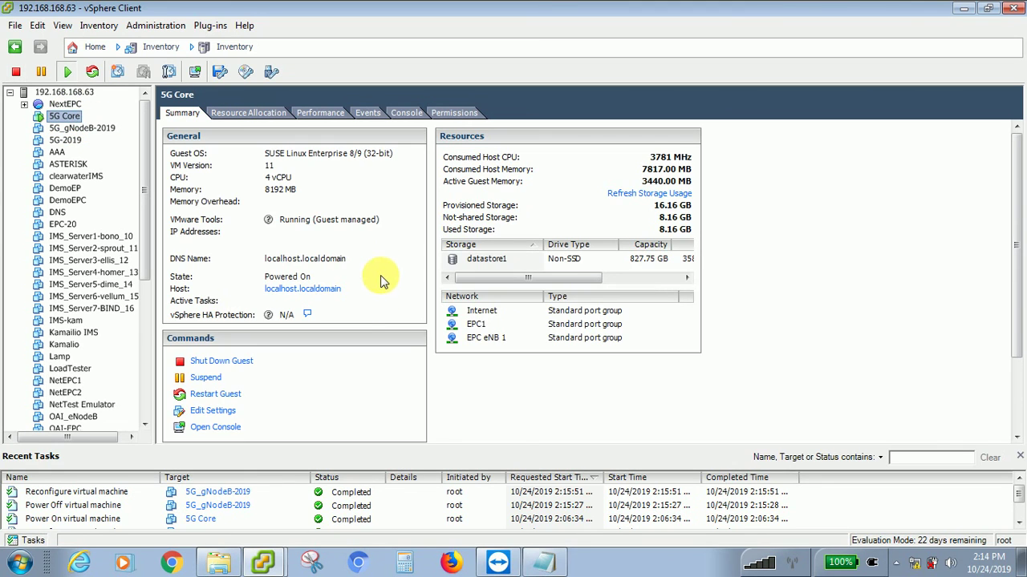
pyautogui.click(232, 415)
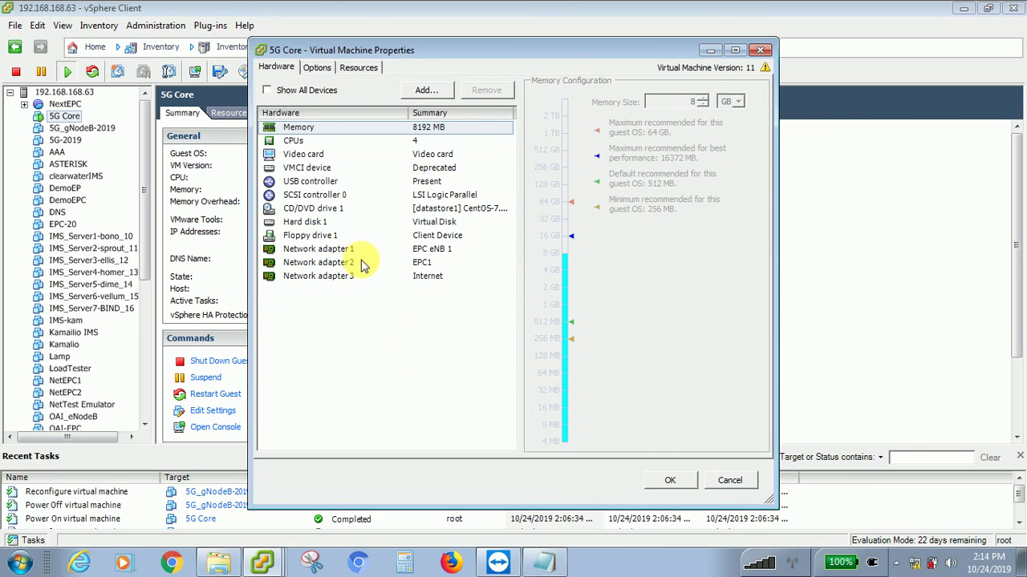
# - Set 5G Core's network adapters 1, 2 and 3 to the Internet network and click OK
pyautogui.click(362, 249)
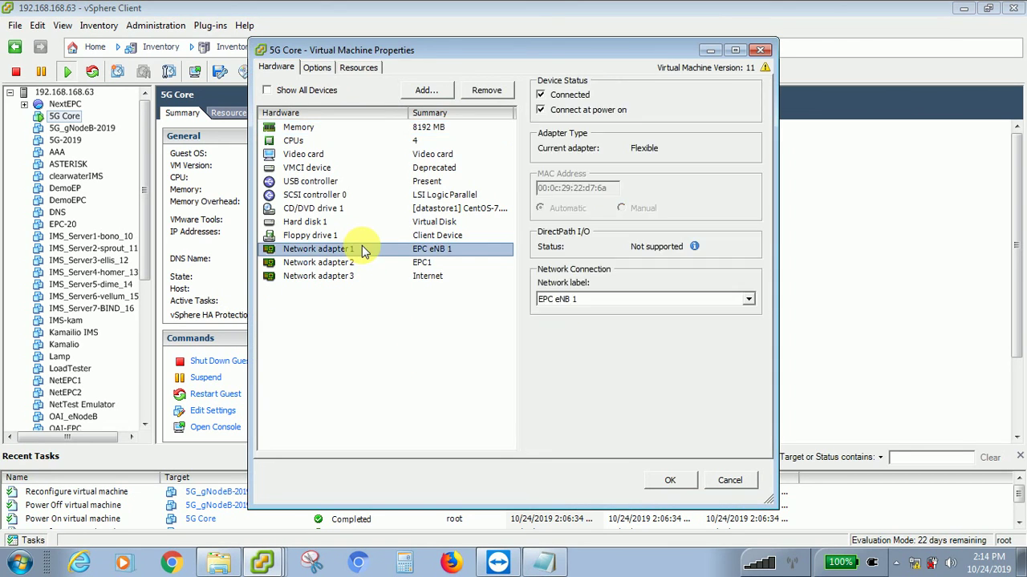
pyautogui.click(553, 299)
pyautogui.click(565, 349)
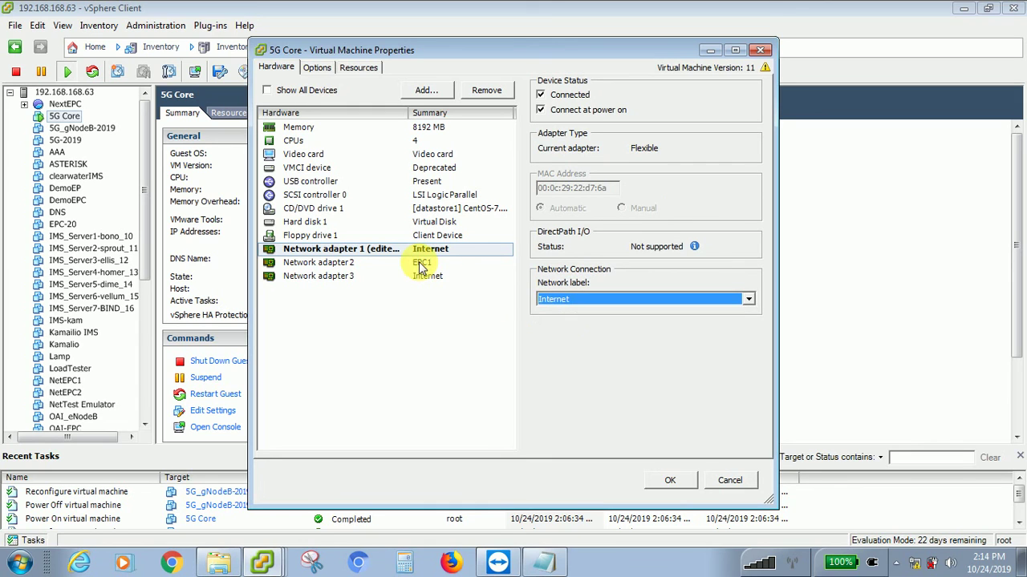
pyautogui.click(421, 265)
pyautogui.click(563, 301)
pyautogui.click(561, 346)
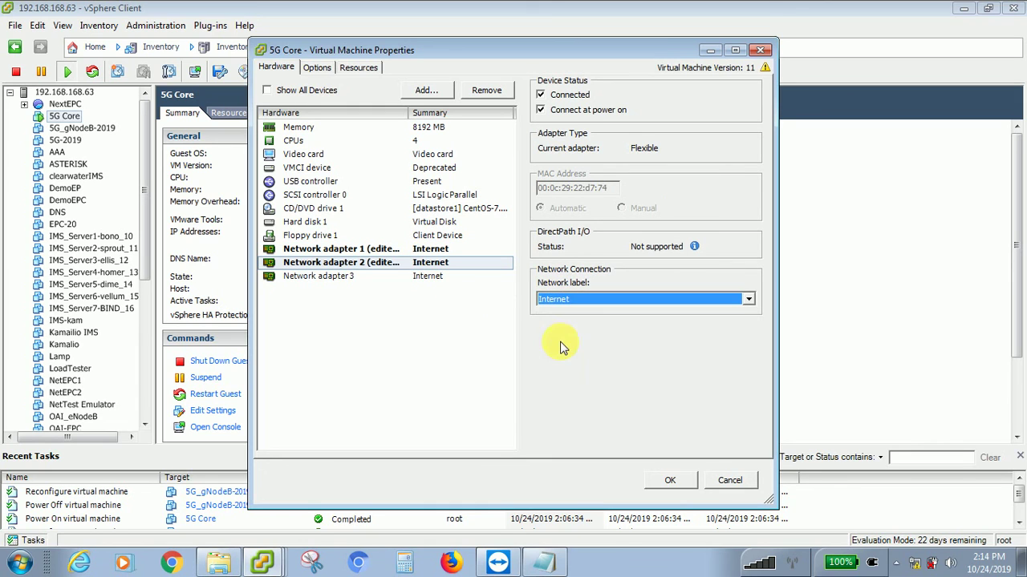
pyautogui.click(430, 275)
pyautogui.click(551, 300)
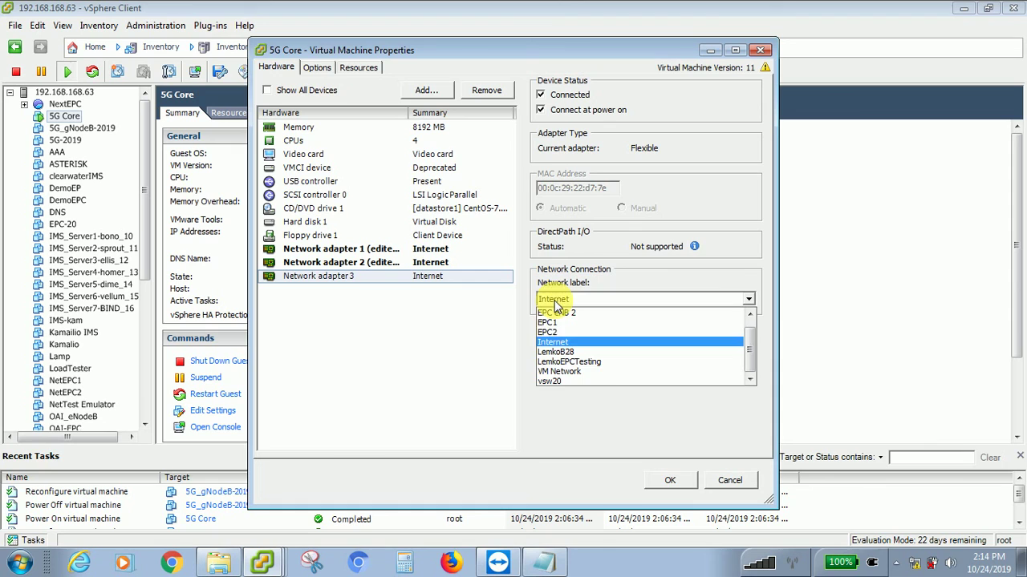
pyautogui.click(563, 344)
pyautogui.click(667, 482)
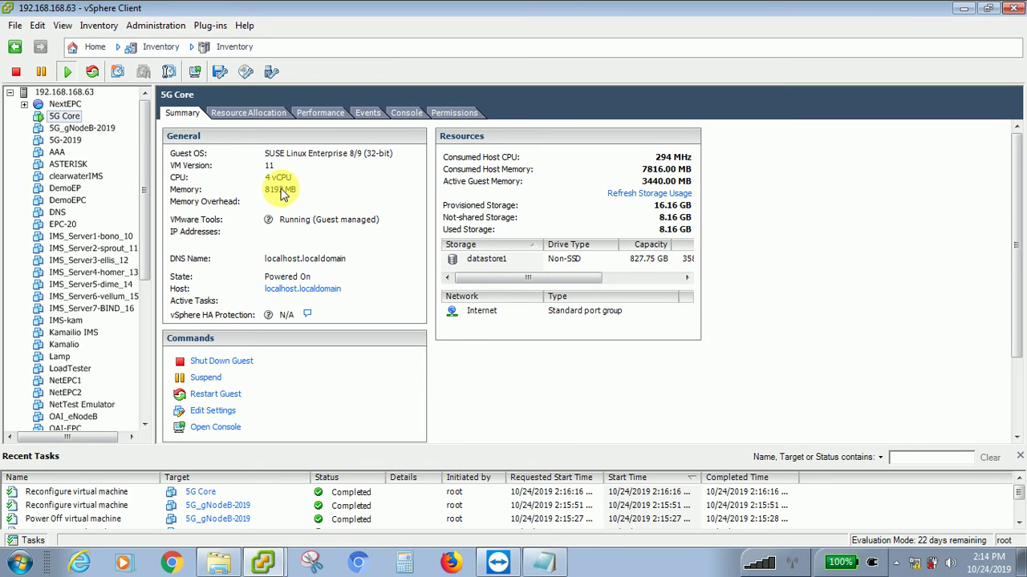
# - Power on 5G_gNodeB-2019 from its right-click Power menu
pyautogui.click(74, 130)
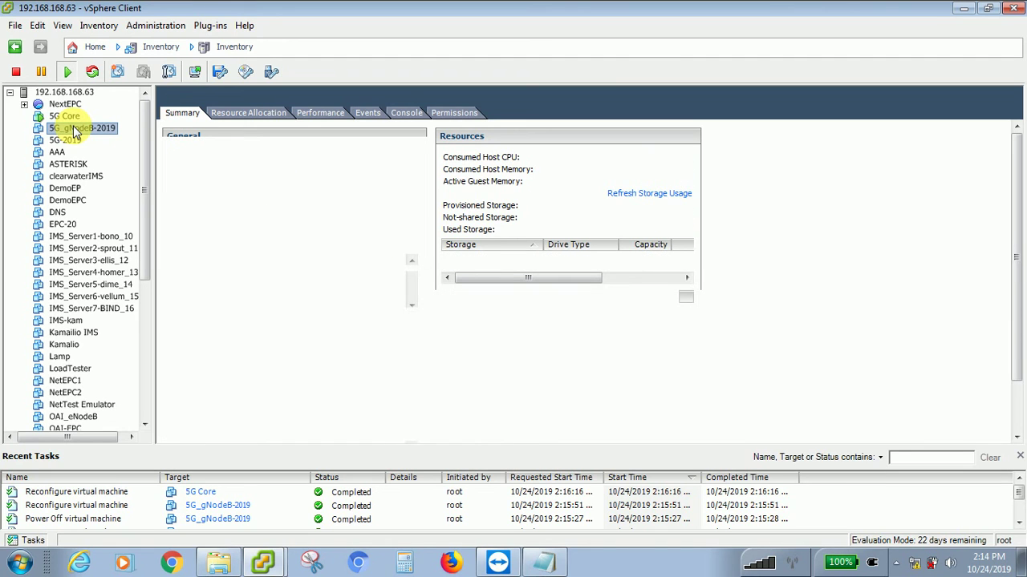
pyautogui.rightClick(74, 130)
pyautogui.moveTo(144, 137)
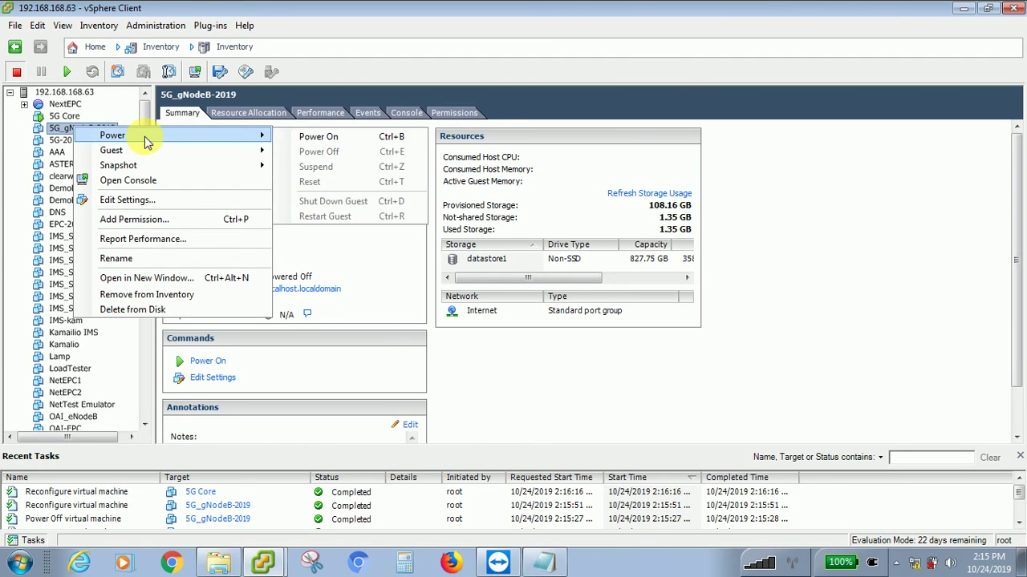
pyautogui.click(306, 141)
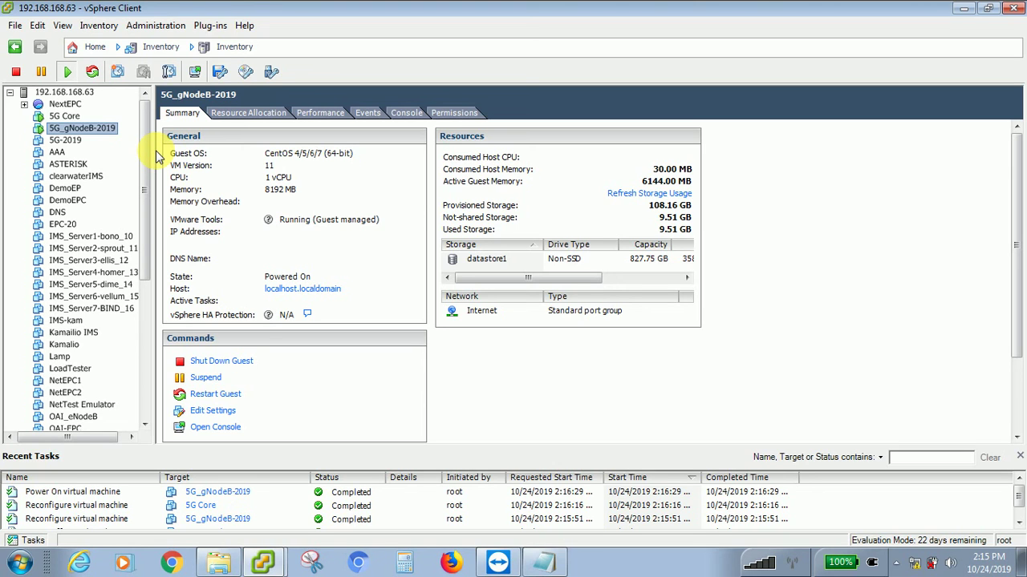
# - Open the 5G Core console and enter root at the CentOS login prompt
pyautogui.click(74, 117)
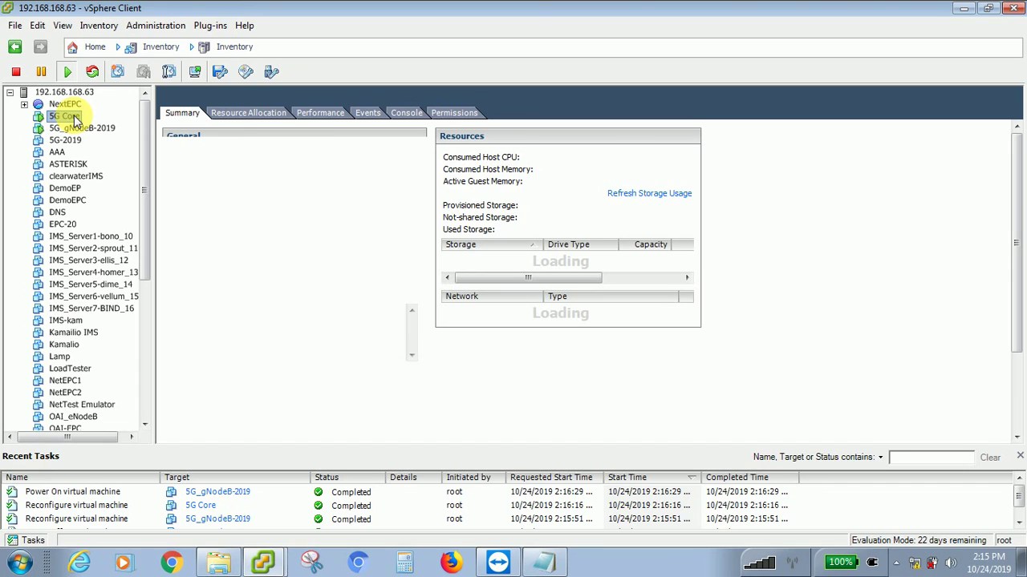
pyautogui.rightClick(74, 118)
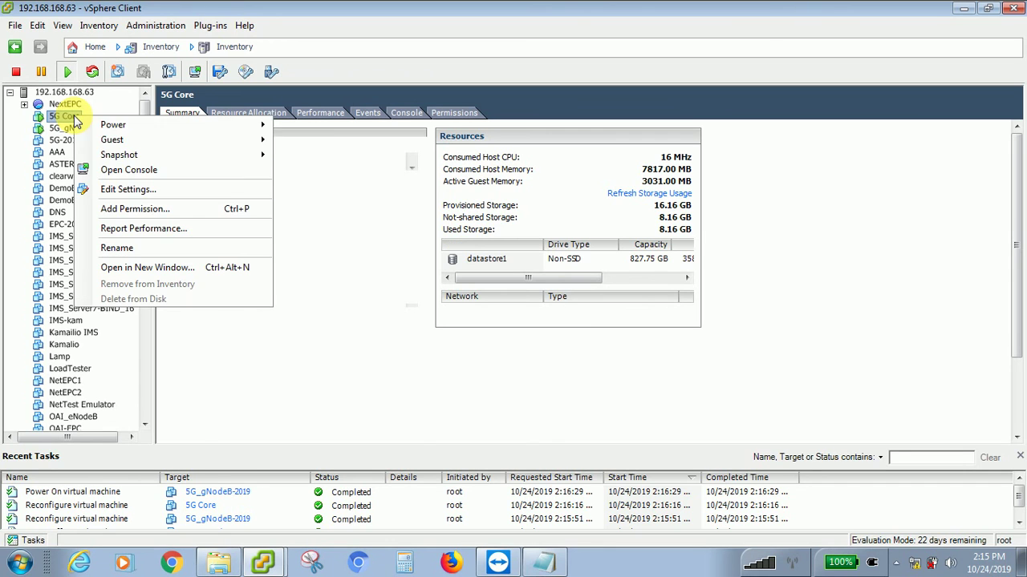
pyautogui.click(116, 169)
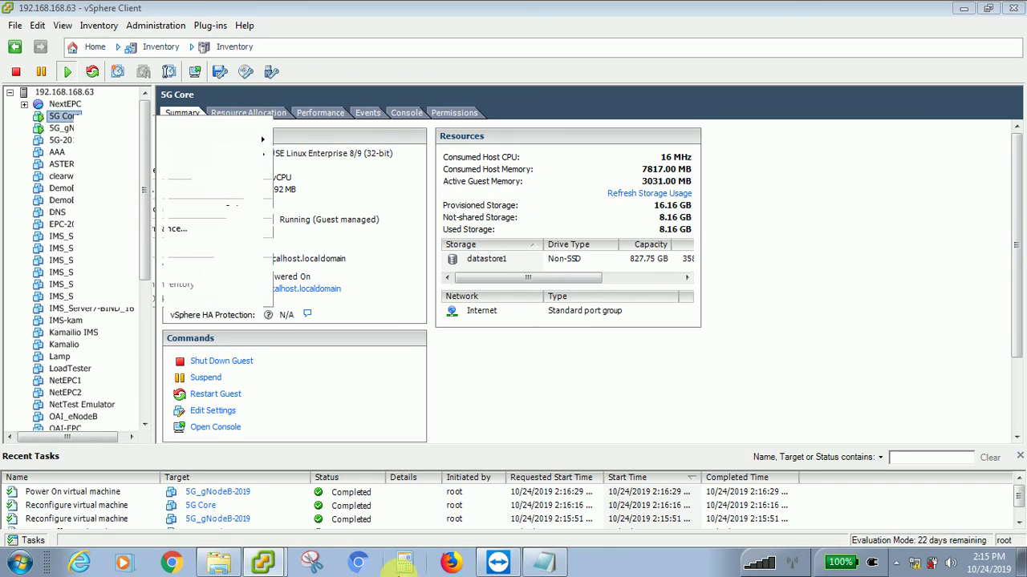
pyautogui.click(265, 564)
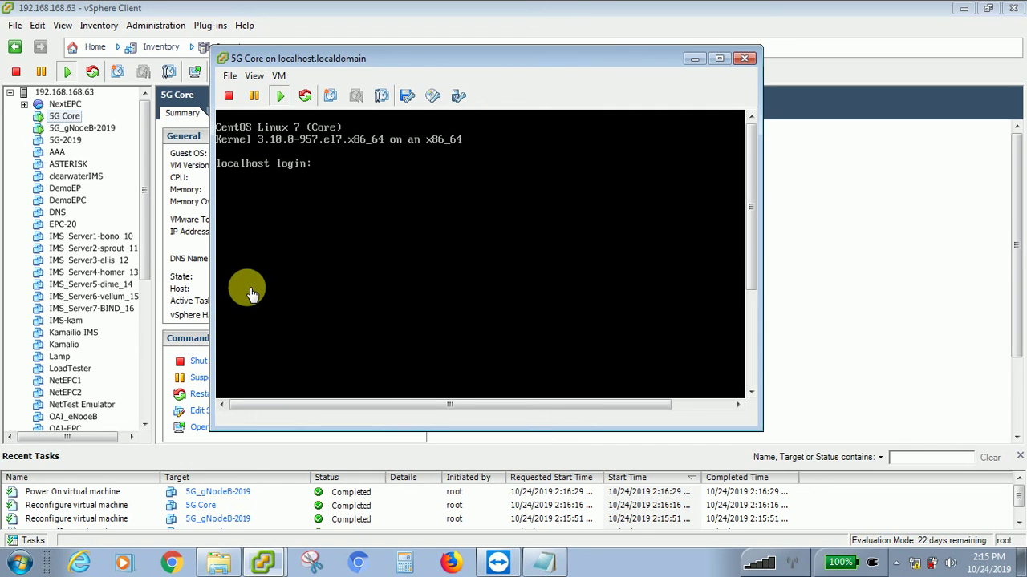
pyautogui.click(300, 271)
pyautogui.write('r')
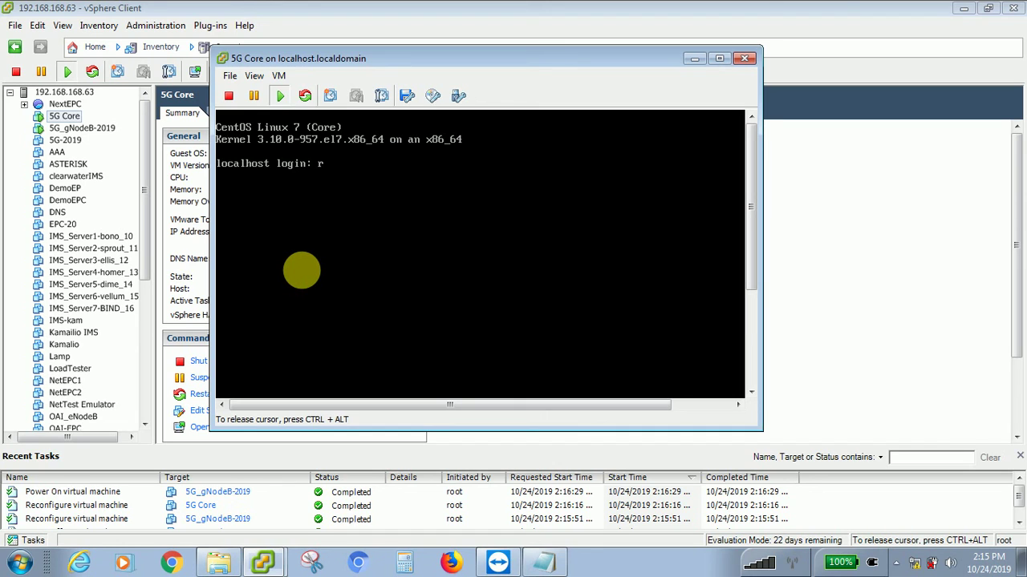
pyautogui.write('oot')
pyautogui.press('Return')
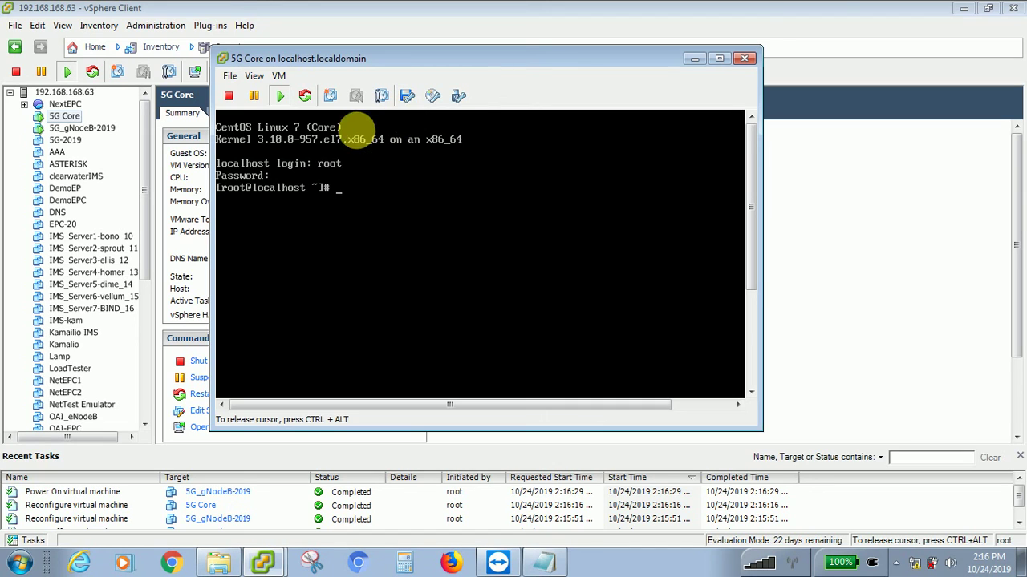
# - Run startx at the 5G Core root prompt, then retry retyped statx variants
pyautogui.write('sta')
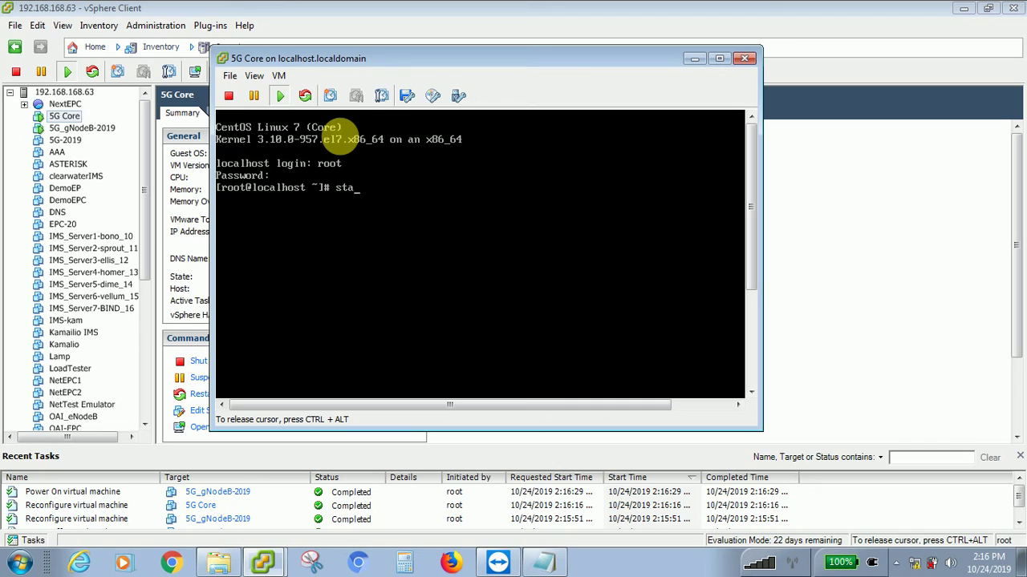
pyautogui.write('rtx')
pyautogui.press('Return')
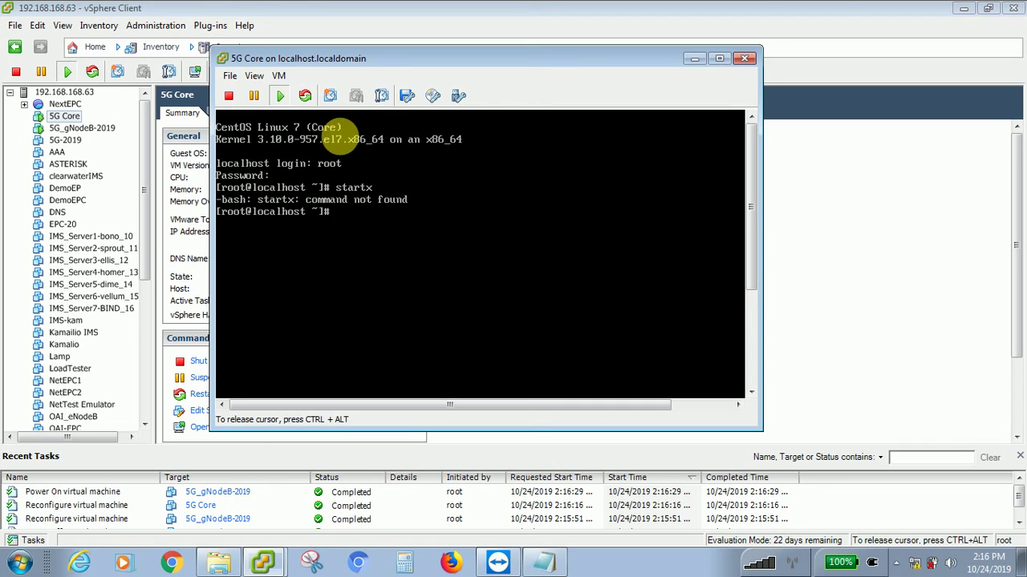
pyautogui.press('Up')
pyautogui.press('BackSpace')
pyautogui.press('BackSpace')
pyautogui.press('BackSpace')
pyautogui.write('tX')
pyautogui.press('Return')
pyautogui.press('Up')
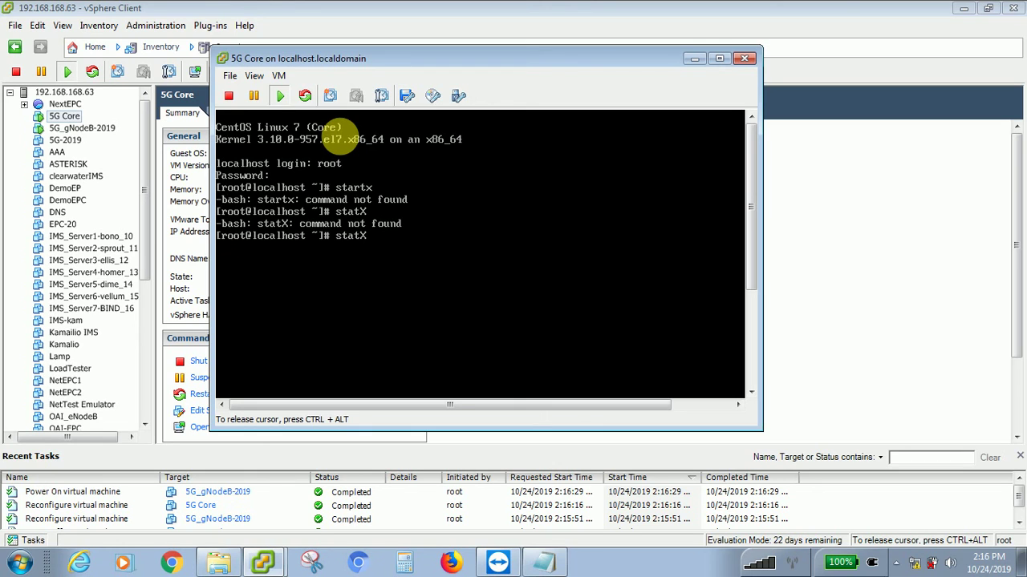
pyautogui.press('BackSpace')
pyautogui.press('BackSpace')
pyautogui.write('tx')
pyautogui.press('Return')
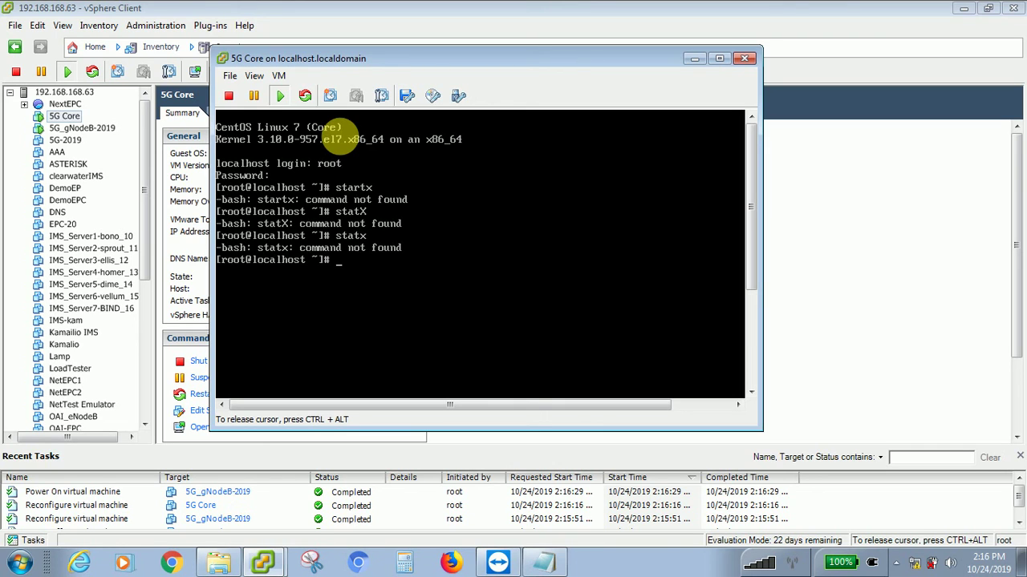
# - Run yum -y groups "GNOME Desktop", then try startx again
pyautogui.write('yum')
pyautogui.write(' -y')
pyautogui.write(' gr')
pyautogui.write('ou')
pyautogui.write('ps')
pyautogui.write(' ""')
pyautogui.write('GO')
pyautogui.press('BackSpace')
pyautogui.write('NOME')
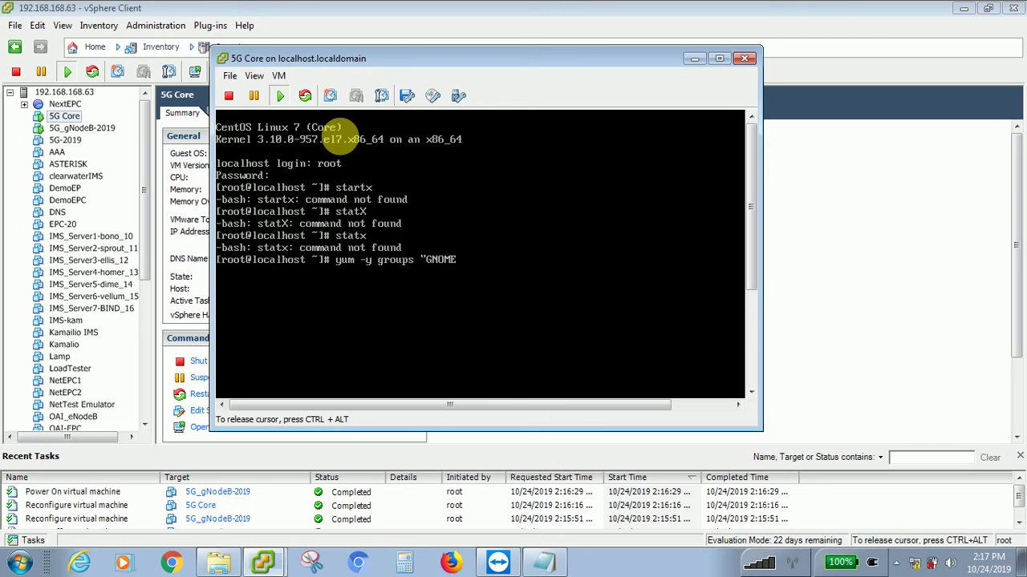
pyautogui.write('Desktop"')
pyautogui.press('Return')
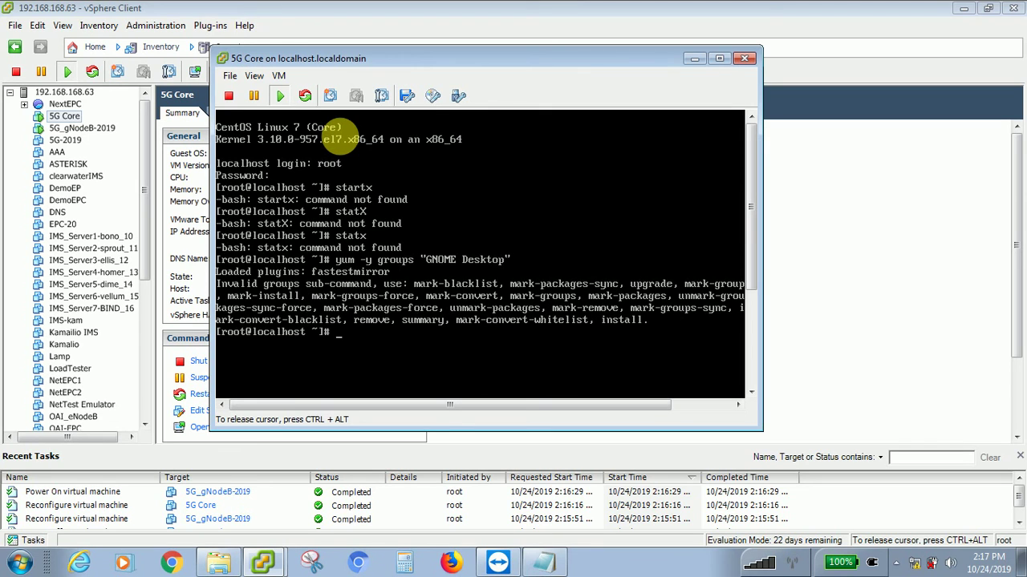
pyautogui.write('startx')
pyautogui.press('Return')
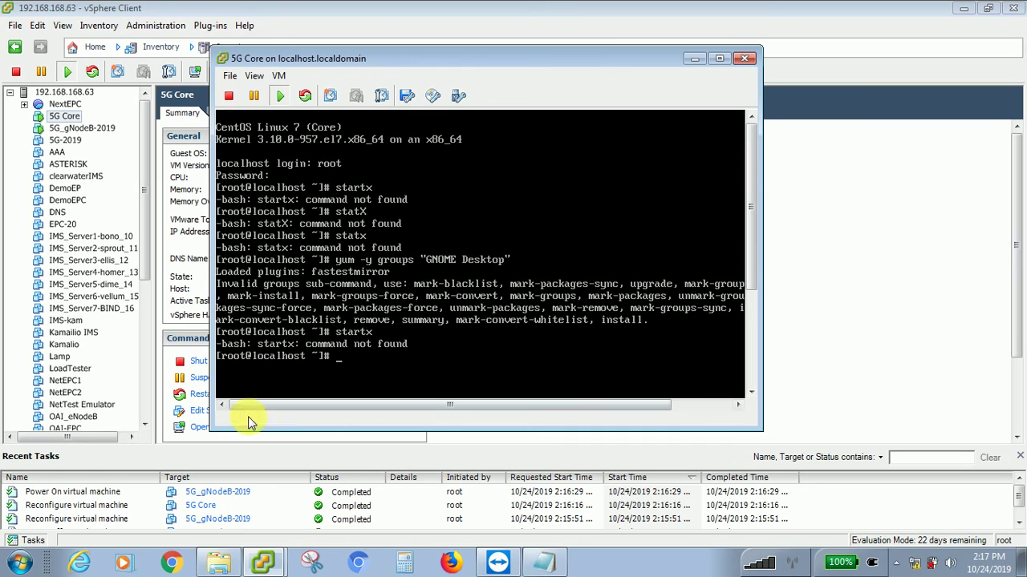
# - Open a console for the 5G_gNodeB-2019 virtual machine
pyautogui.click(273, 562)
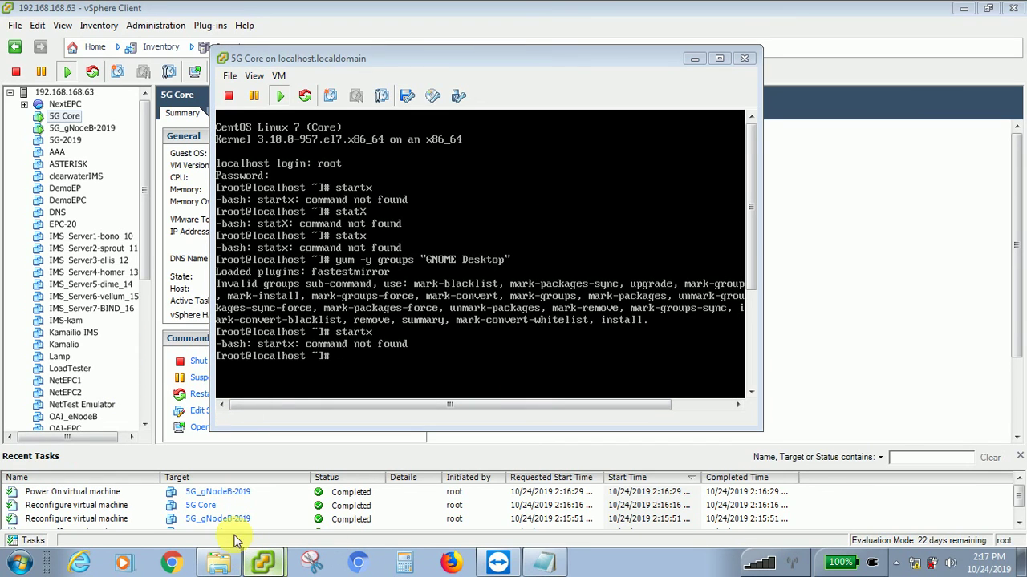
pyautogui.click(93, 132)
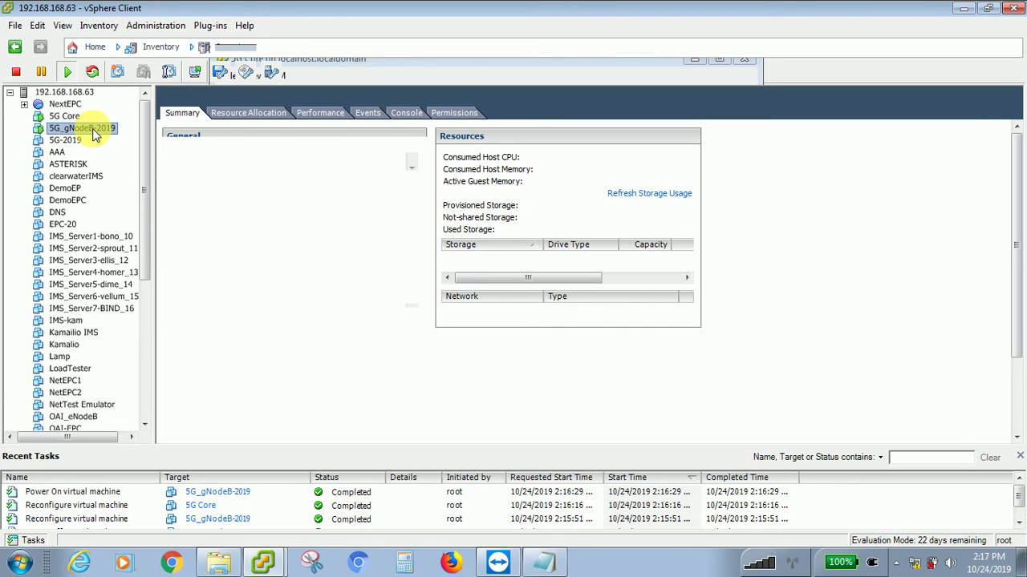
pyautogui.rightClick(93, 133)
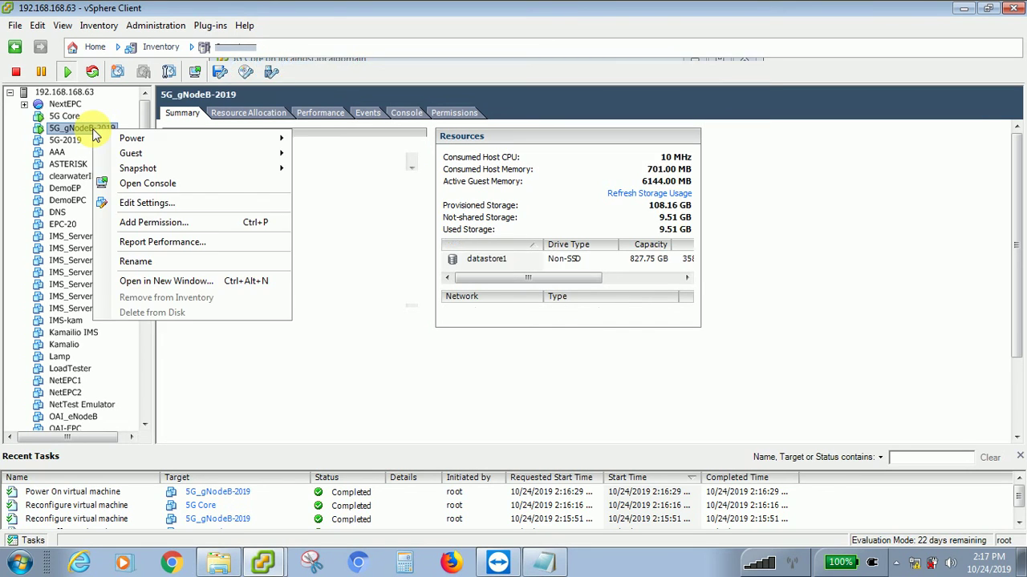
pyautogui.click(134, 184)
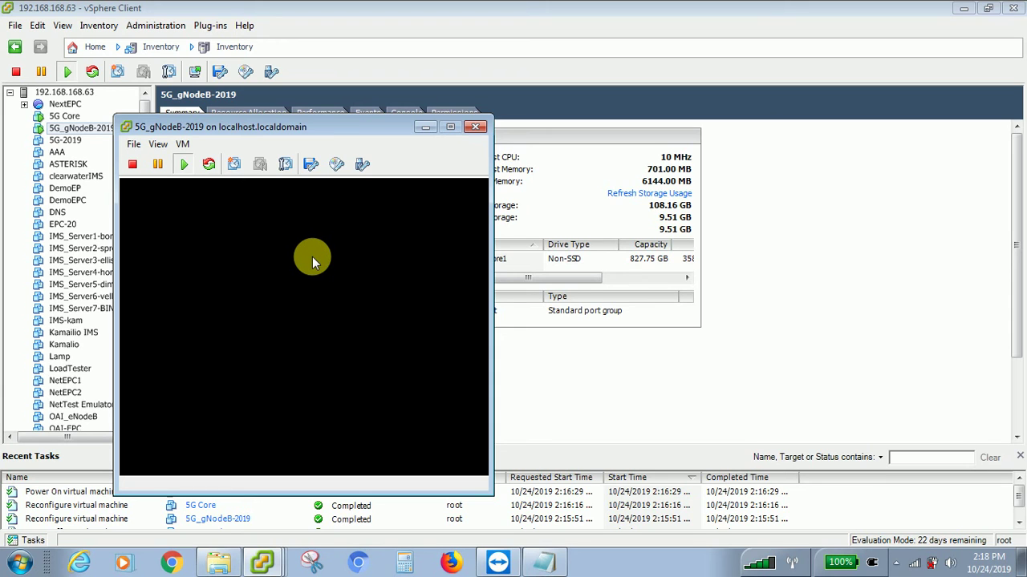
# - Move the blank gNodeB console aside and minimize it, returning to the 5G Core console
pyautogui.moveTo(344, 129); pyautogui.dragTo(566, 120)
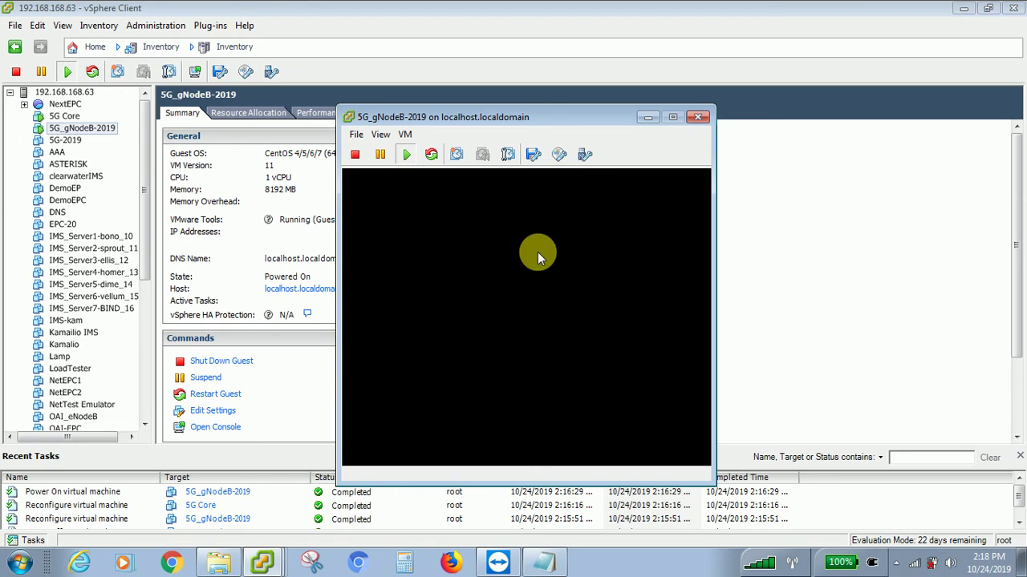
pyautogui.click(648, 119)
pyautogui.click(263, 561)
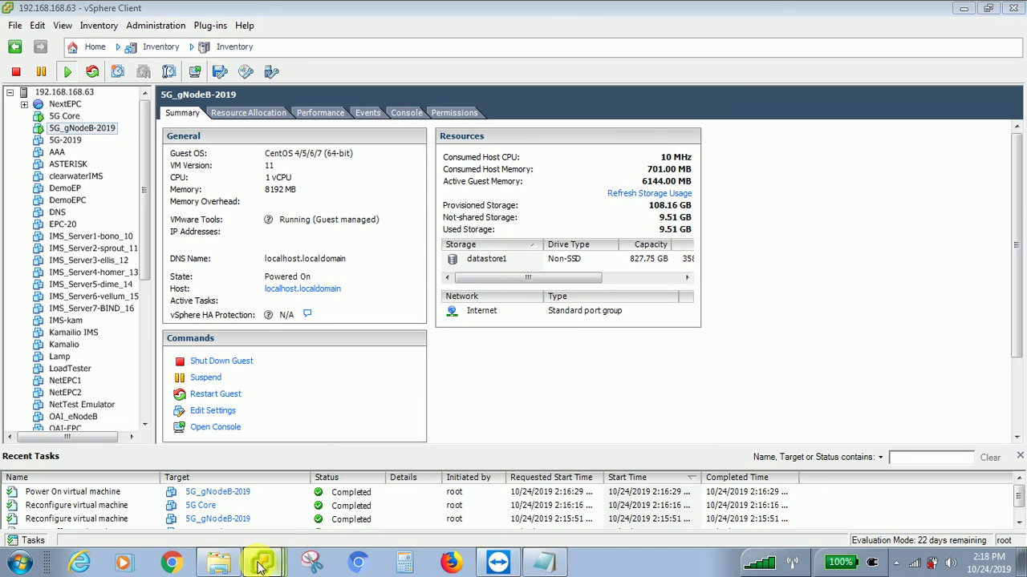
# - Bring back the 5G Core console and release input from it with Ctrl+Alt
pyautogui.click(263, 504)
pyautogui.click(446, 322)
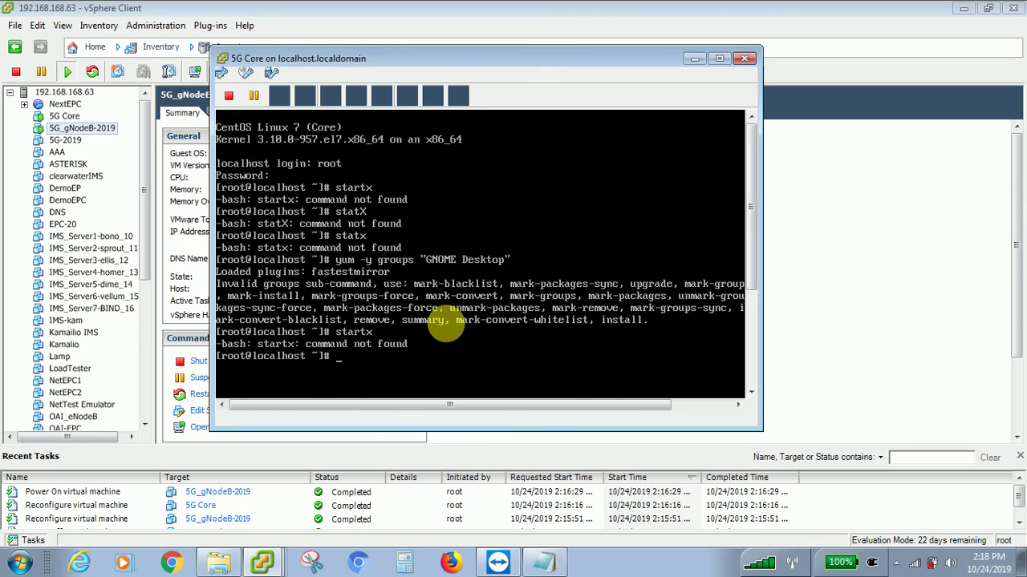
pyautogui.hotkey('ctrl', 'alt')
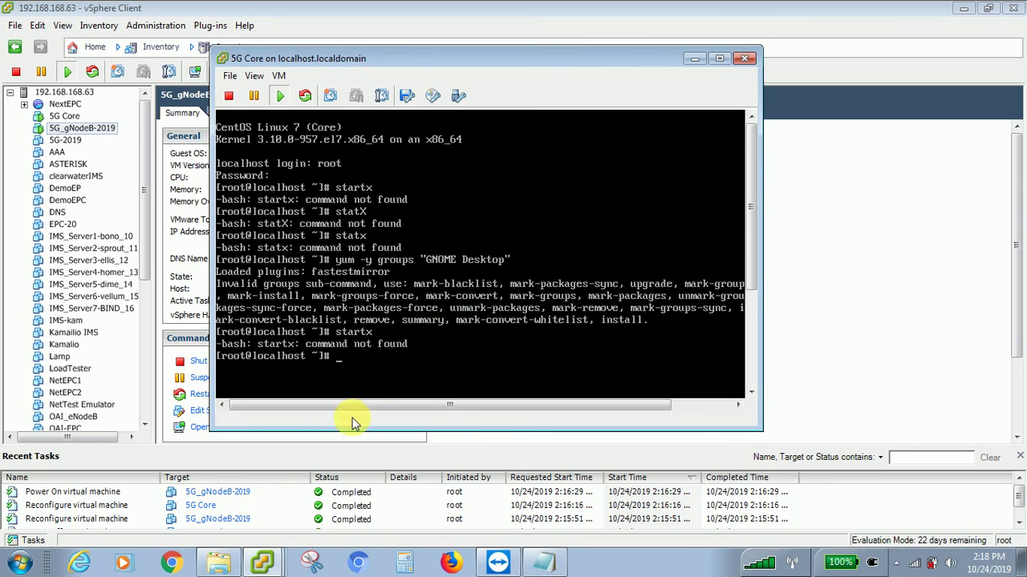
pyautogui.click(298, 517)
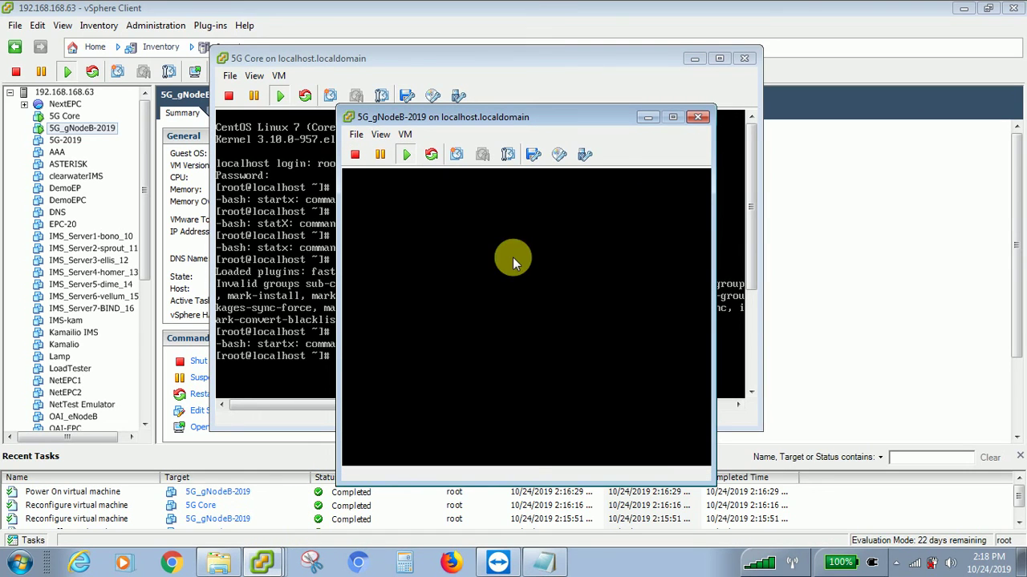
# - Reposition and enlarge the blank 5G_gNodeB-2019 console, then minimize it
pyautogui.moveTo(585, 117); pyautogui.dragTo(603, 54)
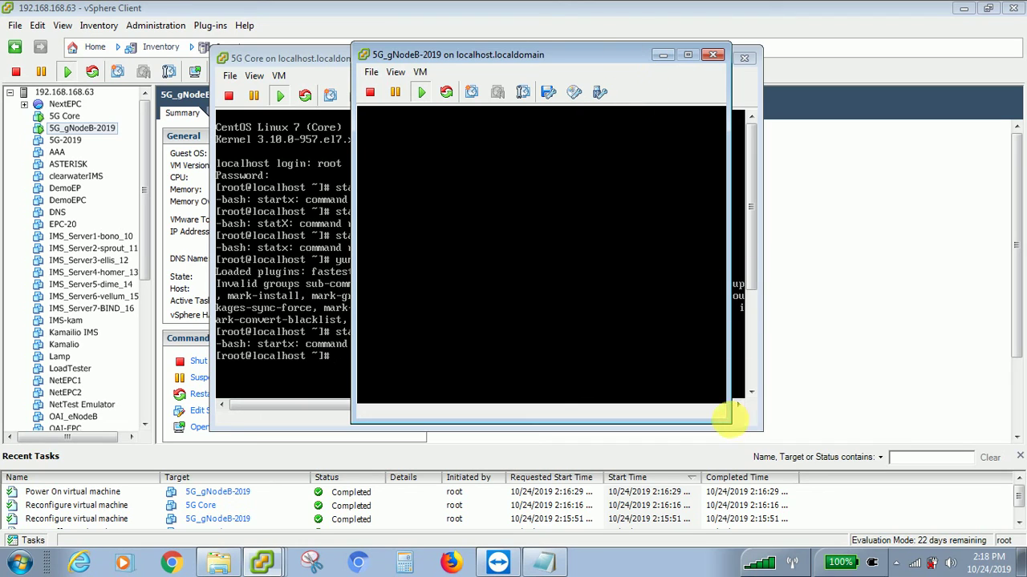
pyautogui.moveTo(728, 423); pyautogui.dragTo(907, 436)
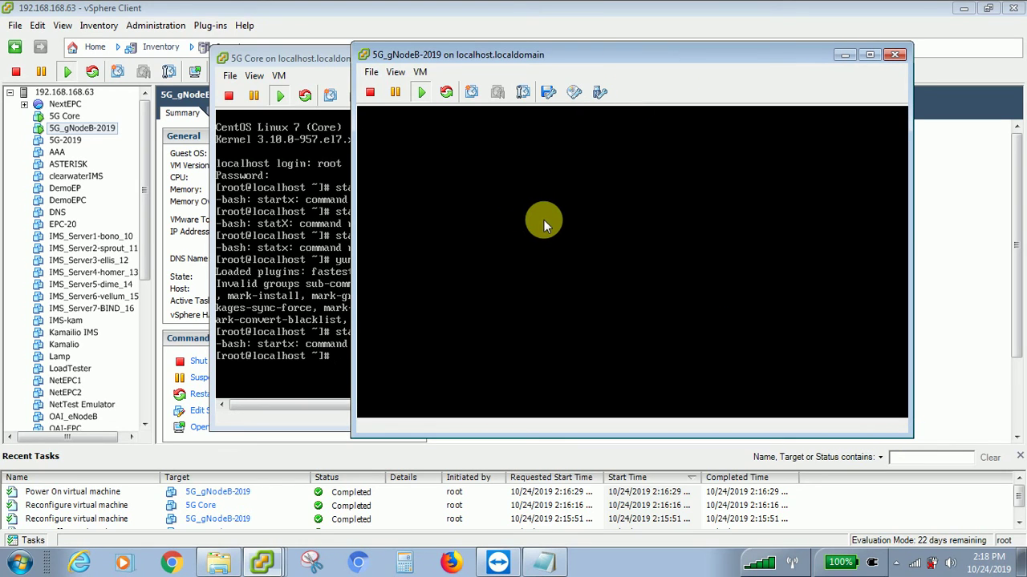
pyautogui.click(848, 56)
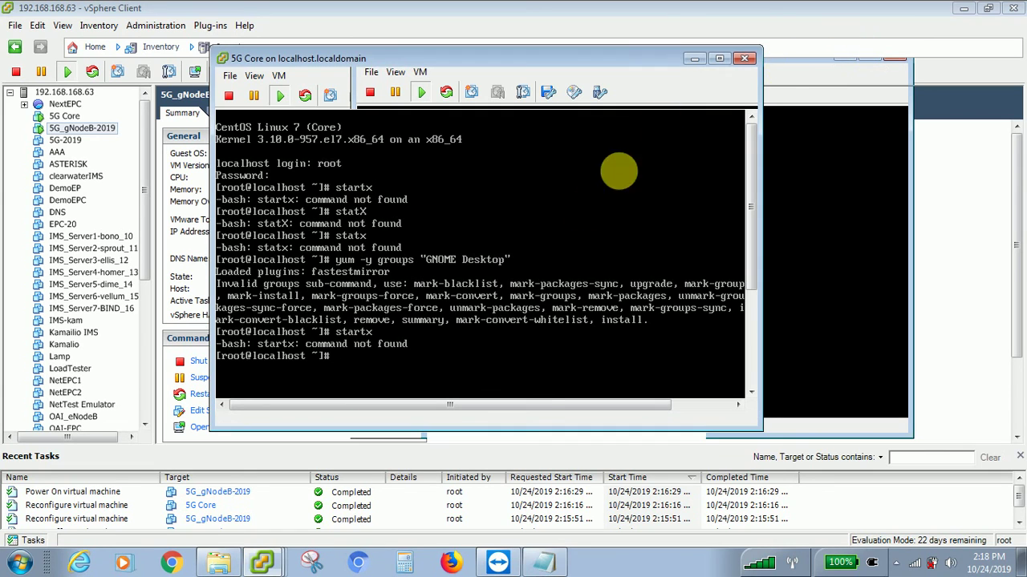
# - Minimize the 5G Core console and close the 5G_gNodeB-2019 console
pyautogui.click(414, 312)
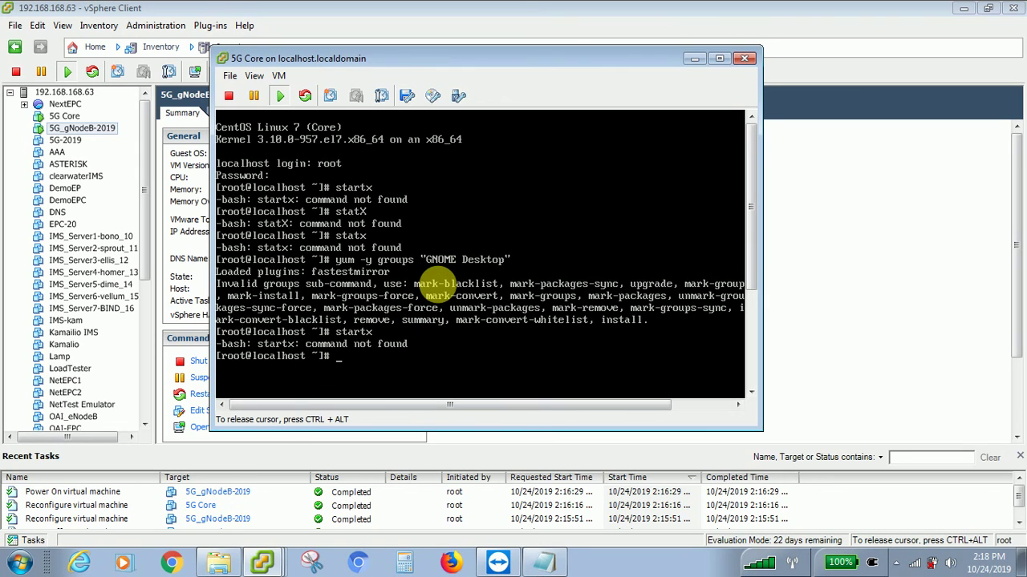
pyautogui.hotkey('ctrl', 'alt')
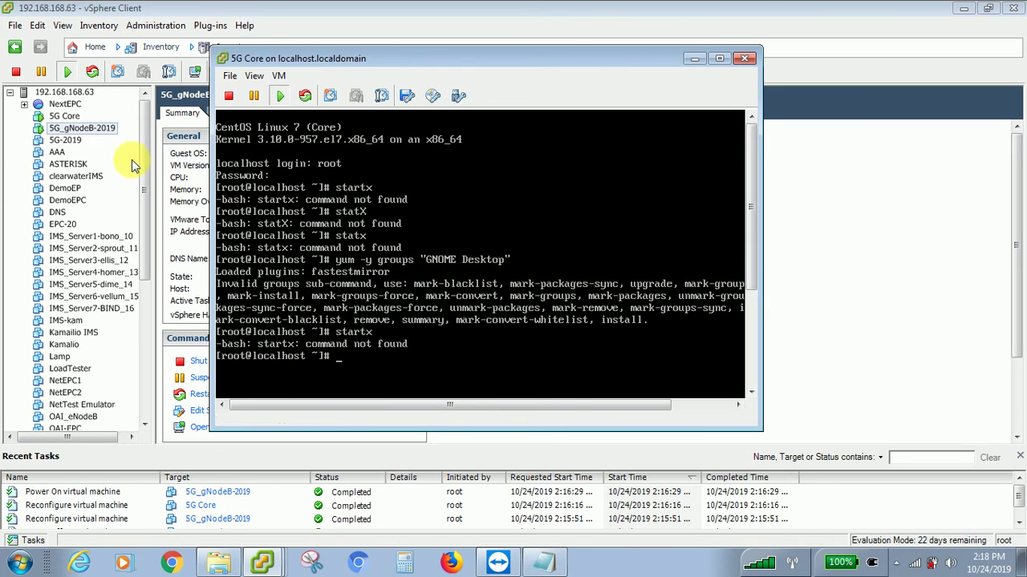
pyautogui.click(262, 561)
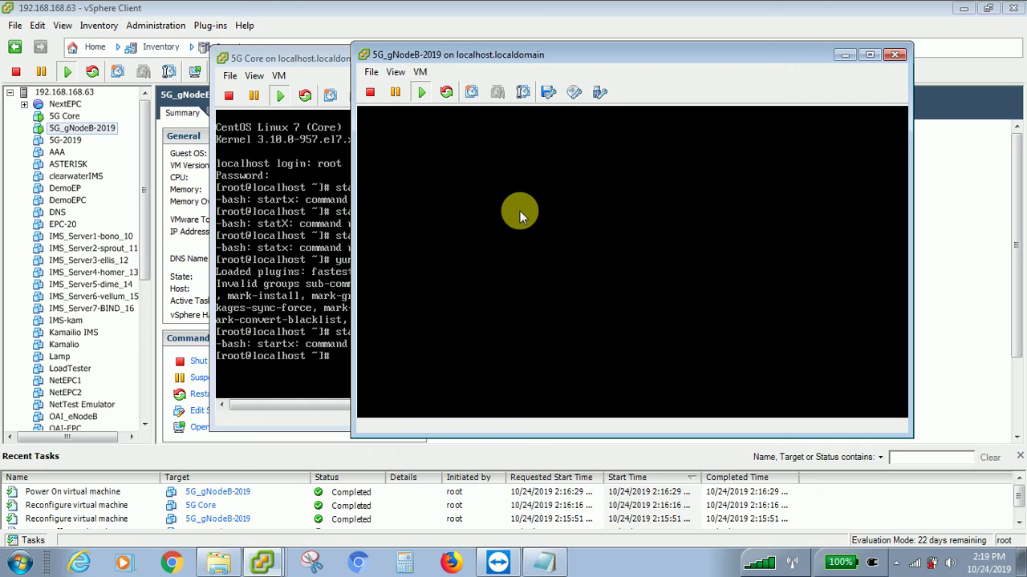
pyautogui.hotkey('alt', 'Tab')
pyautogui.click(469, 208)
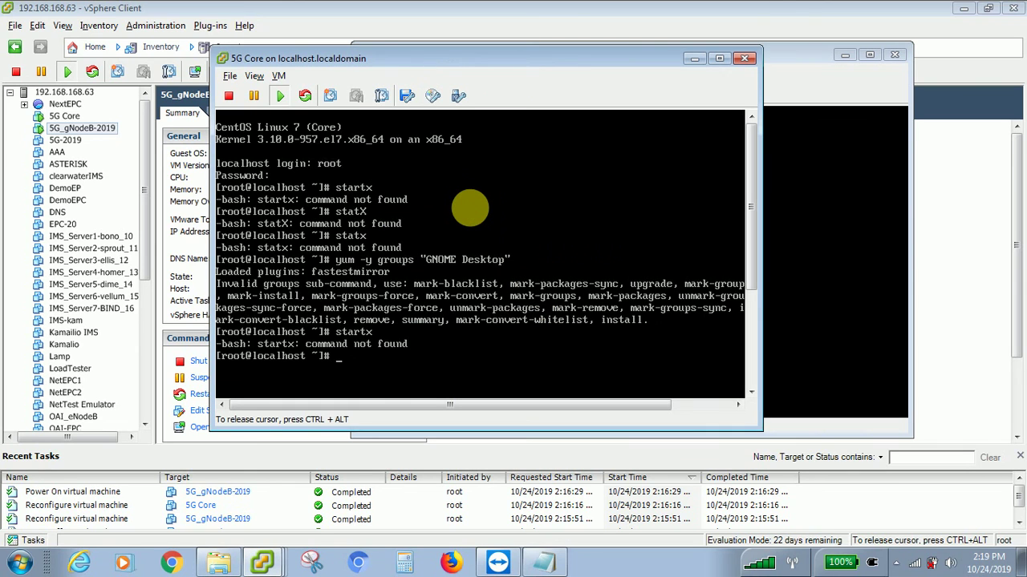
pyautogui.hotkey('ctrl', 'alt')
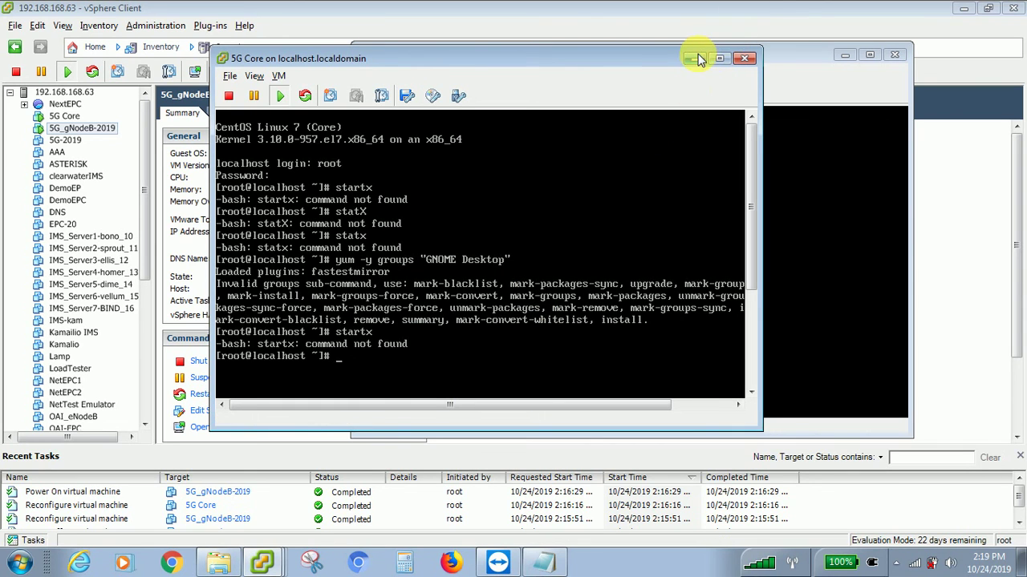
pyautogui.click(694, 58)
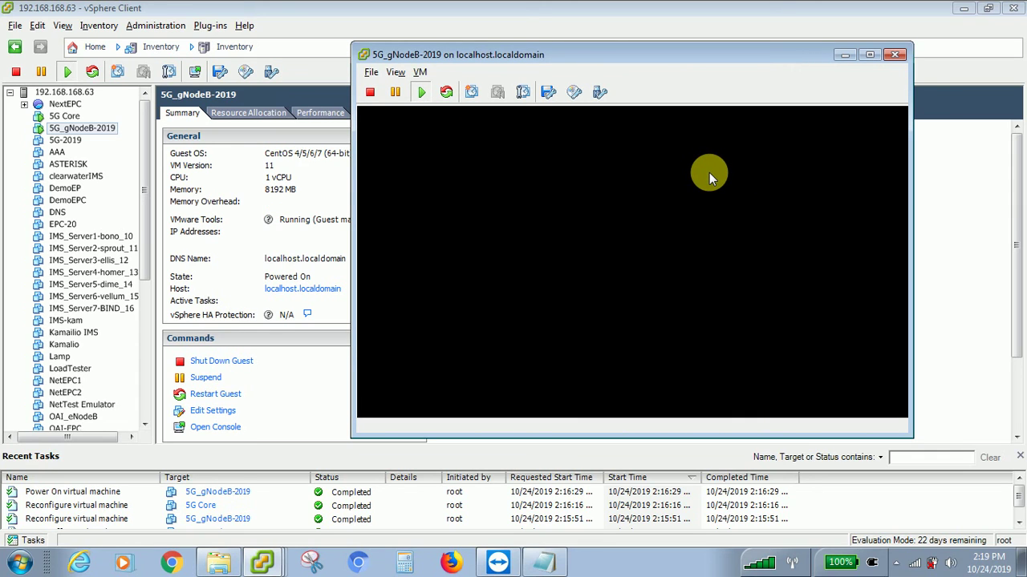
pyautogui.click(901, 57)
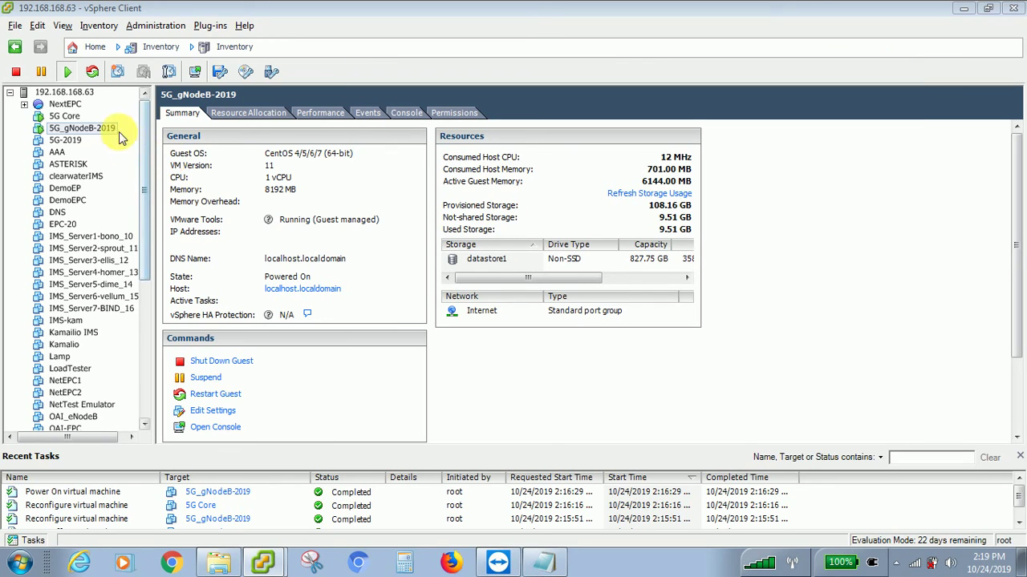
# - Power off the 5G_gNodeB-2019 VM and confirm with Yes
pyautogui.click(104, 131)
pyautogui.rightClick(104, 130)
pyautogui.moveTo(133, 138)
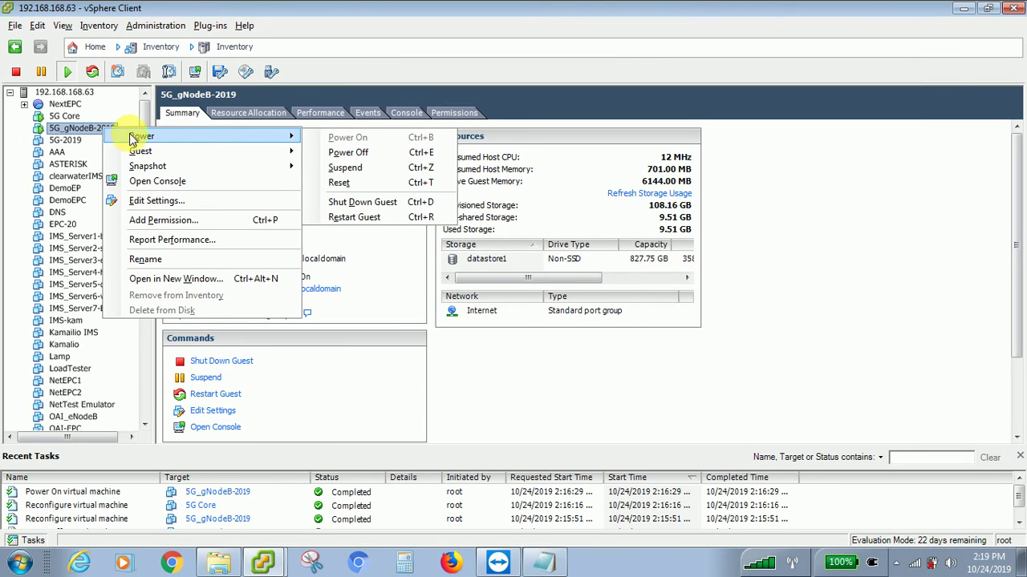
pyautogui.click(348, 153)
pyautogui.click(577, 337)
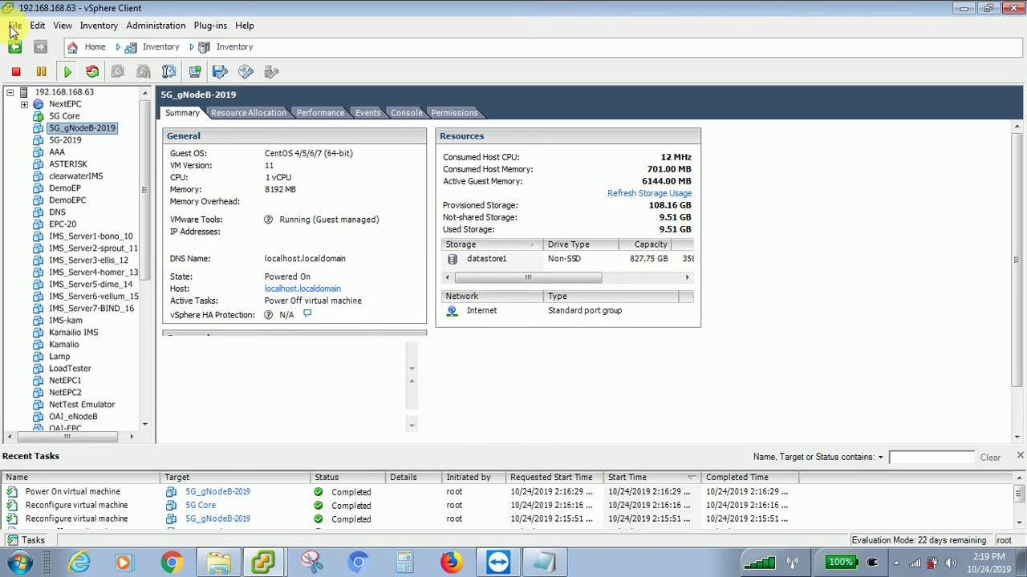
# - Select the powered-off 5G-2019 VM, then open the screen recorder's tray options
pyautogui.click(58, 141)
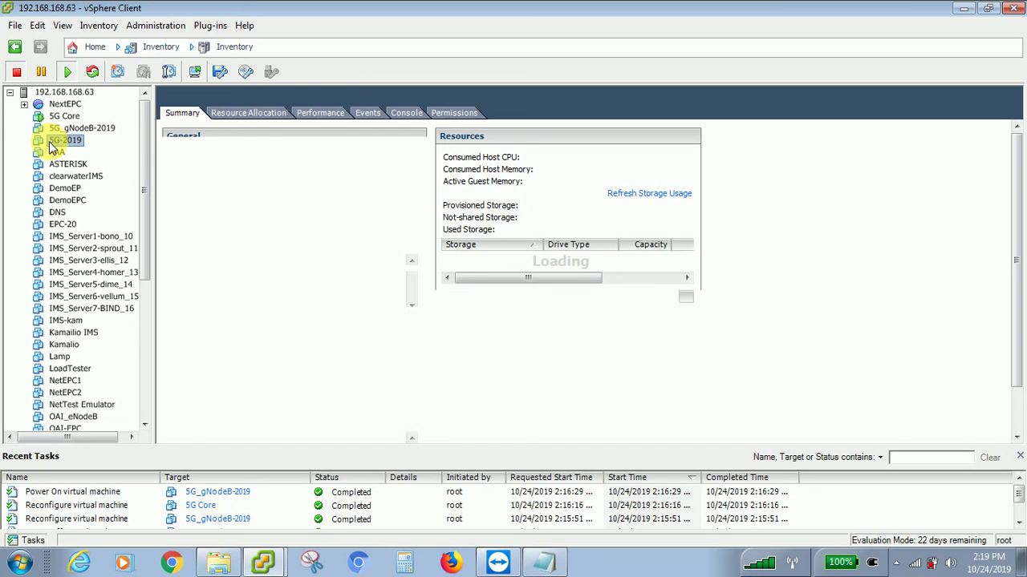
pyautogui.rightClick(50, 142)
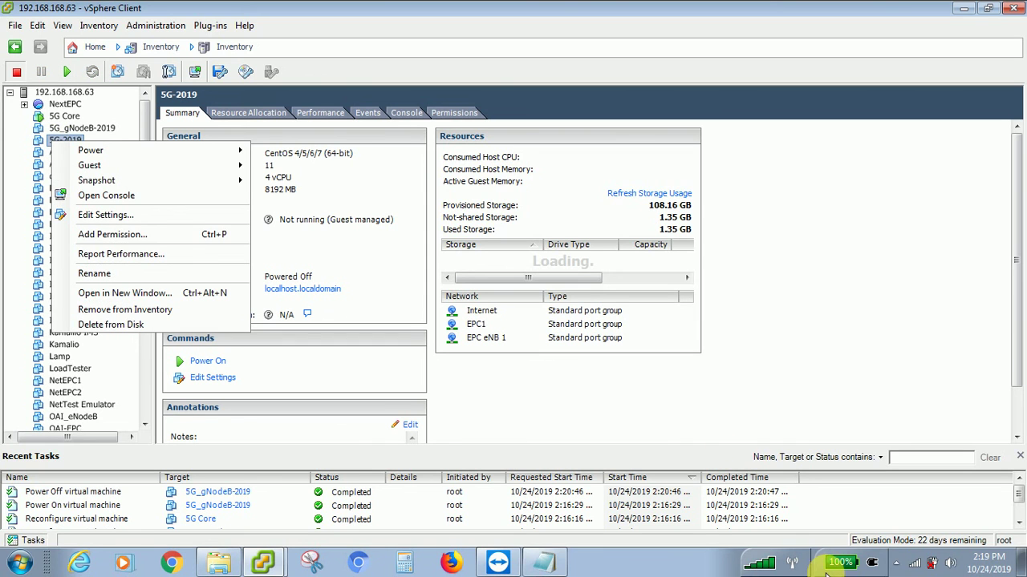
pyautogui.click(896, 562)
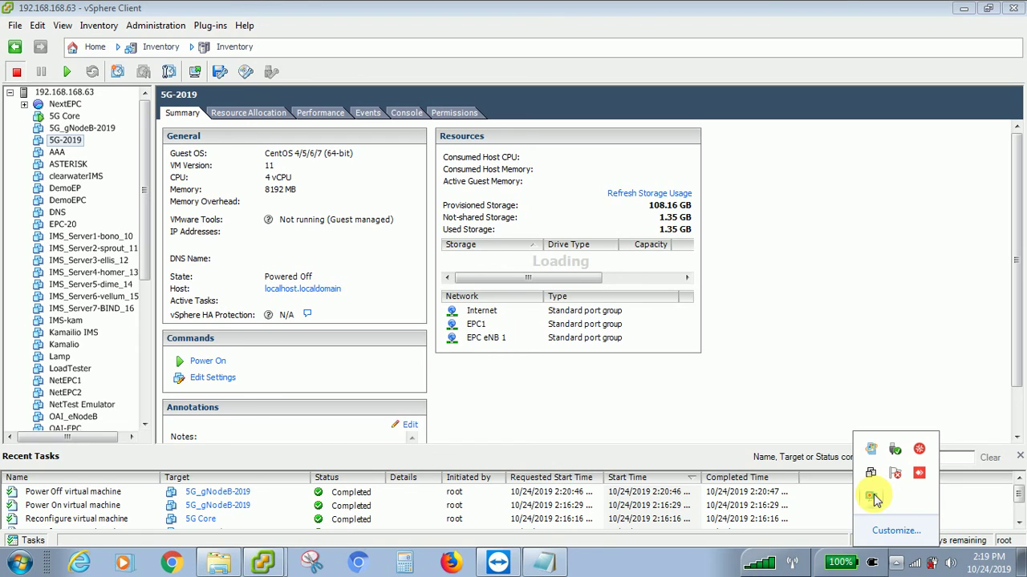
pyautogui.rightClick(873, 498)
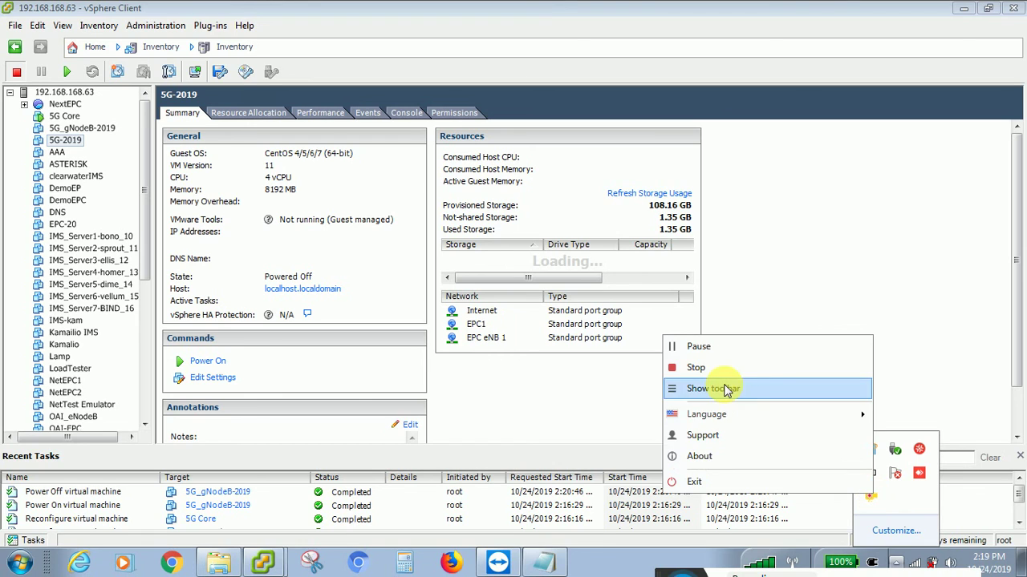